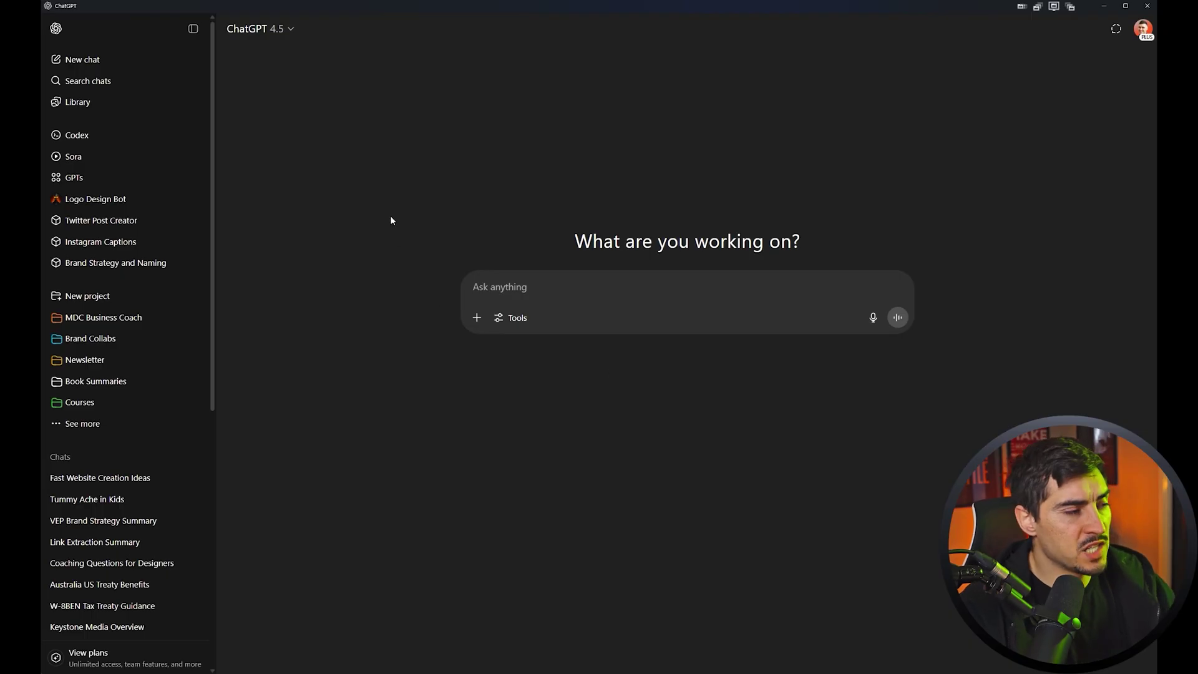
- Ask GPT-4.5 for multiple product names and website copy, in a table, for an AI travel assistant telling location-based stories to tourists and history fans
left_click(289, 30)
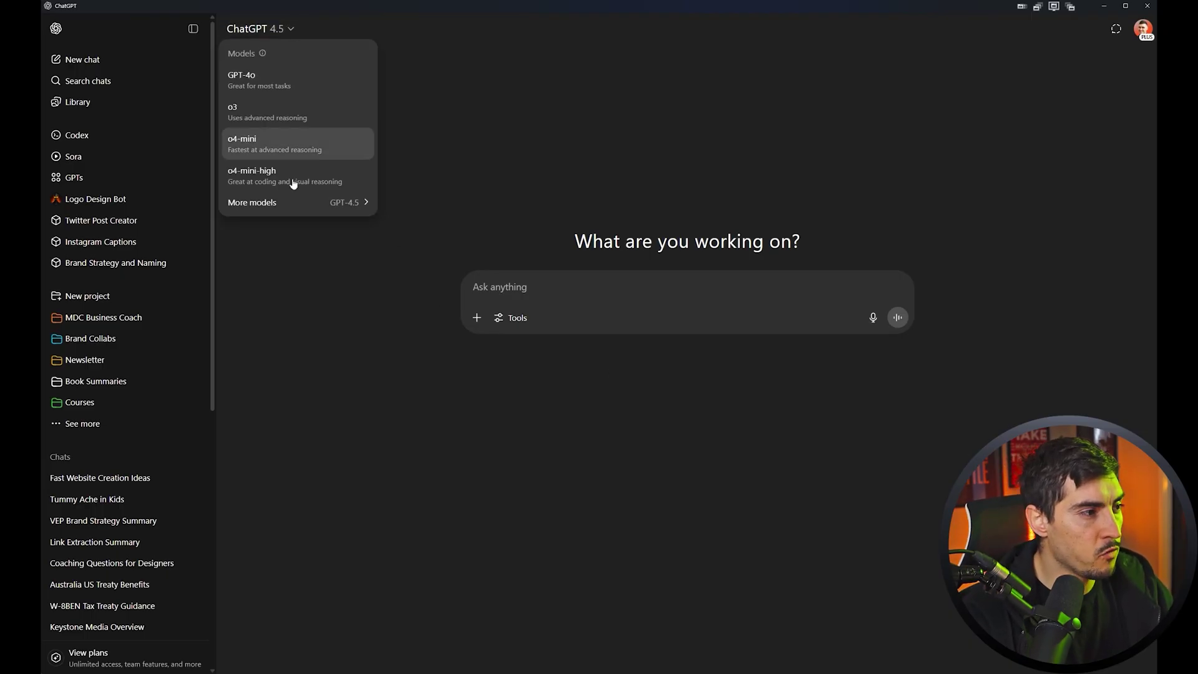
mouse_move(289, 203)
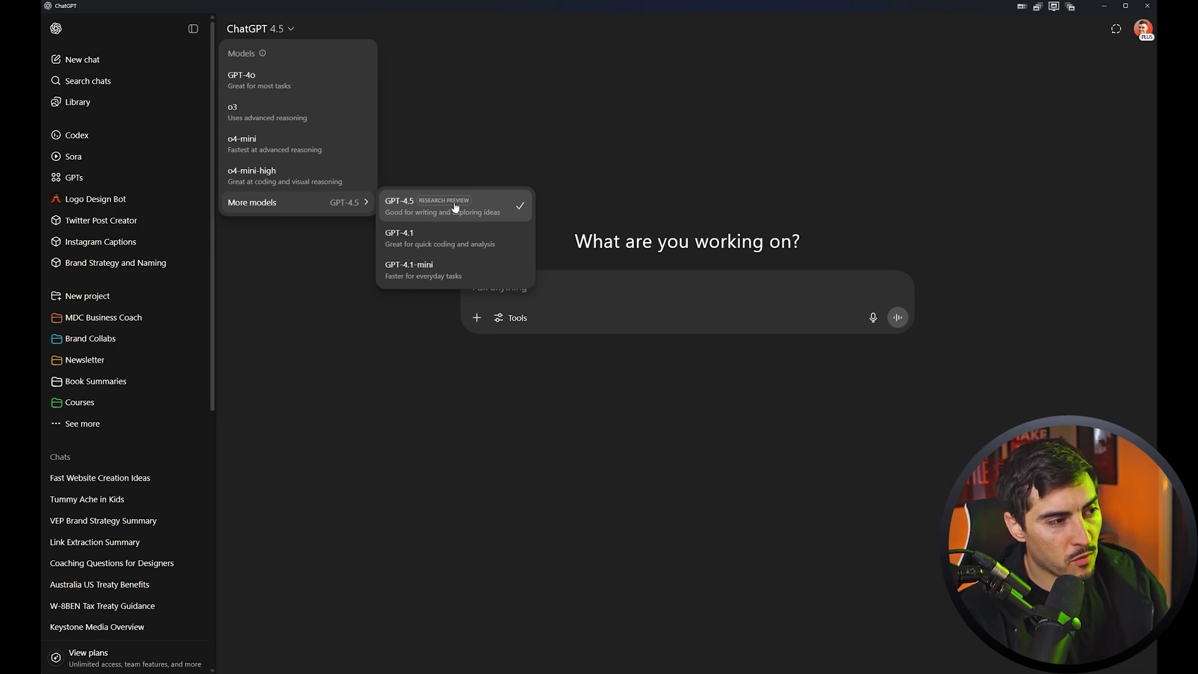
left_click(577, 291)
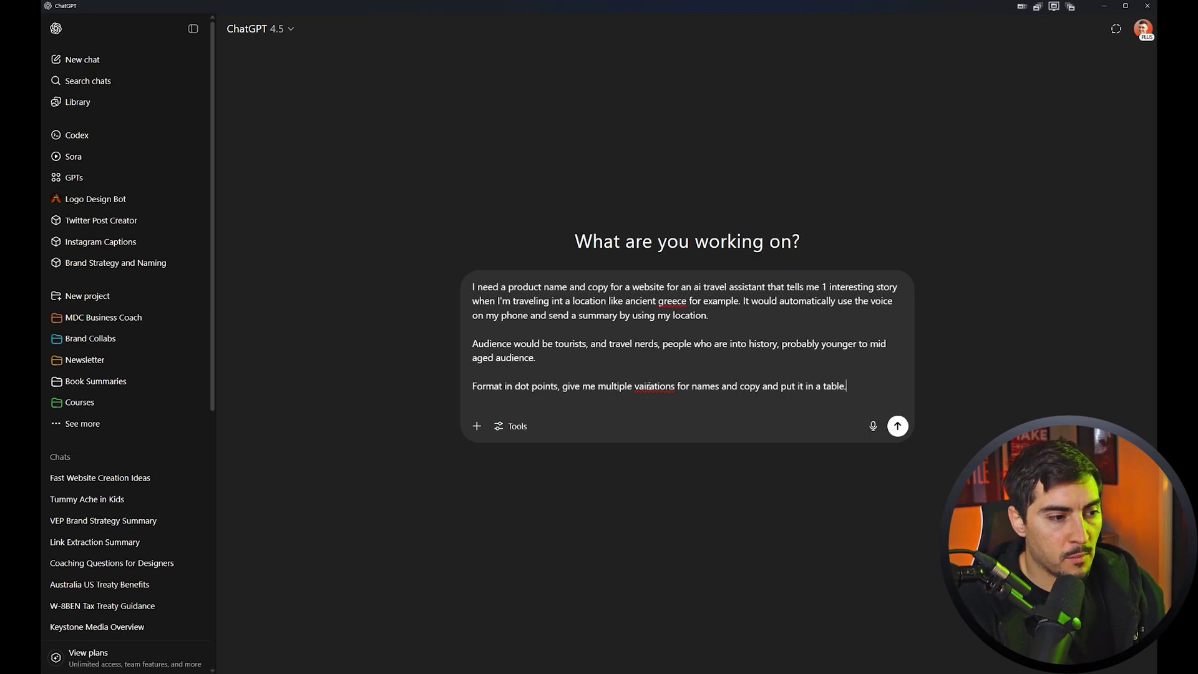
key("BackSpace")
type("r")
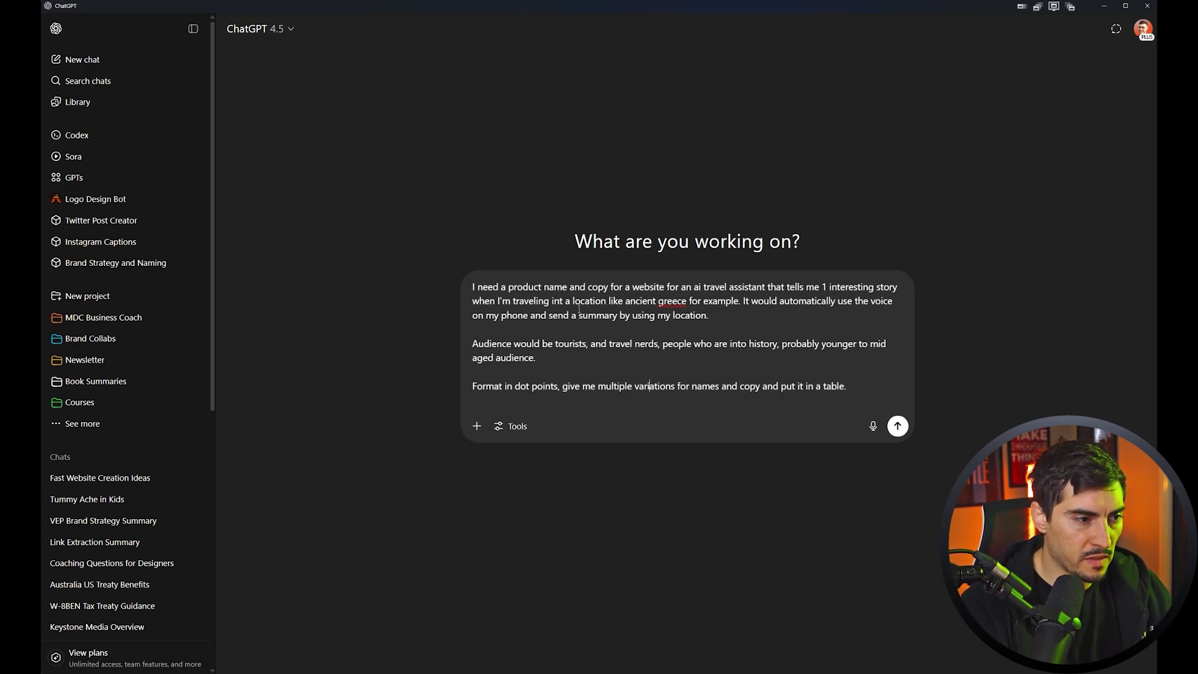
left_click(897, 426)
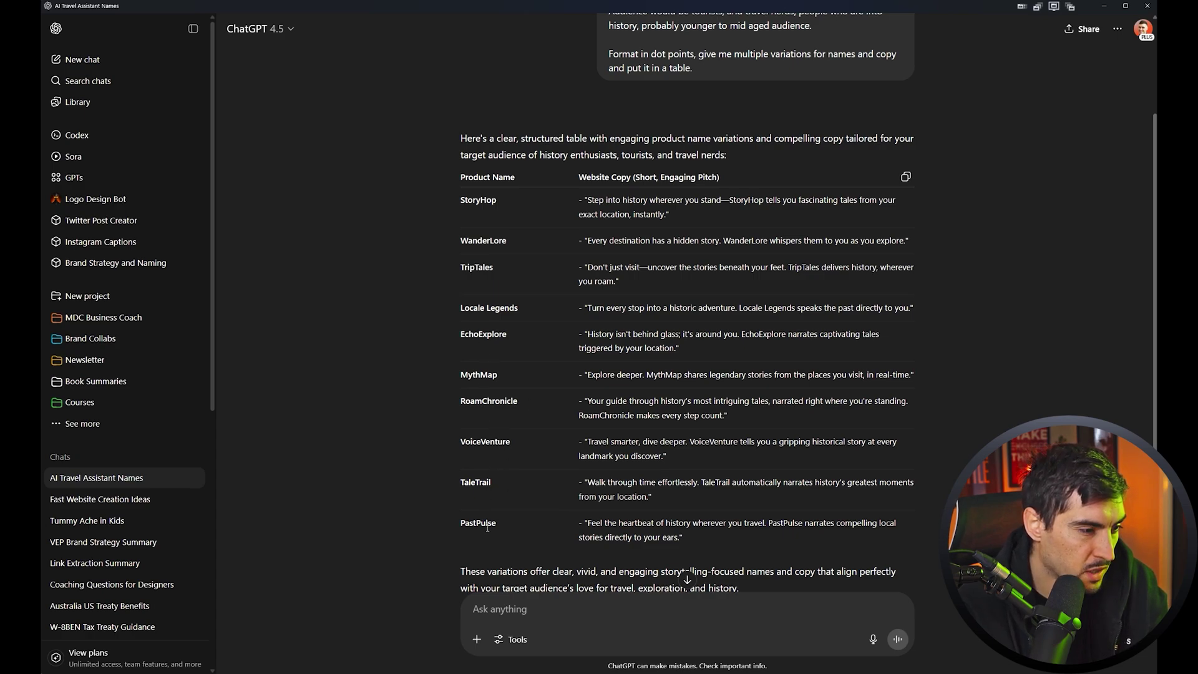
- Review the suggested product names and their website copy in the answer's table
left_click_drag(490, 482, 460, 484)
left_click(521, 513)
scroll(534, 473, "up", 2)
scroll(566, 401, "up", 1)
scroll(566, 402, "down", 1)
left_click_drag(499, 244, 471, 244)
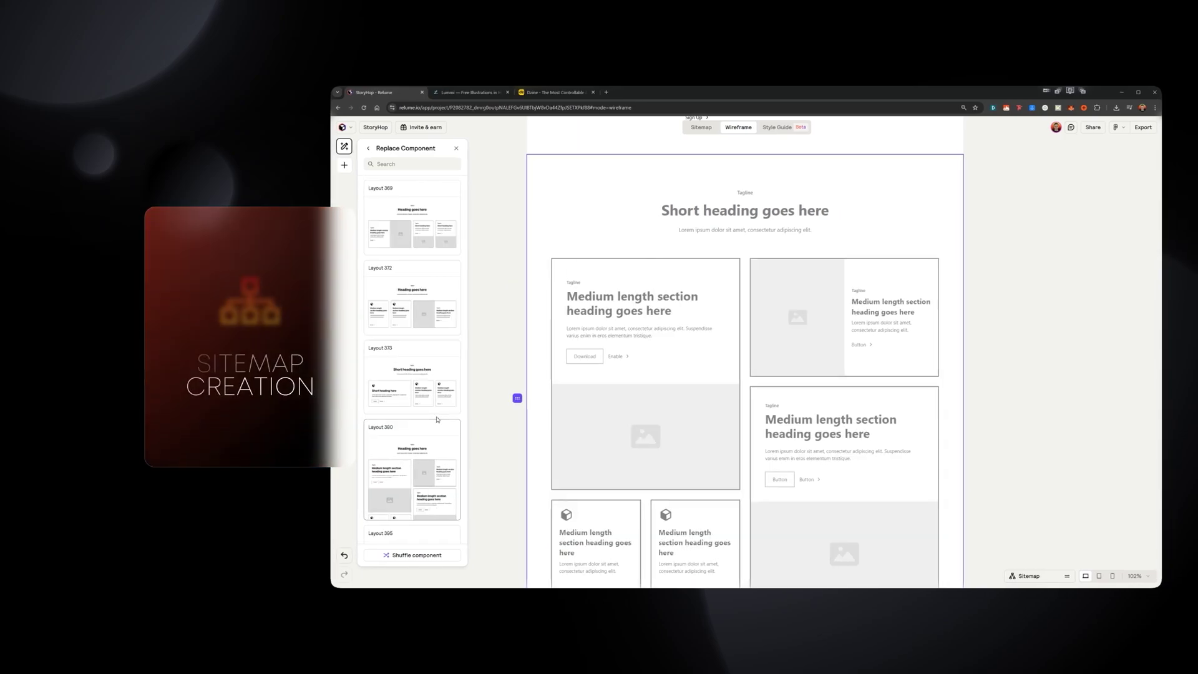
scroll(437, 419, "down", 2)
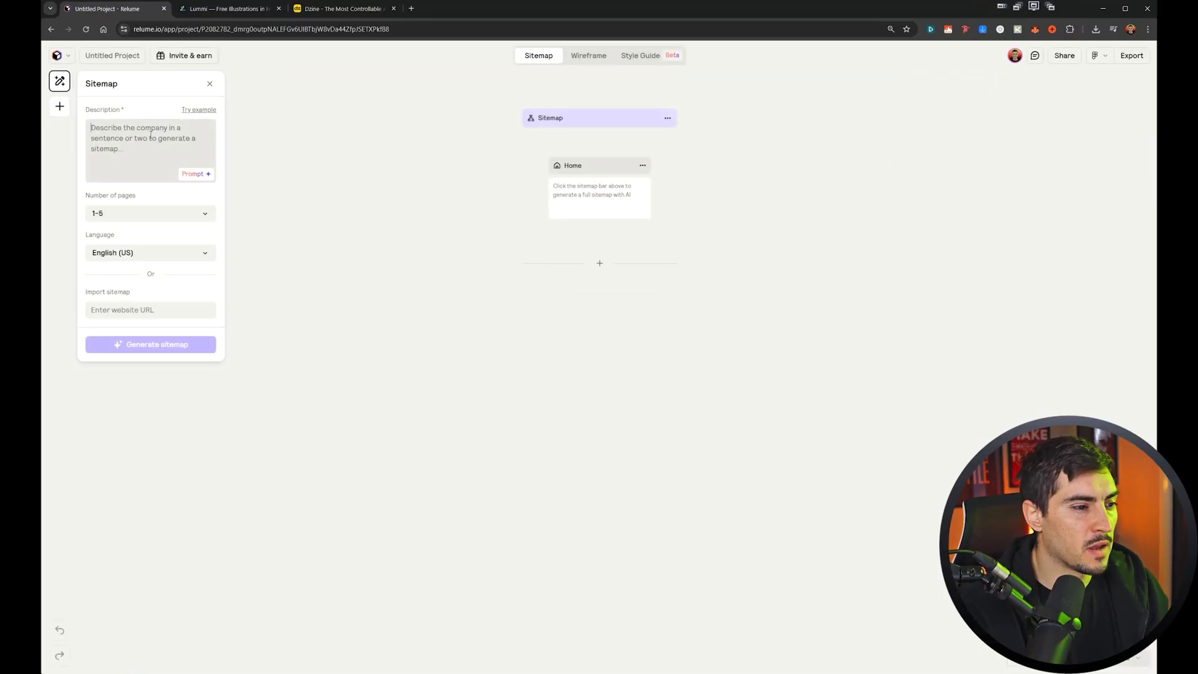
- Copy the product name StoryHop from the ChatGPT table into Relume's sitemap description
key("alt+Tab")
double_click(463, 99)
key("ctrl+c")
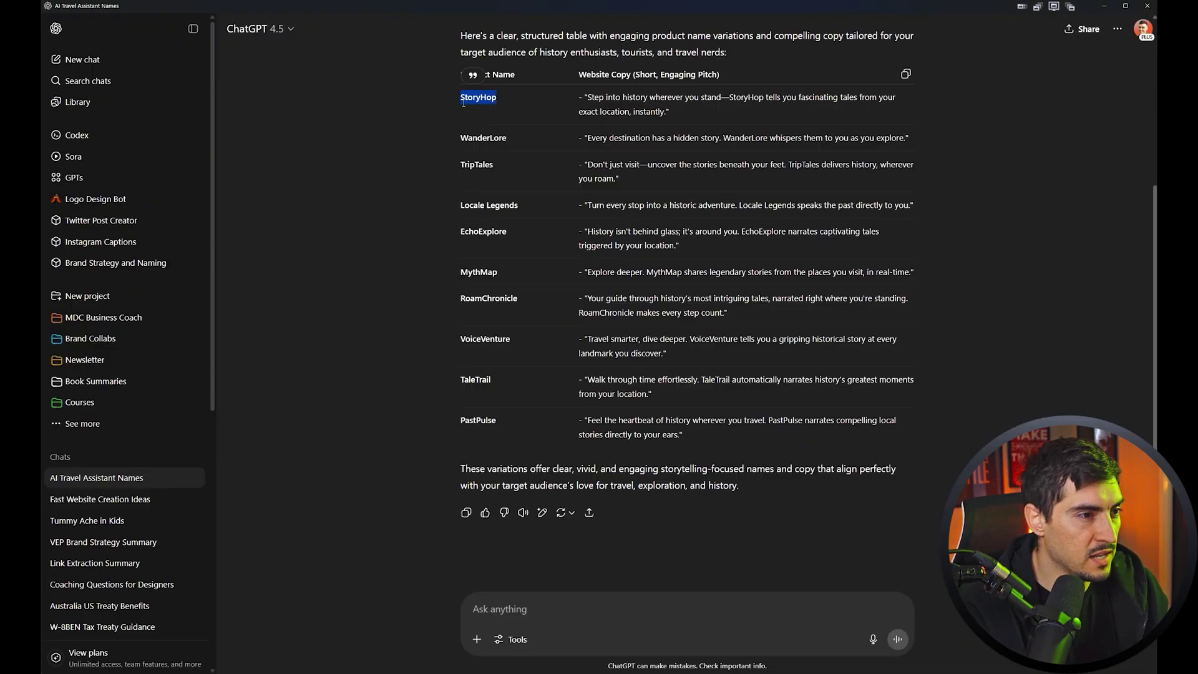
key("alt+Tab")
left_click(134, 136)
key("ctrl+v")
- Copy StoryHop's pitch beginning "Step into history wherever you stand" from ChatGPT and paste it below the name in Relume's description
key("alt+Tab")
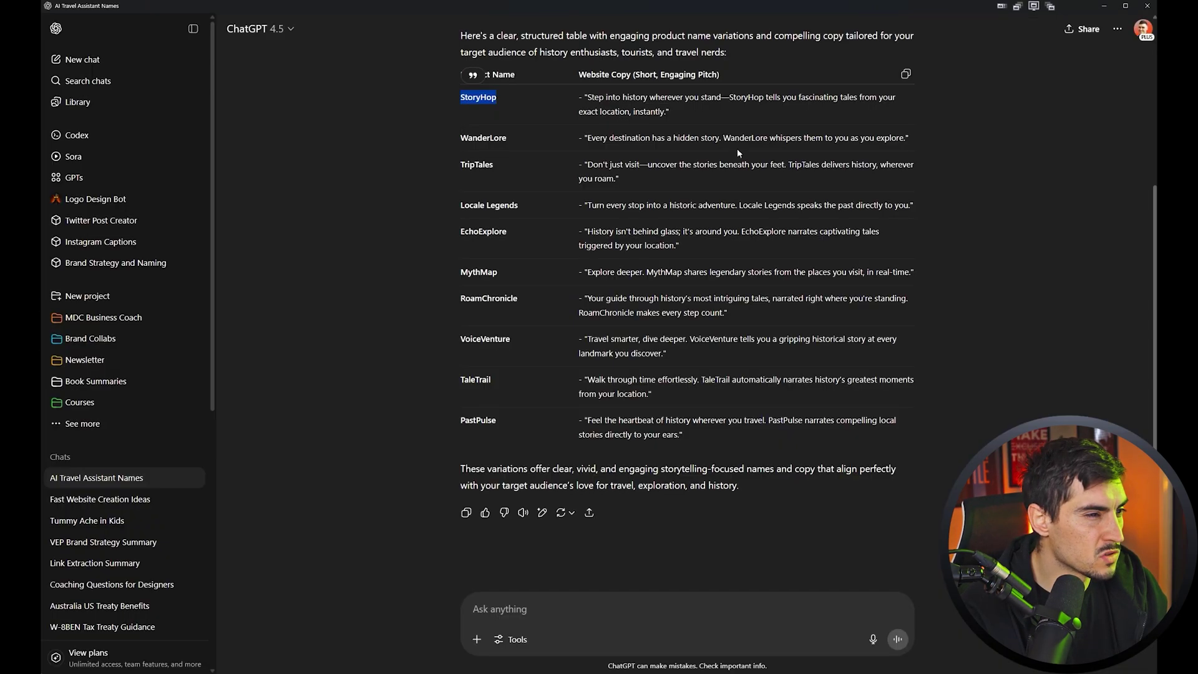
left_click_drag(670, 112, 587, 99)
key("ctrl+c")
key("alt+Tab")
key("Return")
key("Return")
key("ctrl+v")
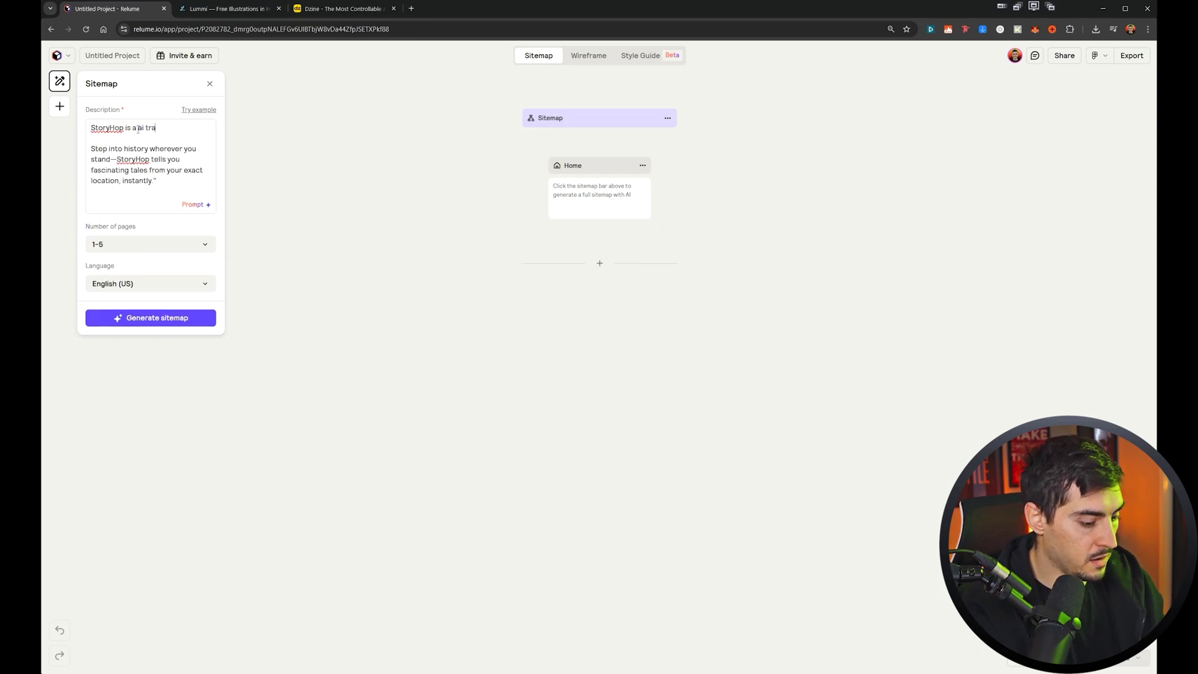
- Describe StoryHop as an AI travel assistant that connects with your phone, keep 1-5 pages in English (US), and generate the sitemap
type("hat ocnne")
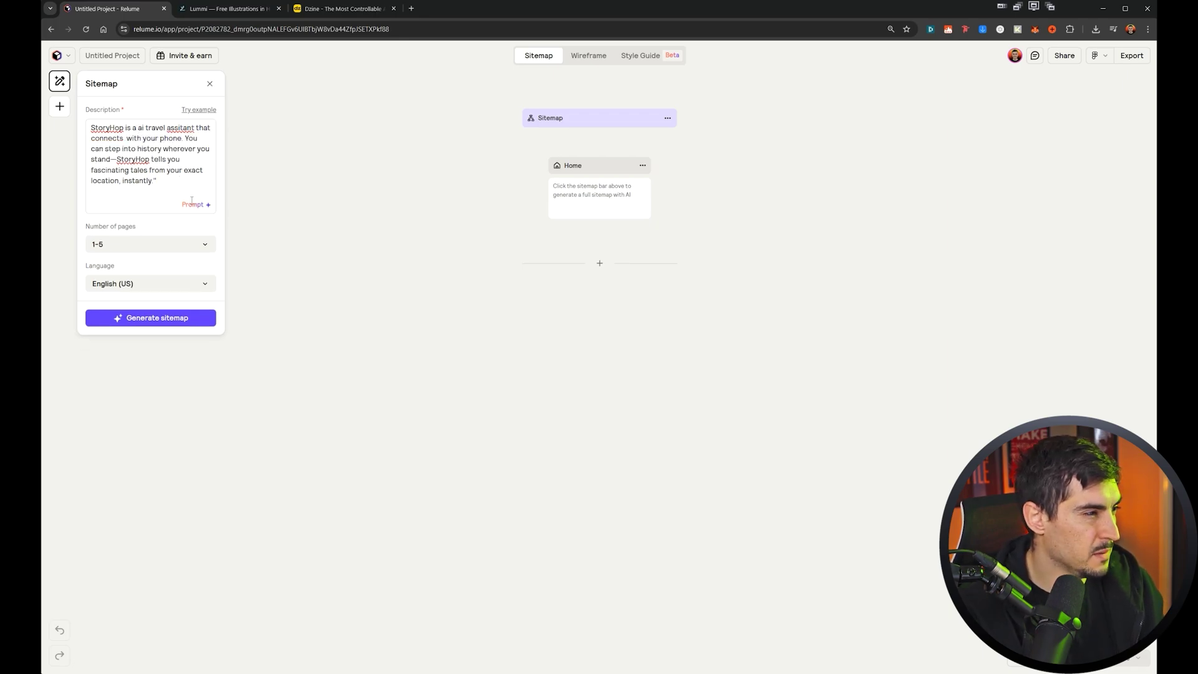
left_click(120, 242)
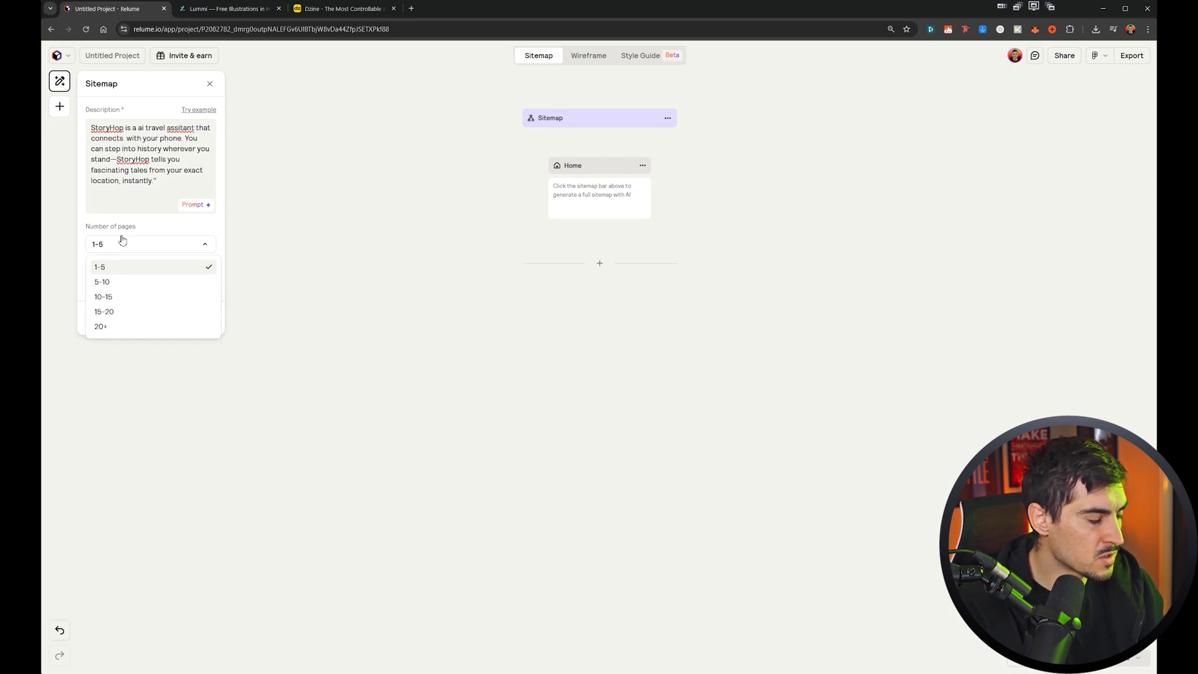
left_click(123, 250)
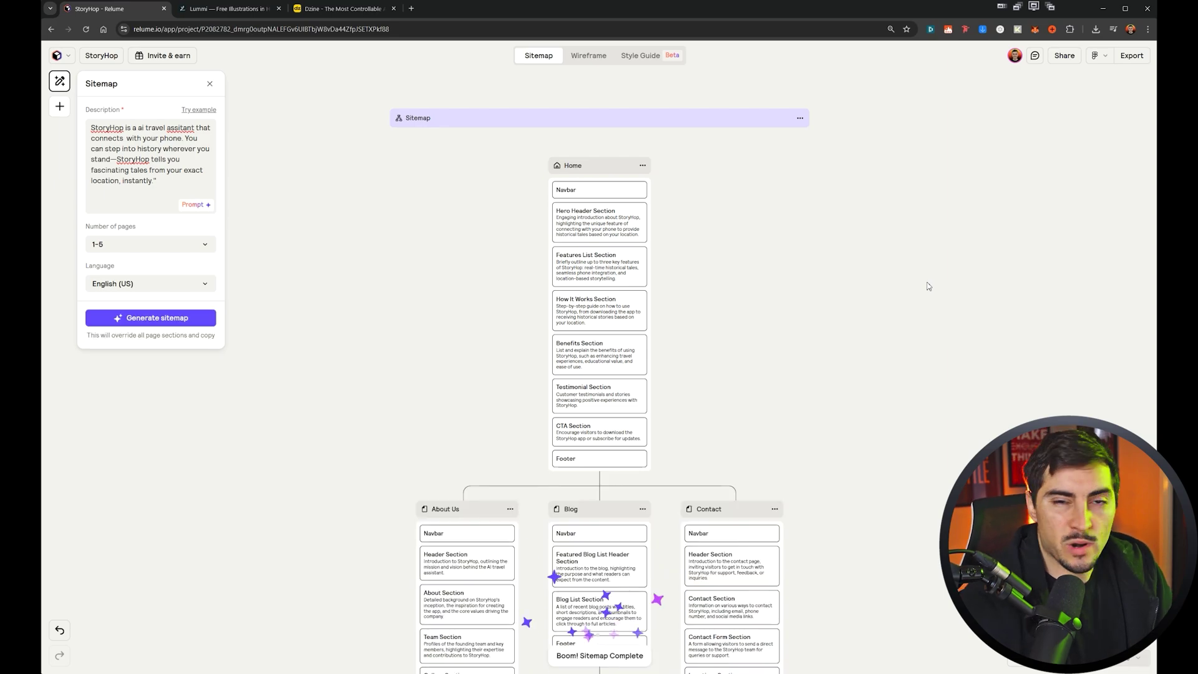
- Delete the Contact, Blog, Blog Post and About Us pages from the generated sitemap, keeping only the Home page
scroll(642, 350, "down", 5)
scroll(635, 343, "up", 6)
scroll(689, 301, "up", 3)
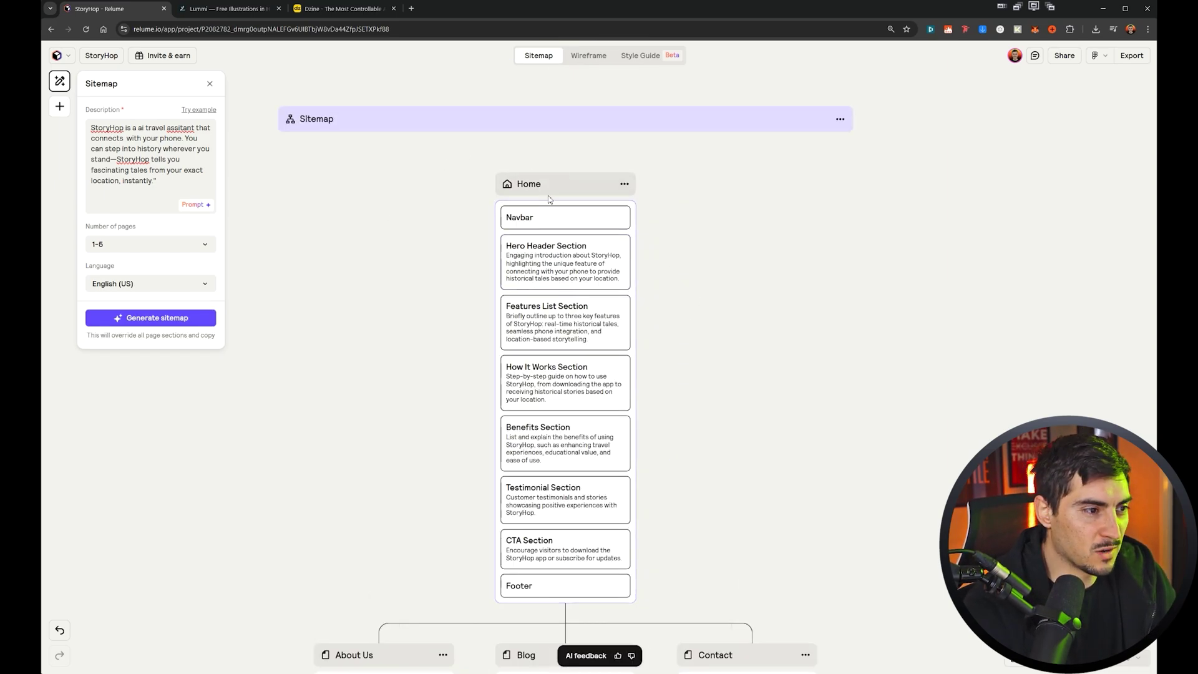
scroll(686, 312, "down", 4)
scroll(755, 324, "down", 2)
scroll(753, 323, "down", 1)
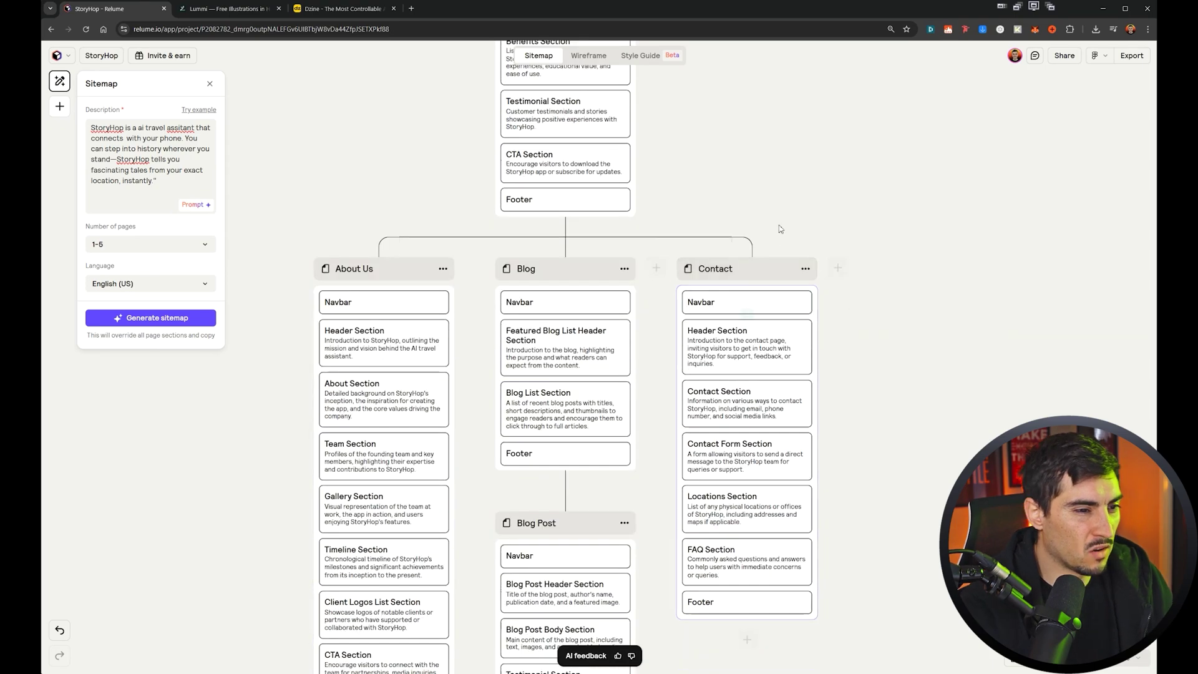
left_click(762, 268)
key("Delete")
key("Delete")
scroll(636, 271, "down", 1)
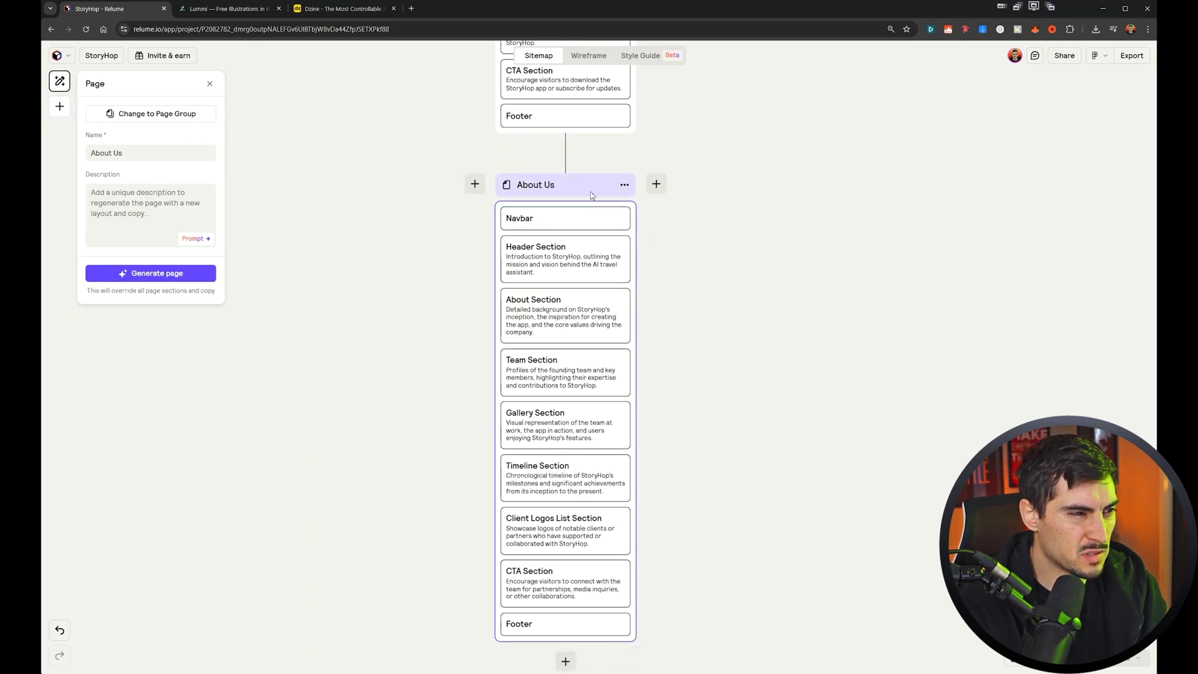
key("Up")
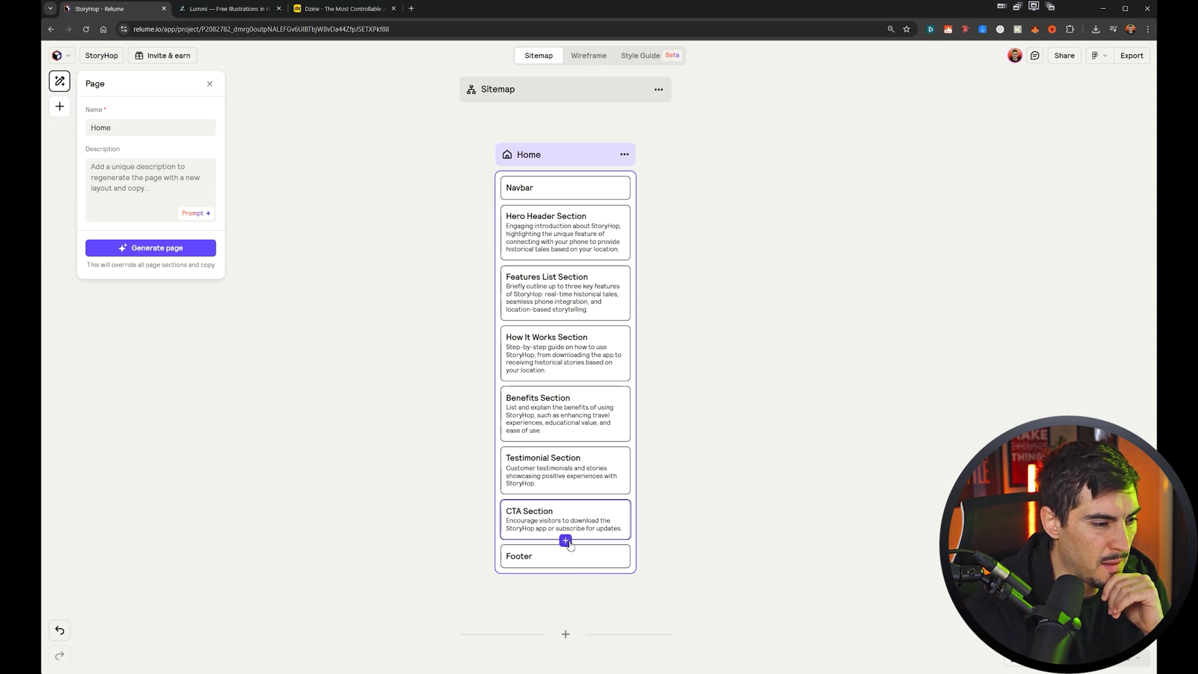
- Add a Logo List section directly below the Hero Header section on the Home page
left_click(565, 263)
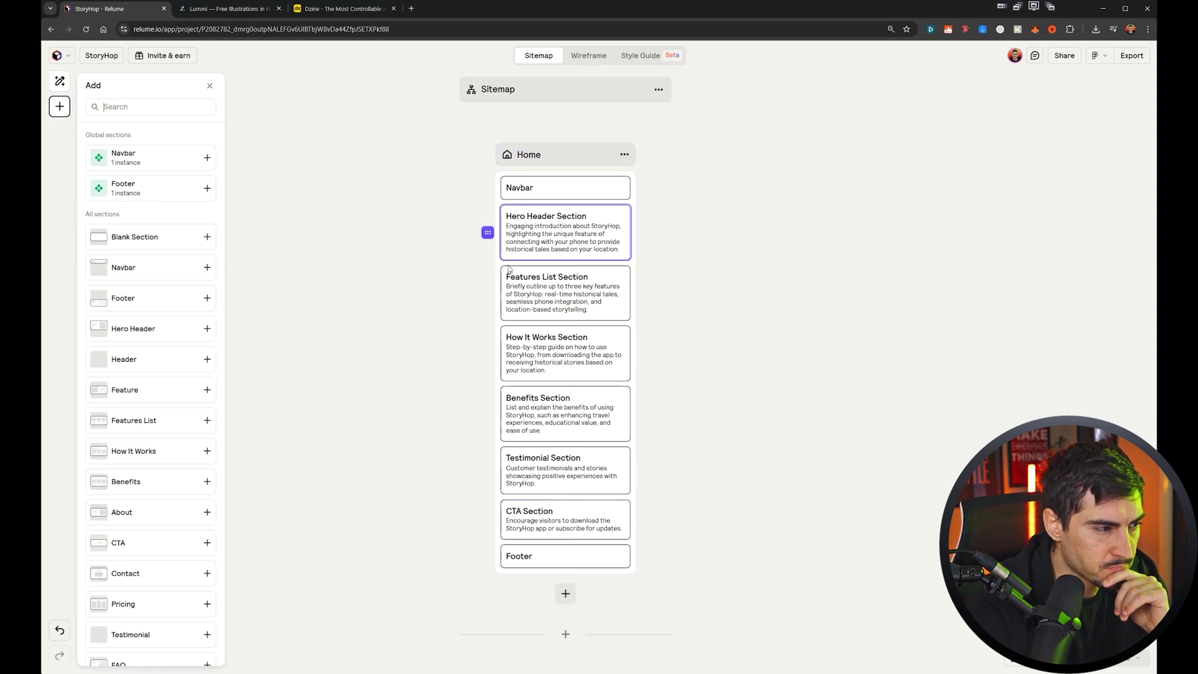
scroll(170, 414, "down", 3)
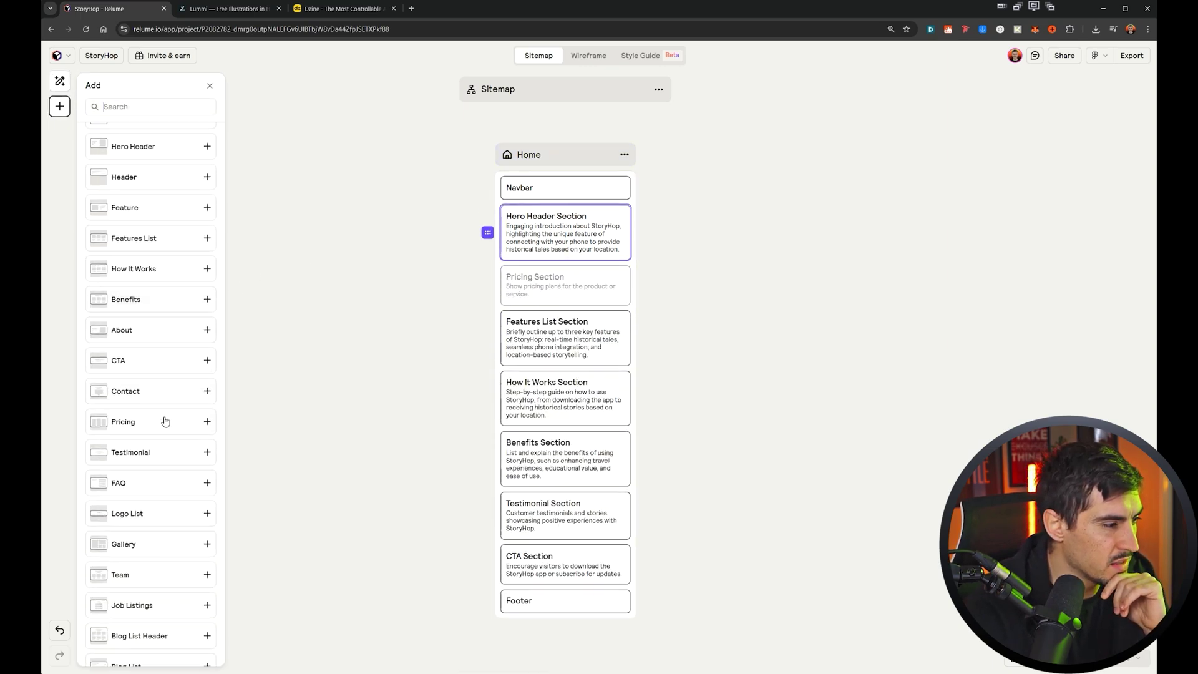
scroll(156, 387, "down", 3)
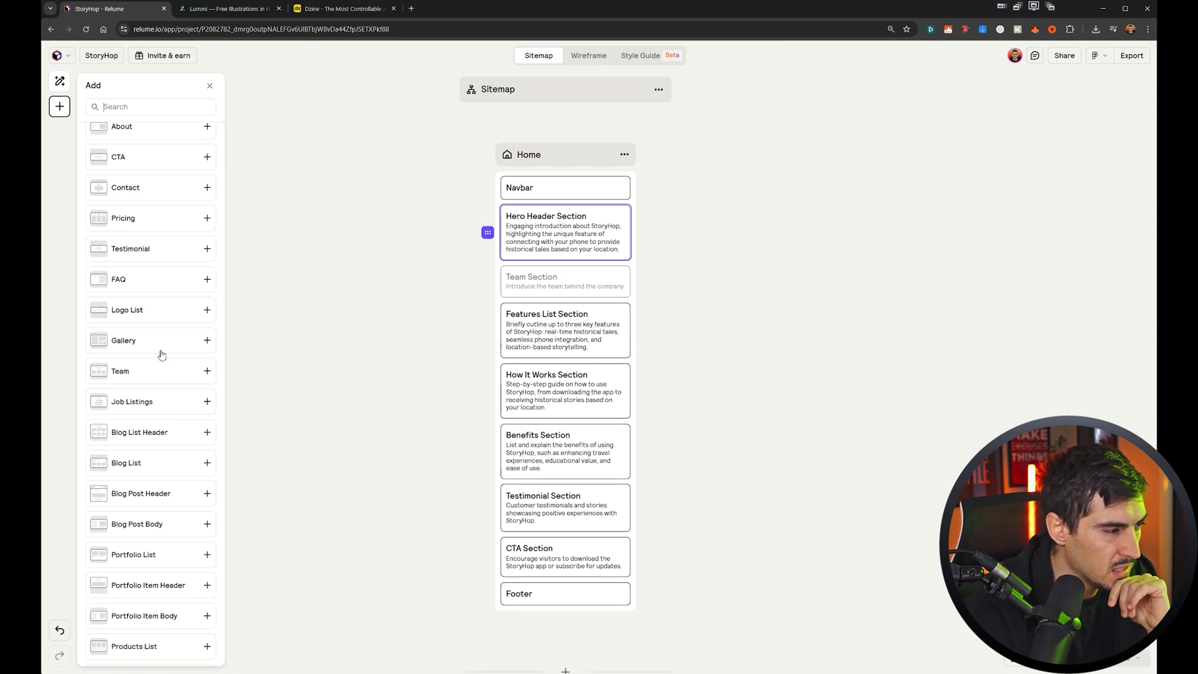
scroll(148, 347, "down", 1)
scroll(138, 458, "up", 3)
left_click(135, 458)
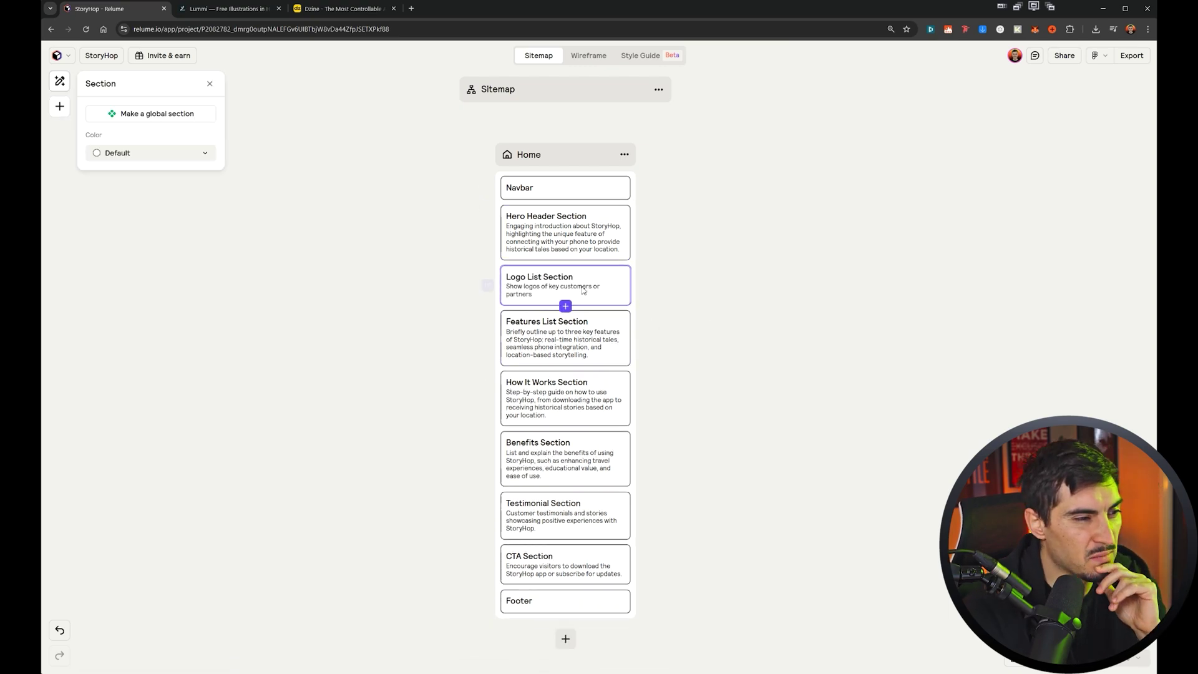
- Dismiss the section library without adding anything and open the project's wireframe
left_click(564, 308)
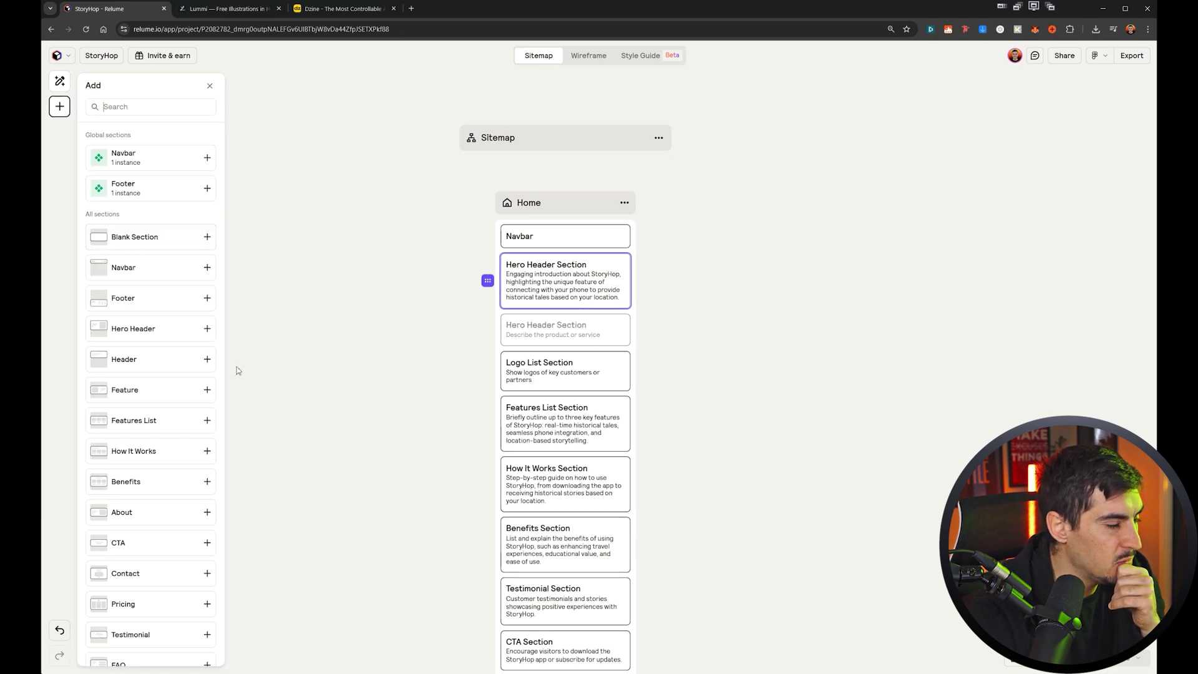
left_click(300, 341)
left_click(591, 371)
left_click(617, 120)
left_click(593, 63)
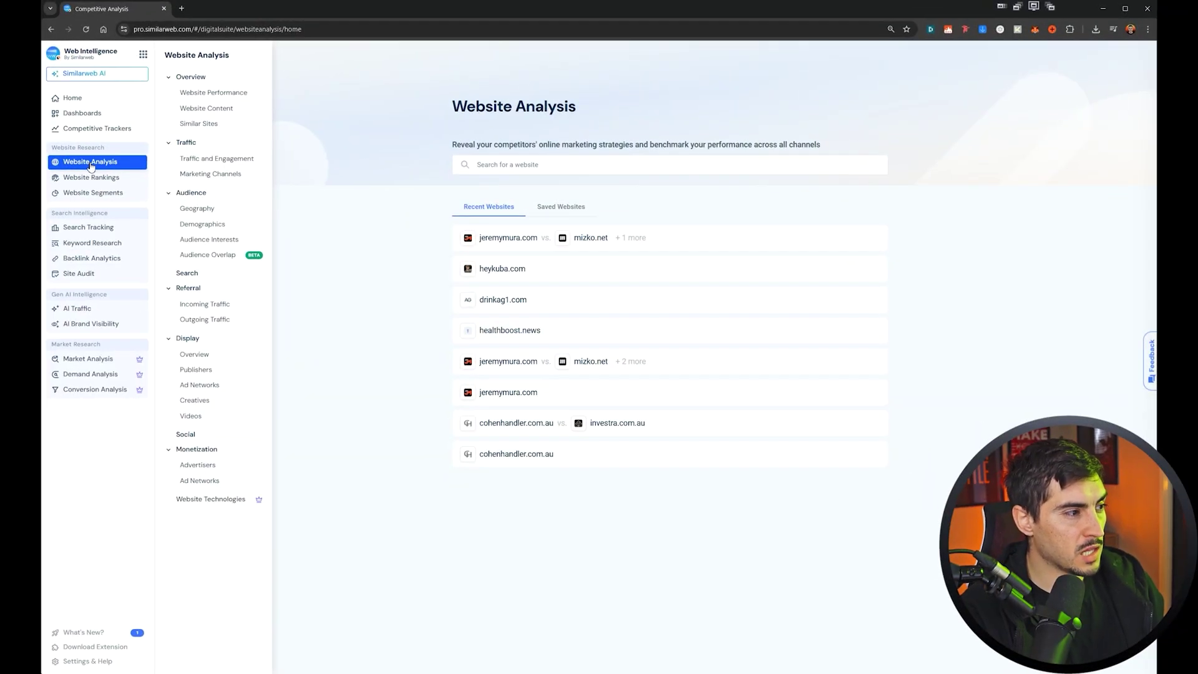
- Open Similarweb's Traffic and Engagement report for kayak.com.au and compare it with expedia.com.au
left_click(226, 161)
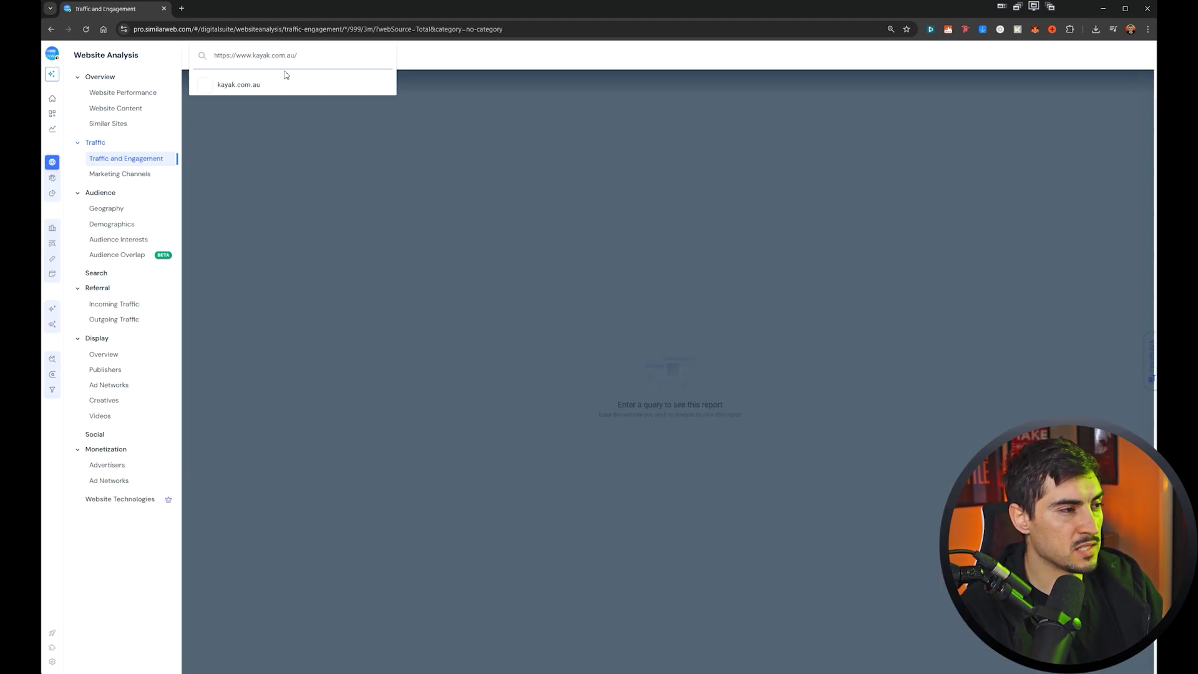
left_click(302, 85)
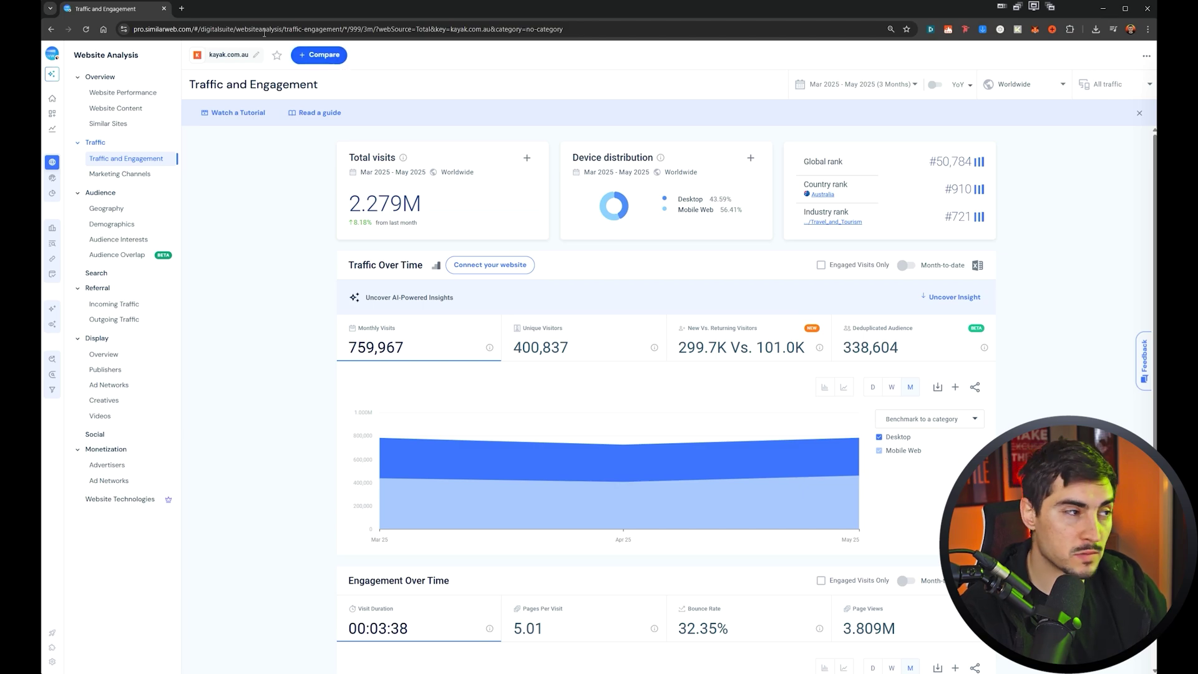
left_click(318, 56)
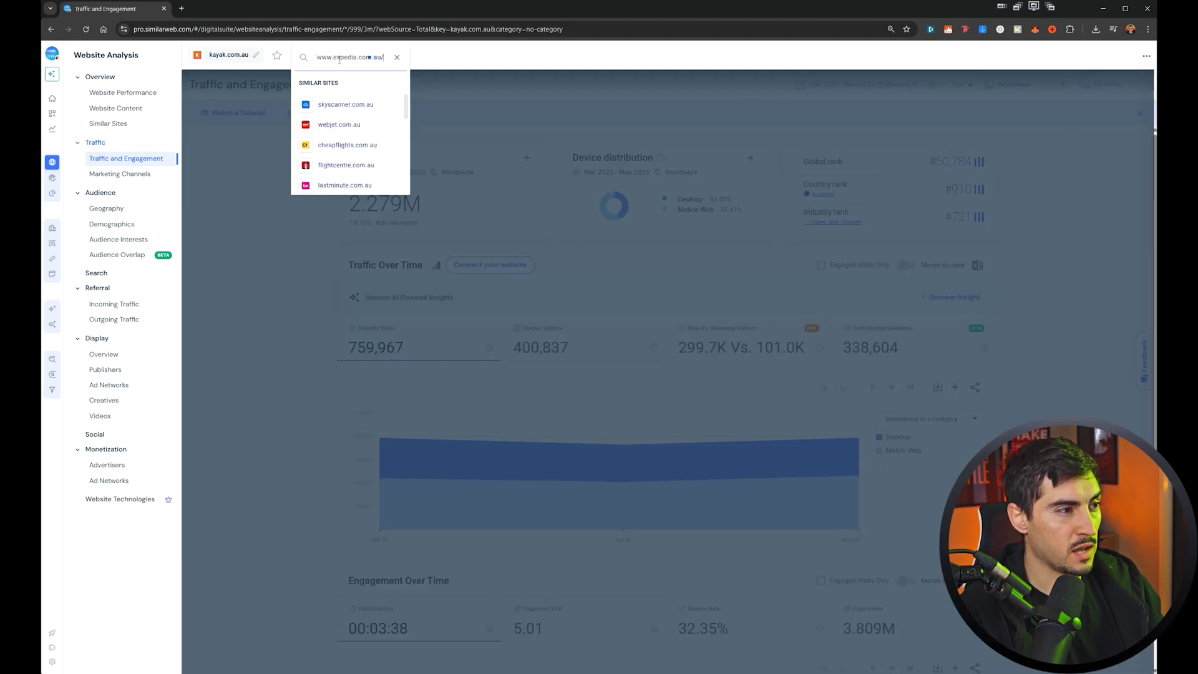
left_click(339, 84)
left_click(557, 126)
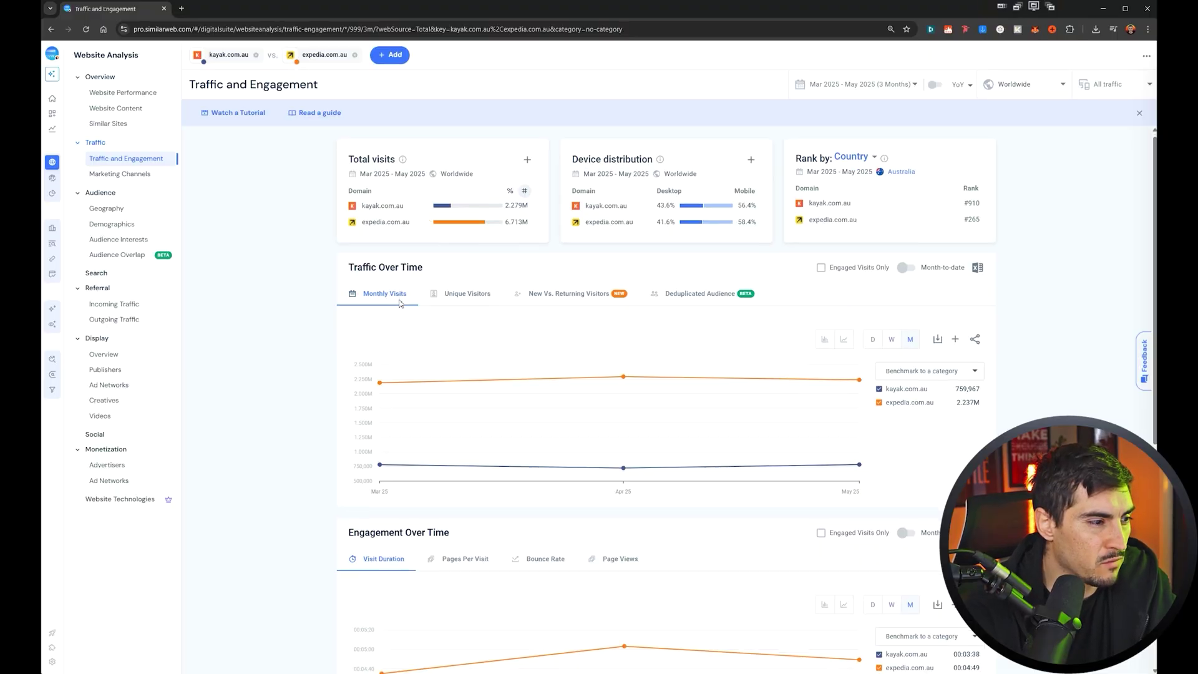
- Examine new versus returning visitors, the engagement metrics and pages per visit for kayak.com.au and expedia.com.au
scroll(476, 261, "down", 1)
left_click(569, 249)
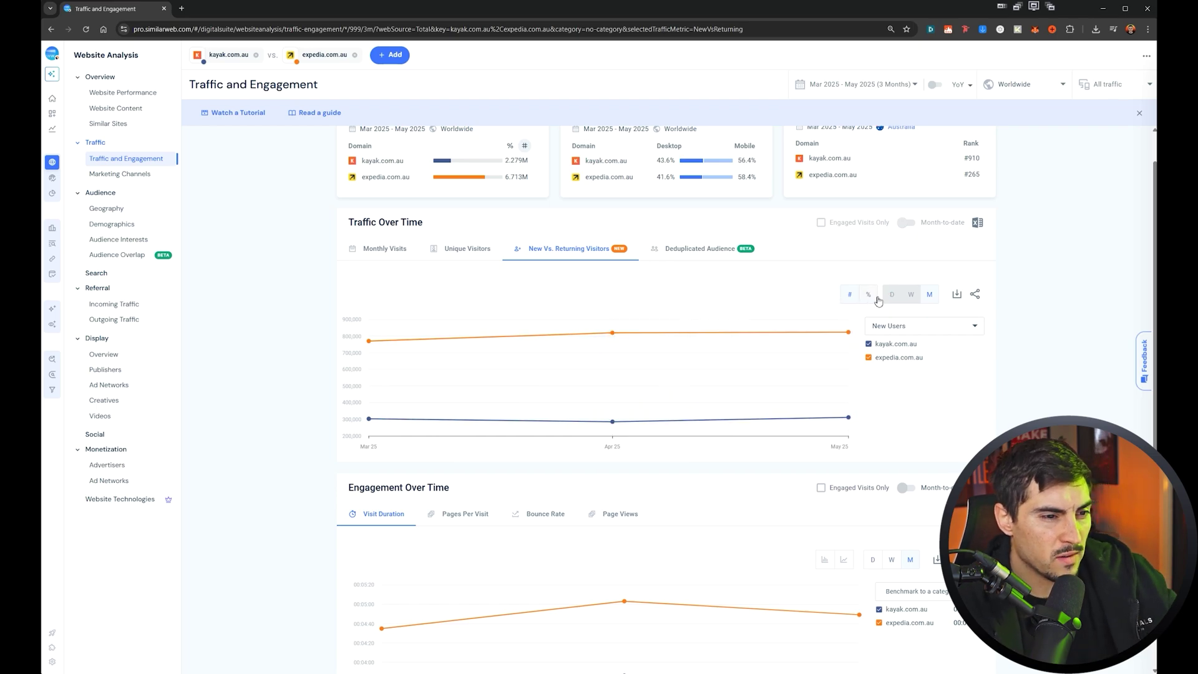
scroll(624, 374, "down", 4)
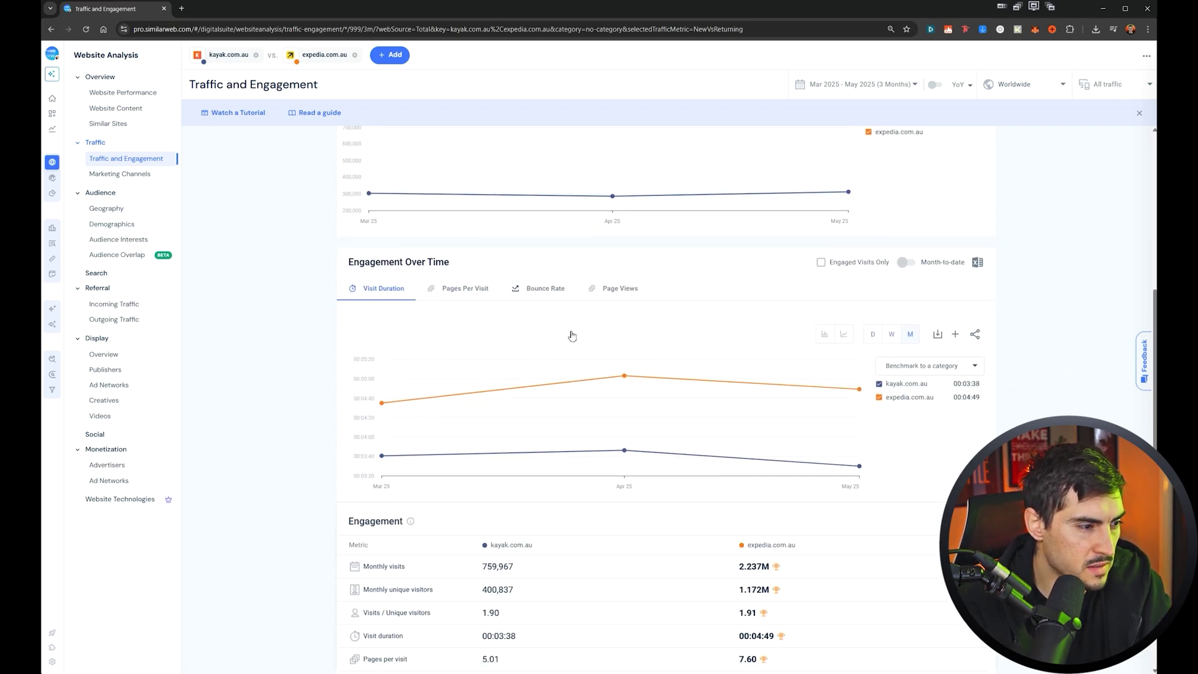
scroll(718, 317, "down", 2)
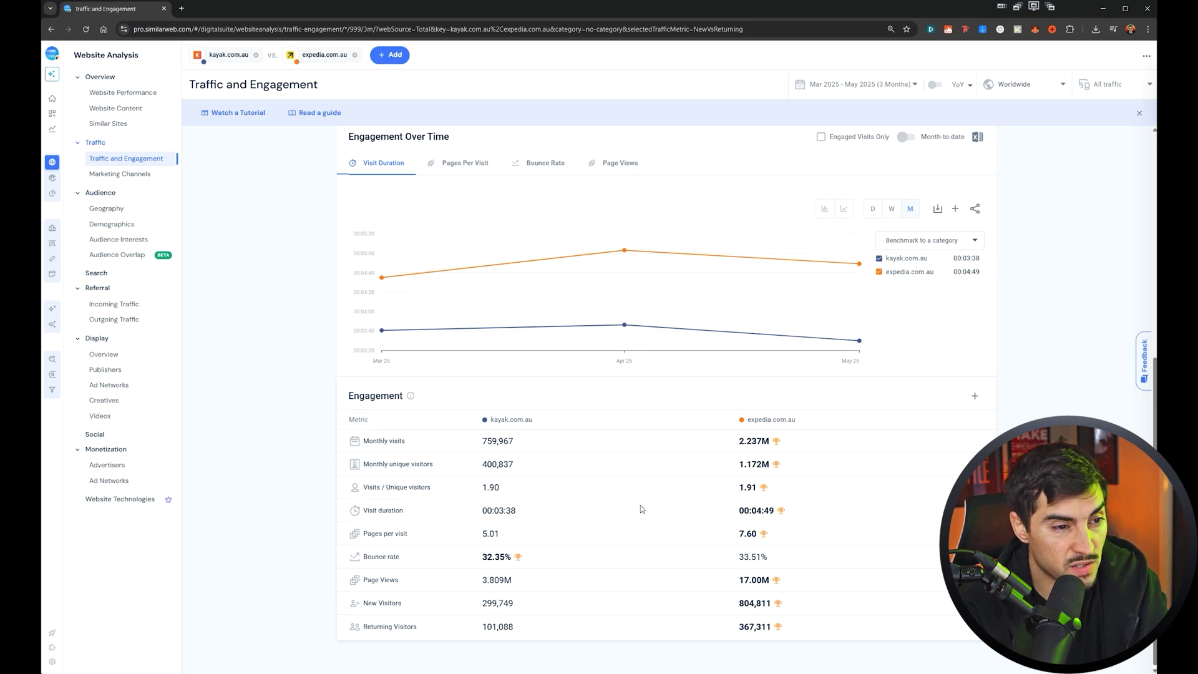
scroll(521, 599, "up", 3)
left_click(474, 311)
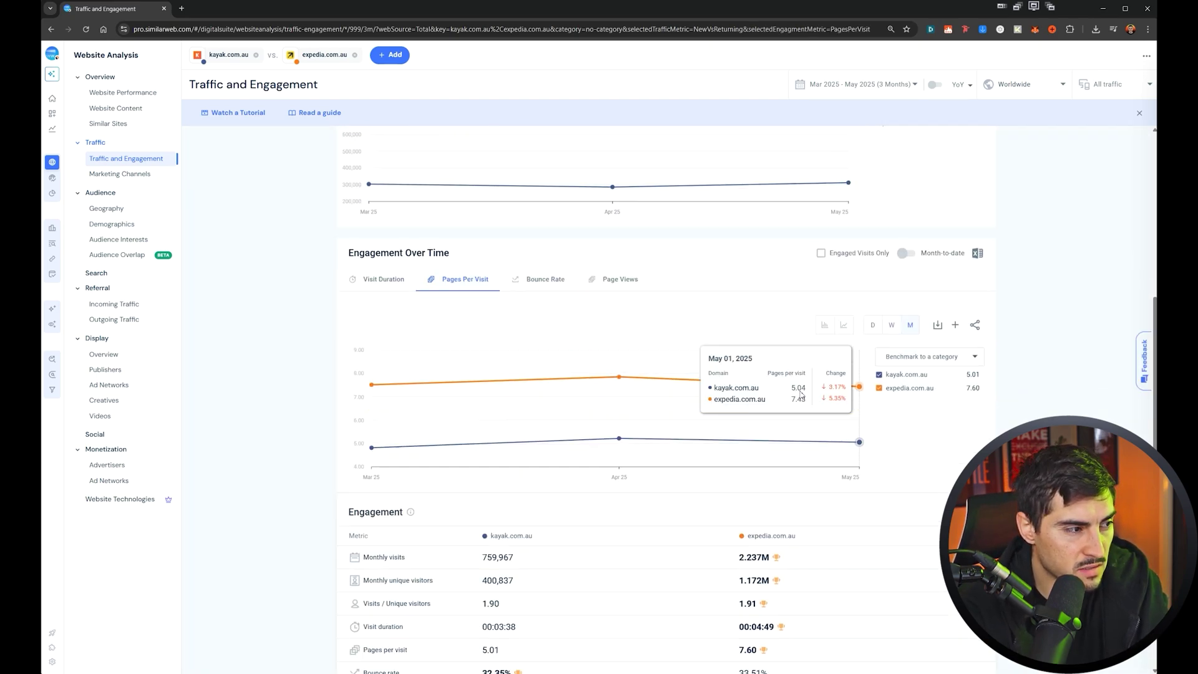
- Switch the rank comparison of the two travel sites to Country
scroll(779, 374, "up", 5)
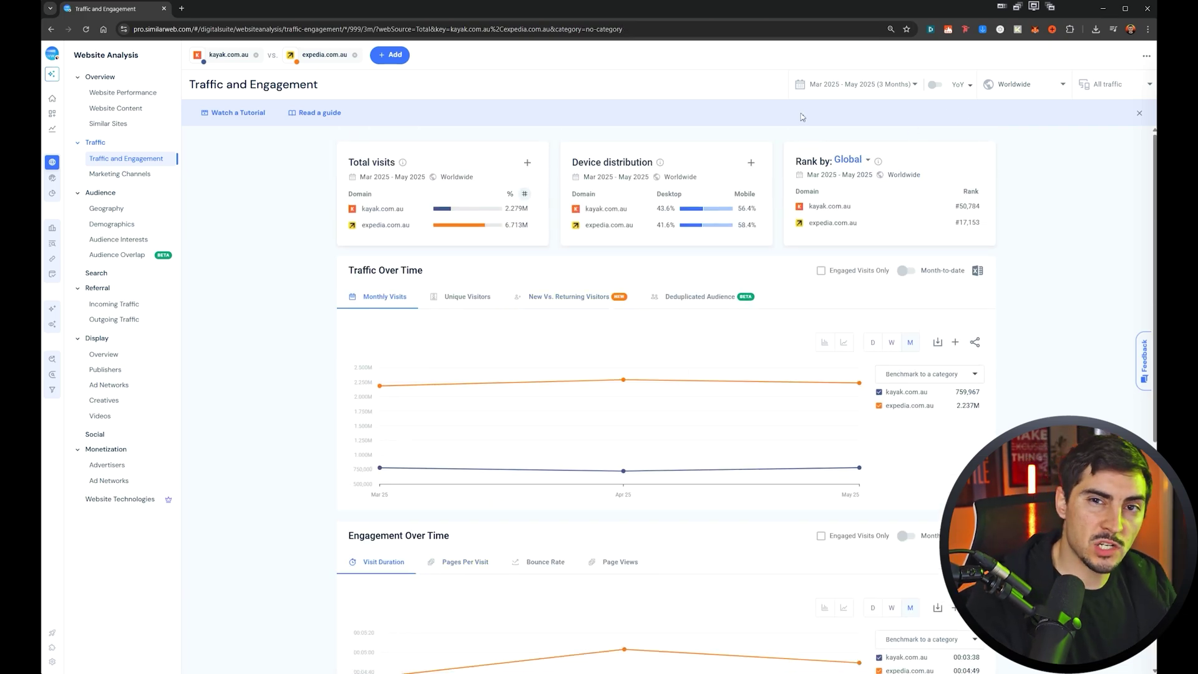
left_click(850, 219)
left_click(906, 198)
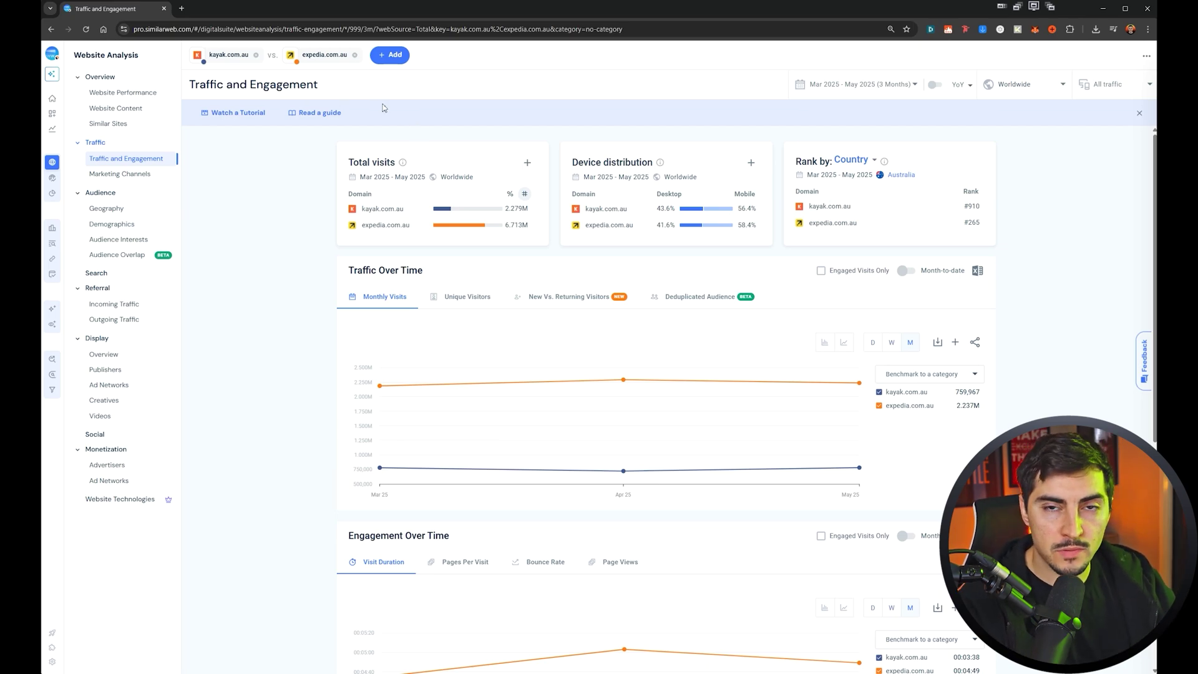
- Open expedia.com.au in a new browser tab and look through its homepage layout
left_click(182, 8)
type("expedia.com.au")
key("Return")
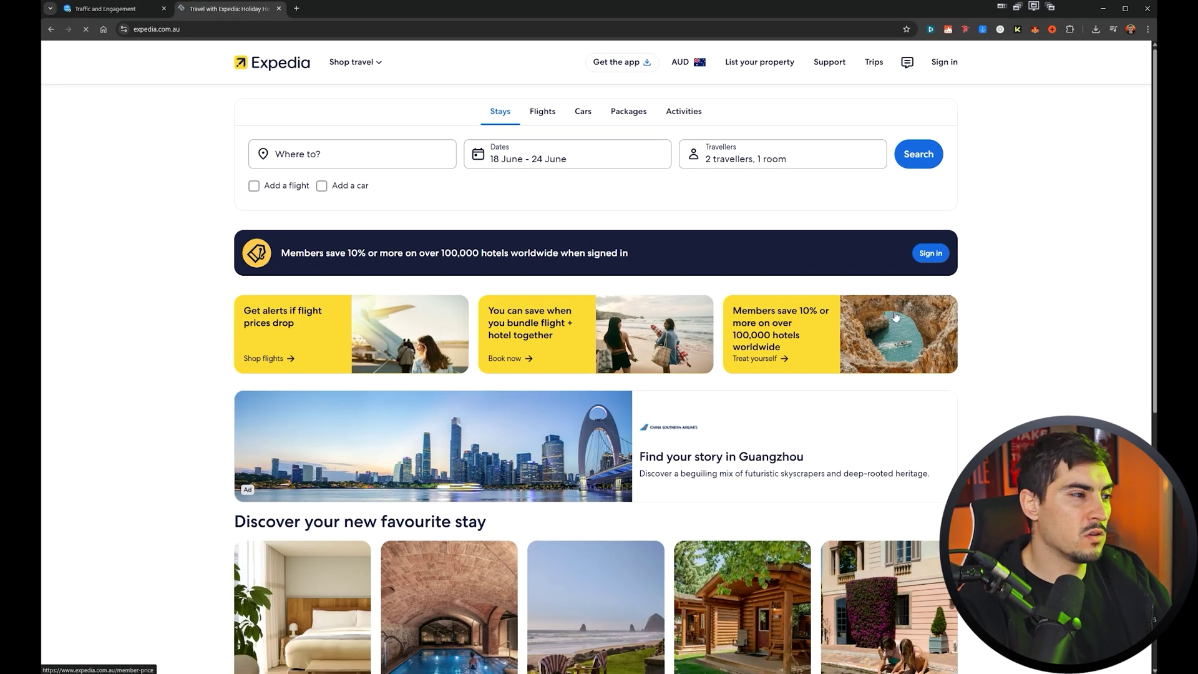
scroll(892, 279, "down", 10)
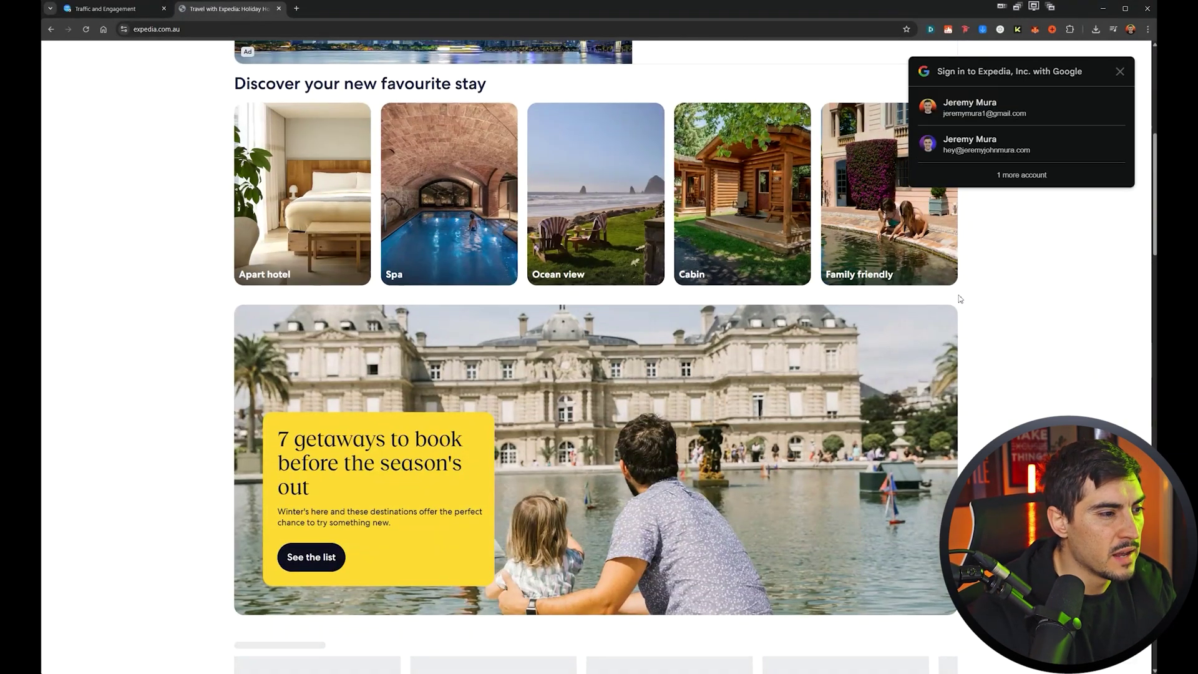
- Examine the stay categories, last-minute weekend deals and holiday packages on Expedia's homepage, and its travel search options
scroll(674, 319, "down", 6)
scroll(1061, 250, "down", 11)
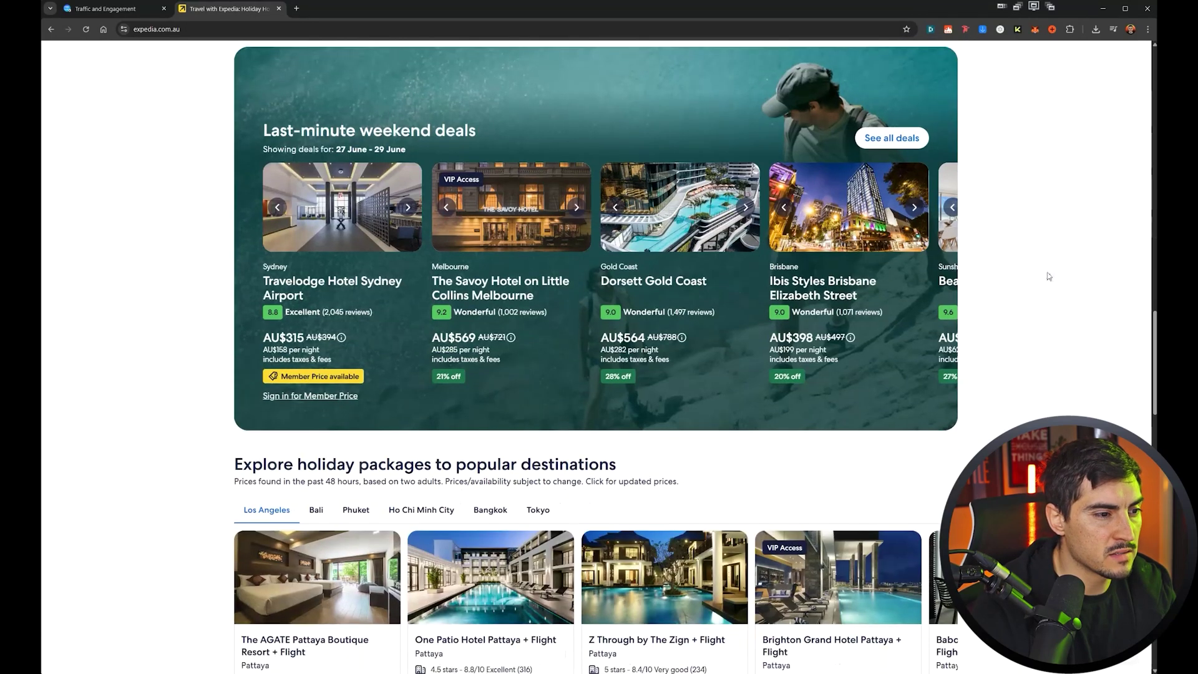
scroll(1047, 278, "down", 15)
scroll(449, 174, "up", 20)
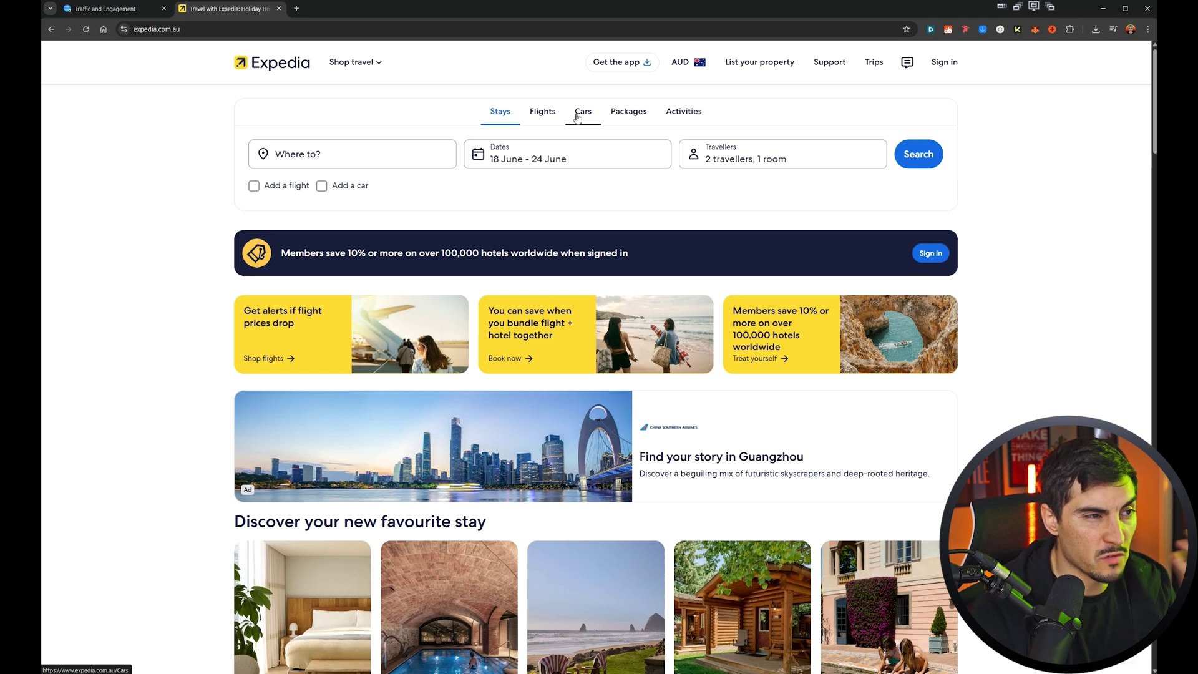
- Return to Similarweb and compare kayak.com.au and expedia.com.au by marketing channel, including direct, display ads and email traffic
left_click(94, 10)
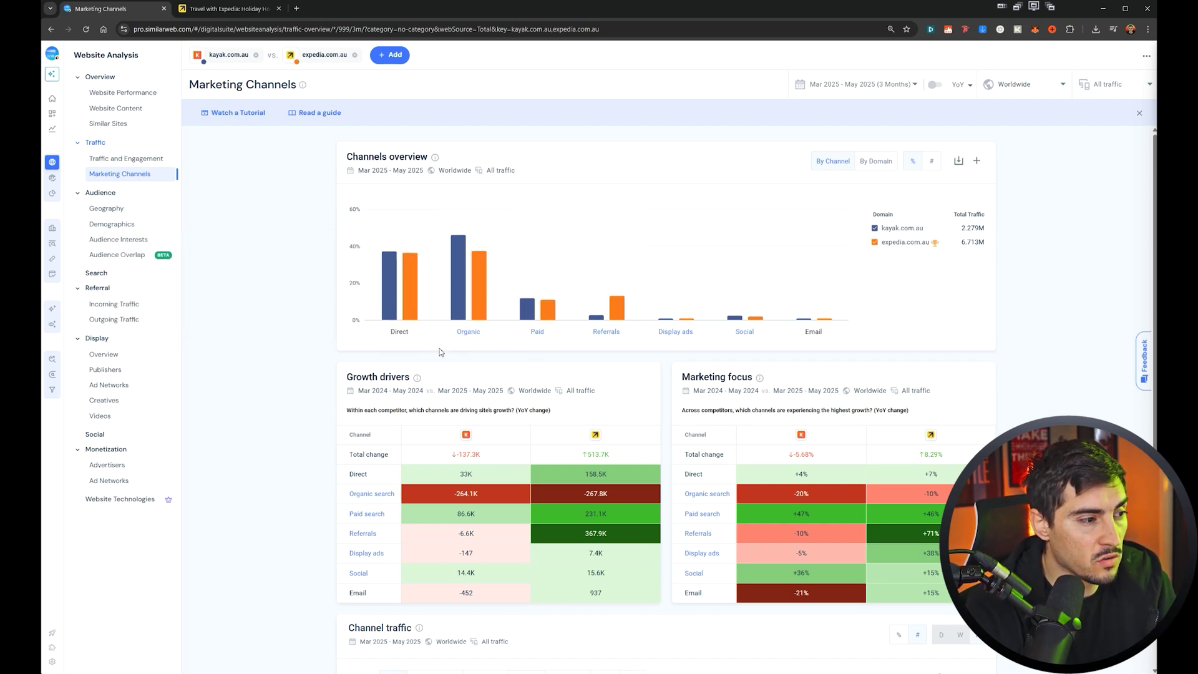
mouse_move(399, 266)
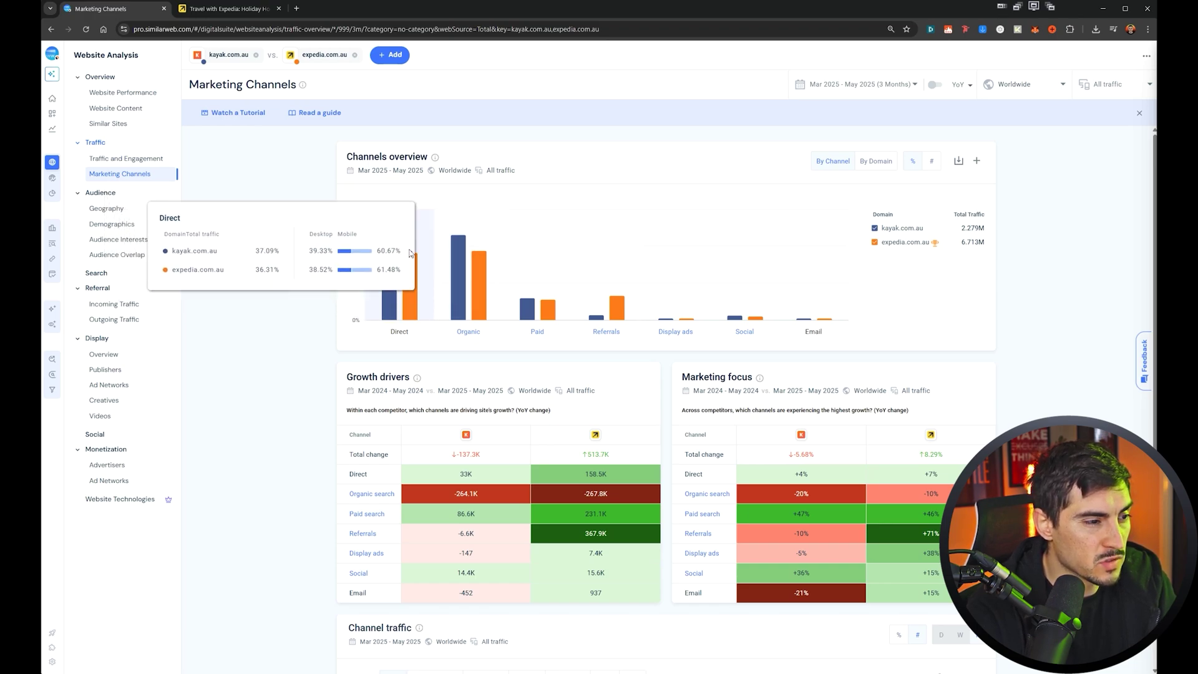
mouse_move(612, 248)
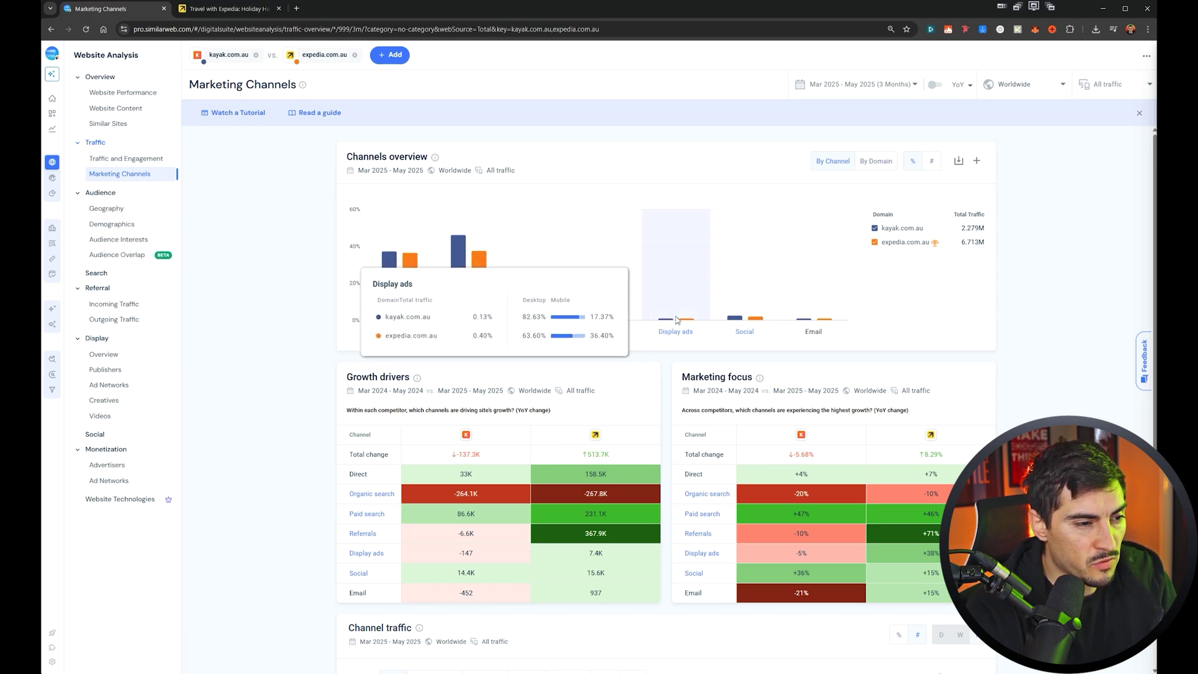
mouse_move(828, 306)
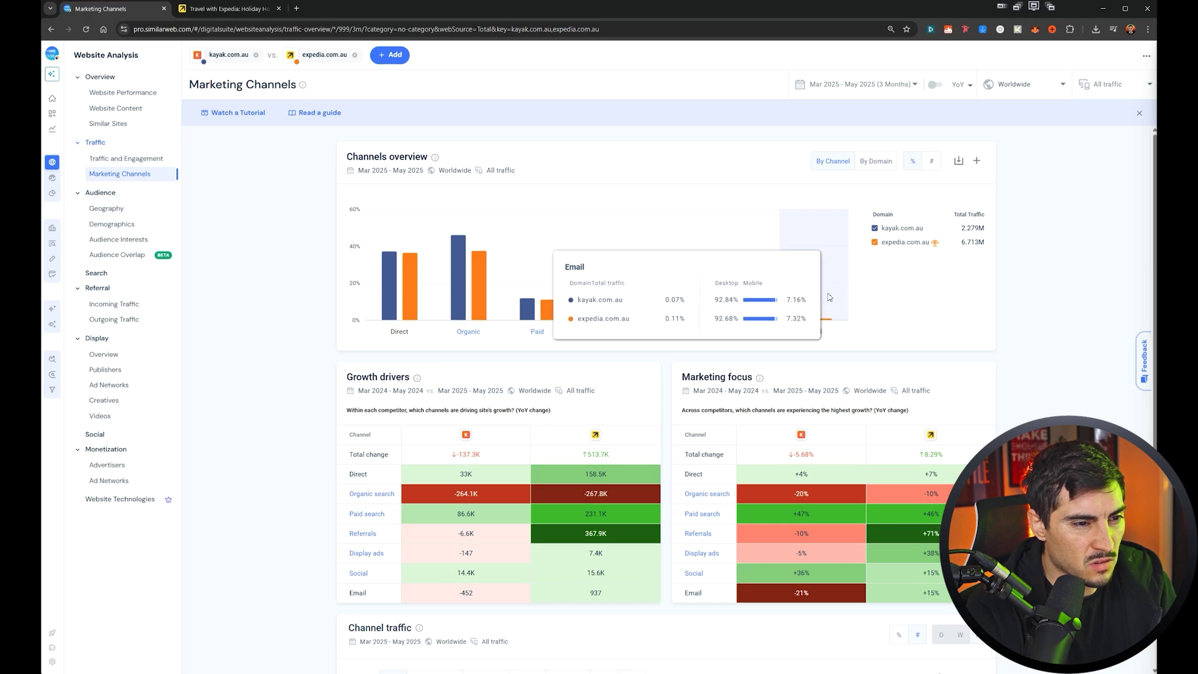
scroll(756, 289, "down", 2)
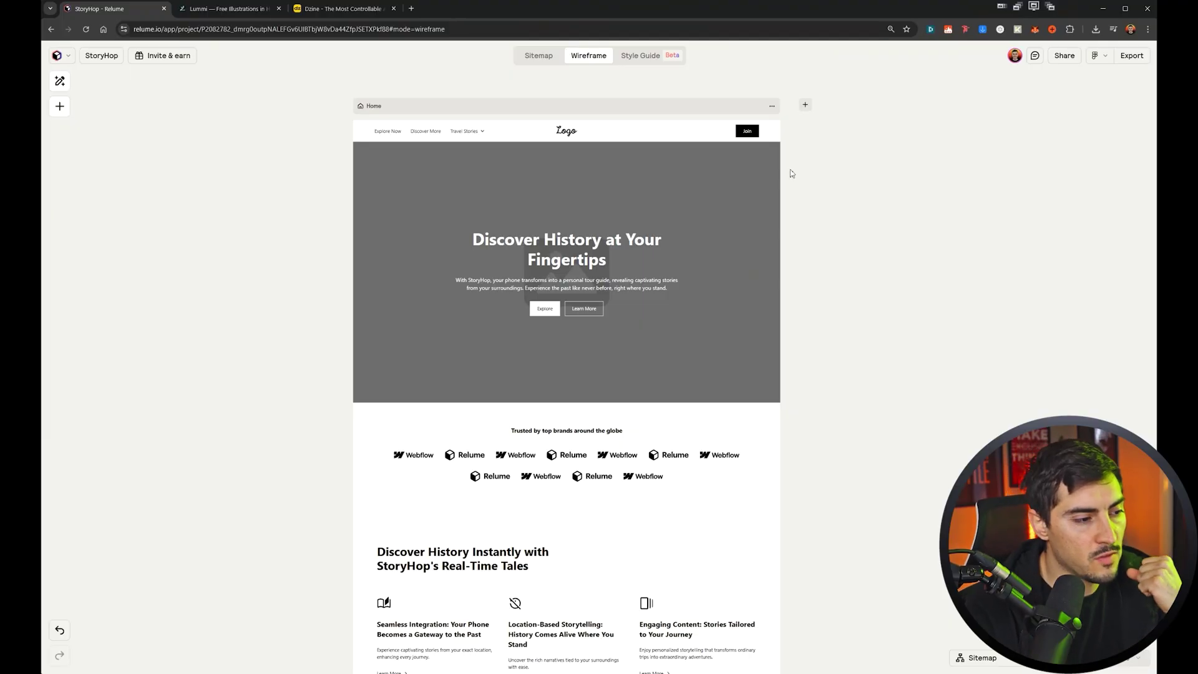
- Replace the hero header component in the StoryHop Relume wireframe with the split image layout Header 36
scroll(611, 267, "up", 3)
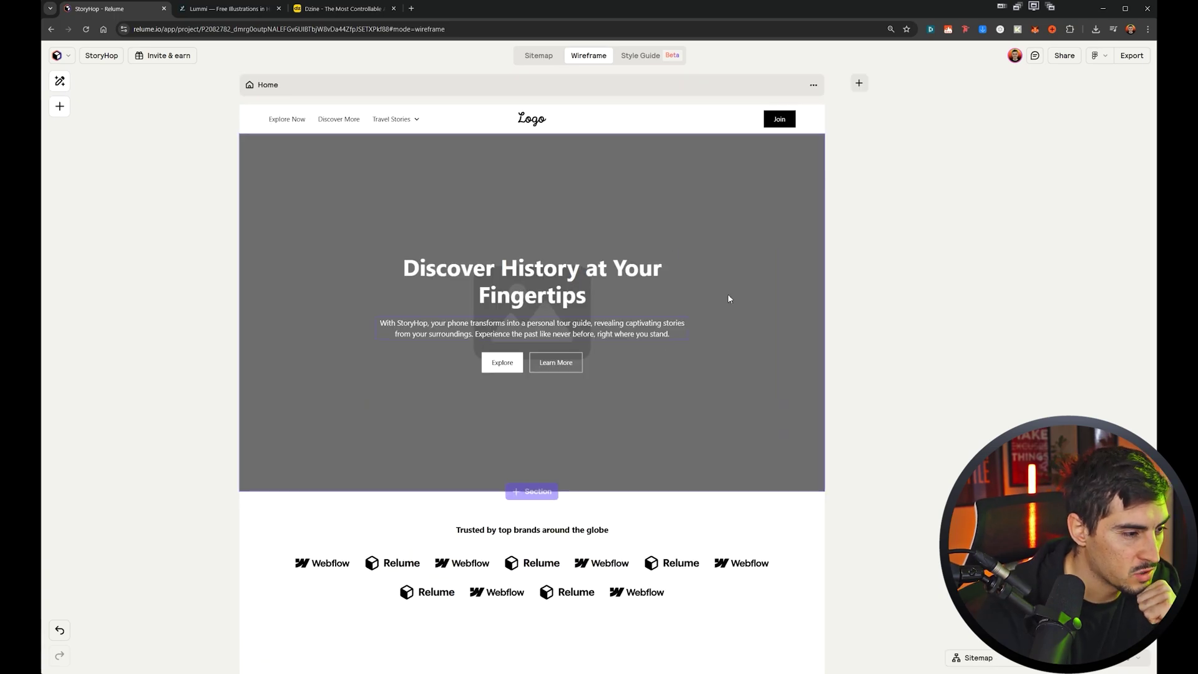
scroll(751, 282, "down", 2)
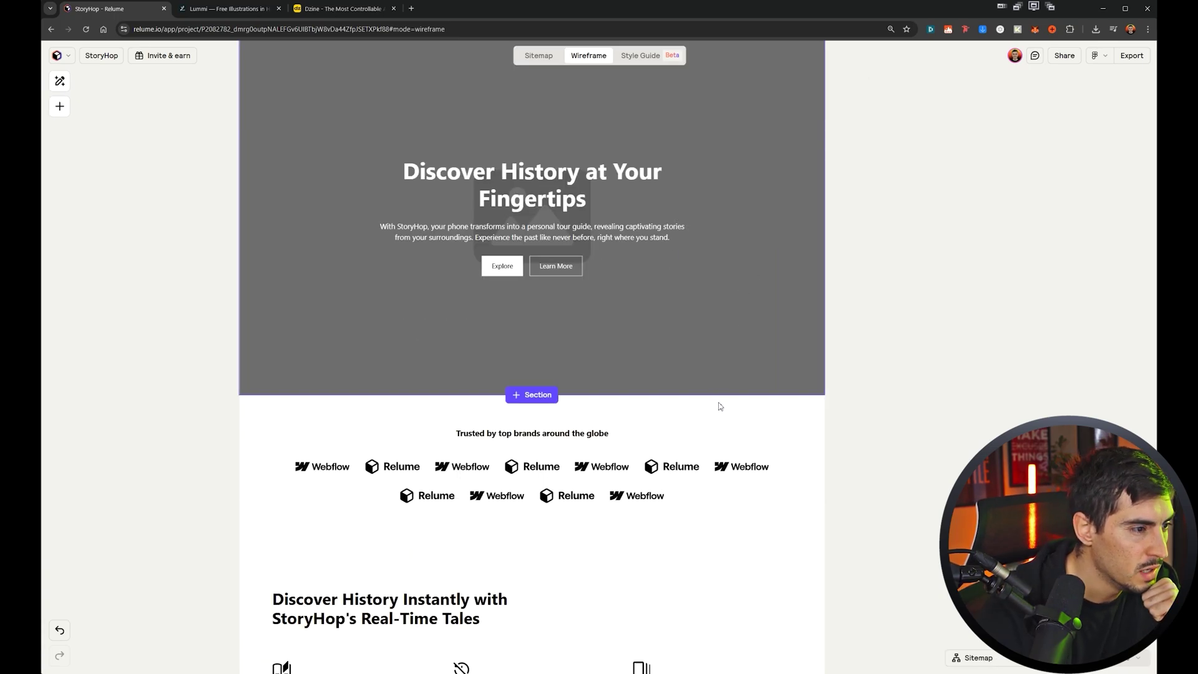
scroll(721, 407, "up", 3)
left_click(686, 207)
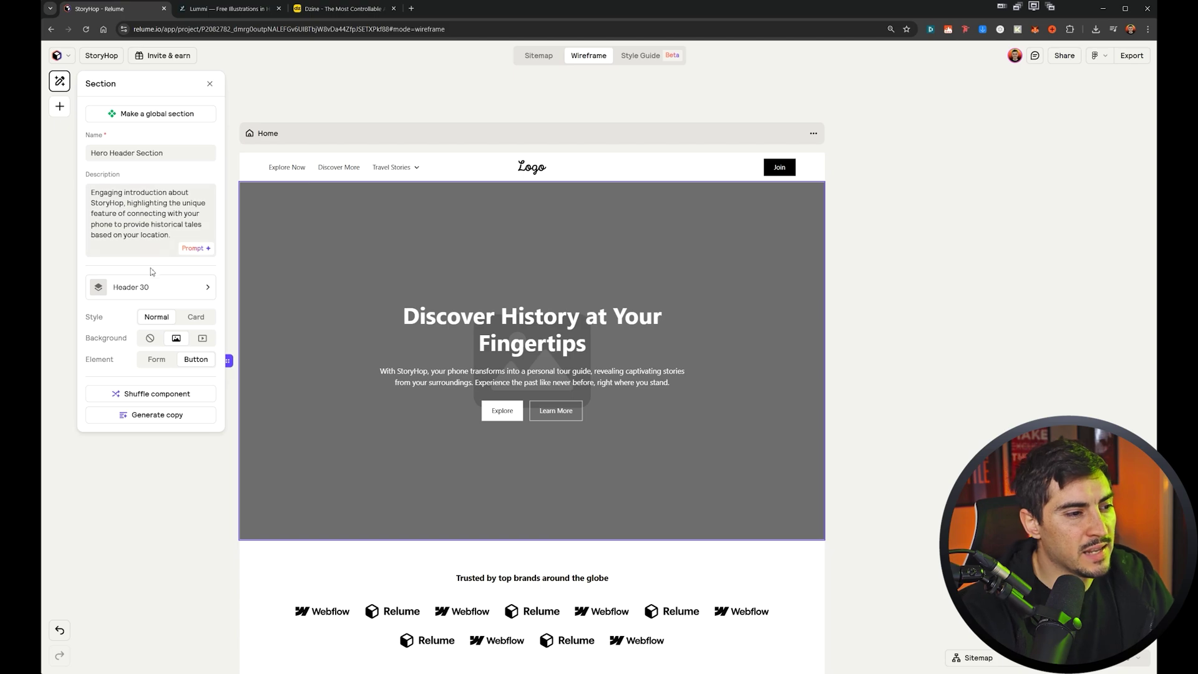
left_click(147, 286)
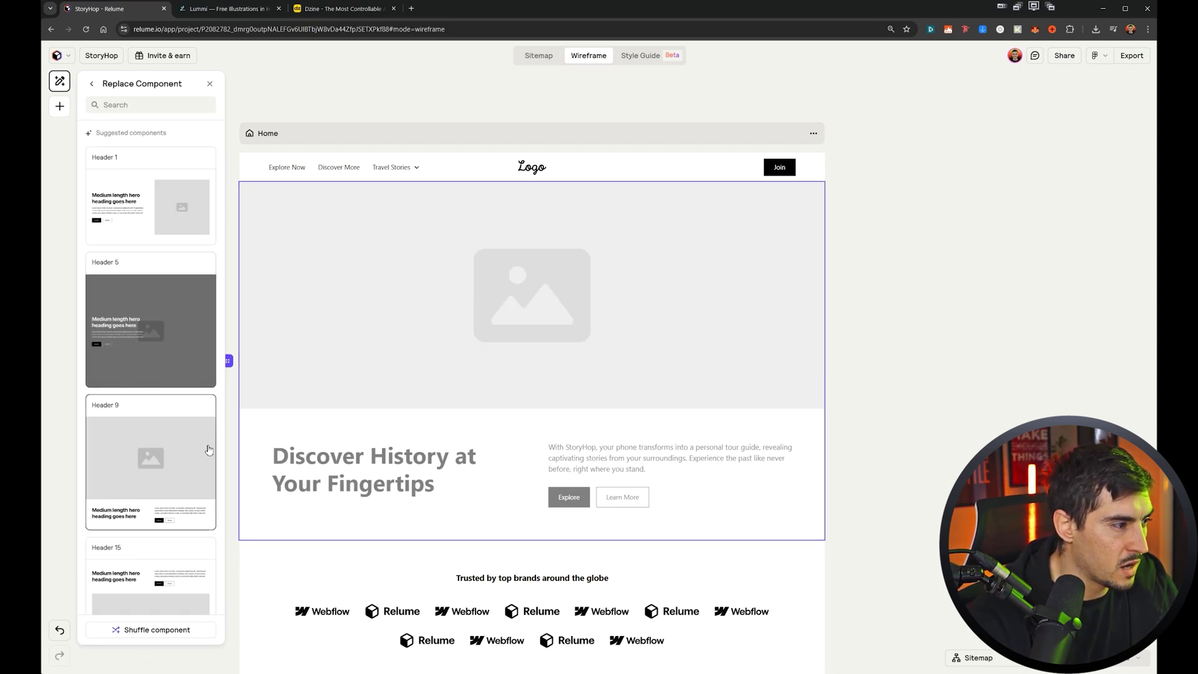
scroll(188, 499, "down", 8)
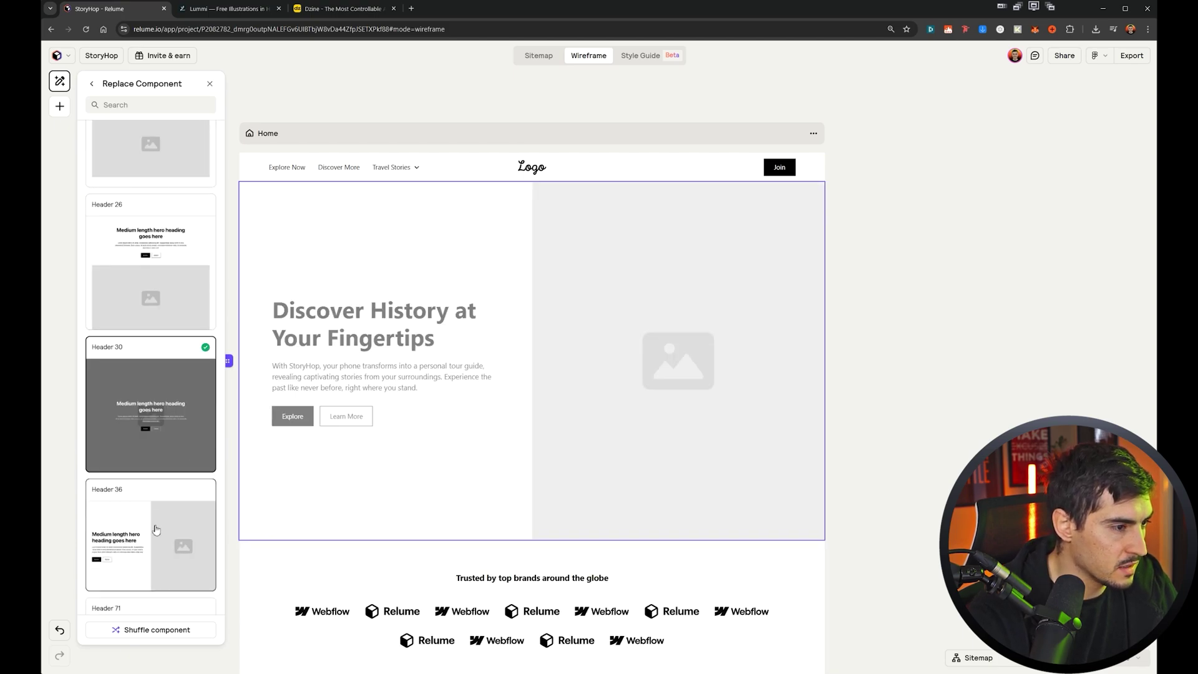
left_click(154, 527)
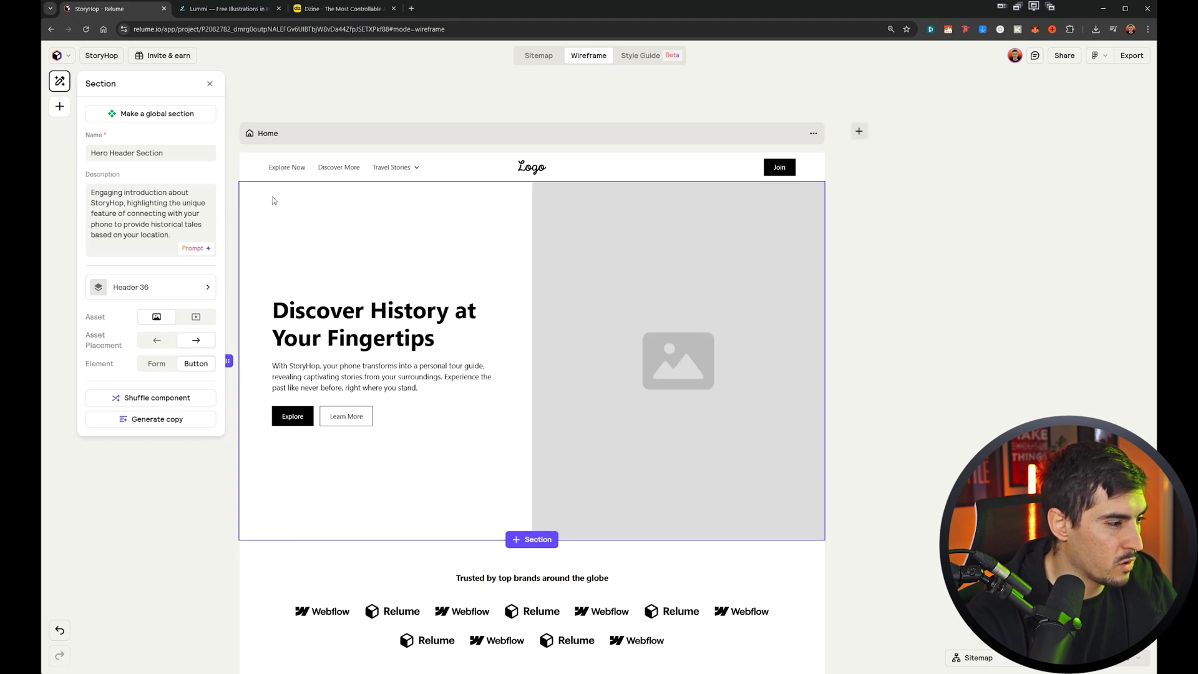
left_click(954, 281)
- Replace the component of the How It Works section with the bento-style Layout 380
scroll(686, 296, "down", 9)
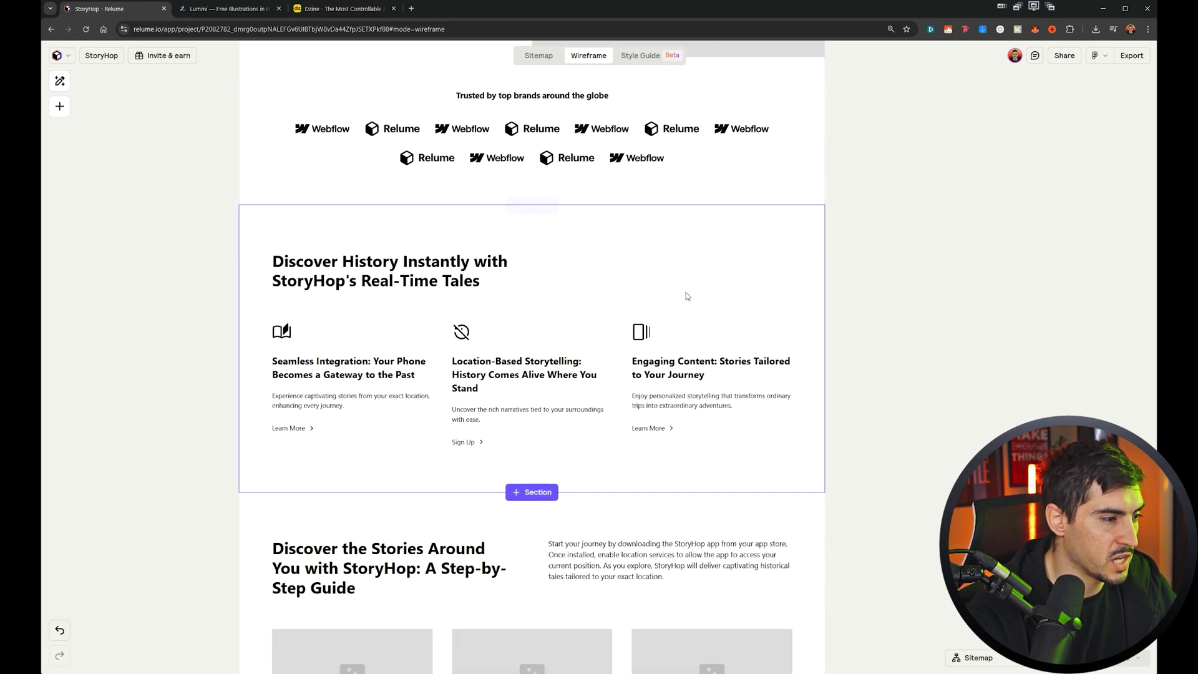
left_click(776, 252)
scroll(756, 260, "down", 5)
left_click(672, 214)
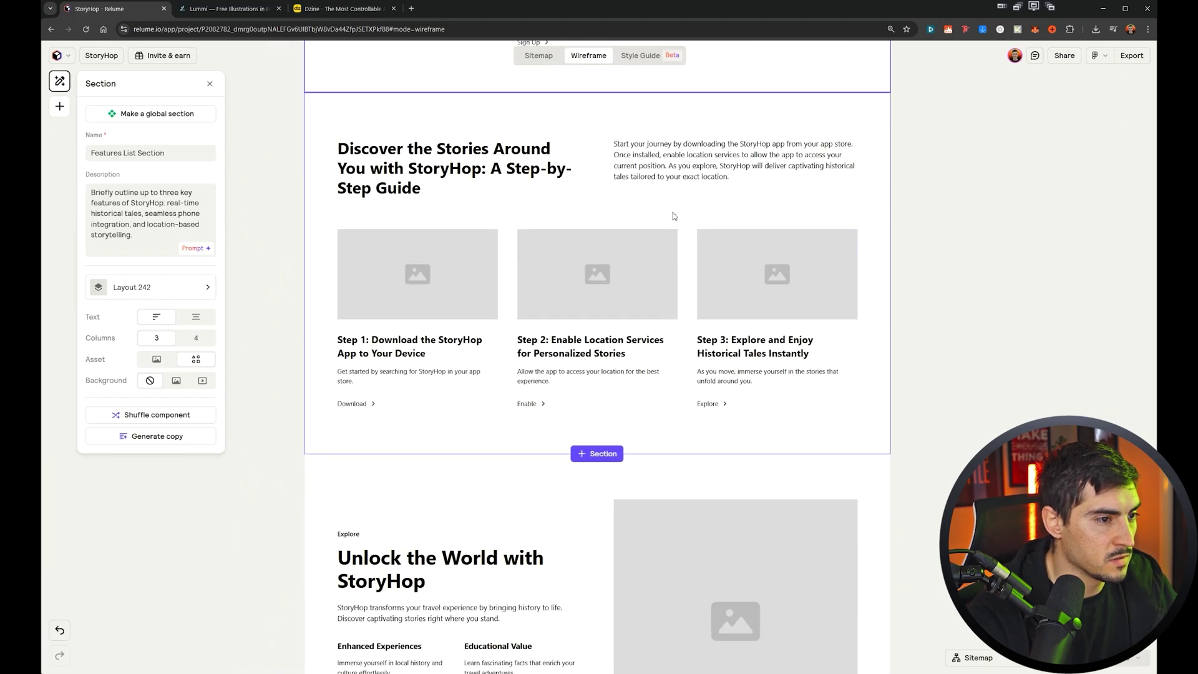
left_click(145, 276)
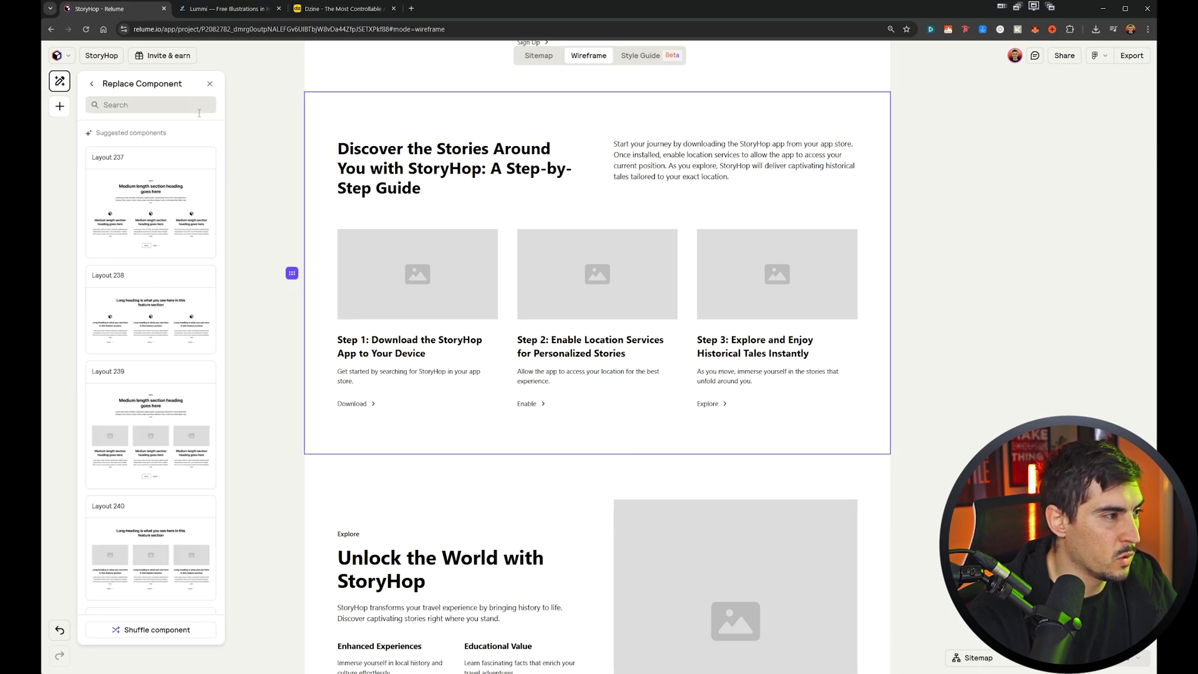
scroll(197, 306, "down", 3)
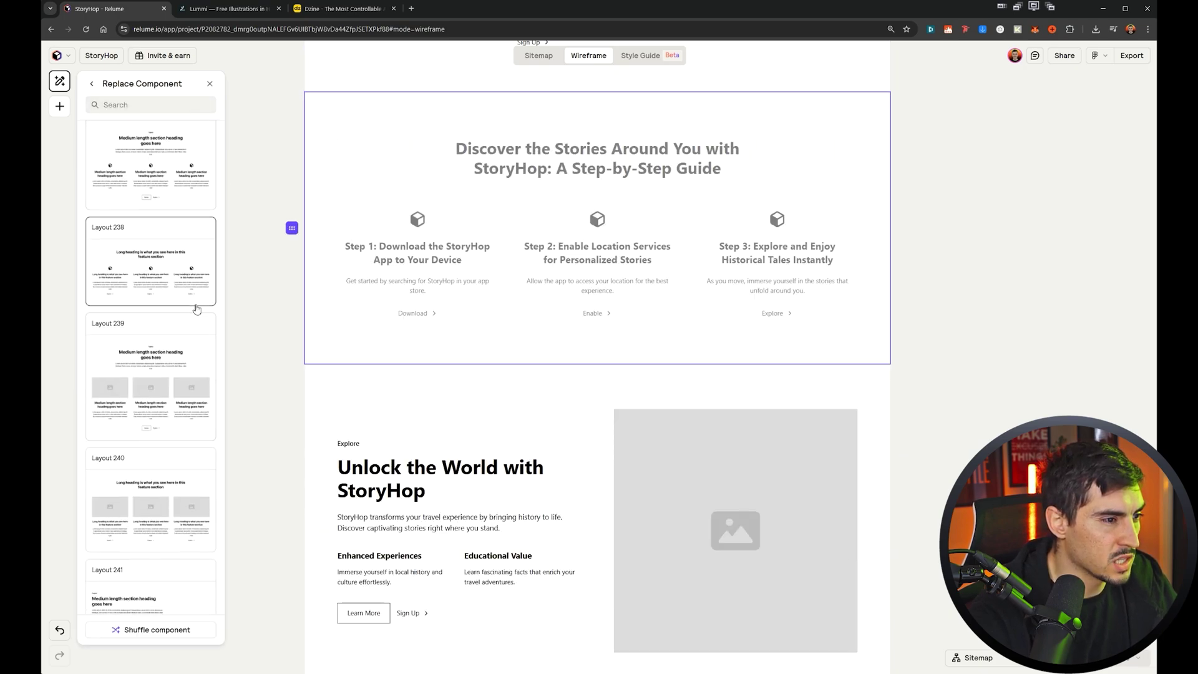
scroll(197, 311, "down", 10)
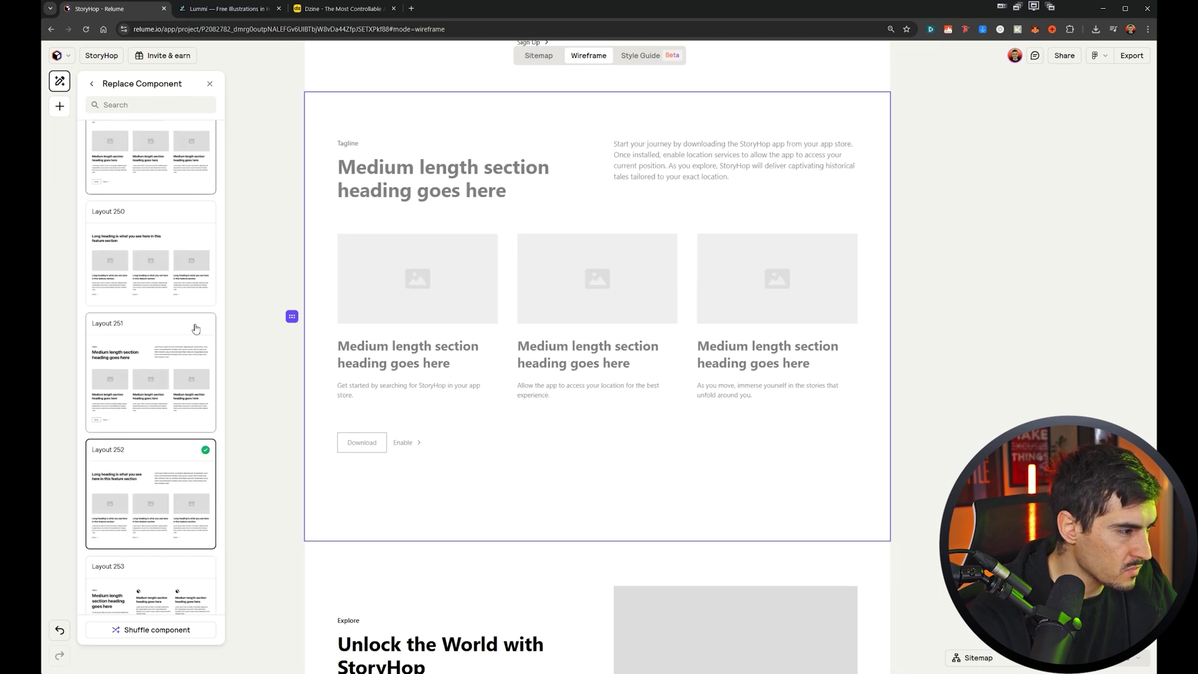
scroll(194, 340, "down", 5)
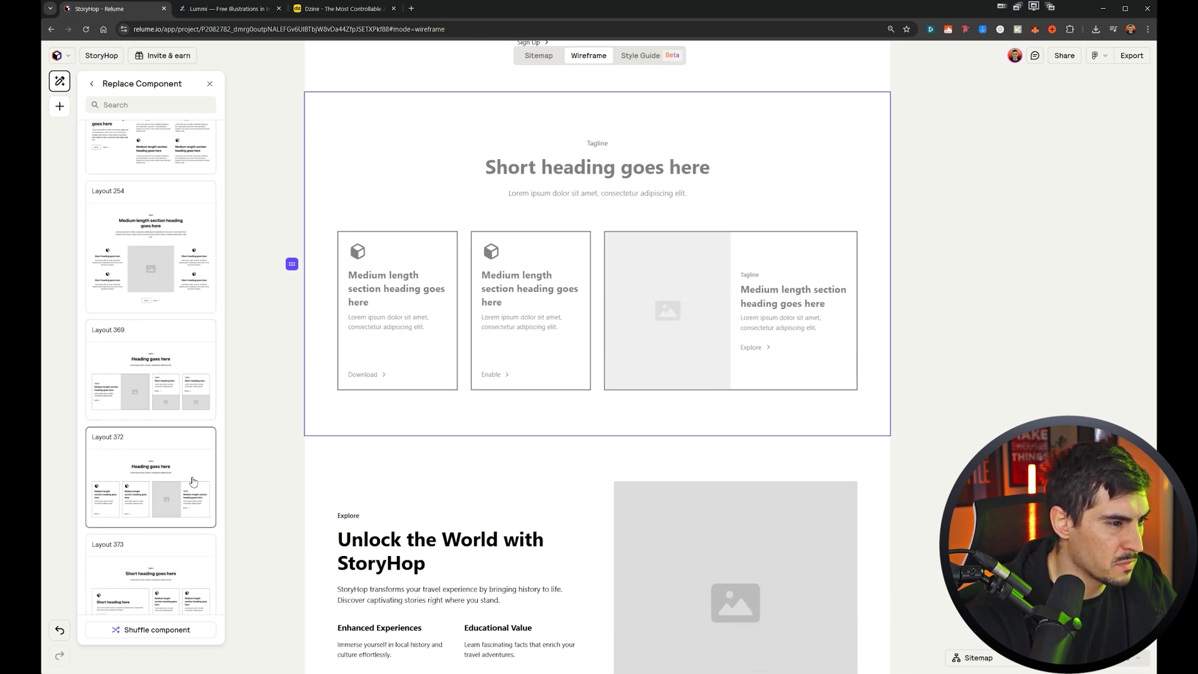
scroll(178, 437, "down", 5)
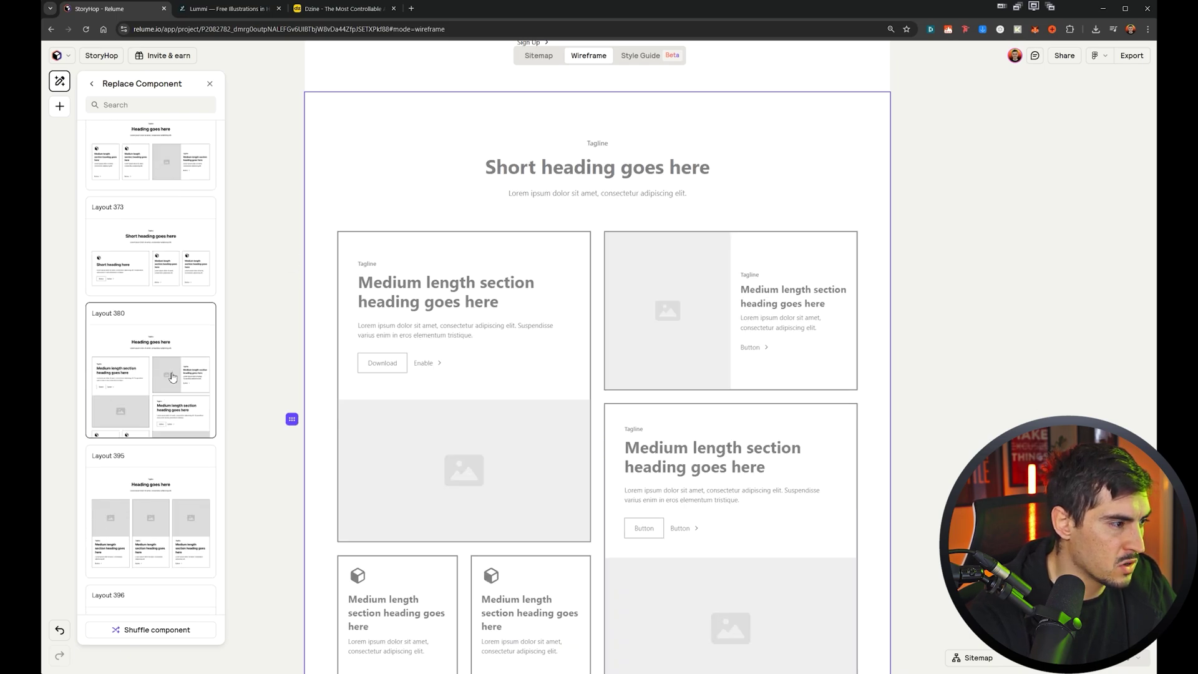
left_click(166, 371)
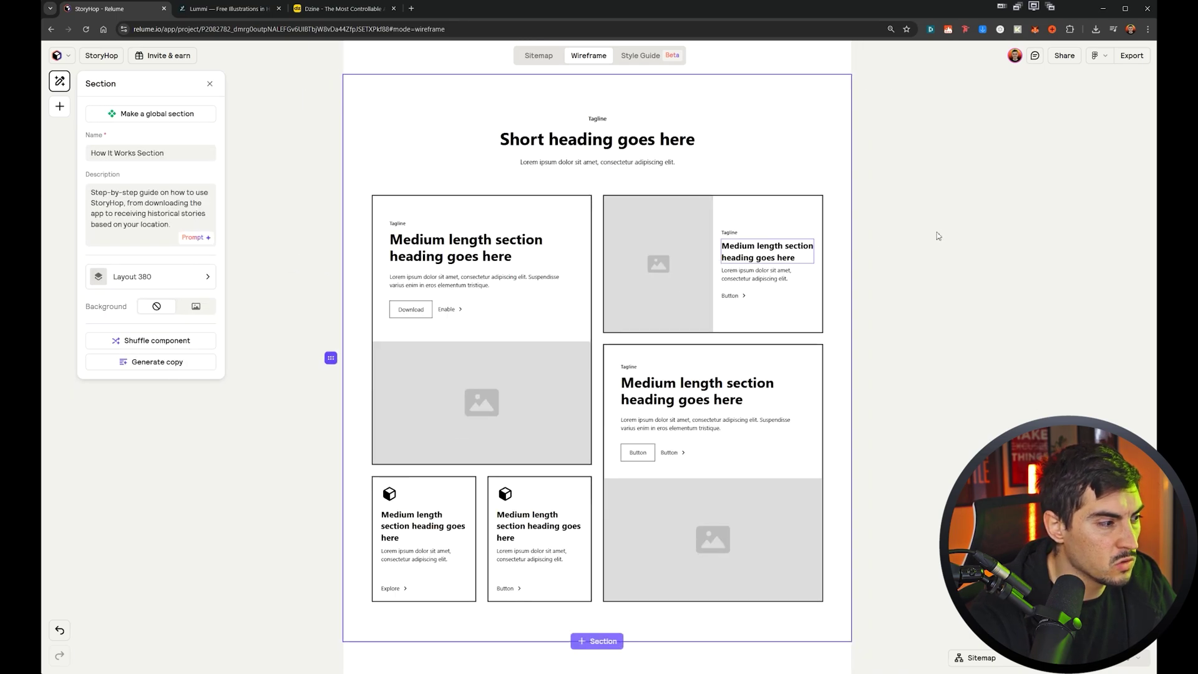
- Delete the Benefits section "Unlock the World with StoryHop" from the Home page wireframe
scroll(788, 285, "up", 5)
scroll(788, 286, "down", 4)
scroll(802, 281, "down", 9)
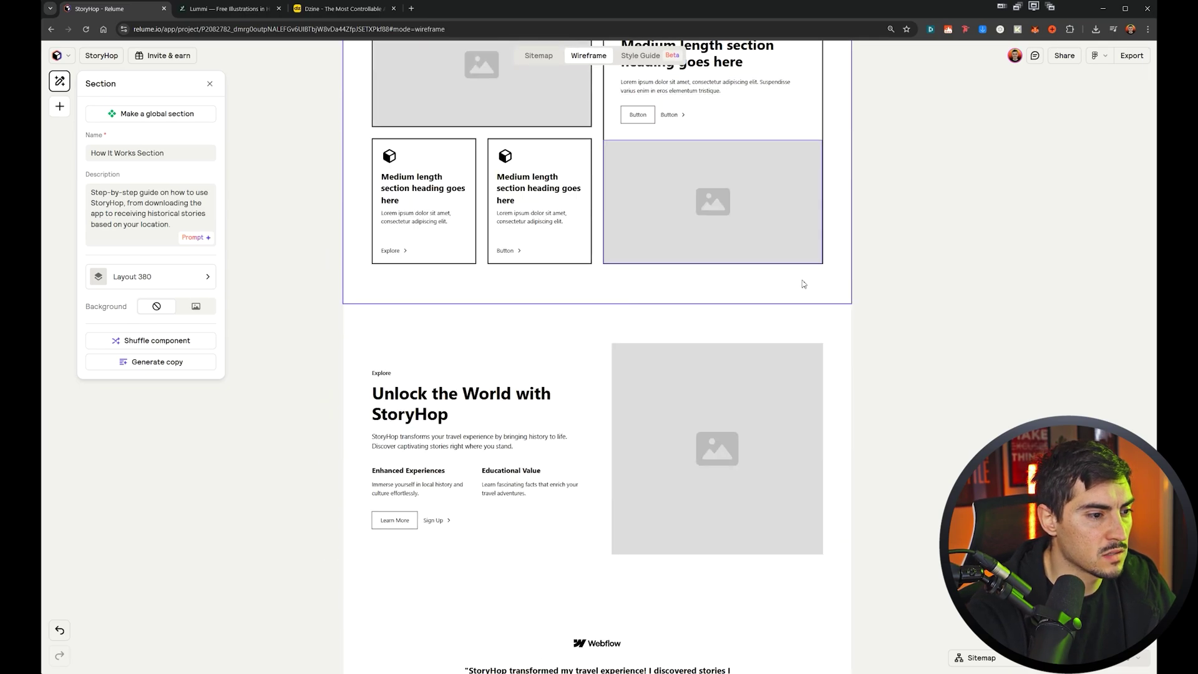
left_click(560, 376)
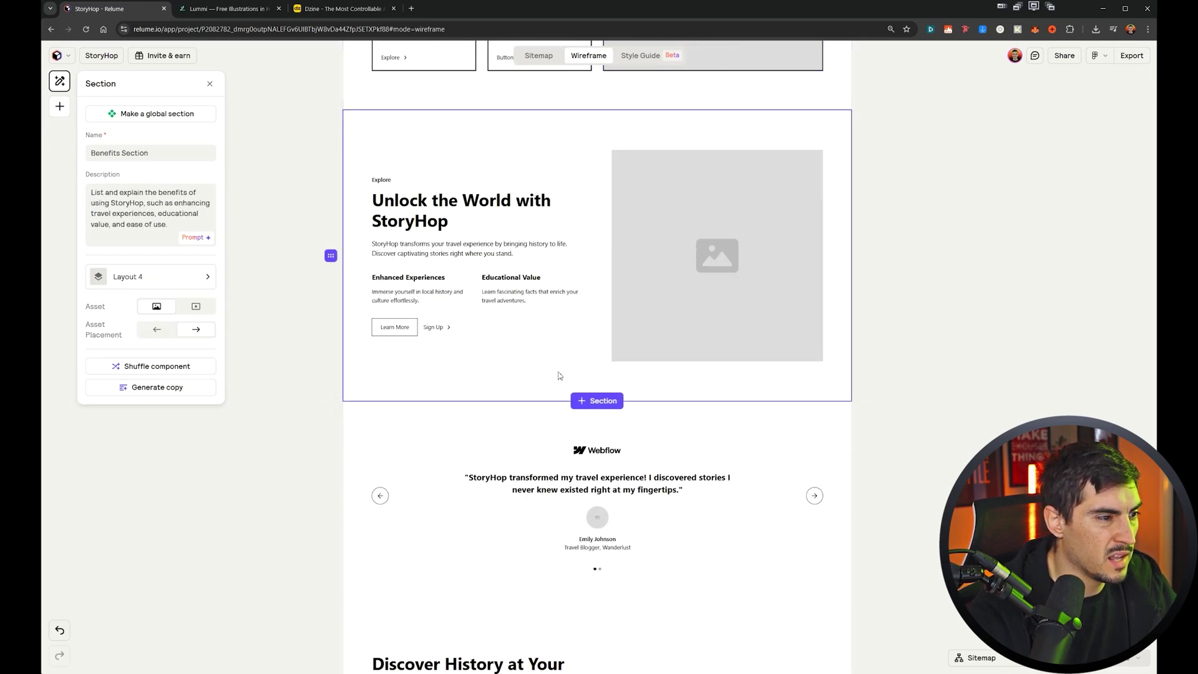
key("Delete")
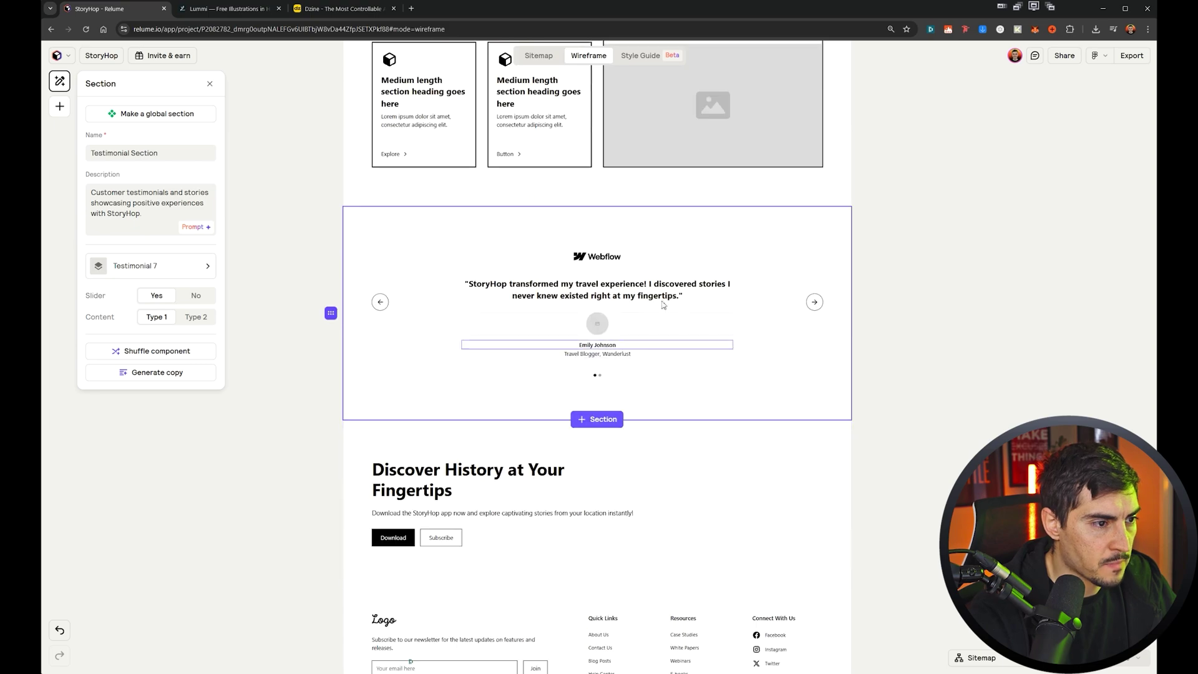
- Replace the component of the CTA section above the footer with the centred layout CTA 57
scroll(610, 318, "down", 3)
left_click(436, 270)
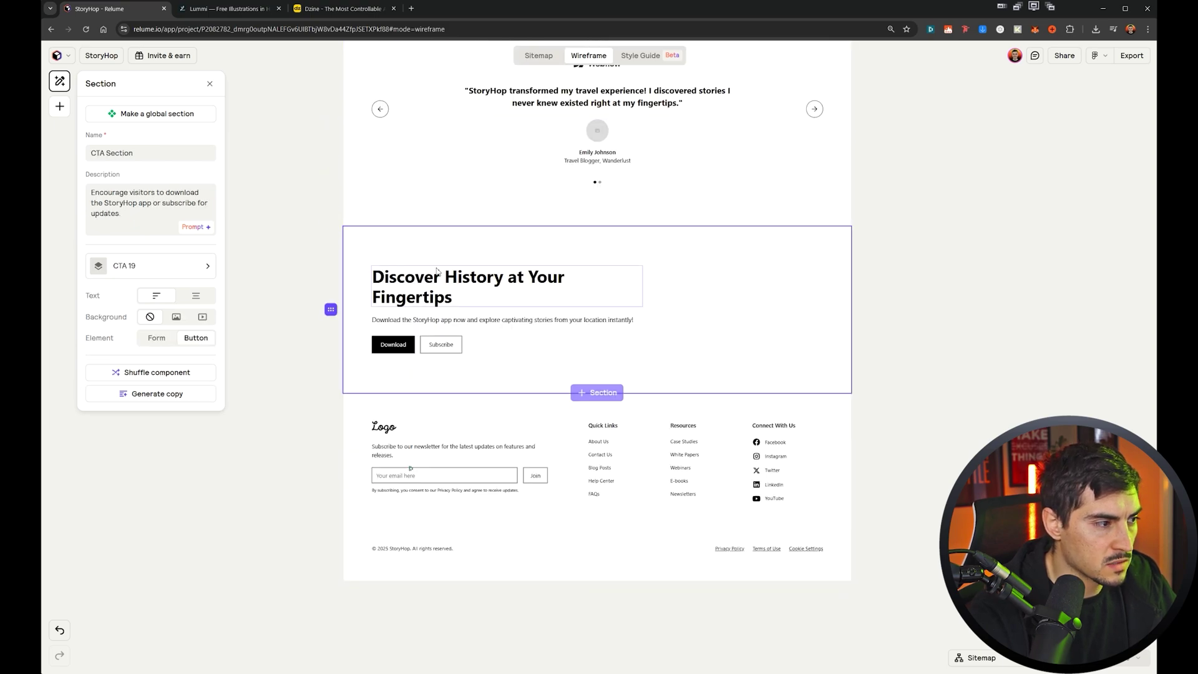
left_click(161, 269)
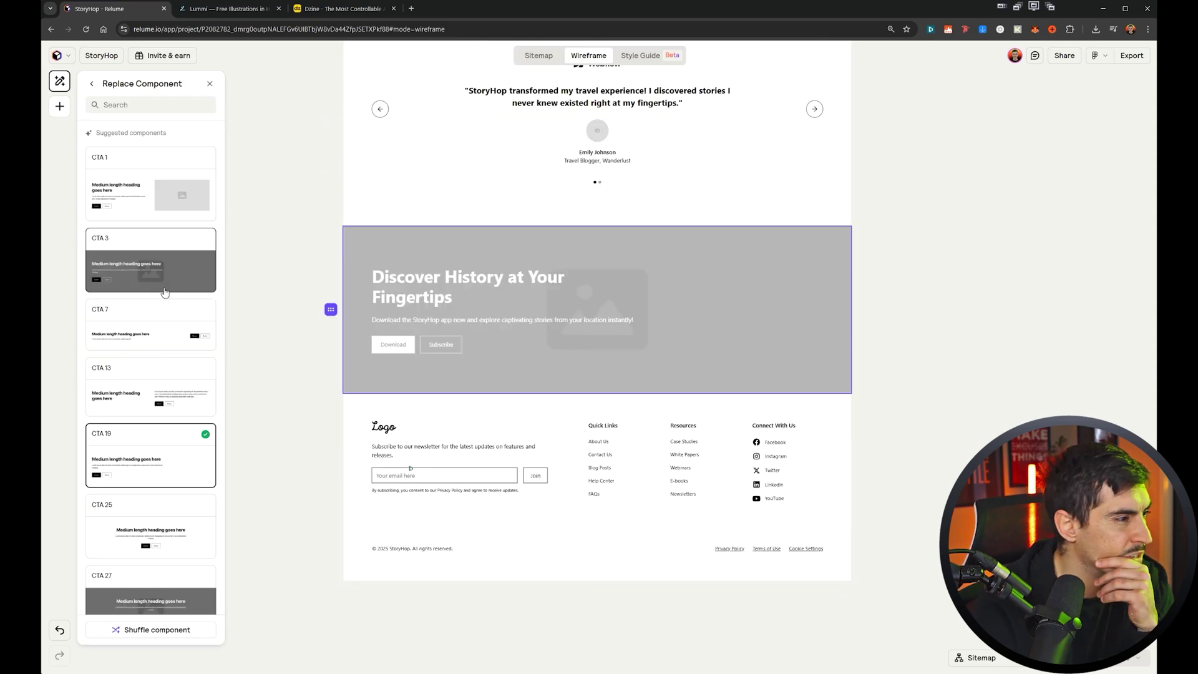
scroll(161, 308, "down", 5)
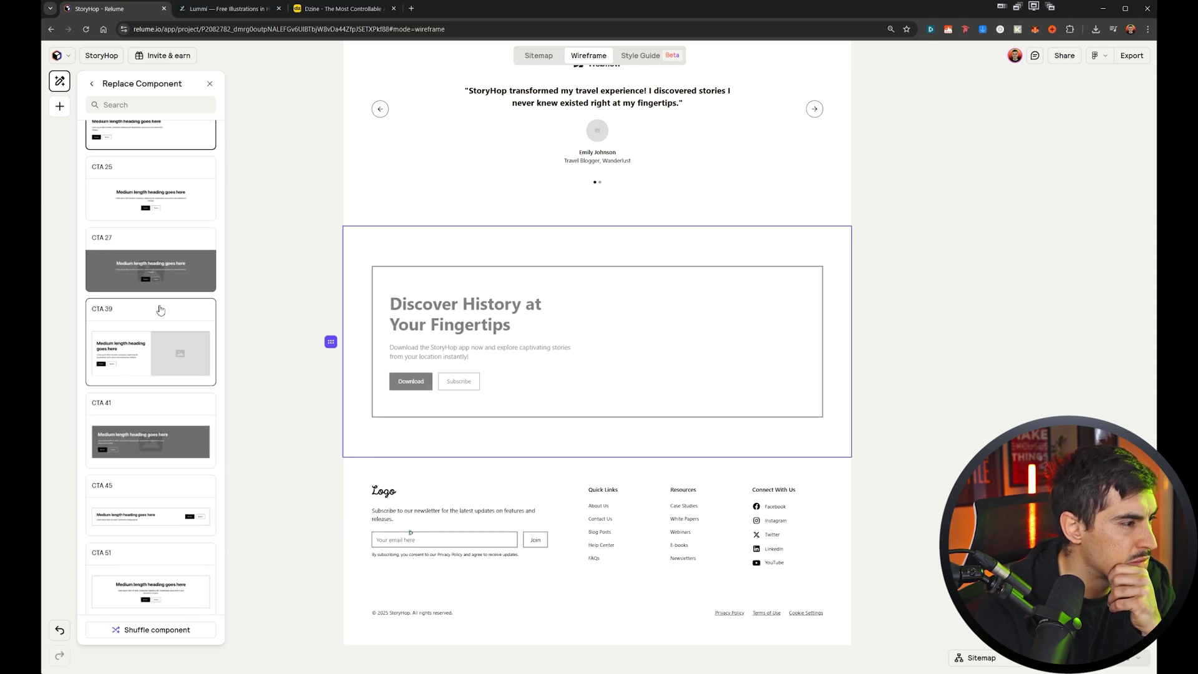
scroll(175, 397, "down", 3)
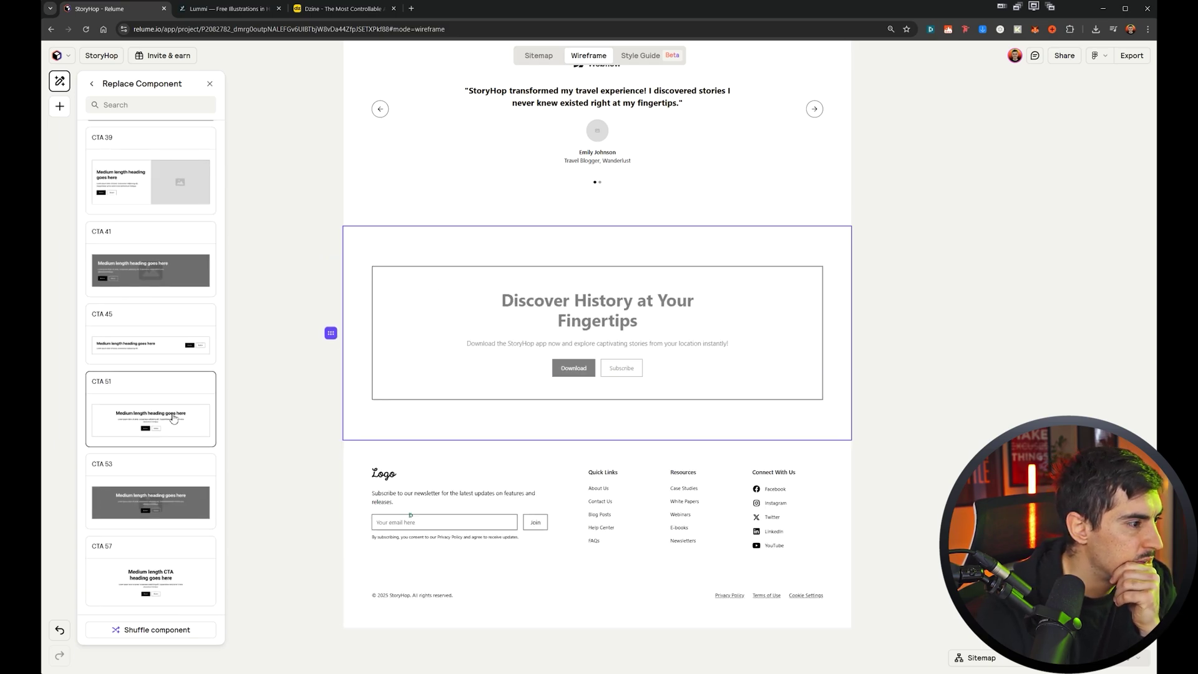
left_click(150, 571)
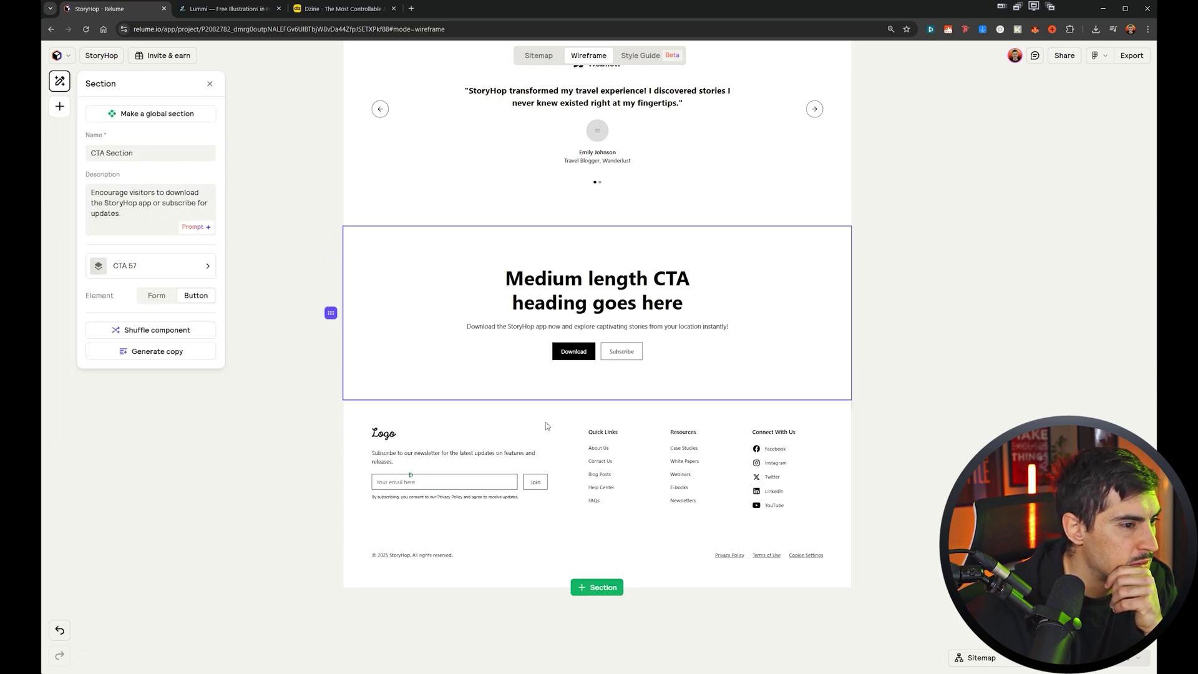
- Review the Home wireframe, then open the style guide and shuffle its scheme to the Marzipan and Heliotrope colours
scroll(807, 436, "up", 10)
scroll(804, 443, "up", 10)
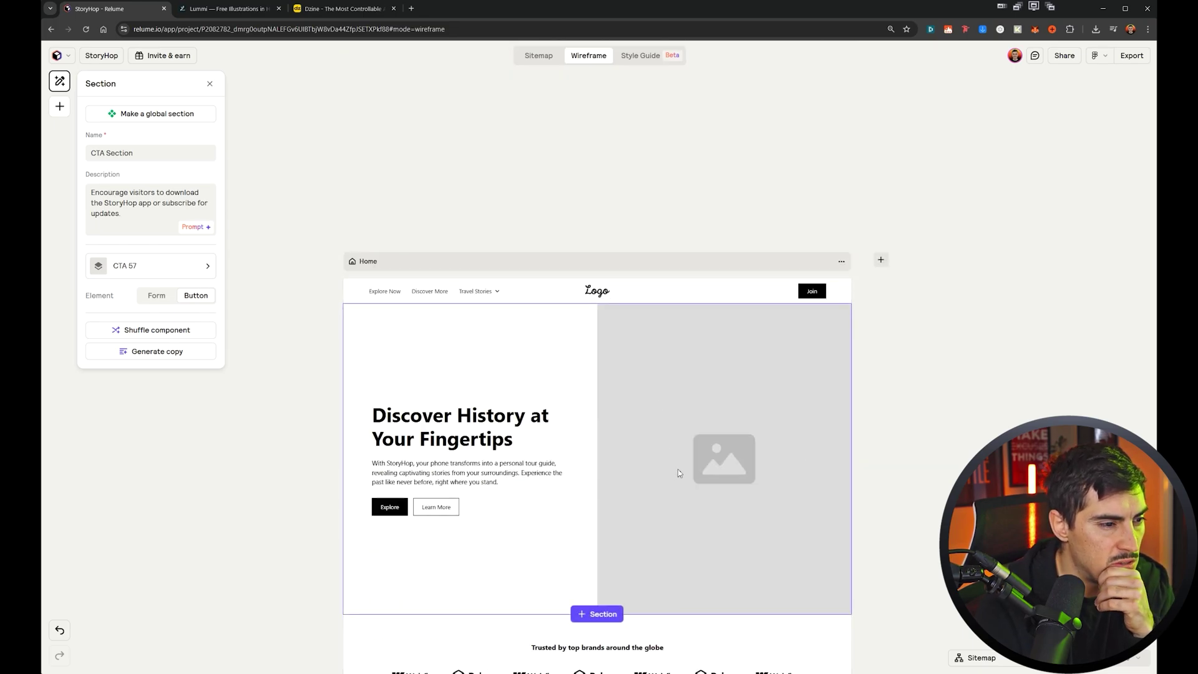
scroll(678, 469, "down", 15)
scroll(674, 462, "up", 8)
scroll(910, 408, "up", 10)
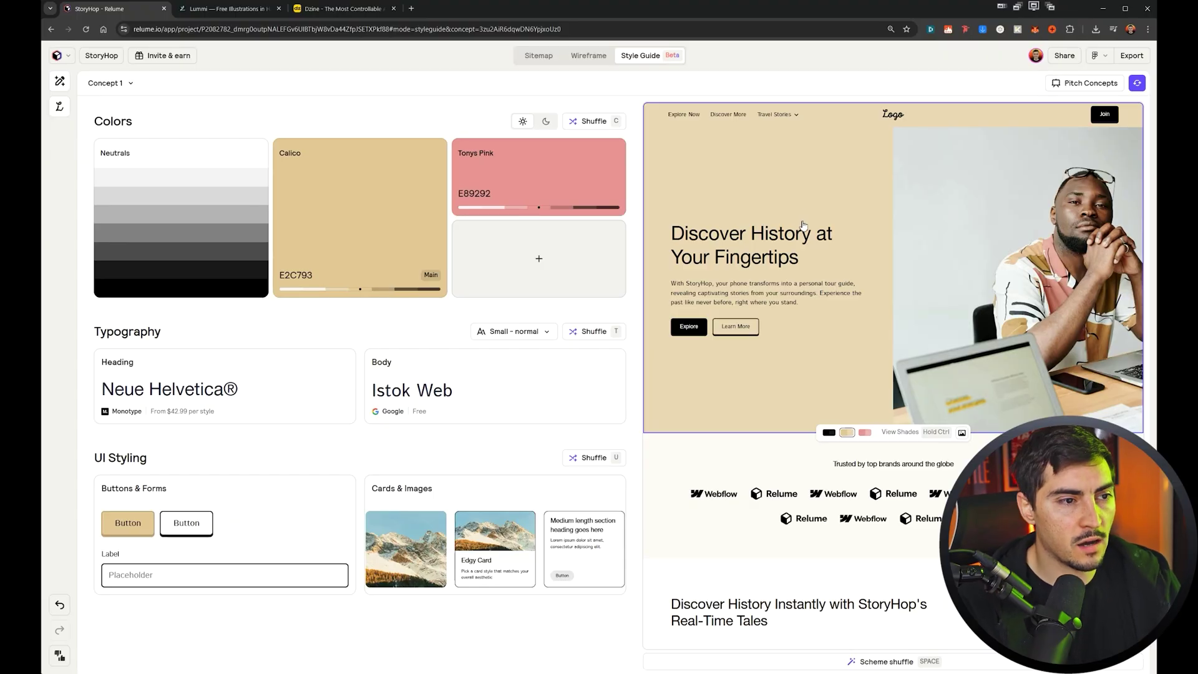
key("space")
key("space")
key("space")
key("space")
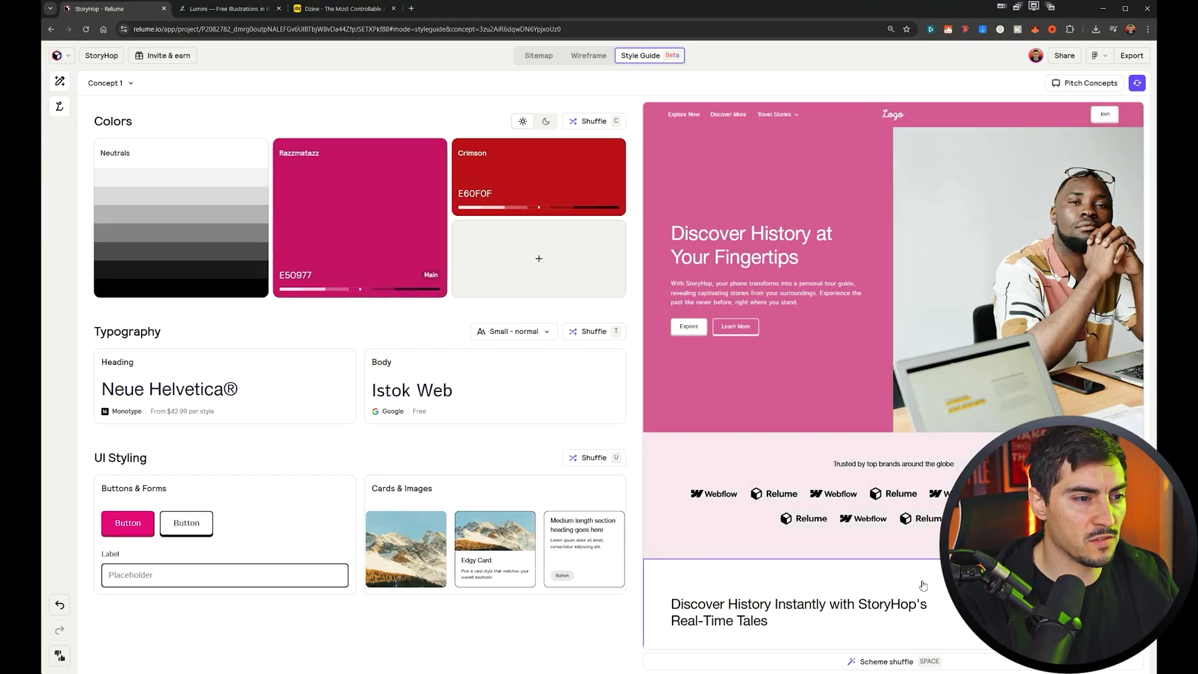
key("space")
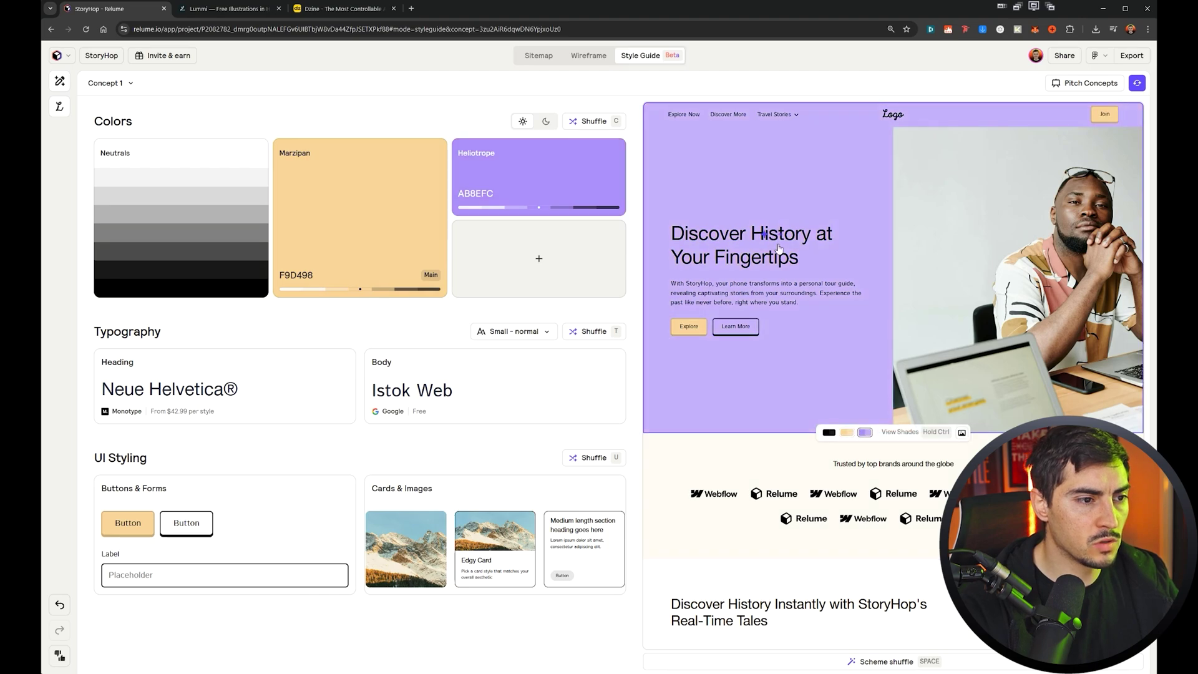
- Return to the wireframe's hero headline, then ask ChatGPT to shorten the StoryHop pitch with "Shorten this for a hero headline:"
left_click(580, 55)
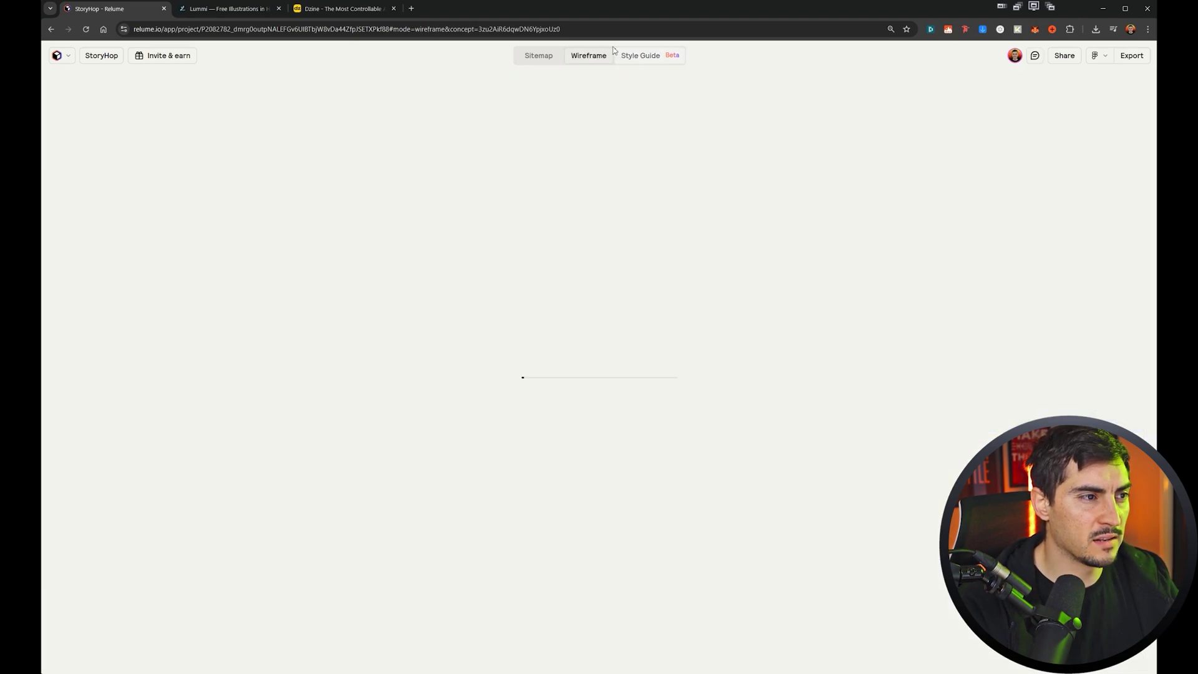
left_click(479, 285)
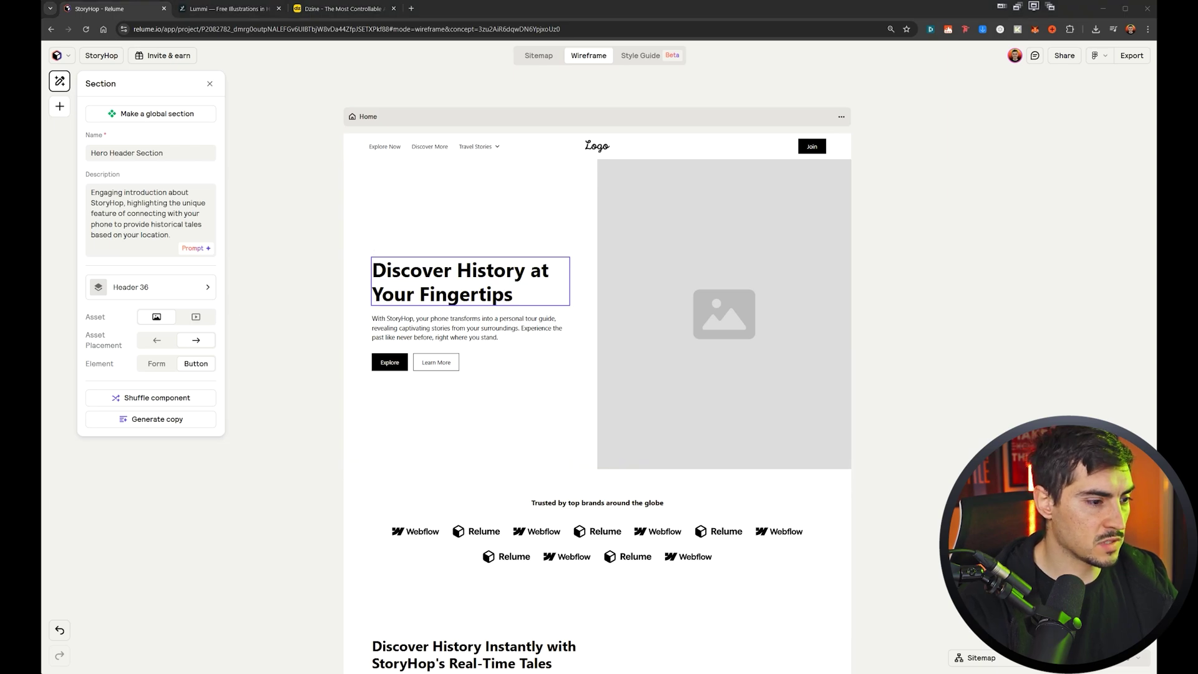
key("alt+Tab")
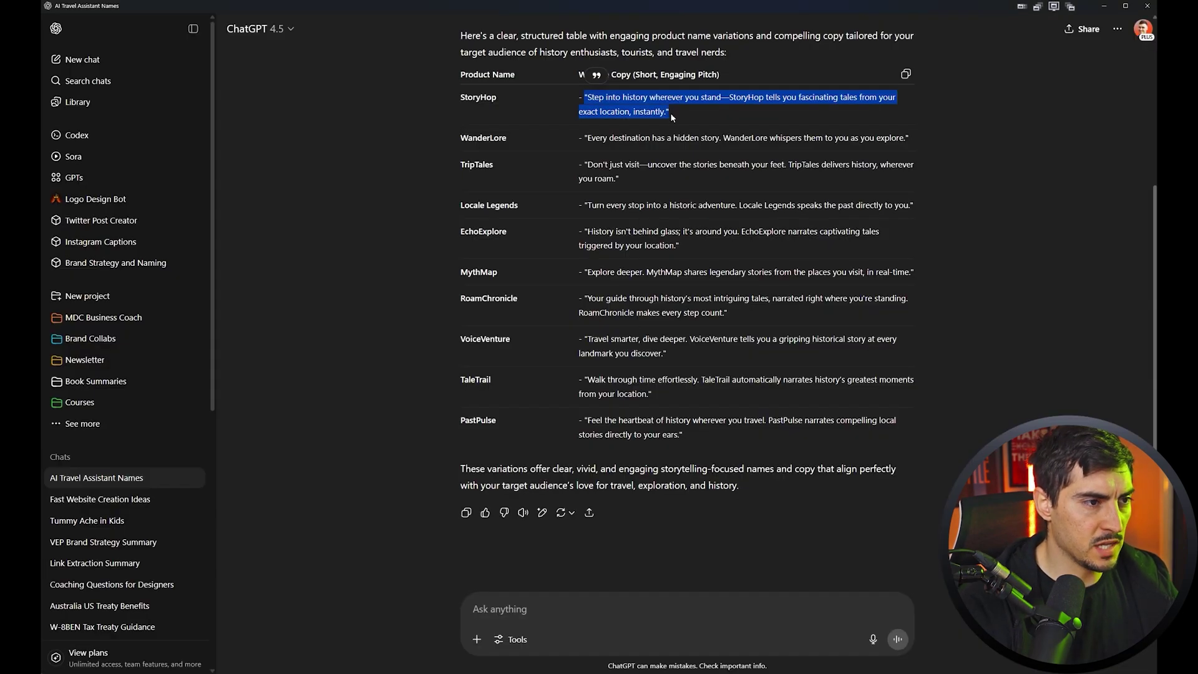
left_click(462, 602)
type("Step into history wherever you stand—StoryHop tells you fascinating tales from your exact location, instantly")
type("Shorten this for a hero headline:")
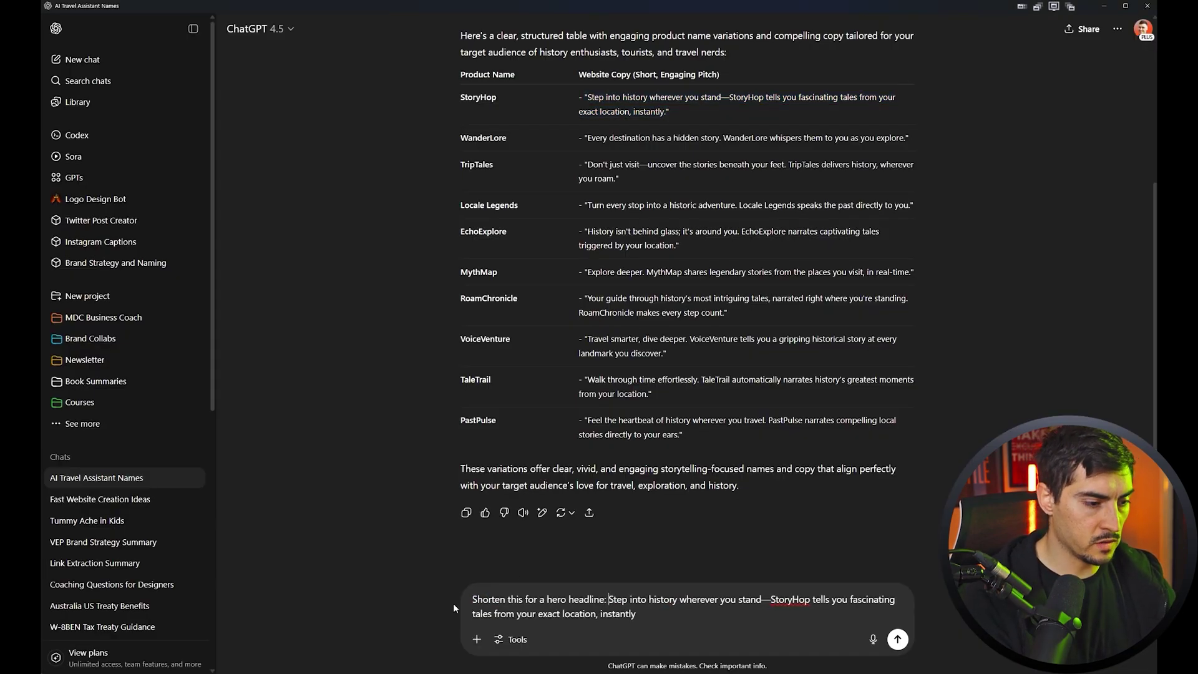
key("shift+Return")
key("shift+Return")
key("Return")
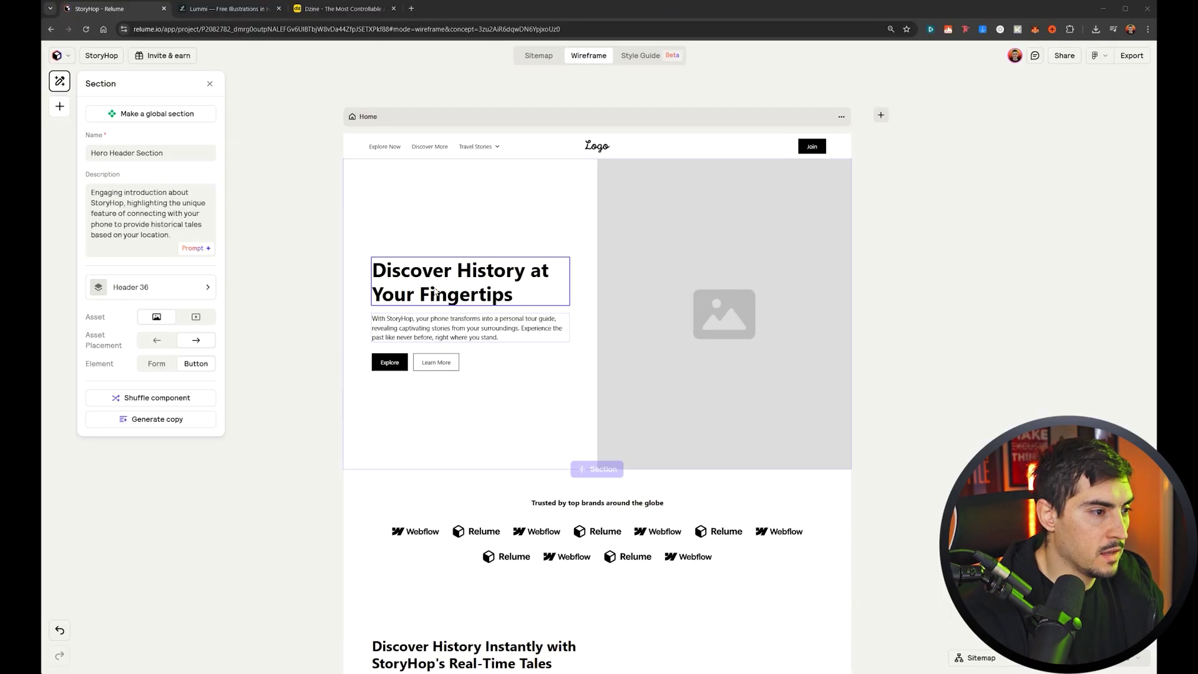
- Replace the hero headline with "Step into History, Anywhere You Stand." and use the AI writer to make the paragraph below it shorter
triple_click(510, 292)
type("Step into History, Anywhere You Stand.")
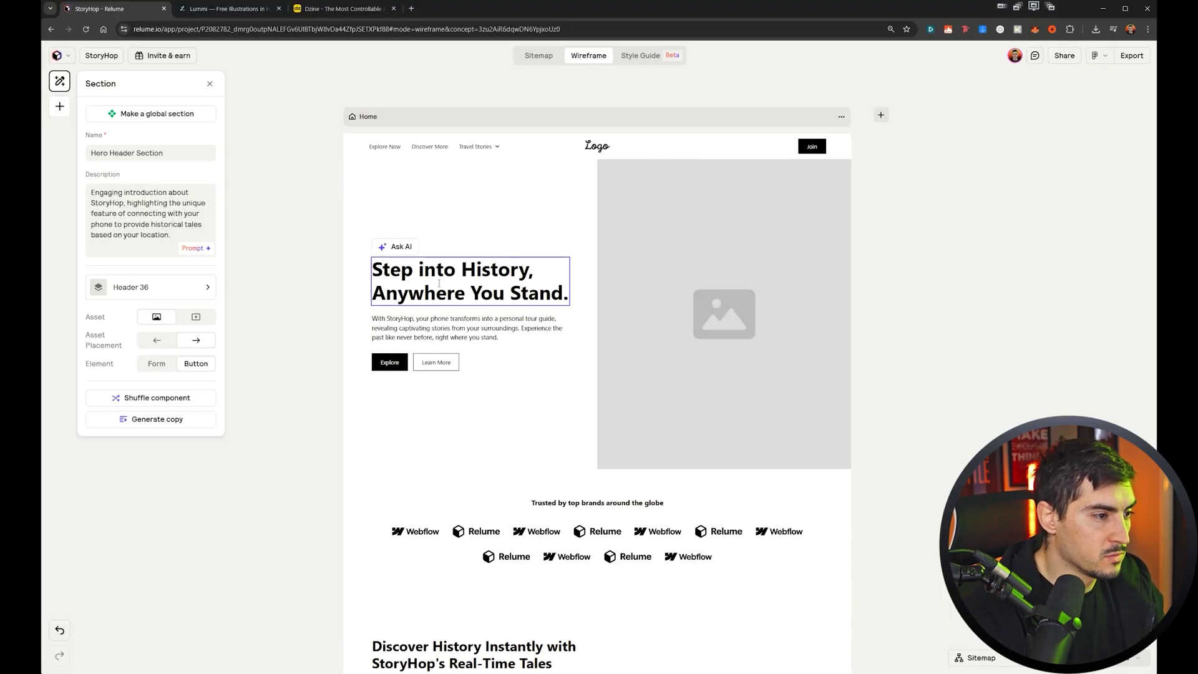
left_click(405, 323)
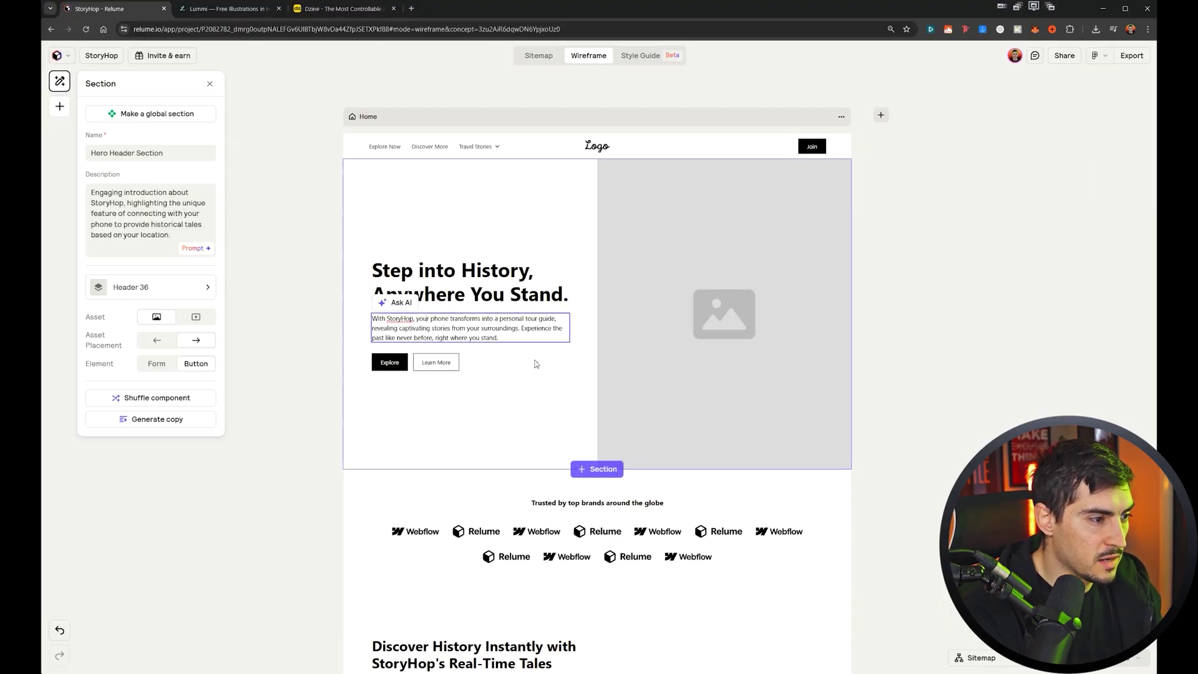
left_click(397, 304)
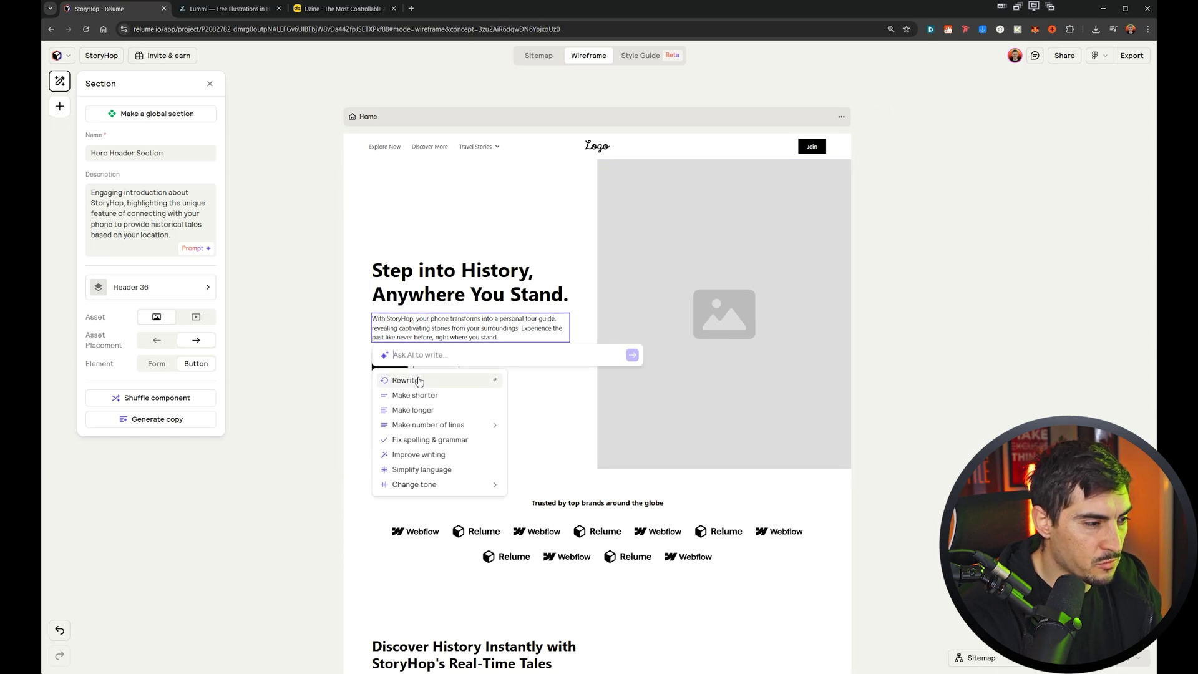
left_click(417, 400)
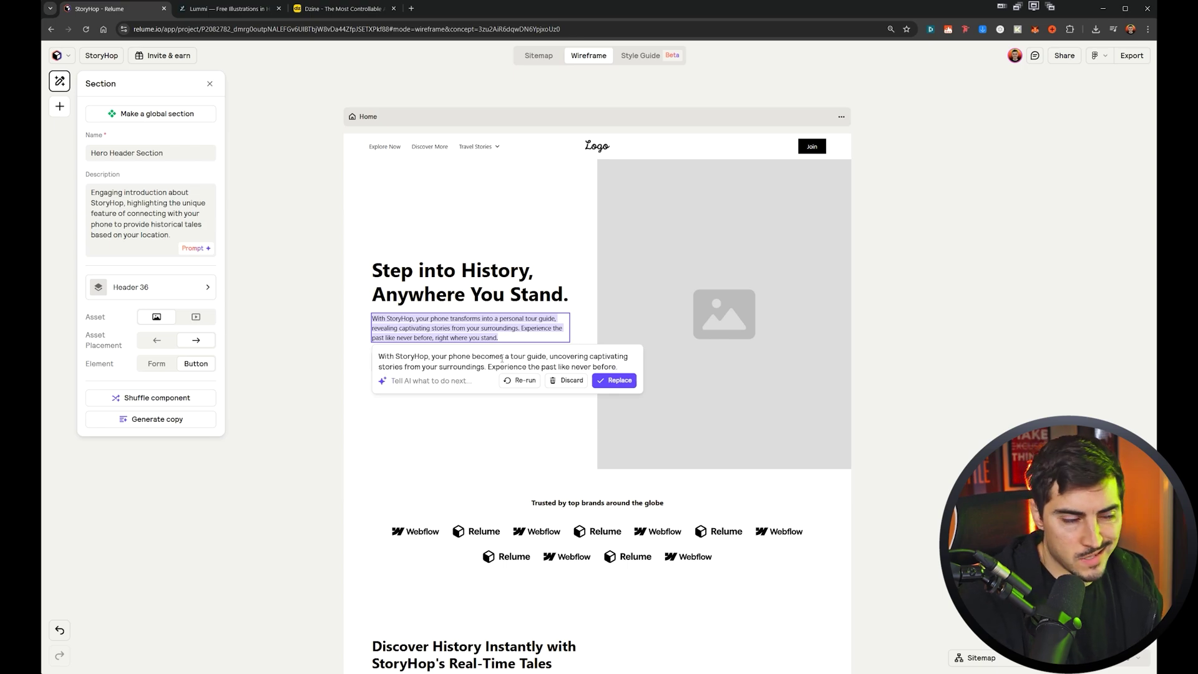
left_click(614, 380)
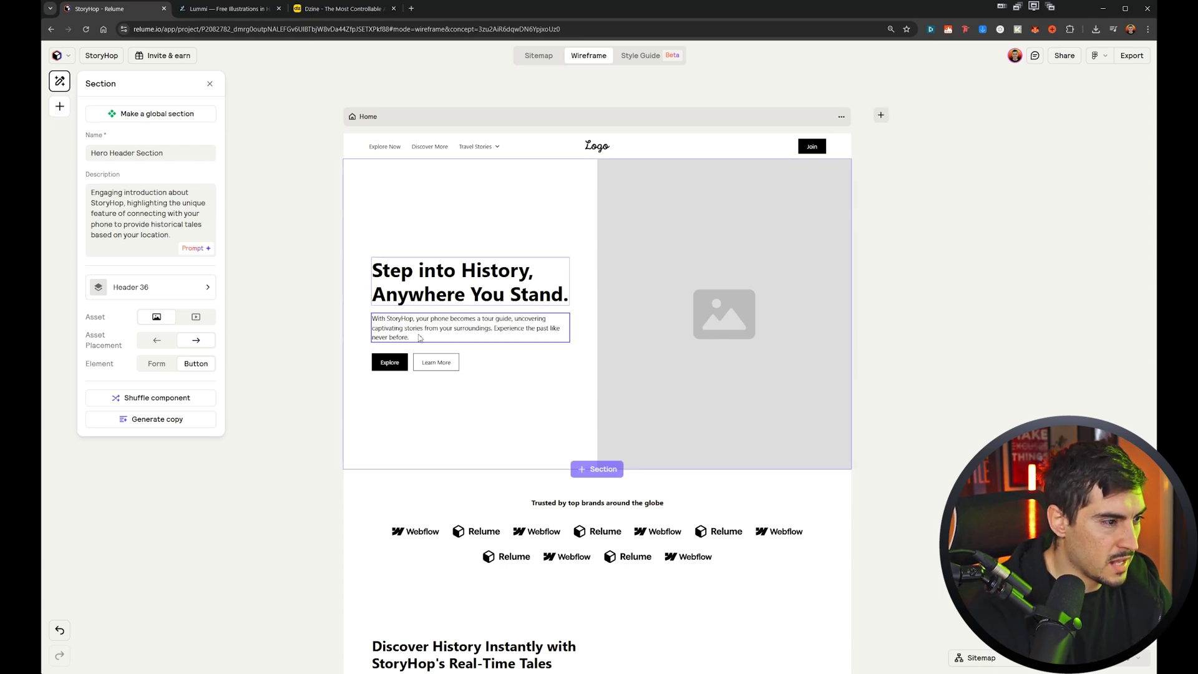
- Review the remaining Home wireframe sections, then preview the style guide in dark mode and switch back to light mode
scroll(675, 309, "down", 2)
scroll(674, 310, "down", 2)
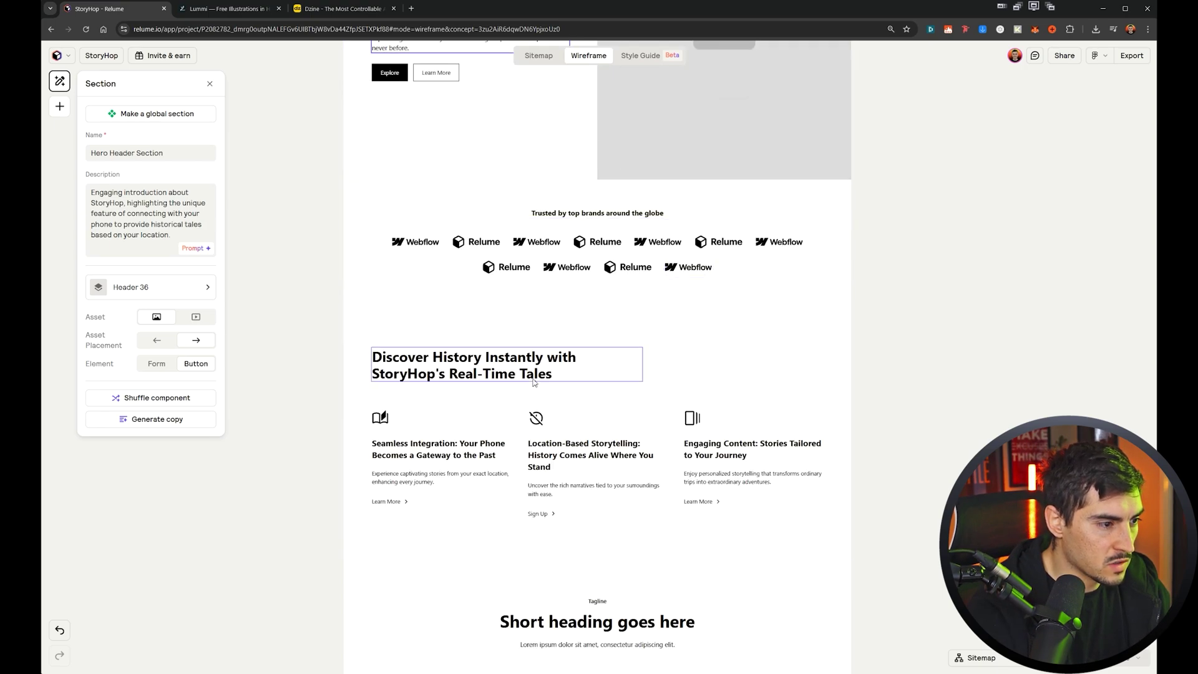
scroll(571, 367, "down", 6)
scroll(571, 367, "down", 7)
scroll(630, 221, "up", 12)
scroll(630, 221, "up", 3)
left_click(649, 56)
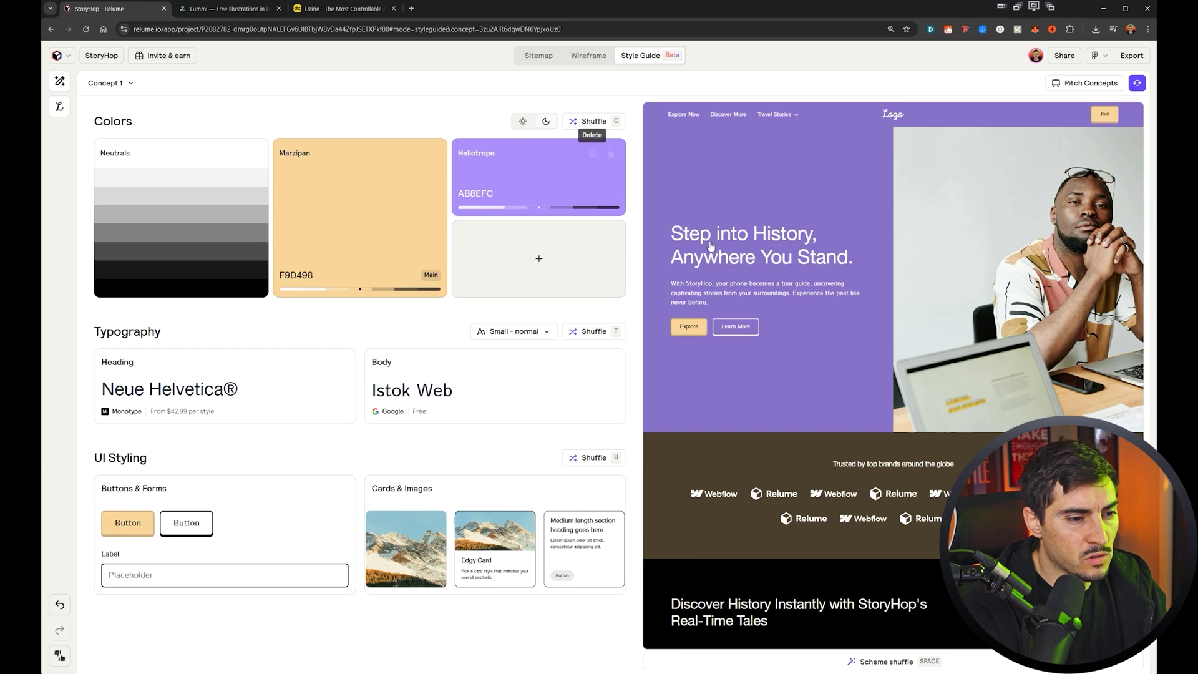
left_click(546, 121)
left_click(523, 121)
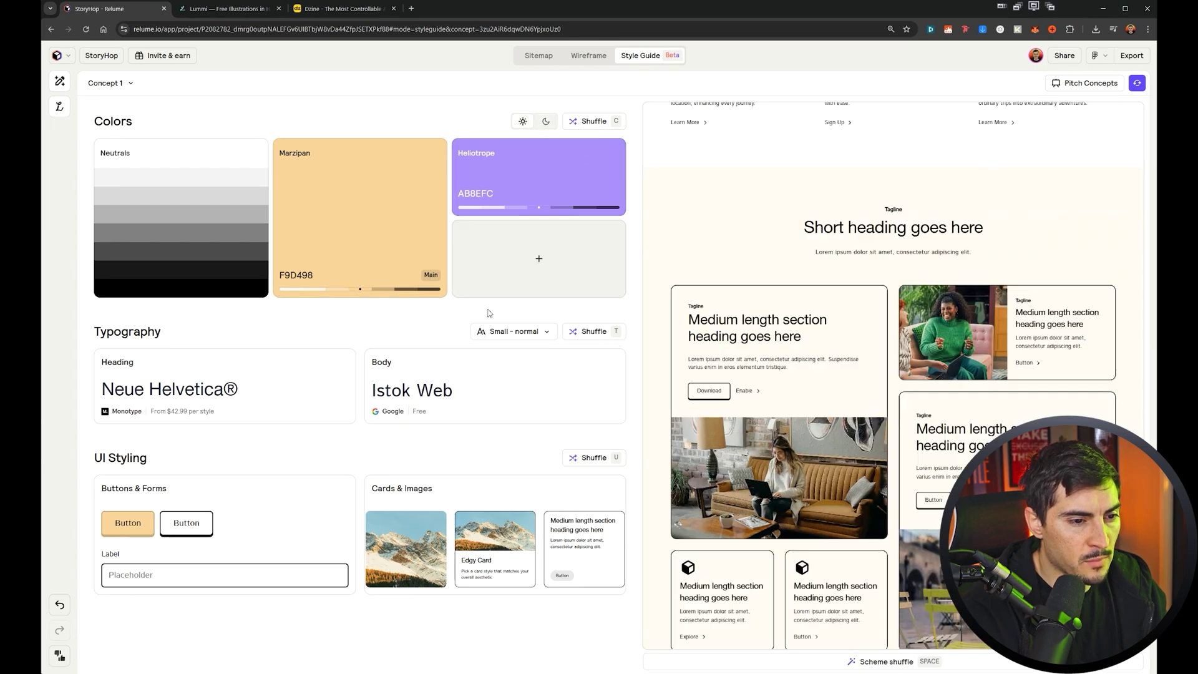
- Shuffle the style guide's colours repeatedly to try out other palettes on the page preview
key("c")
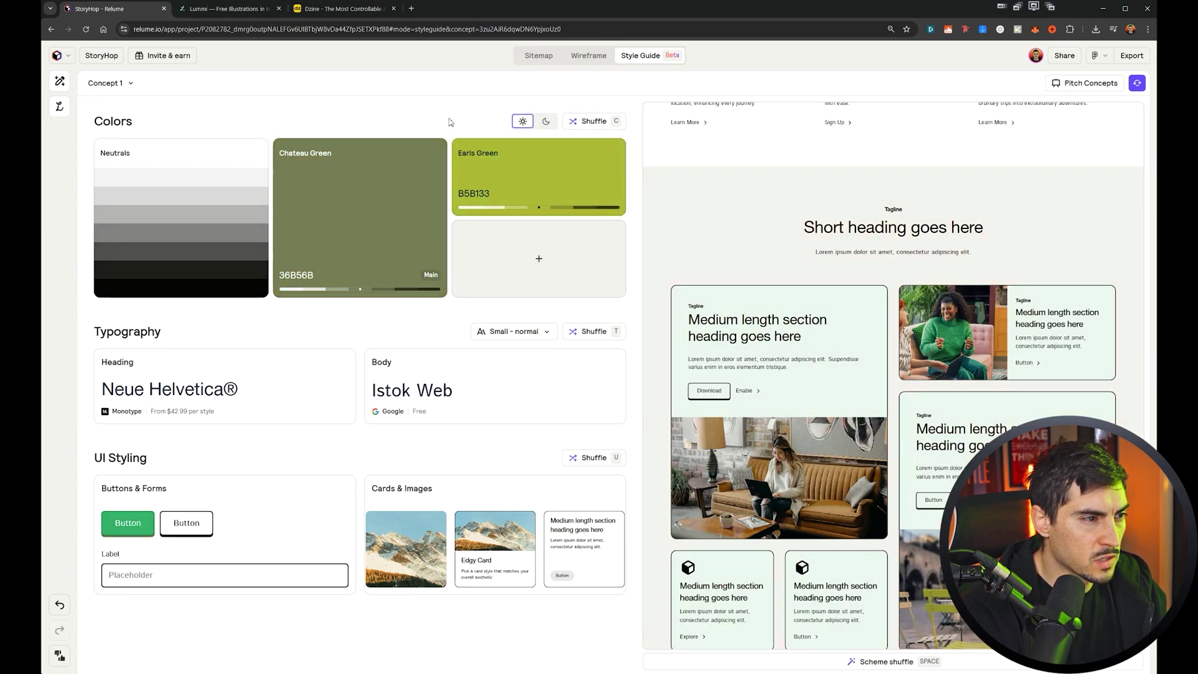
scroll(787, 330, "up", 6)
scroll(787, 329, "up", 5)
key("c")
key("c")
key("c")
key("c")
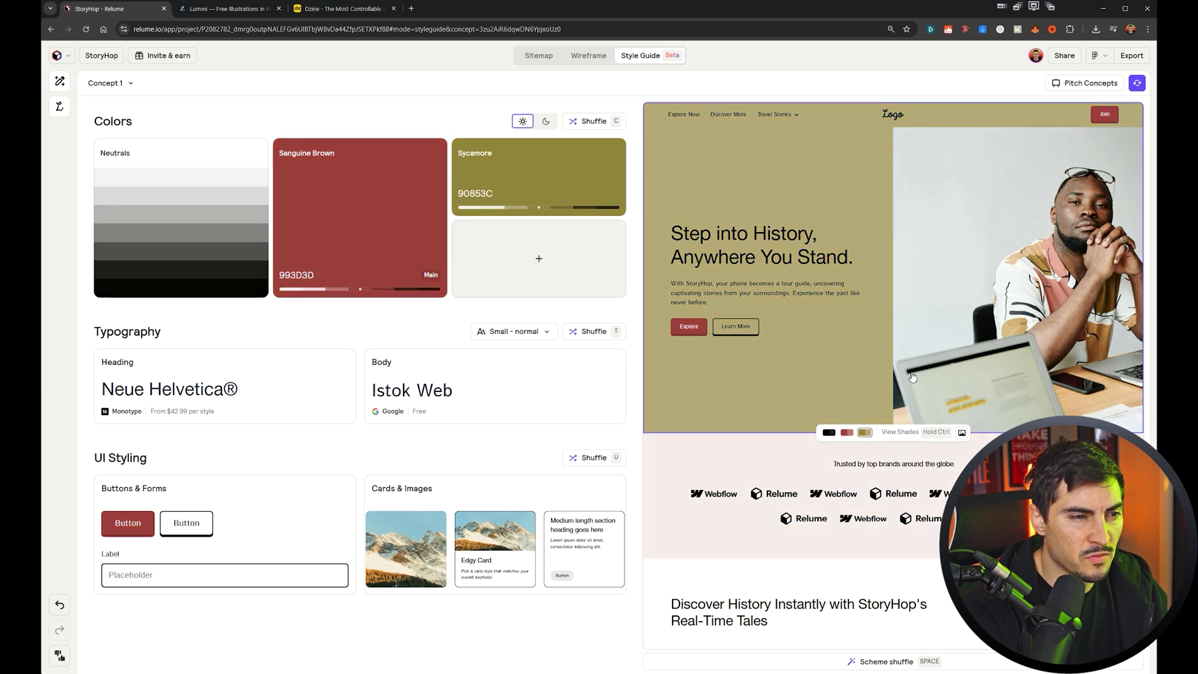
key("c")
key("c")
- Set the main colour to Celadon BCE5B2 and the second colour to Celeste D6D8CC, and lock both colours
left_click(347, 180)
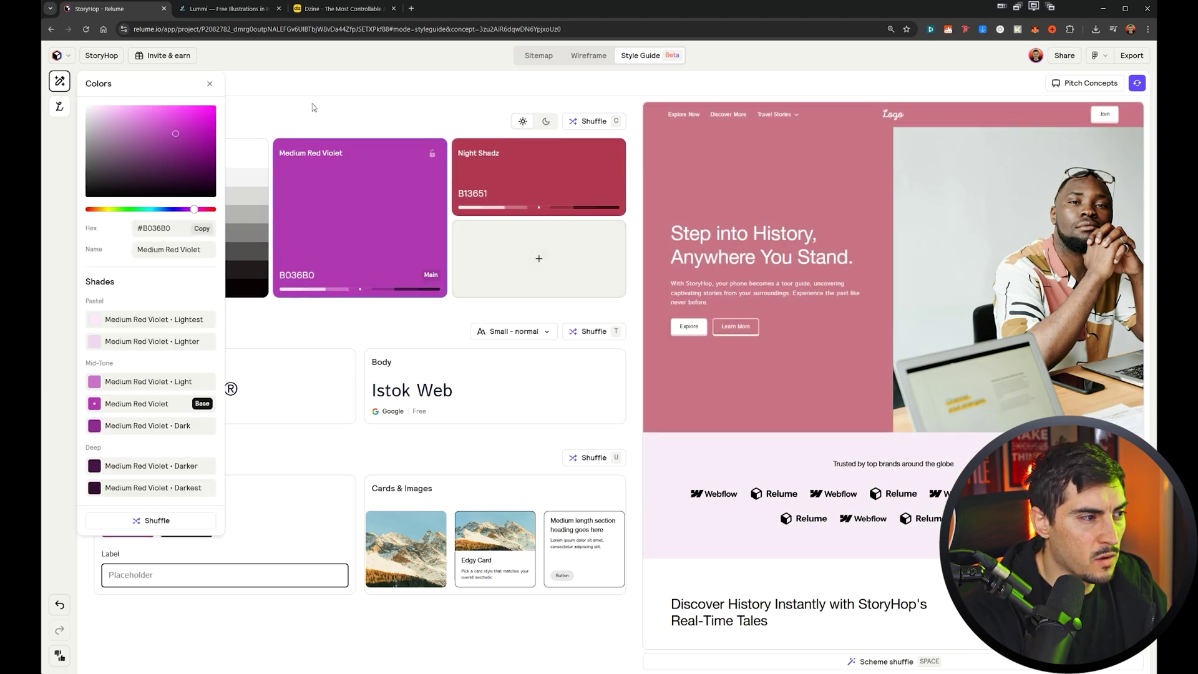
mouse_move(178, 132)
left_mouse_down()
mouse_move(115, 168)
mouse_move(166, 146)
mouse_move(166, 134)
left_mouse_up()
left_click(143, 209)
left_click_drag(137, 201, 123, 218)
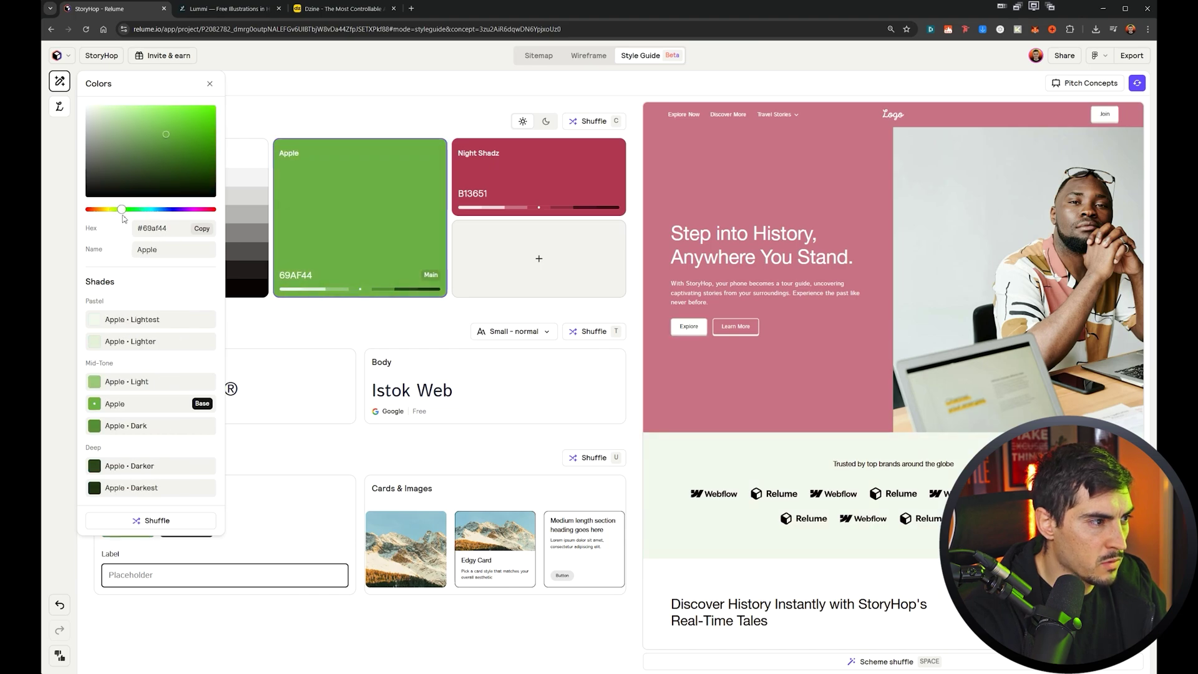
left_click_drag(128, 138, 115, 115)
left_click_drag(147, 156, 93, 119)
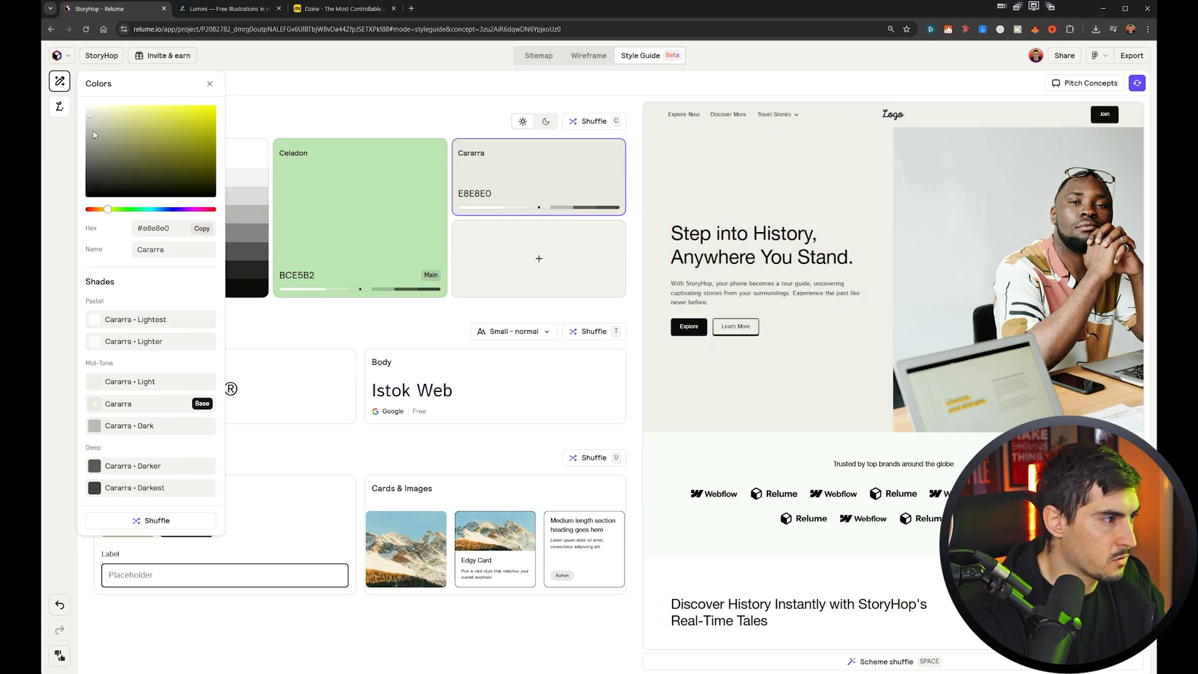
left_click(111, 210)
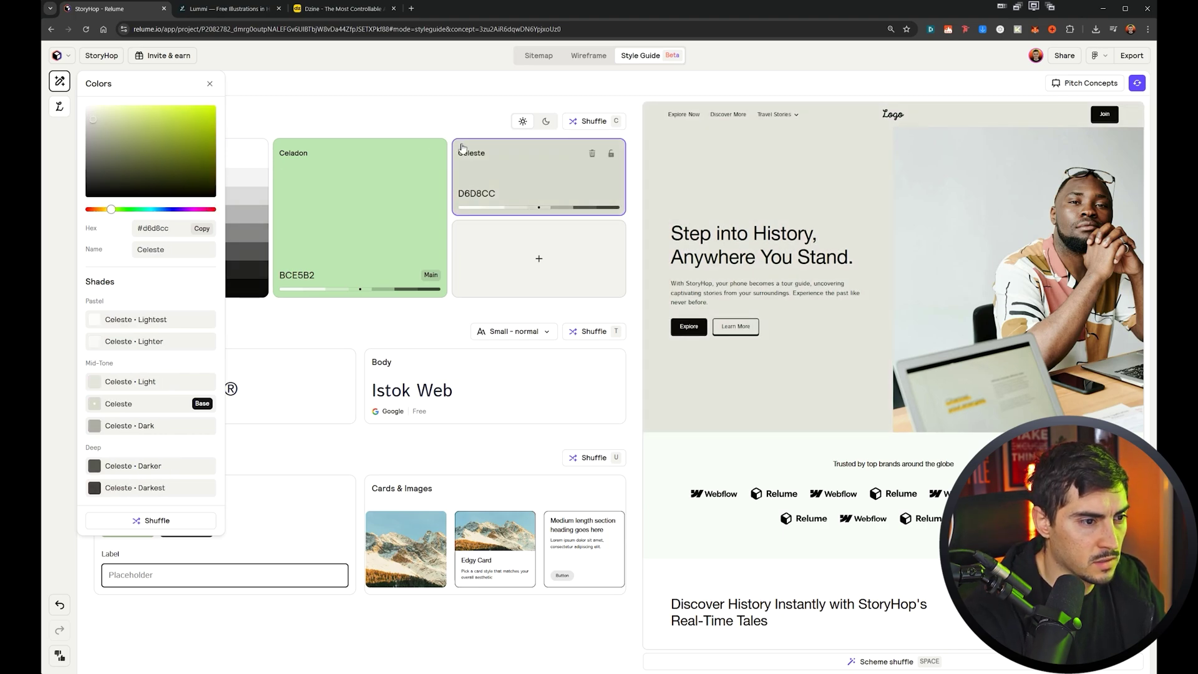
left_click(612, 154)
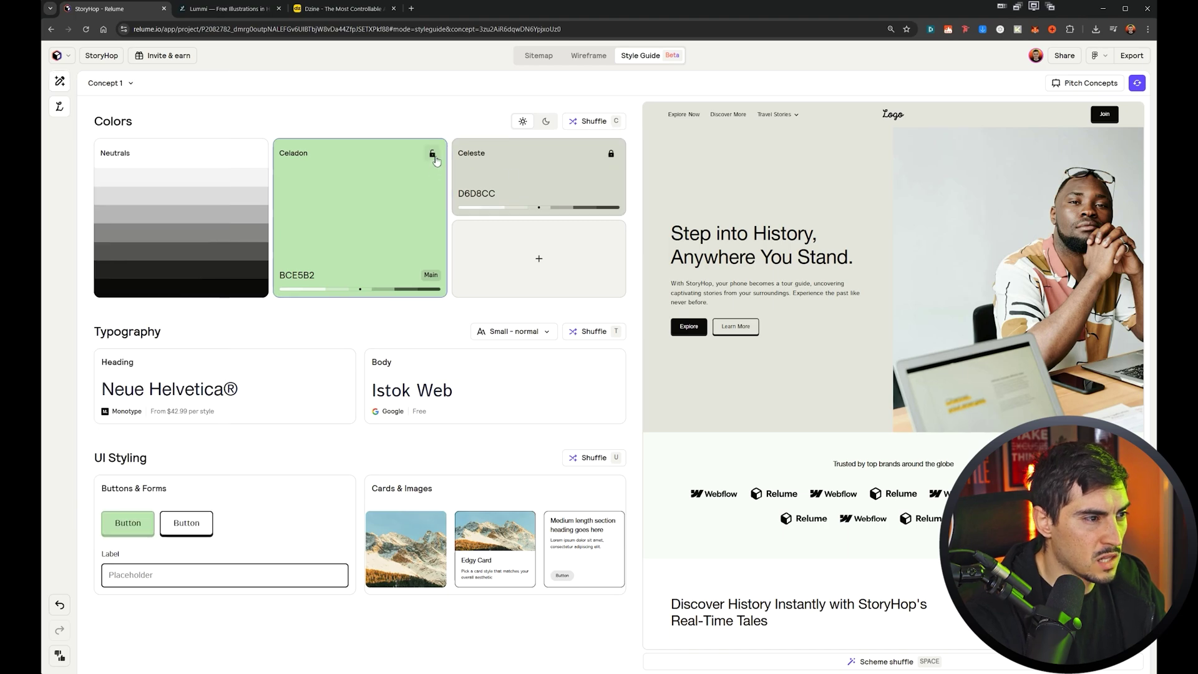
- Shuffle the typography to a Syne heading font with a Karla body font
left_click(198, 167)
left_click(274, 386)
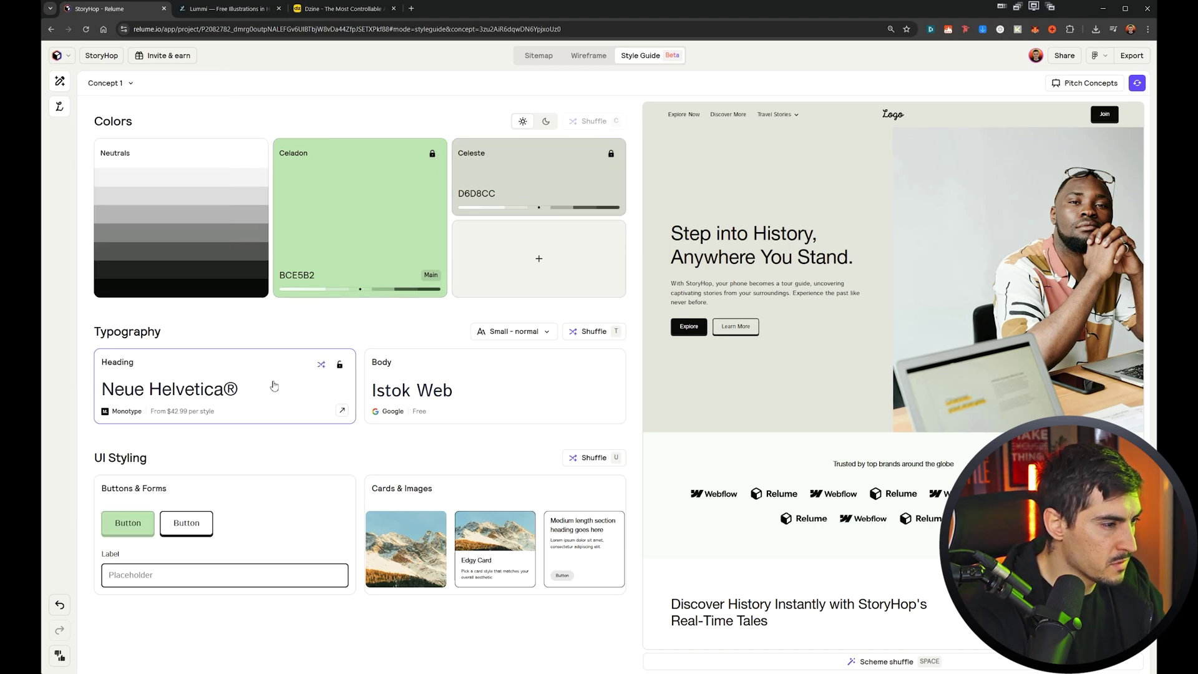
key("t")
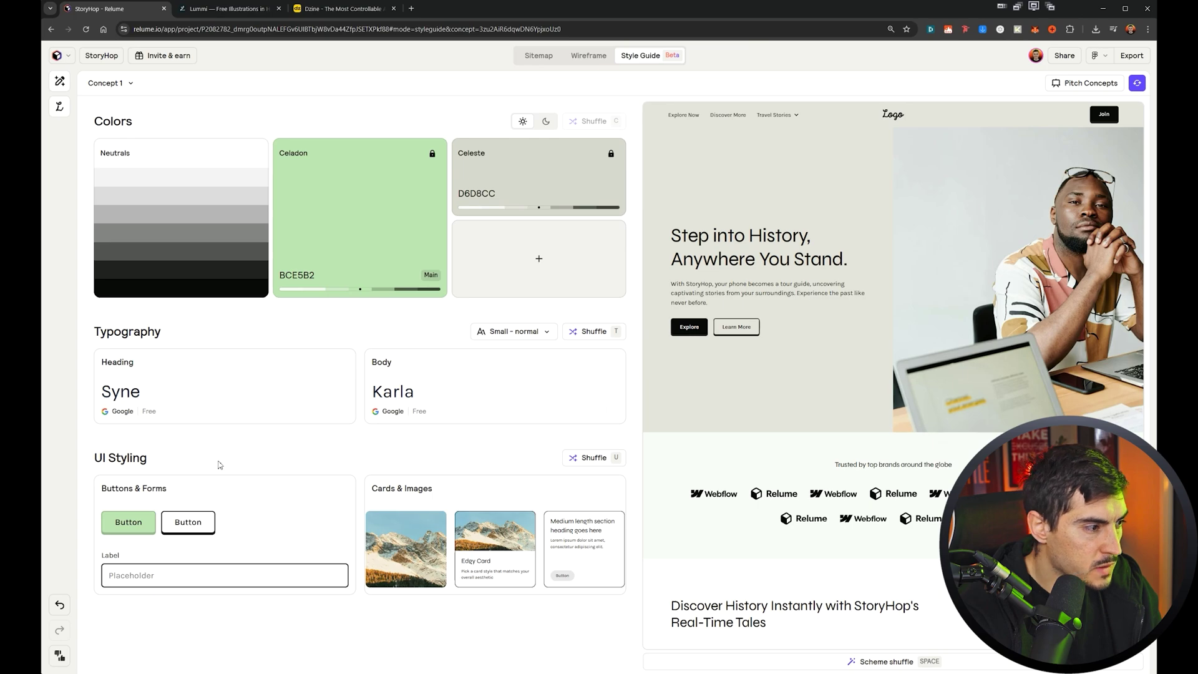
- Compare the Brick and Bubble styles for the buttons and forms, then apply a subtler, less raised style
left_click(197, 538)
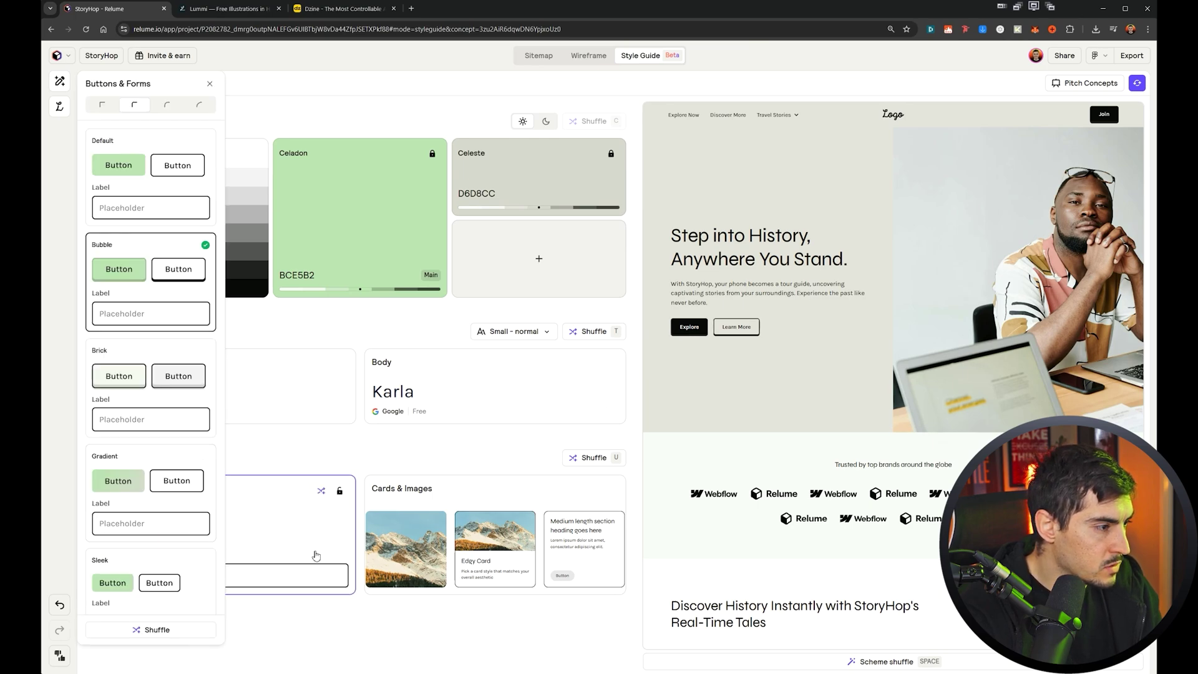
scroll(182, 343, "down", 3)
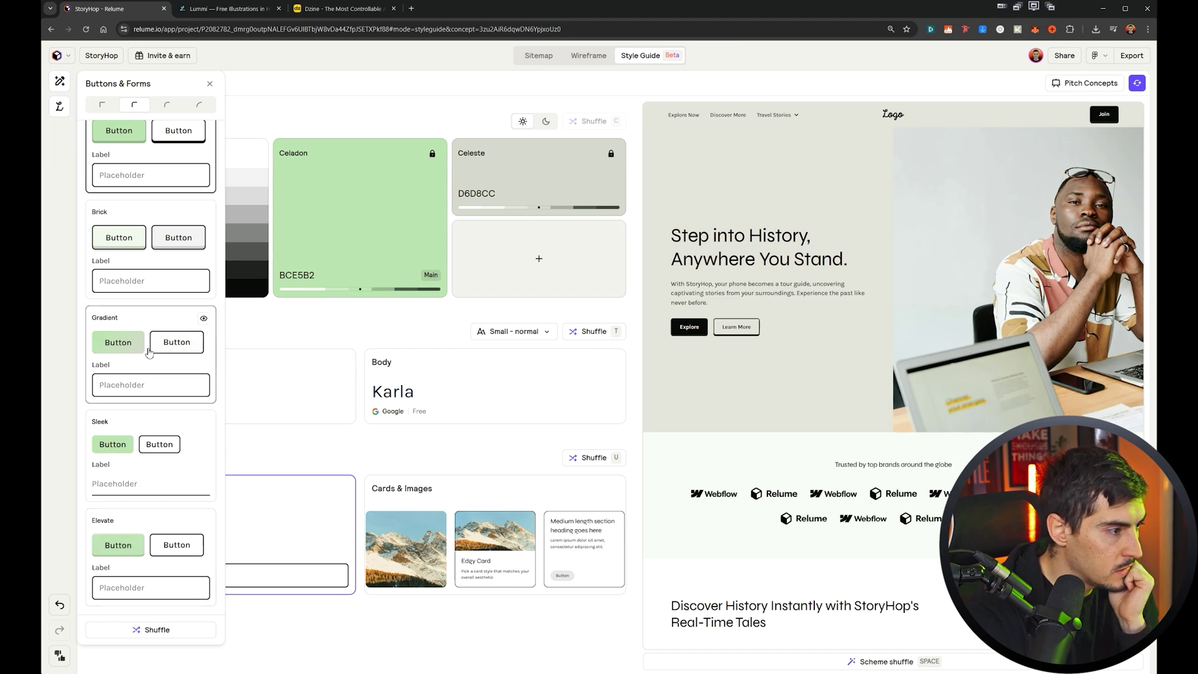
scroll(134, 542, "up", 3)
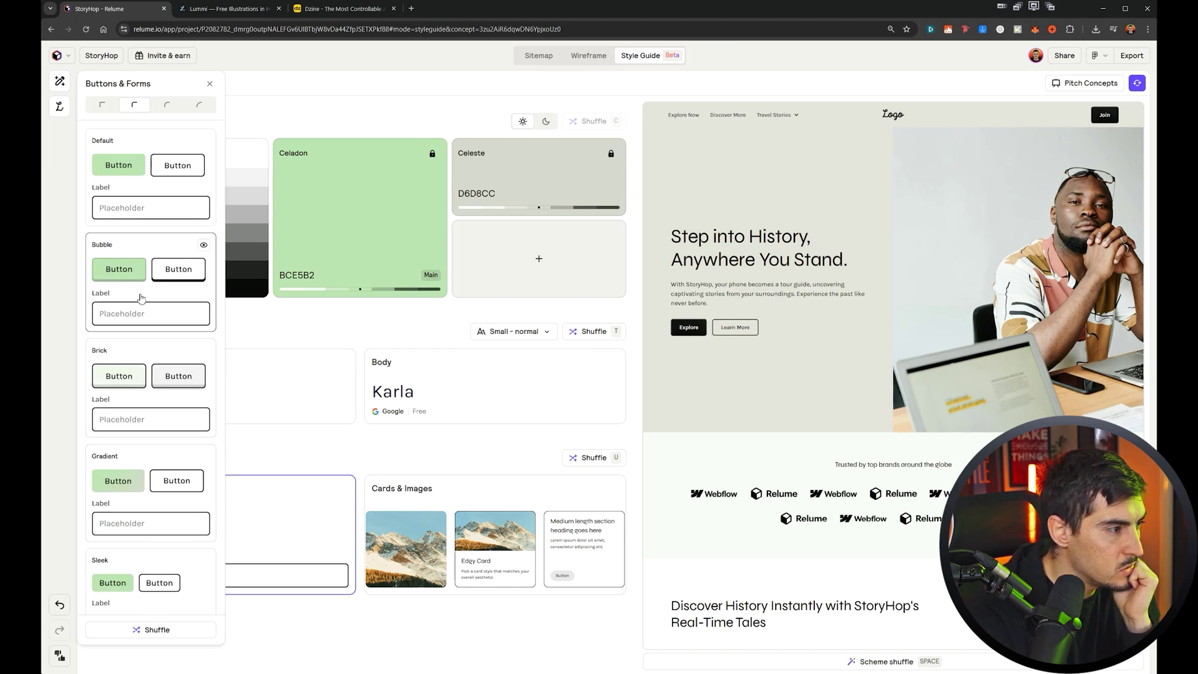
left_click(131, 359)
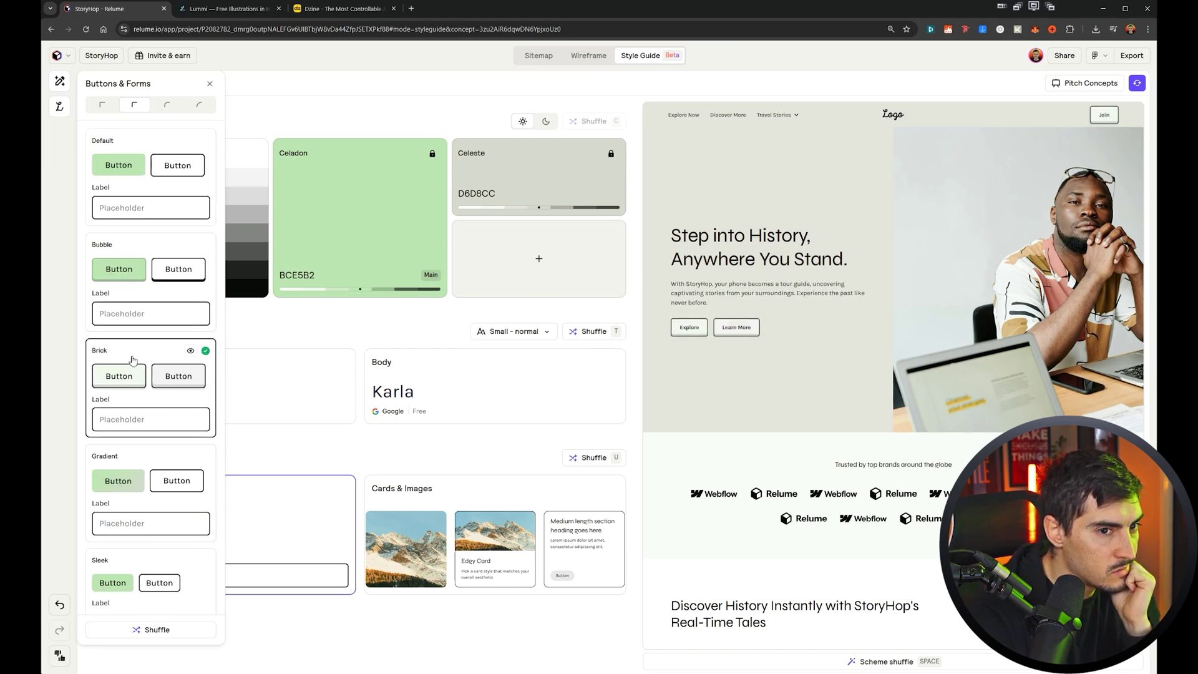
left_click(150, 288)
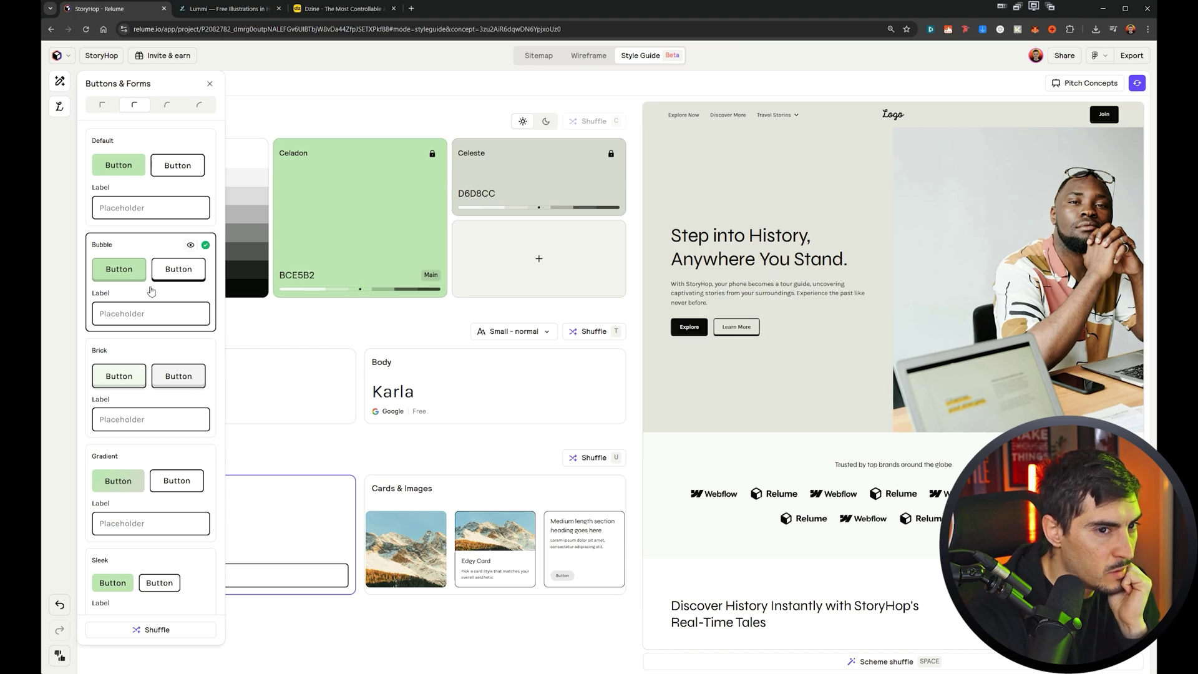
scroll(152, 290, "down", 3)
left_click(155, 317)
- Compare the Outlined, Flat and Edgy styles for cards and images, and apply the Outlined style
left_click(492, 498)
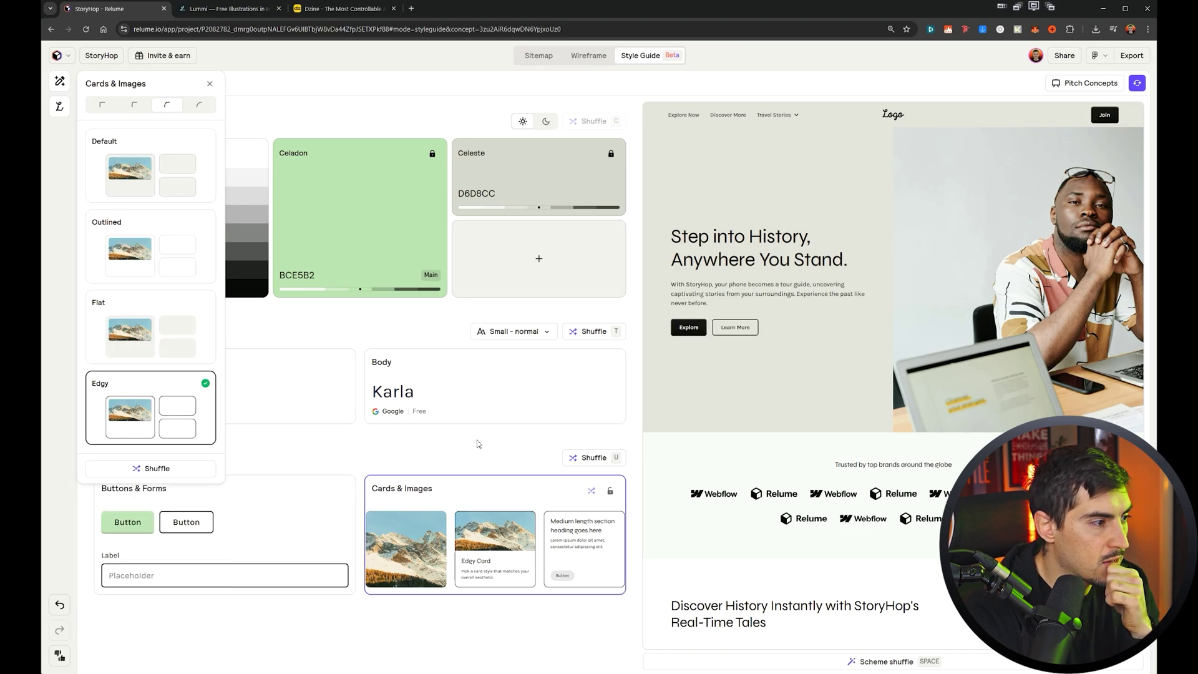
left_click(151, 247)
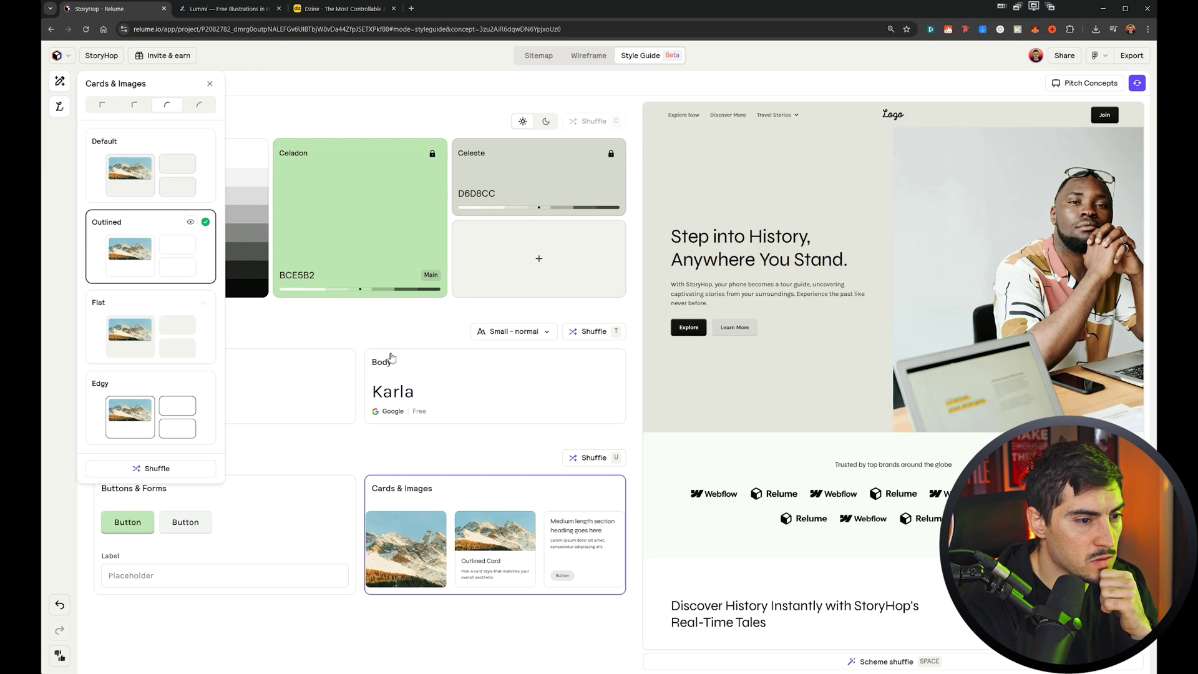
scroll(744, 416, "down", 4)
scroll(744, 416, "down", 6)
left_click(169, 337)
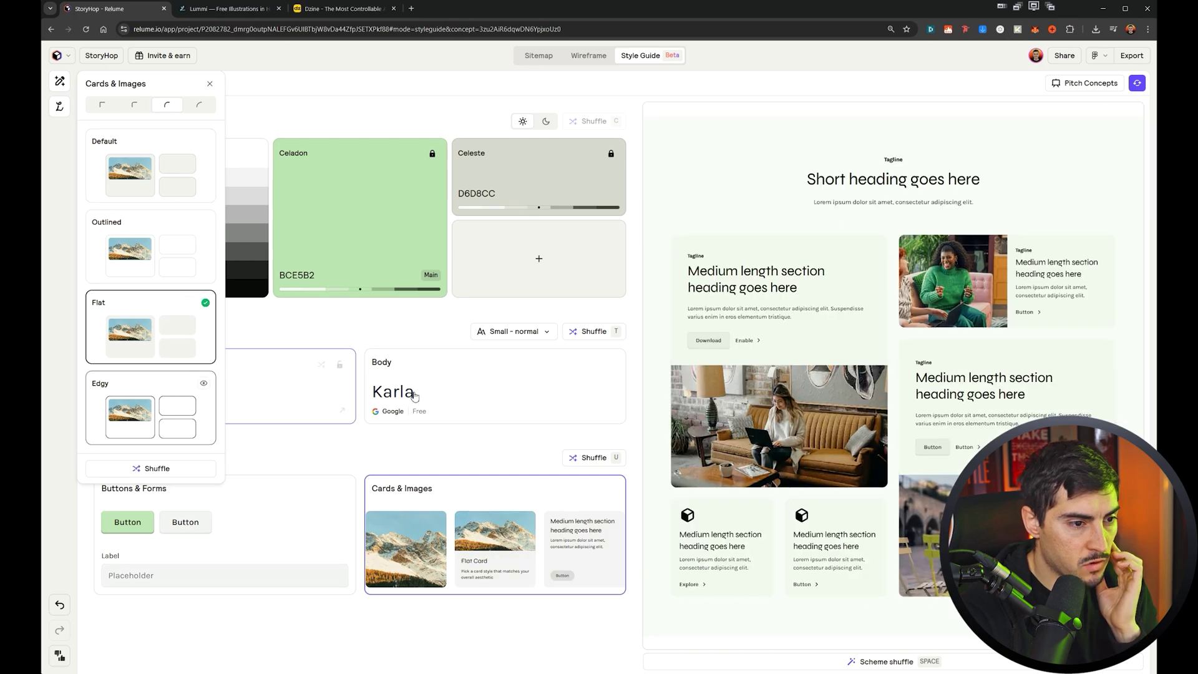
left_click(177, 395)
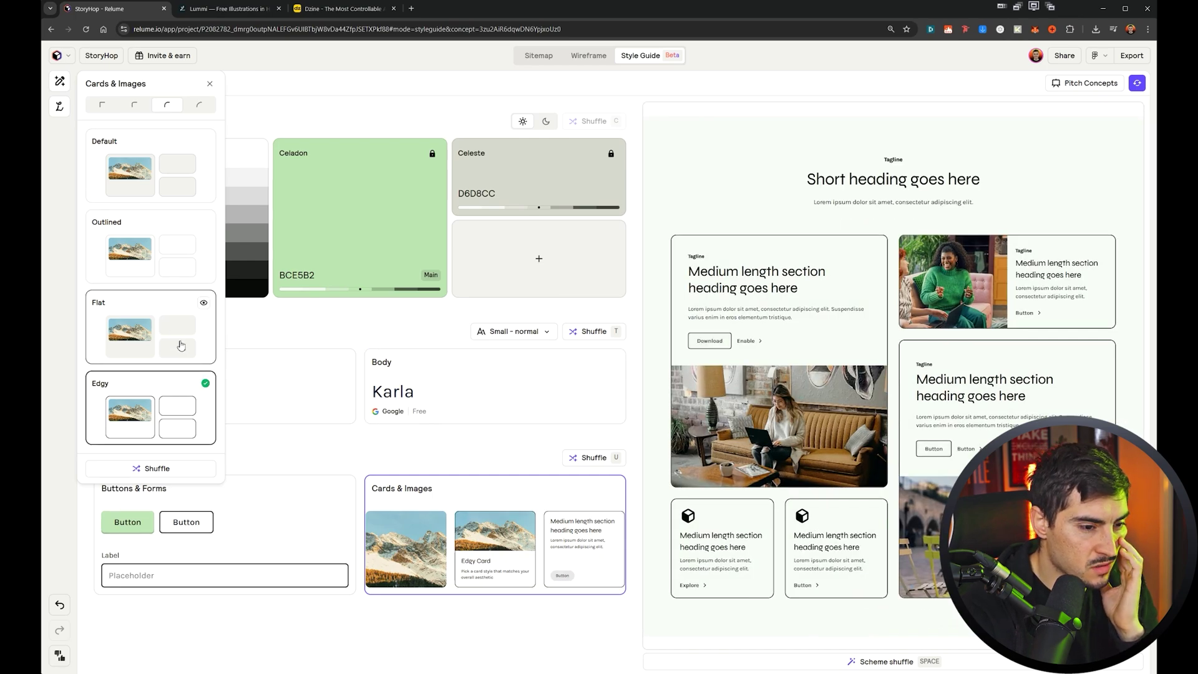
left_click(151, 325)
left_click(150, 262)
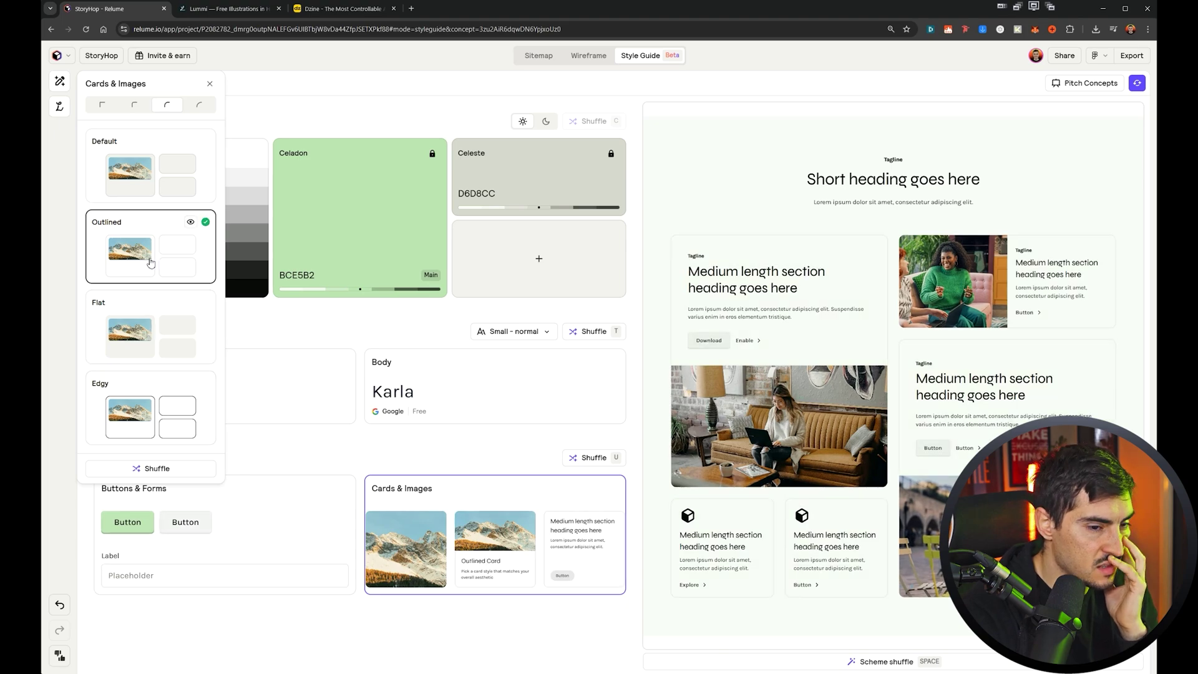
left_click(427, 126)
- Export the project in Figma format and open the Relume Figma Kit in Figma
scroll(708, 120, "up", 5)
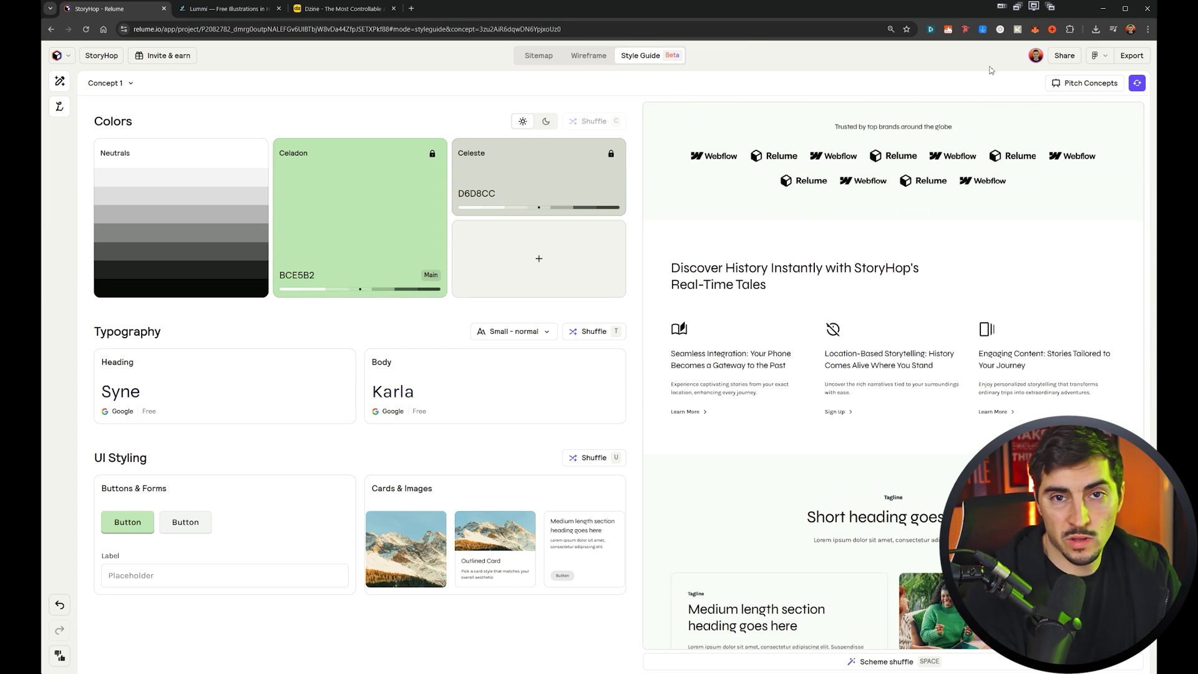
left_click(1107, 56)
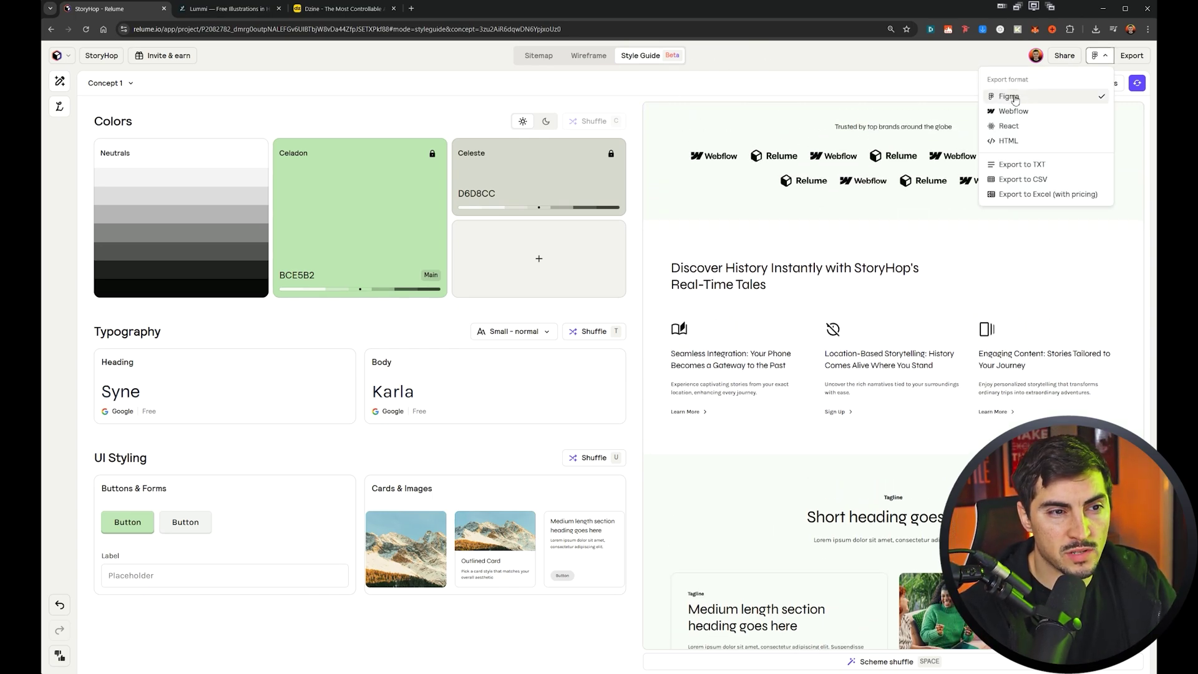
left_click(1137, 55)
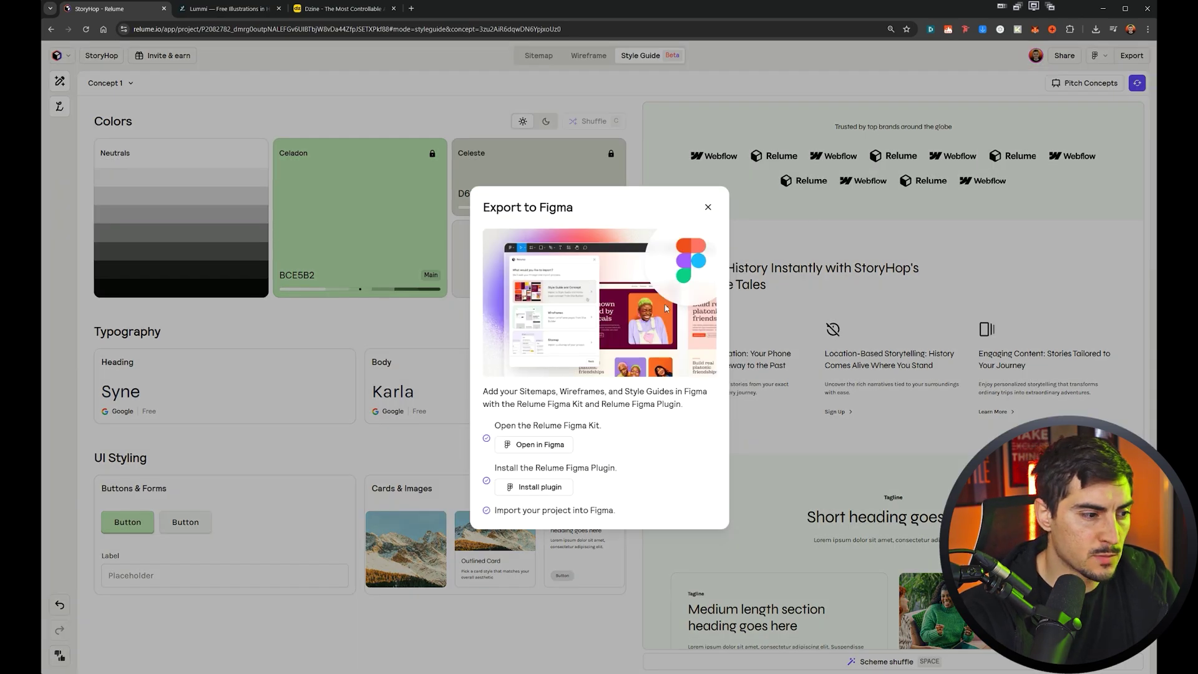
left_click(541, 446)
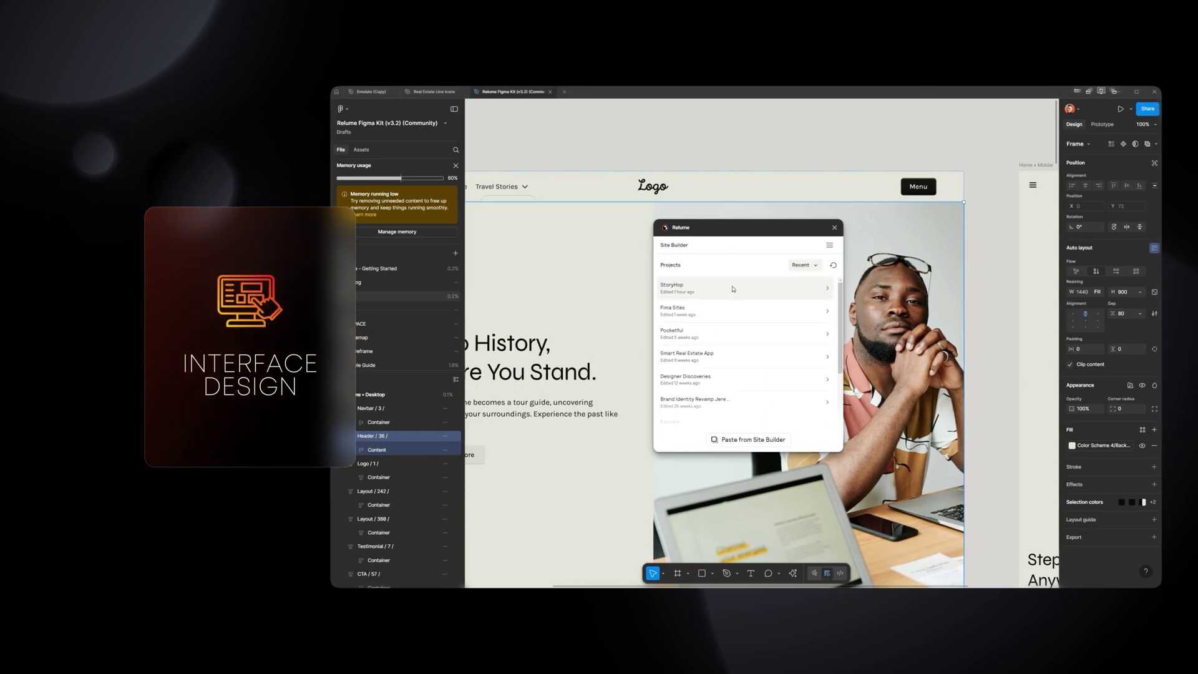
- Open the recently used Relume plugin on the Design page of the Figma kit
left_click(679, 162)
key("n")
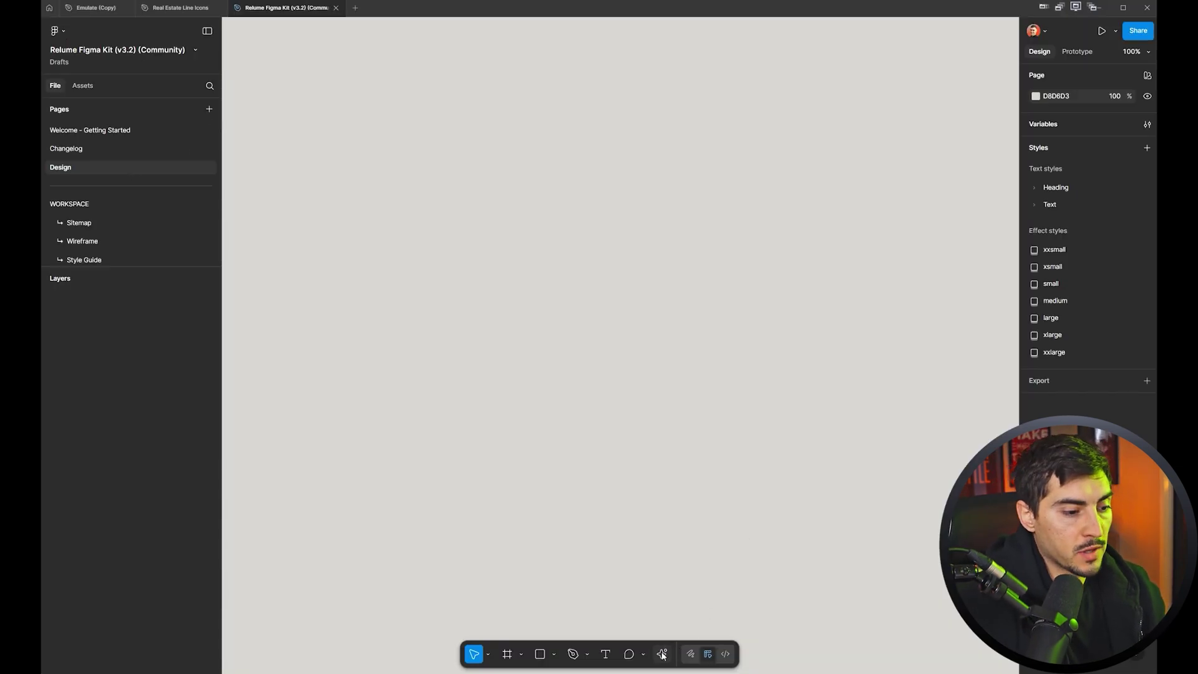
key("ctrl+k")
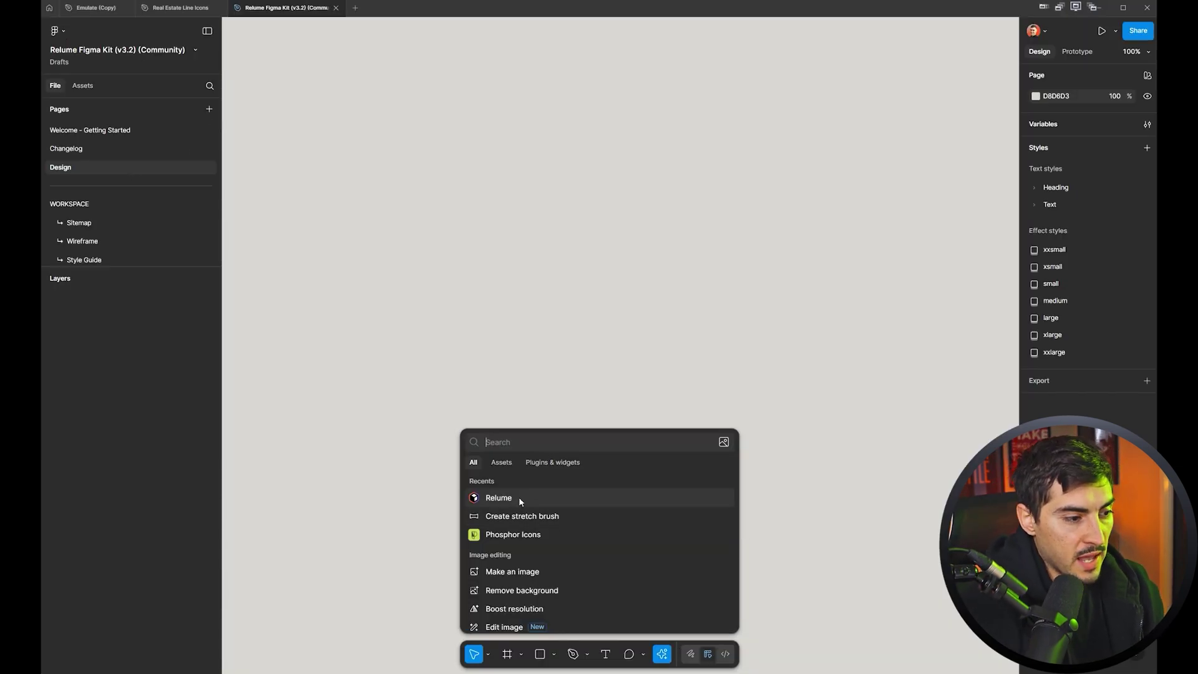
left_click(536, 464)
left_click(500, 484)
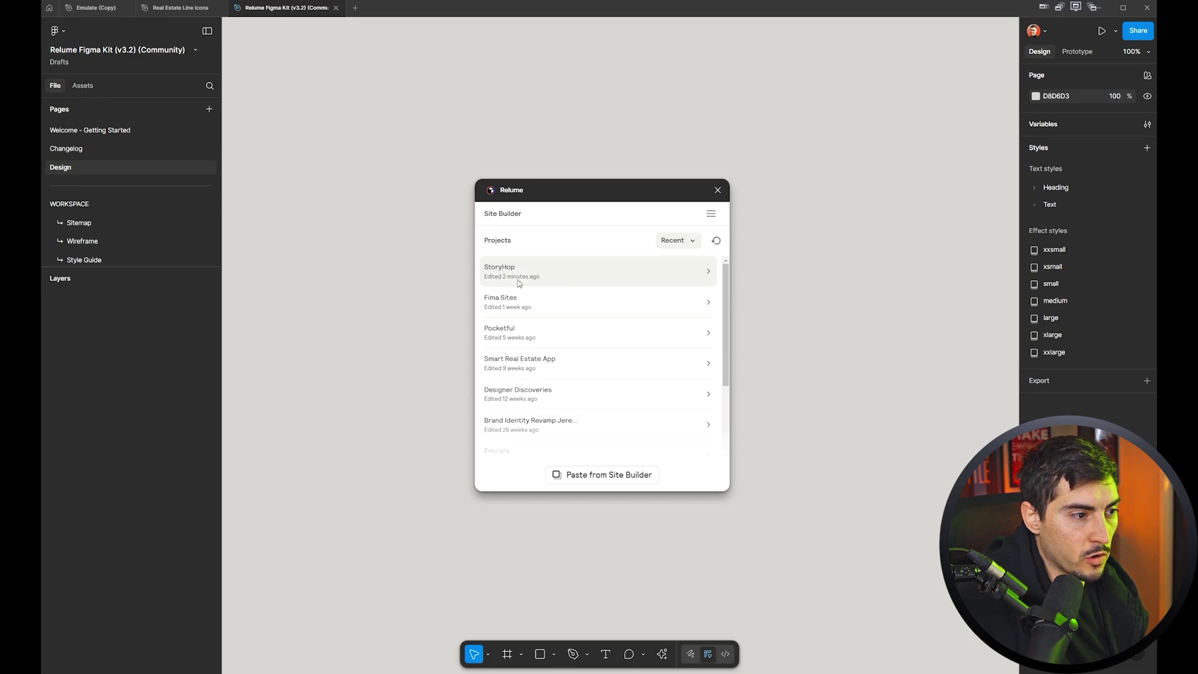
- Import the StoryHop project's Style Guide and Concept using Concept 1, and close the plugin
left_click(497, 278)
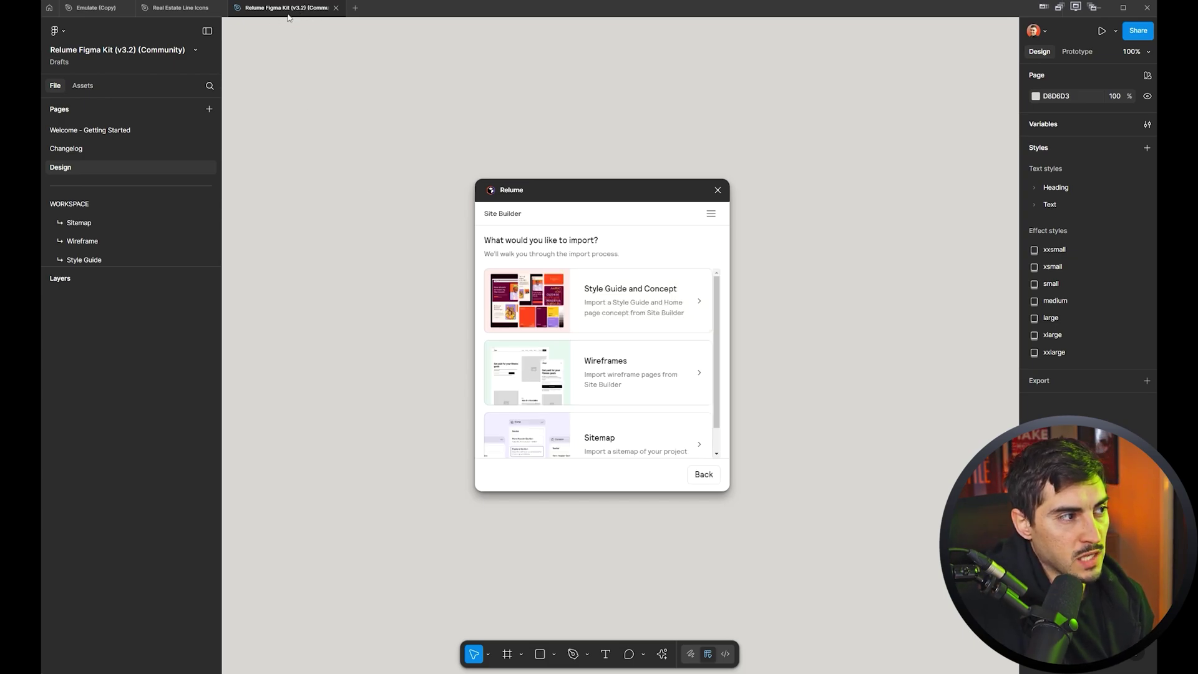
left_click(609, 292)
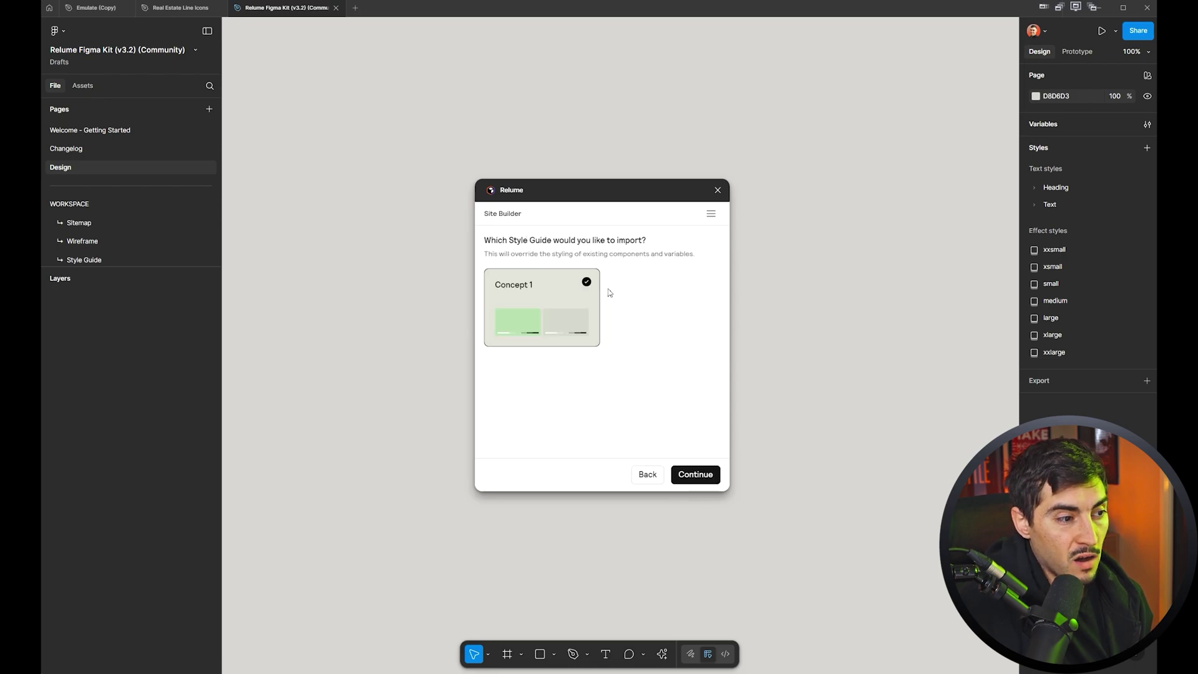
left_click(697, 474)
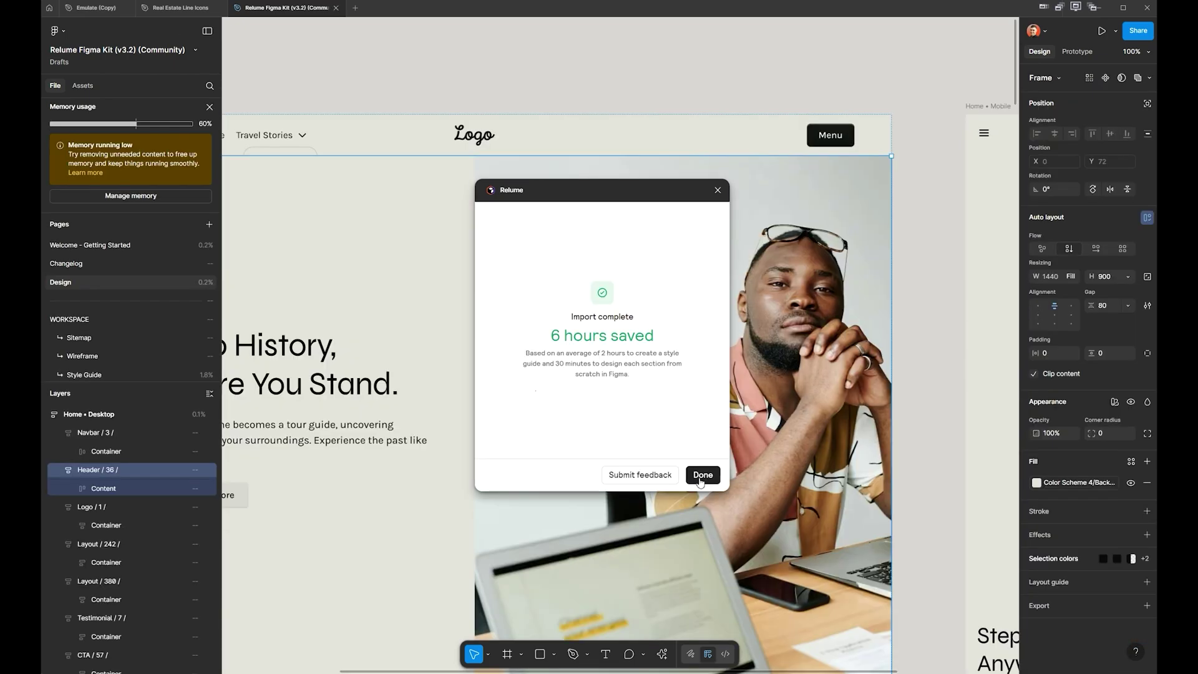
left_click(701, 475)
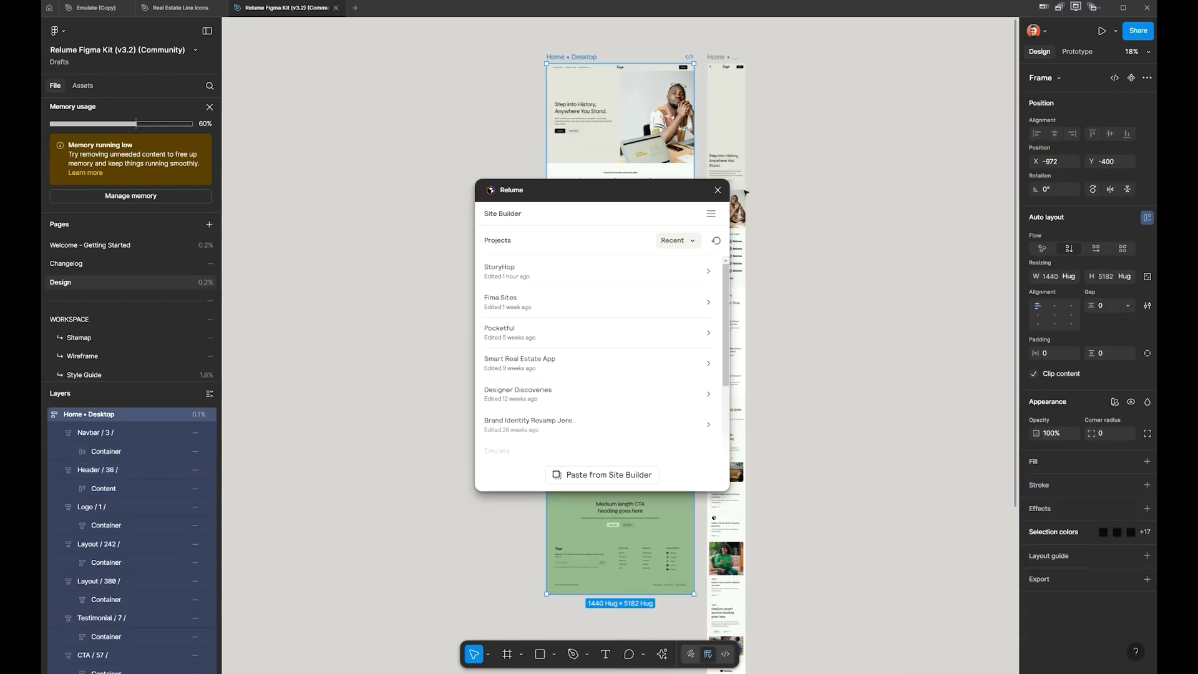
left_click_drag(662, 190, 431, 176)
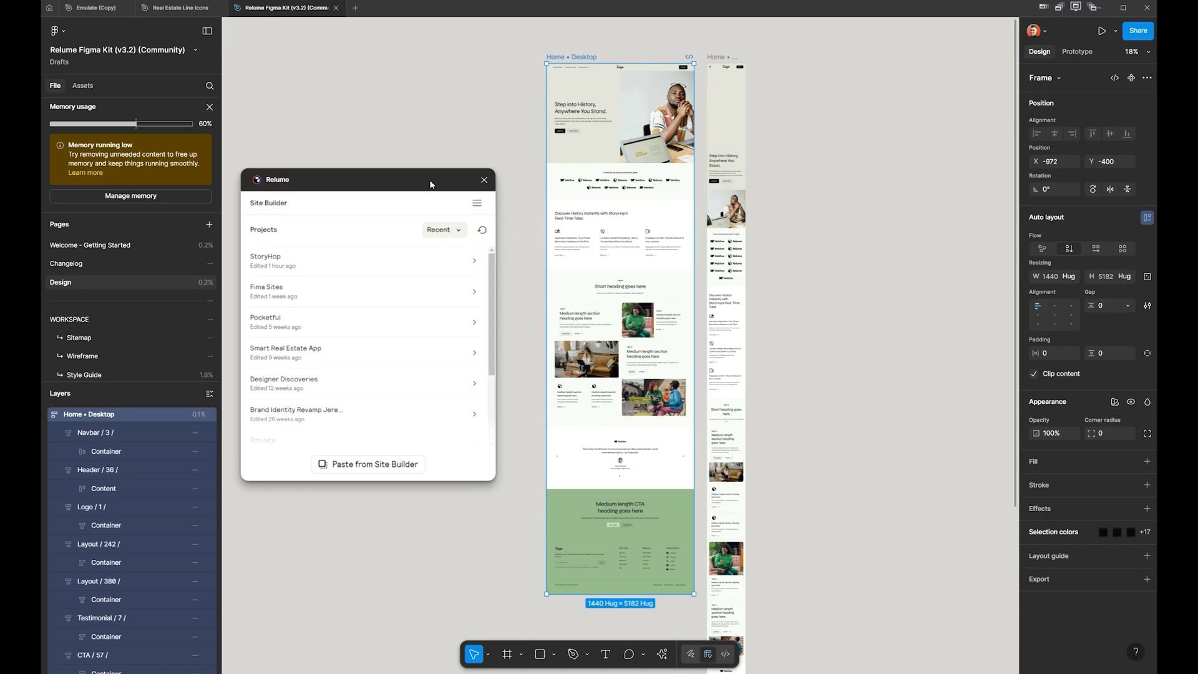
left_click(482, 176)
- Shorten the empty navbar frame on the mobile home page so it ends just below the logo row
left_click_drag(847, 326, 807, 378)
scroll(578, 99, "up", 4)
left_click_drag(587, 174, 601, 121)
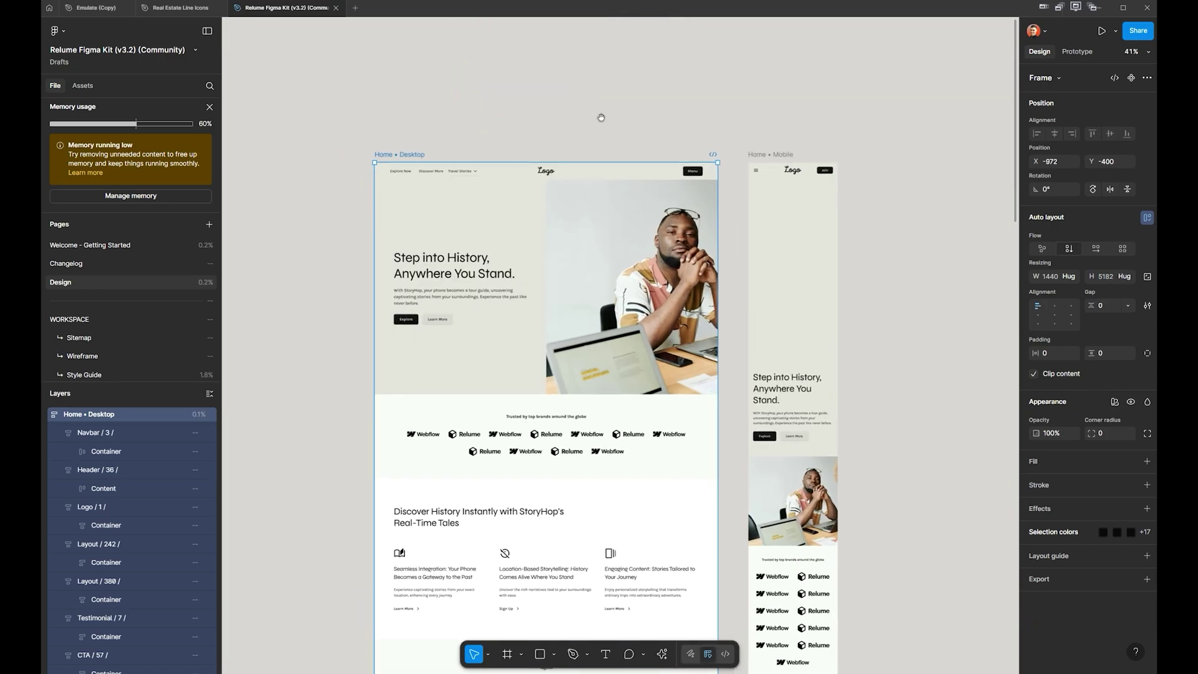
scroll(601, 149, "up", 1)
left_click_drag(846, 173, 665, 153)
scroll(665, 154, "up", 1)
scroll(664, 154, "up", 4)
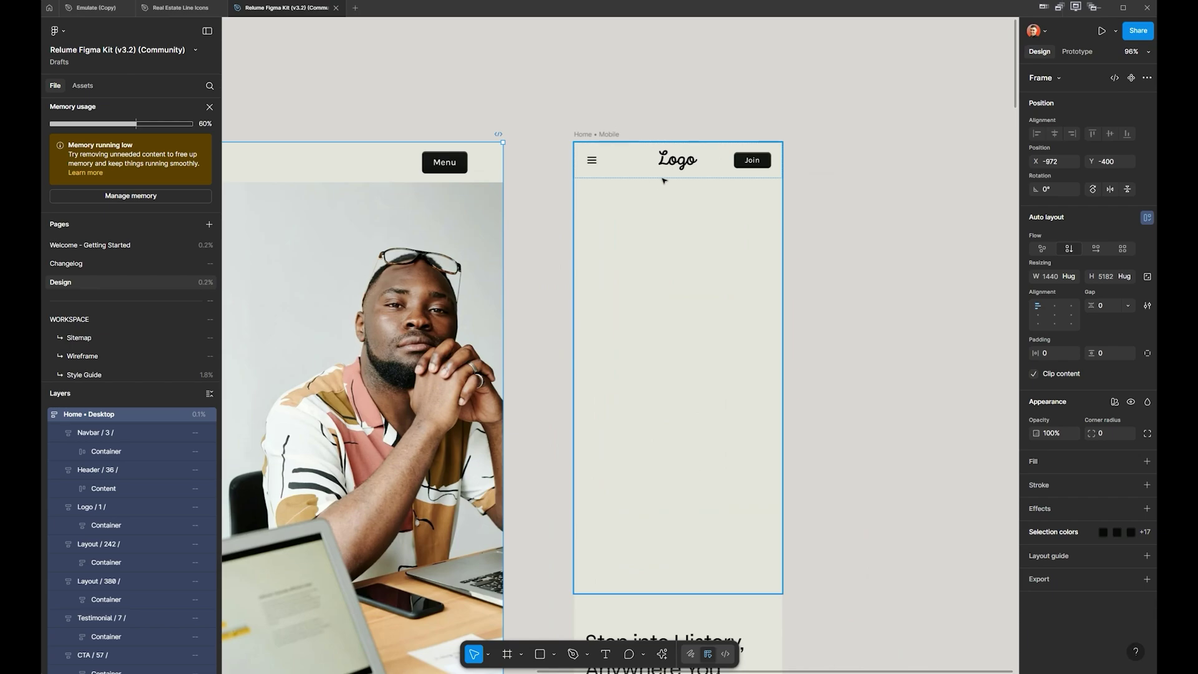
left_click(696, 312)
scroll(736, 308, "down", 4)
scroll(761, 249, "down", 4)
scroll(746, 187, "up", 3)
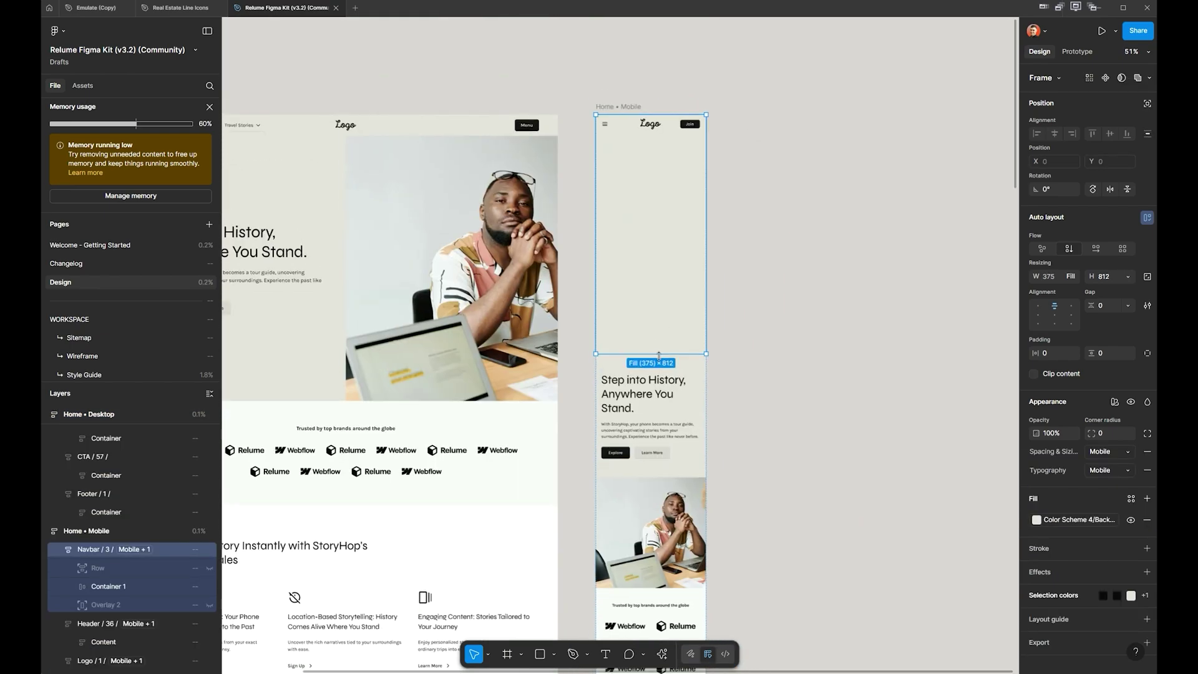
left_click_drag(659, 355, 676, 133)
left_click(829, 192)
- Examine the imported desktop home page from the hero down to the logo, feature and content card sections
scroll(829, 192, "down", 1)
scroll(829, 192, "down", 4)
left_click_drag(797, 212, 825, 447)
scroll(663, 331, "up", 5)
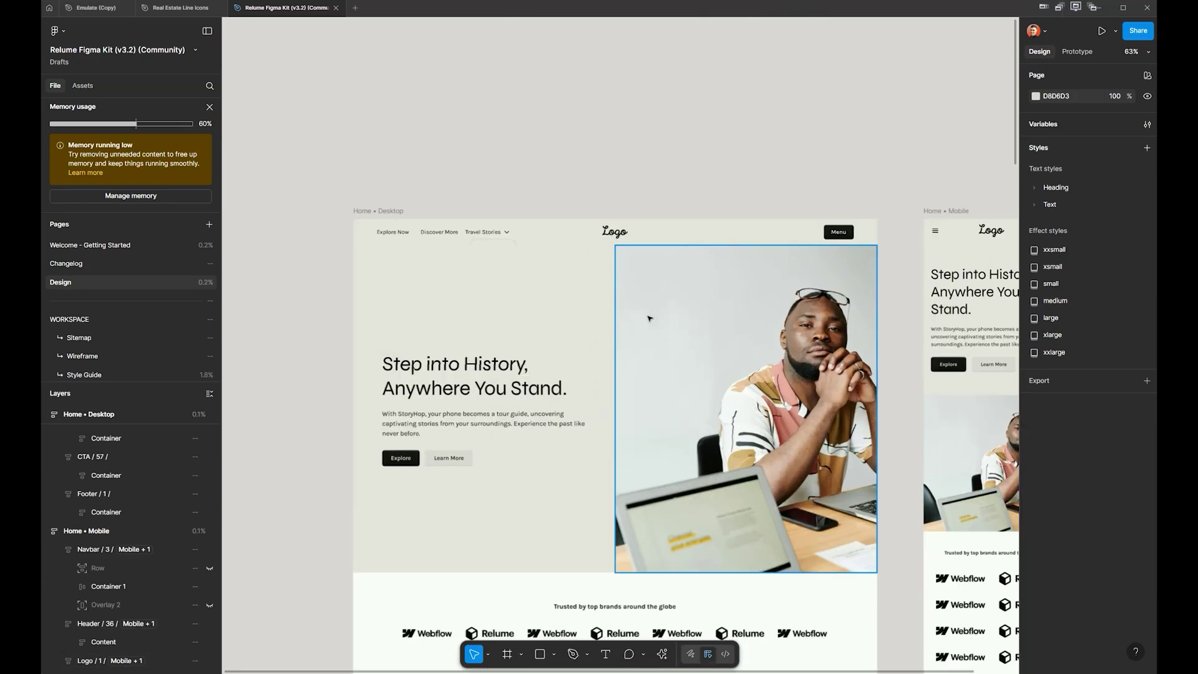
scroll(668, 300, "down", 10)
scroll(670, 272, "down", 4)
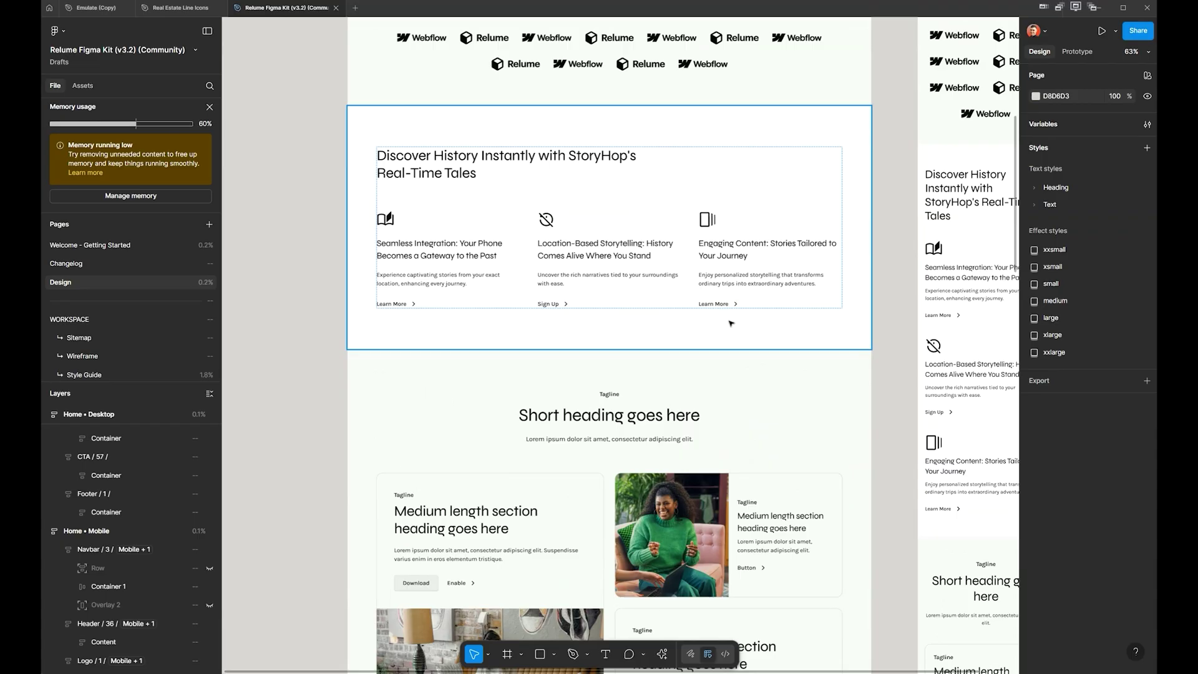
scroll(731, 324, "up", 3)
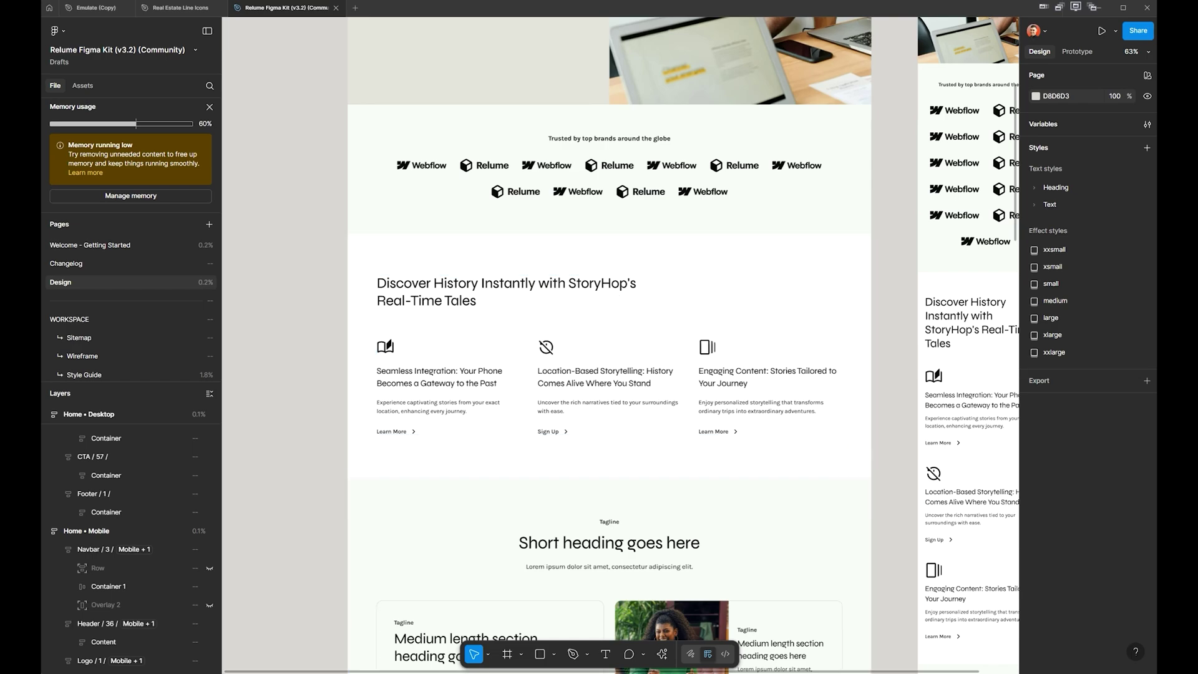
- Switch to Dzine and preview the ancient Greek landscape images in the oldest batch, comparing the neighbouring results
mouse_move(433, 671)
left_click(515, 640)
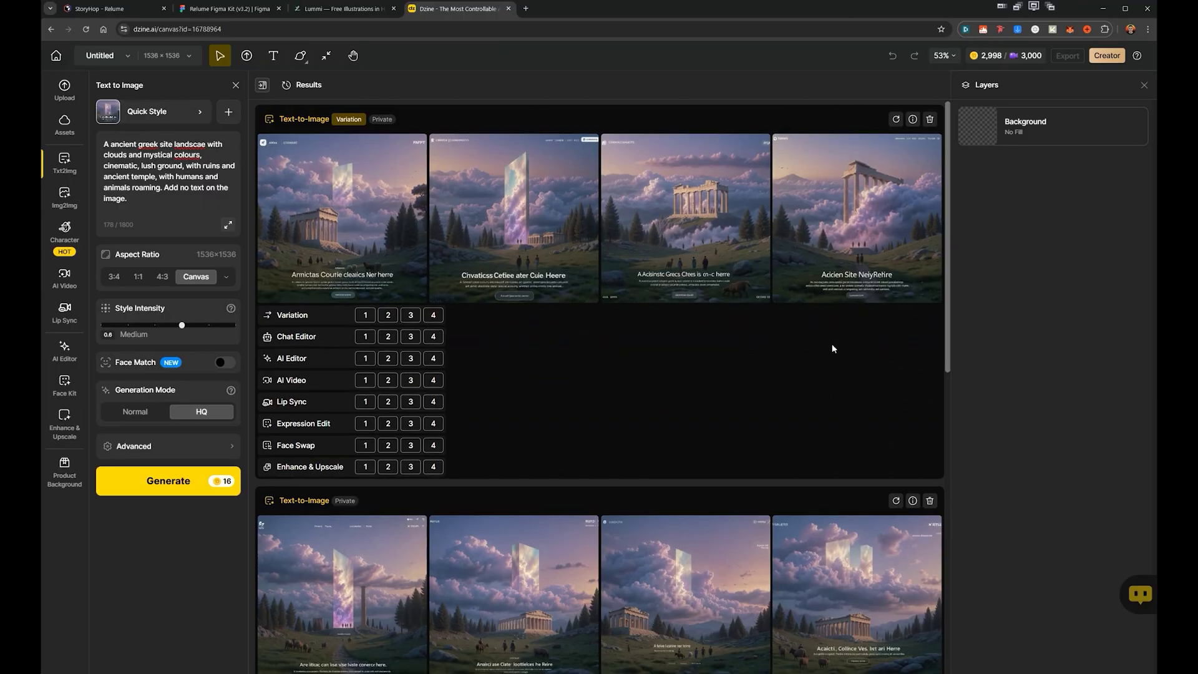
scroll(831, 343, "down", 4)
left_click(674, 344)
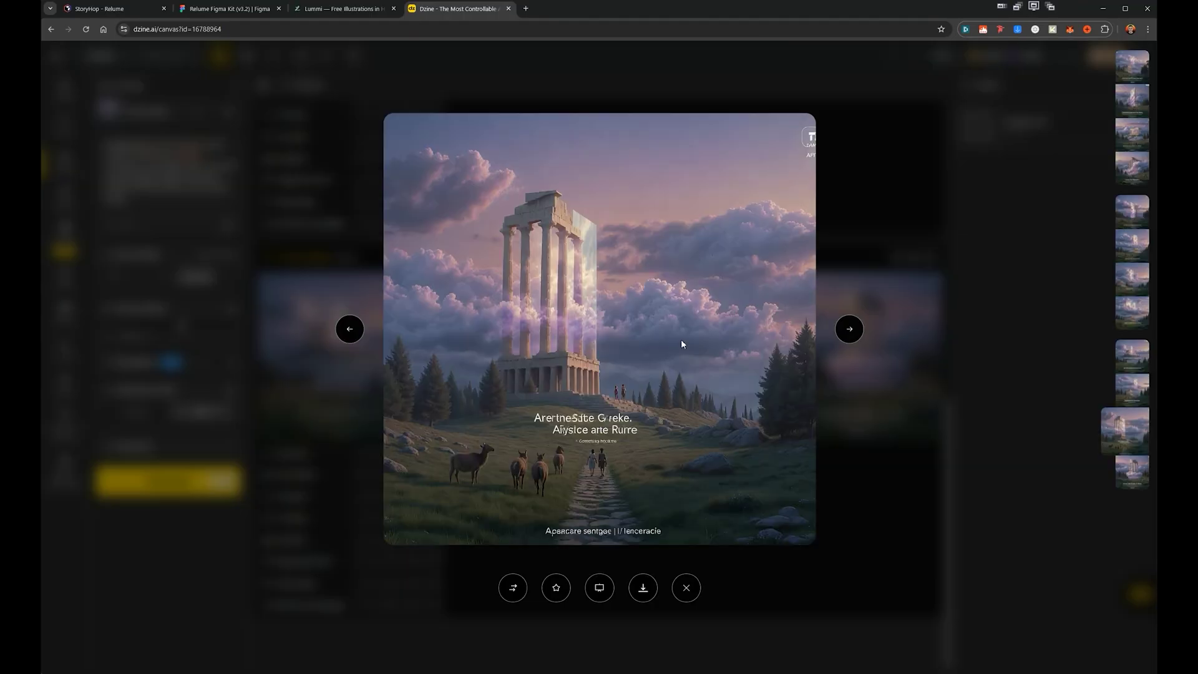
key("Right")
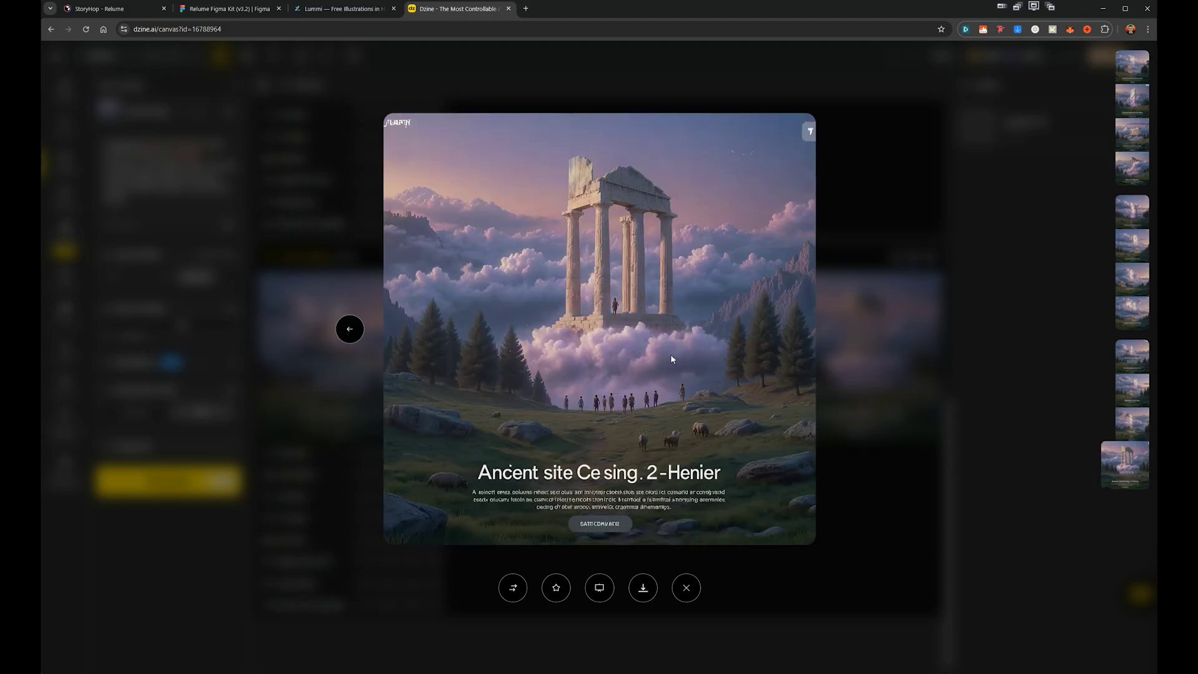
key("Left")
key("Left")
left_click(867, 149)
- Preview the portal and temple images in the middle and newest batches for a suitable hero landscape
scroll(746, 279, "up", 5)
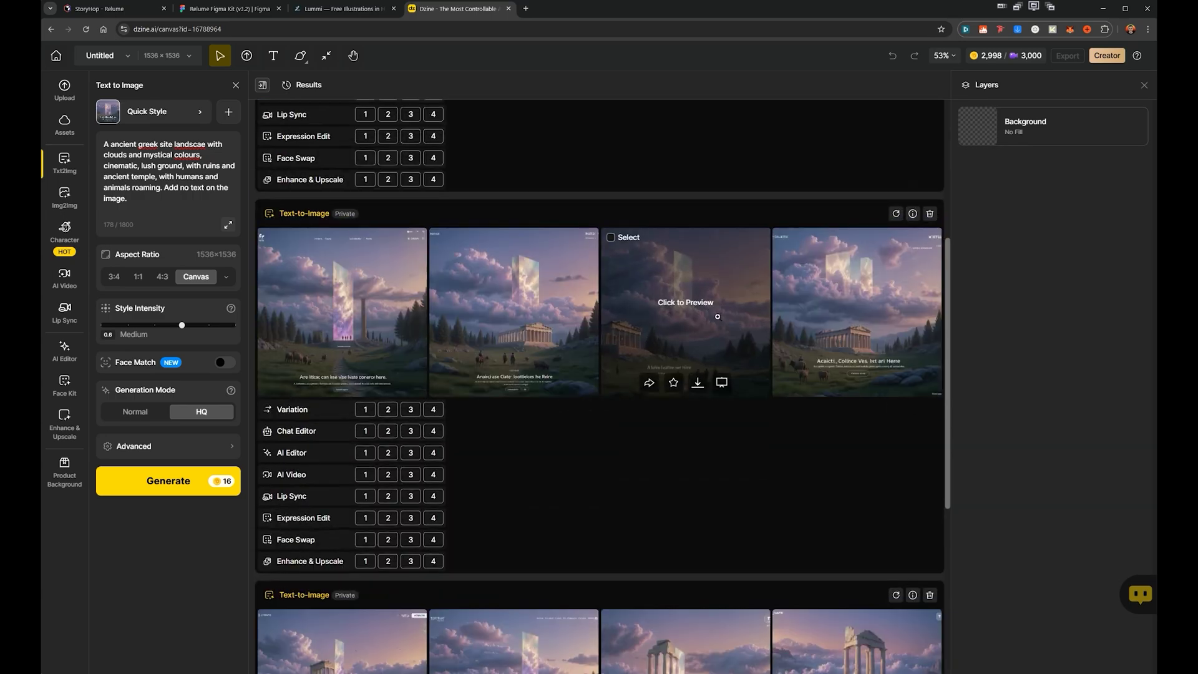
left_click(705, 305)
key("Left")
key("Left")
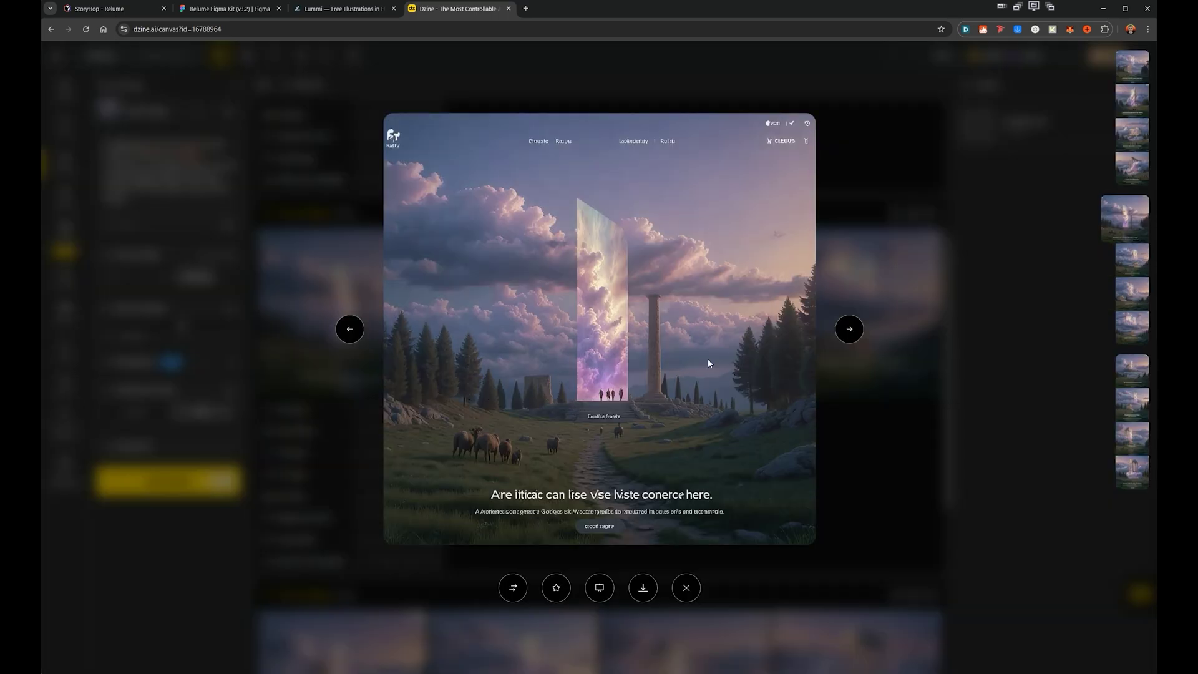
left_click(946, 255)
scroll(711, 358, "up", 2)
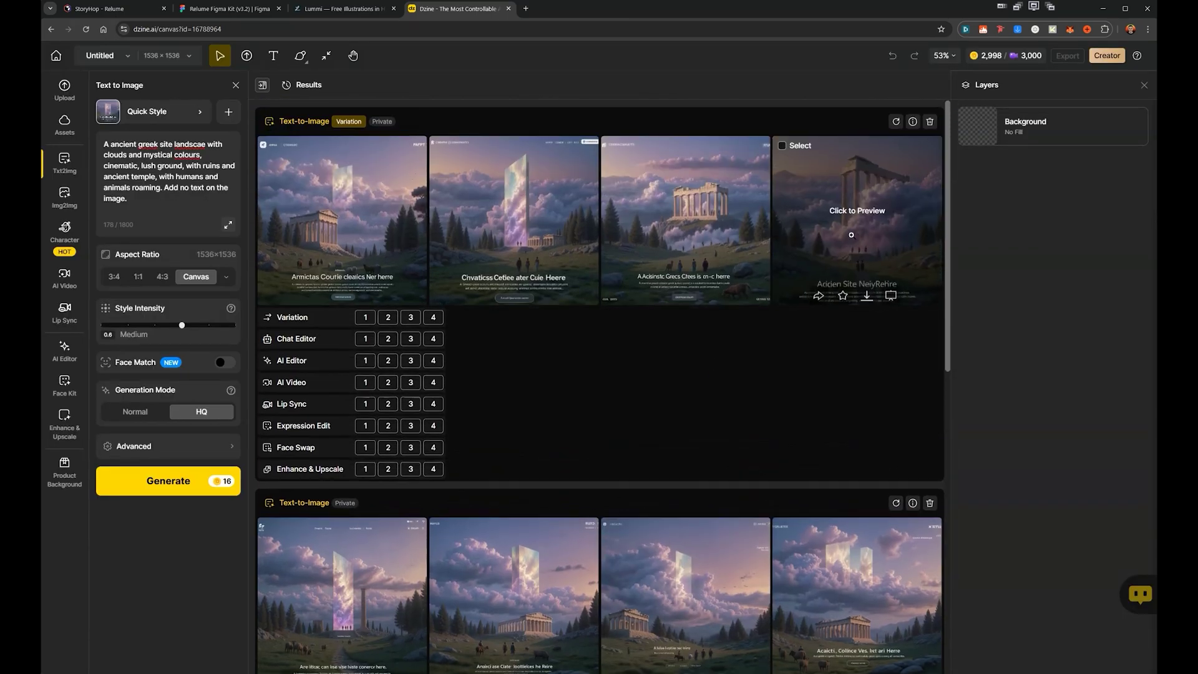
left_click(858, 192)
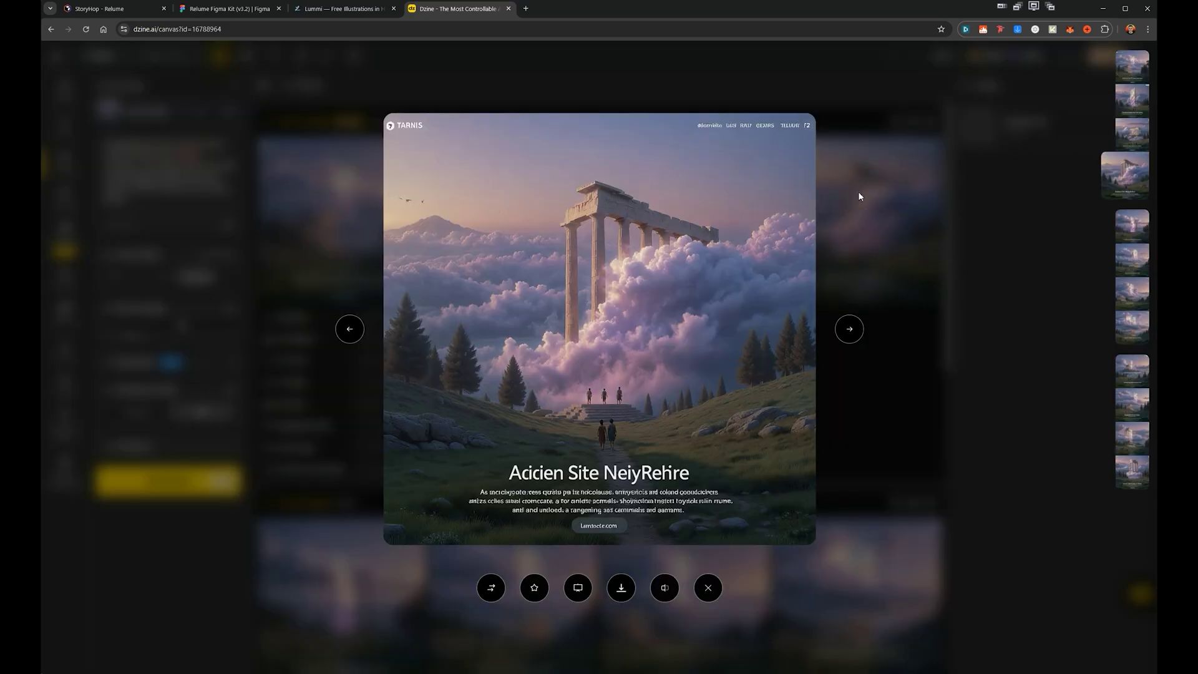
key("Right")
key("Right")
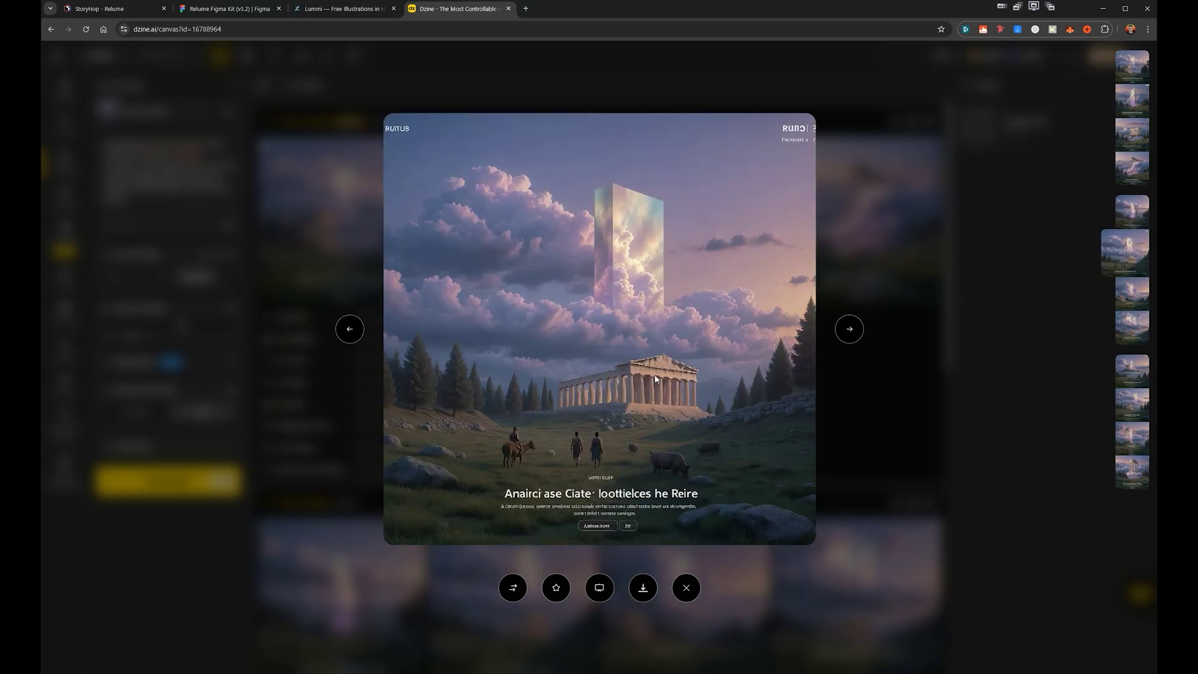
key("Right")
key("Right")
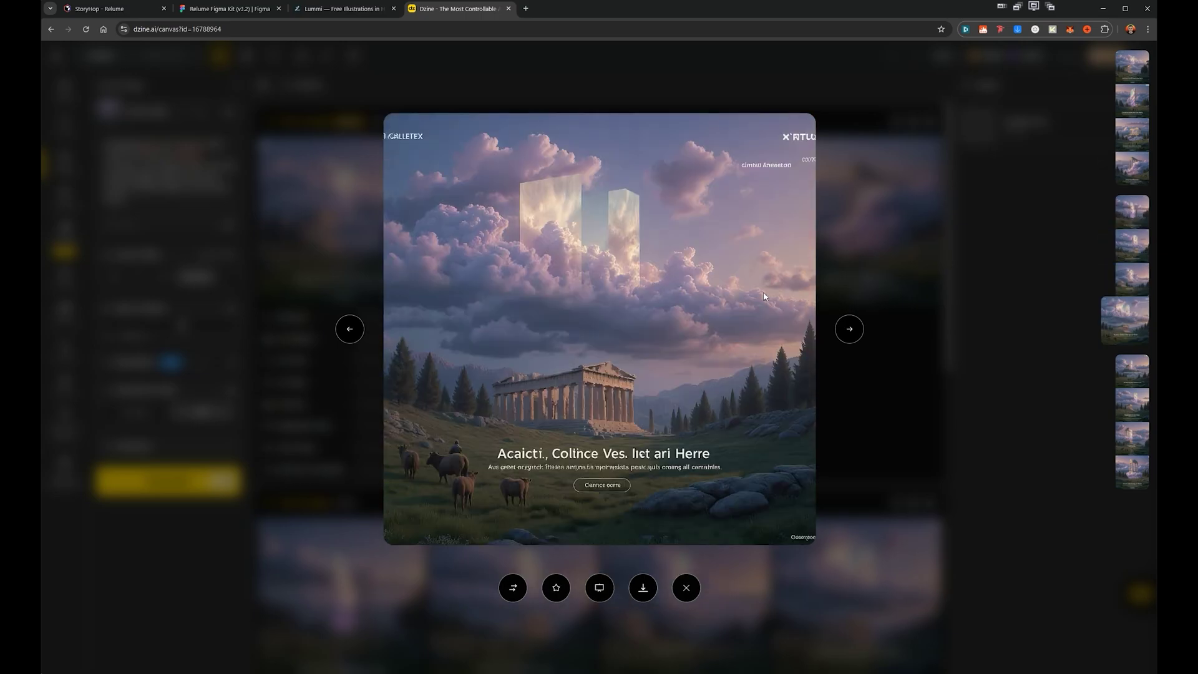
key("Escape")
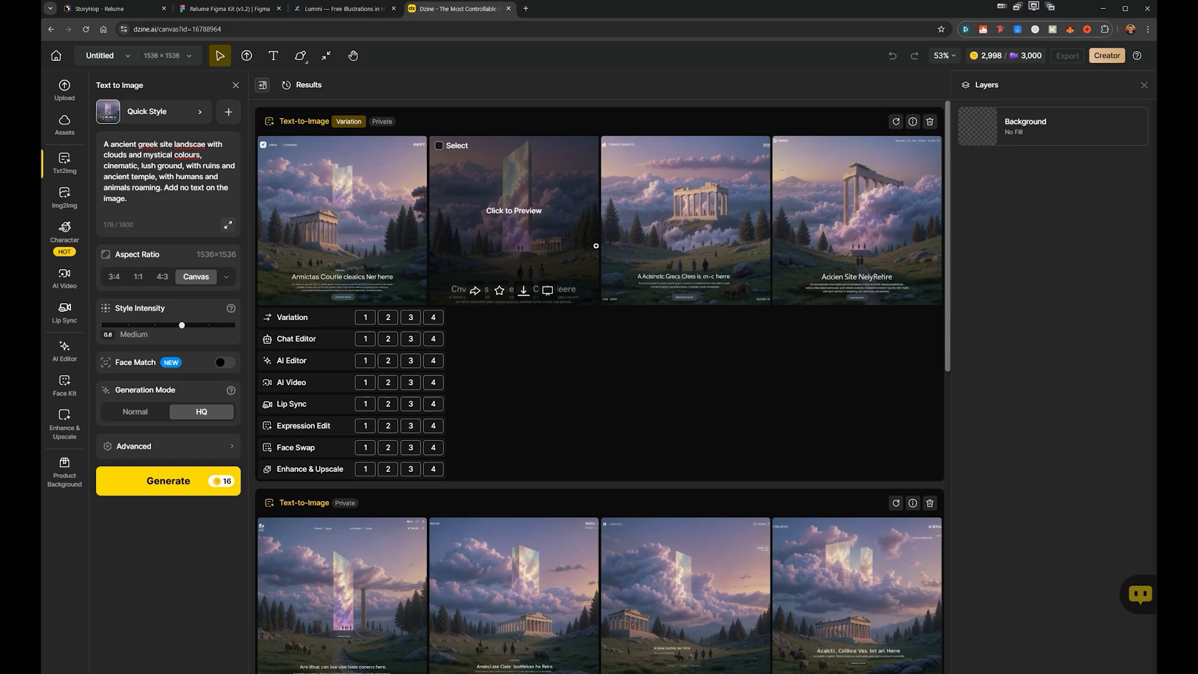
- Correct the spelling of "landscape" in the image prompt and specify "2 humans"
left_click_drag(130, 199, 107, 146)
left_click(201, 145)
type("p")
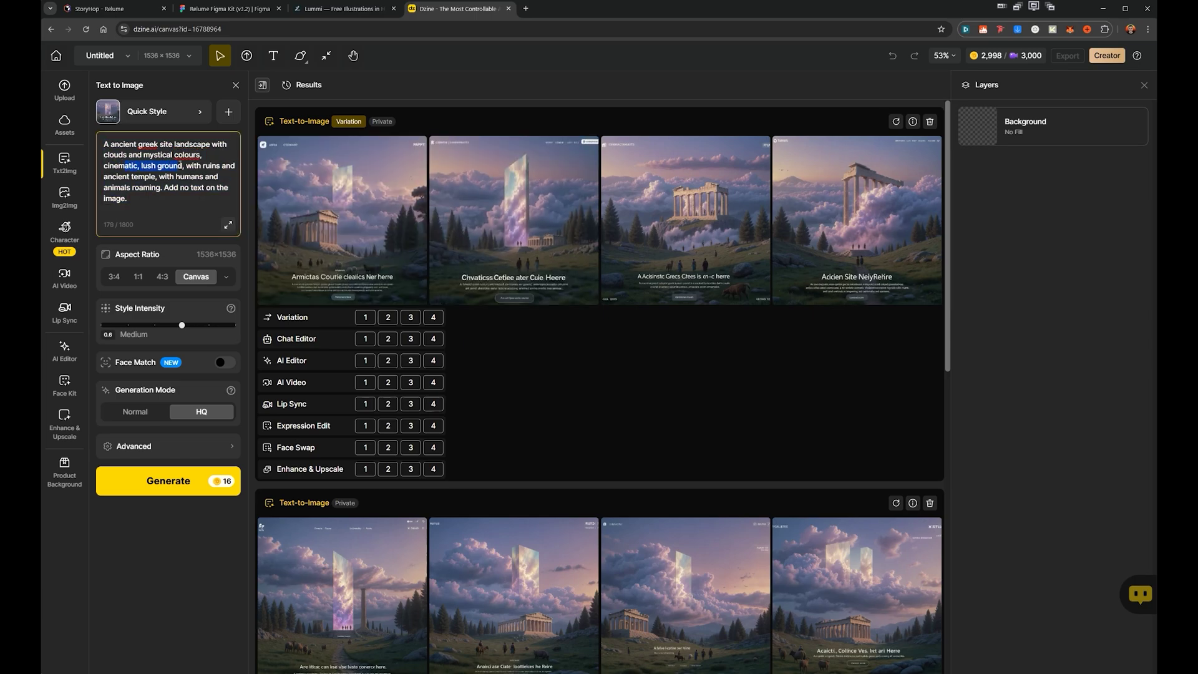
left_click(185, 176)
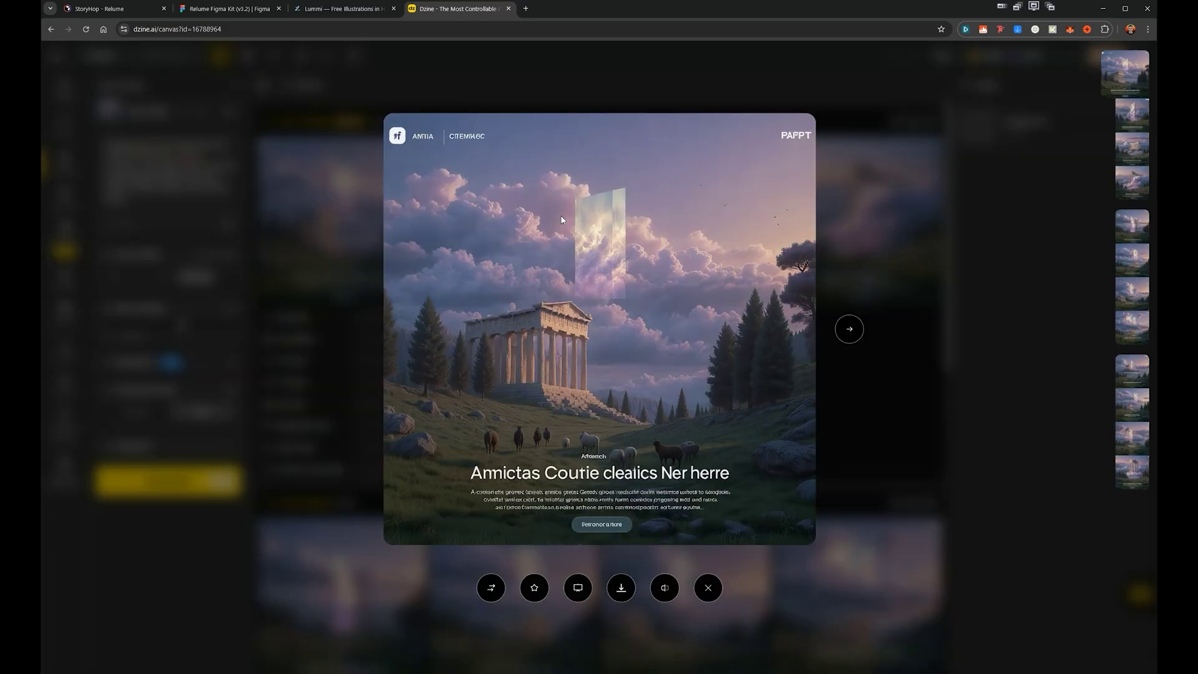
left_click(848, 329)
left_click(847, 329)
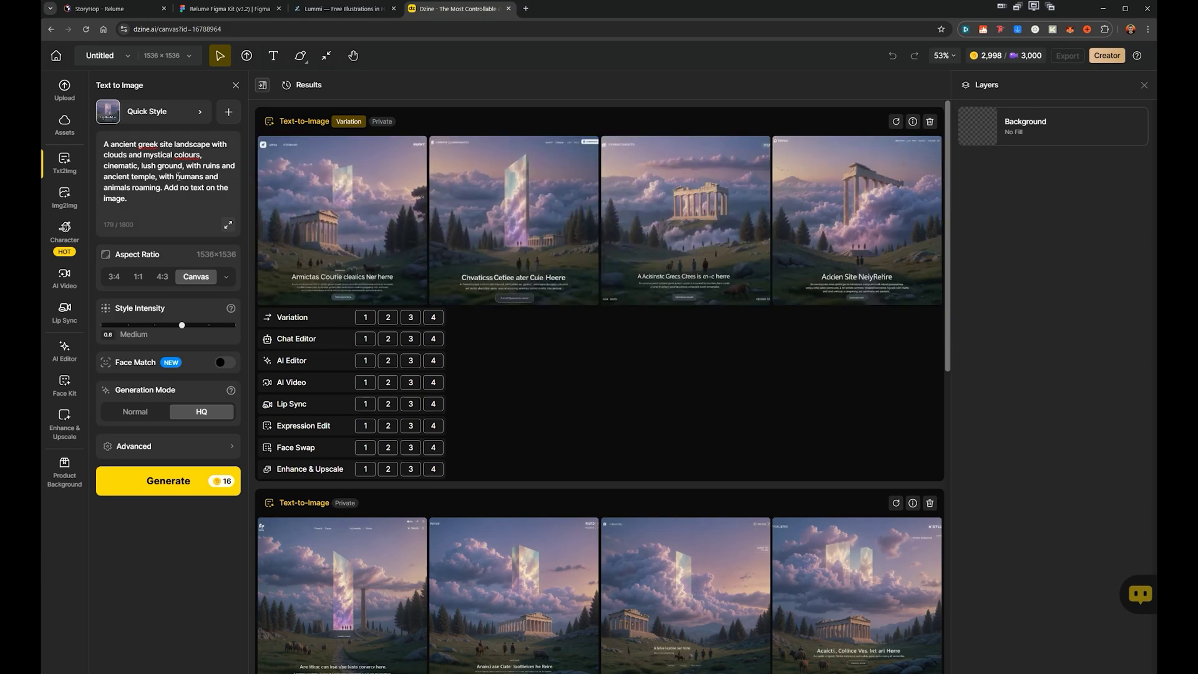
left_click(177, 177)
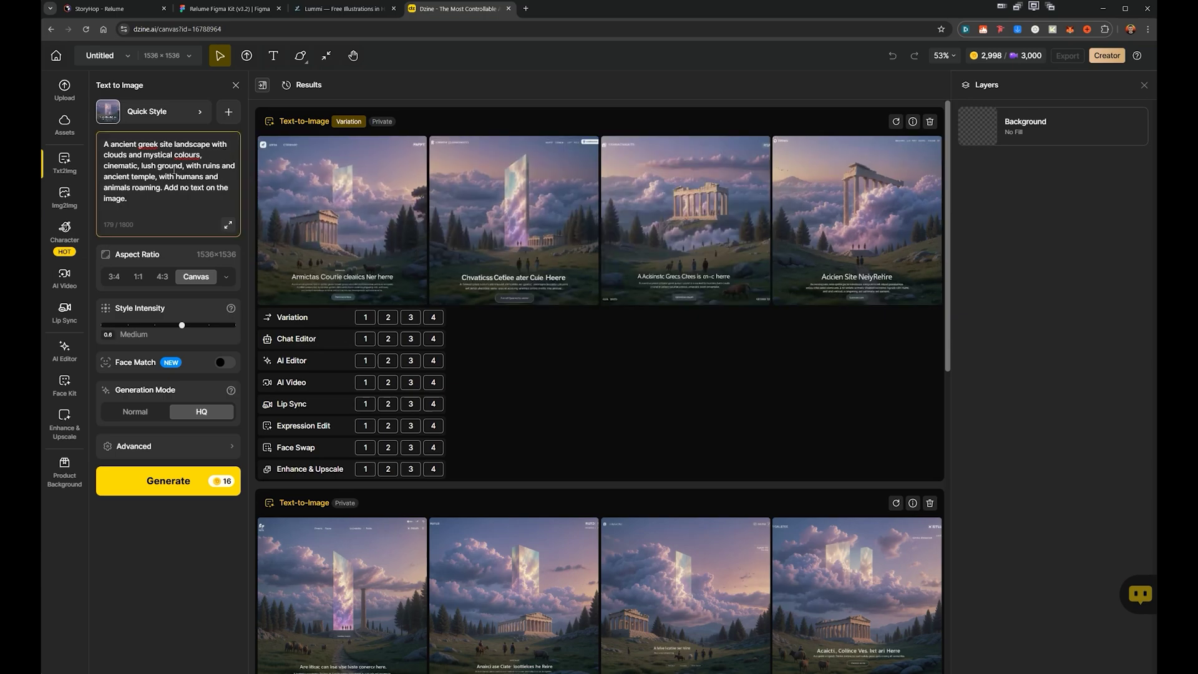
type("2")
- Extend the prompt with the humans "walking in the center of the path" and "Portal should look like a door."
left_click(210, 177)
type("walking in the center")
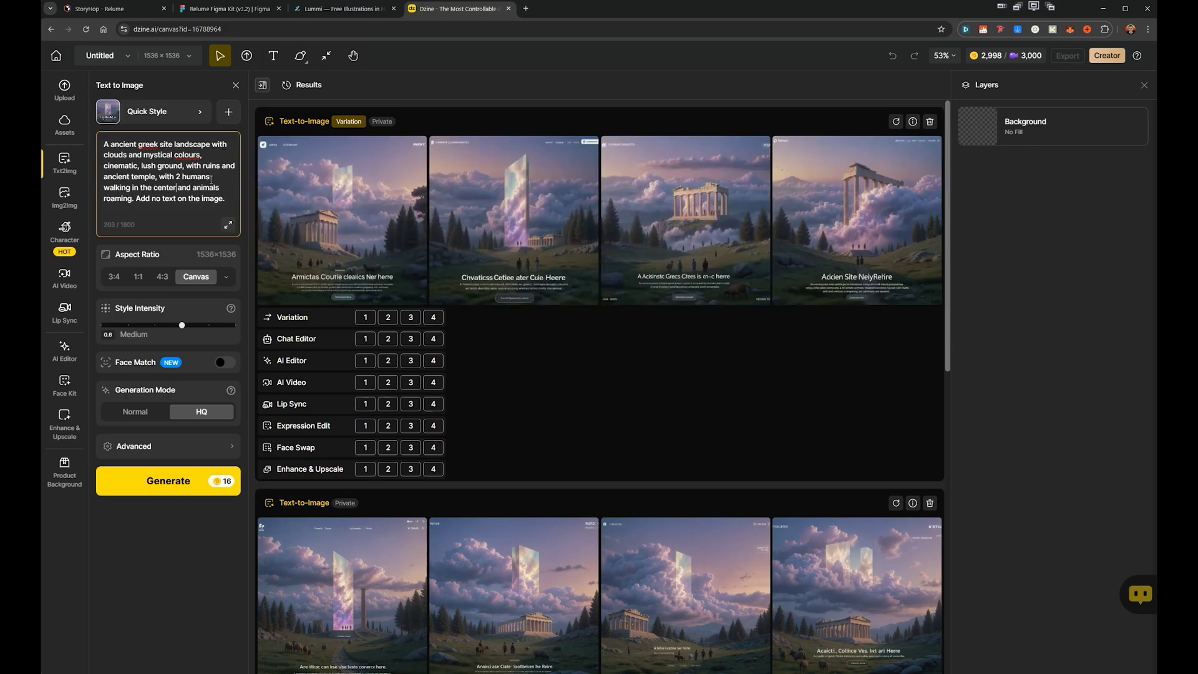
type(" of the path and animals roaming. Portal should look like a door.")
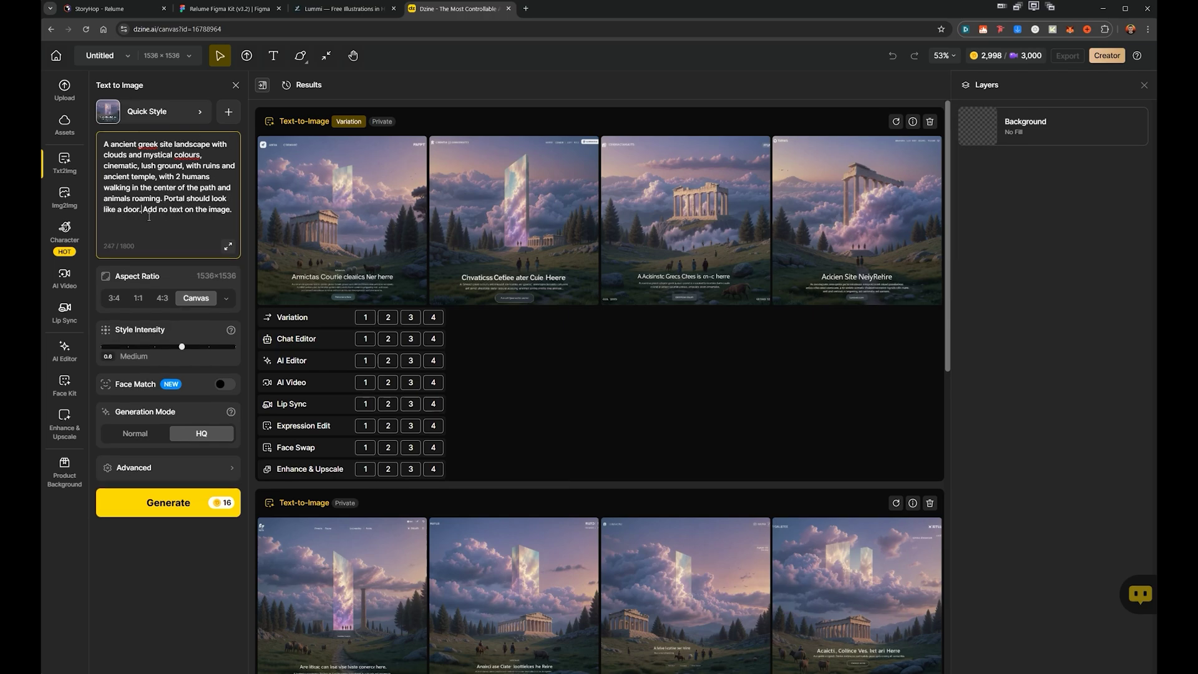
- Raise the style intensity to 0.8 (Strong) and generate the images from the revised prompt
left_click_drag(144, 210, 232, 212)
left_click(202, 210)
left_click_drag(182, 348, 214, 354)
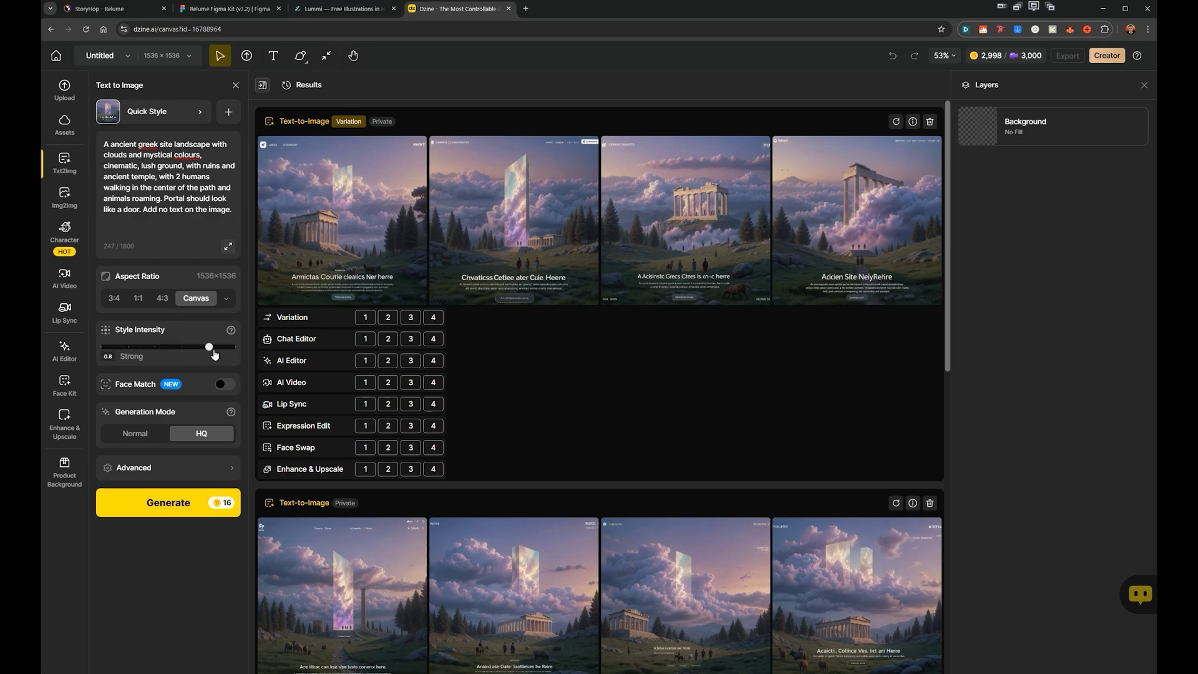
left_click(181, 508)
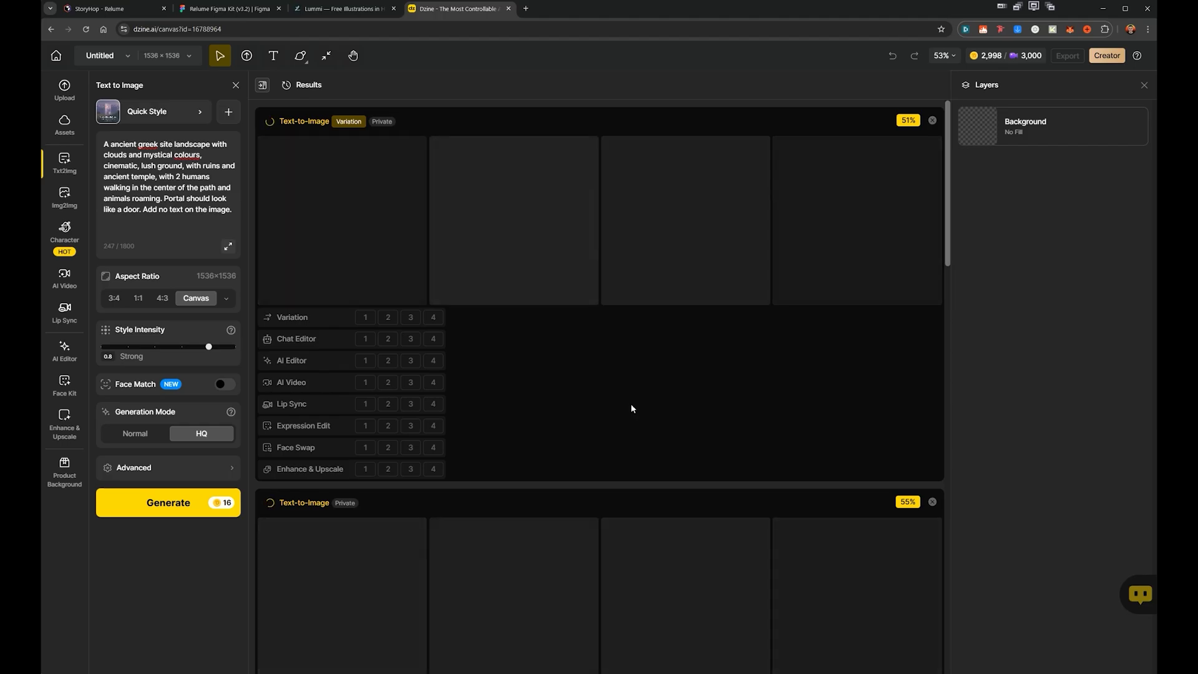
- Switch to Lummi, search the illustrations for "ancient greece ruins" and browse the results for suitable imagery
left_click(360, 13)
scroll(167, 69, "down", 12)
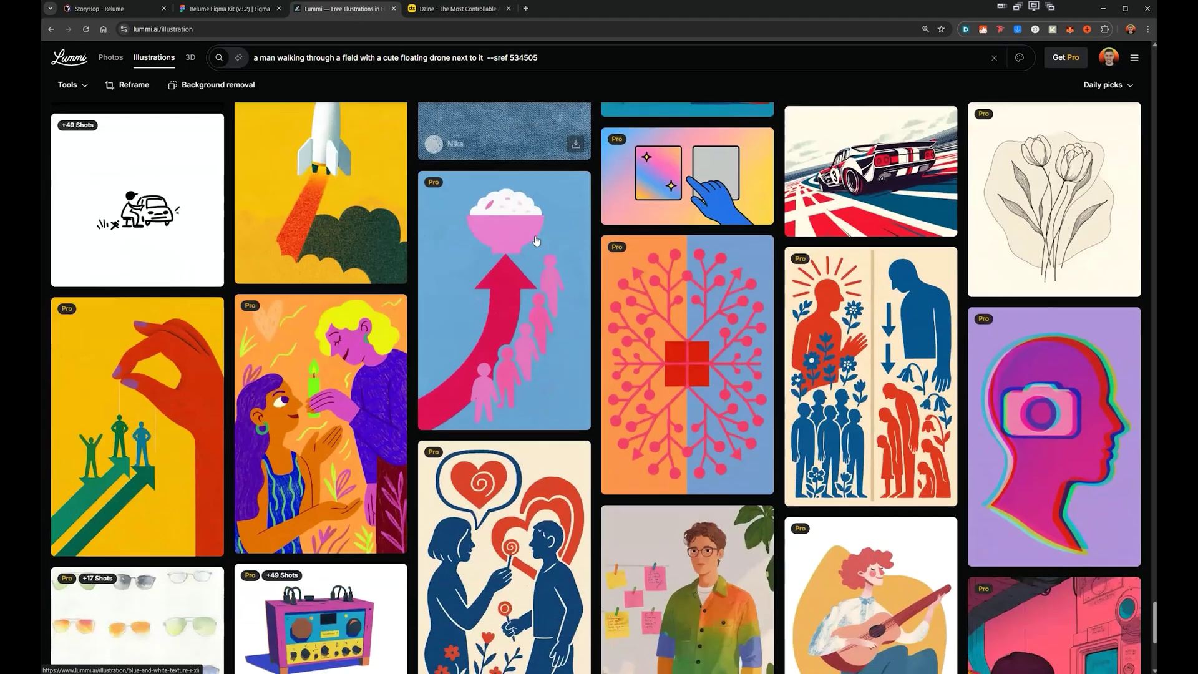
left_click(167, 66)
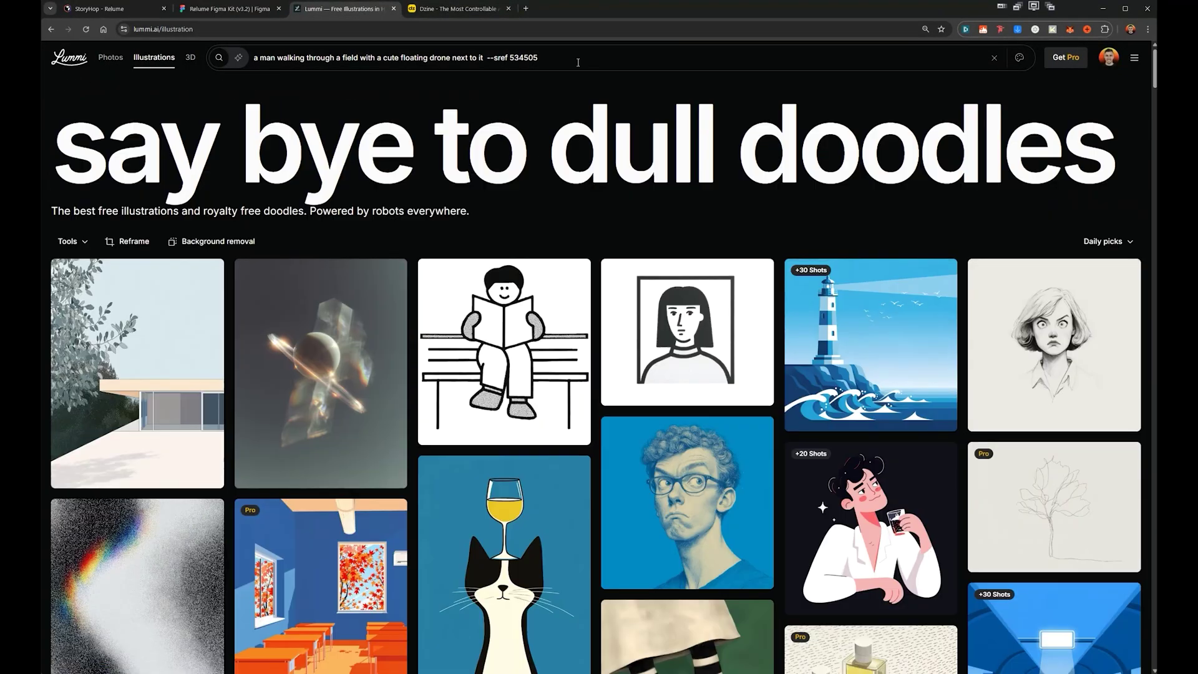
left_click_drag(578, 61, 279, 86)
type("ancient greece")
key("Return")
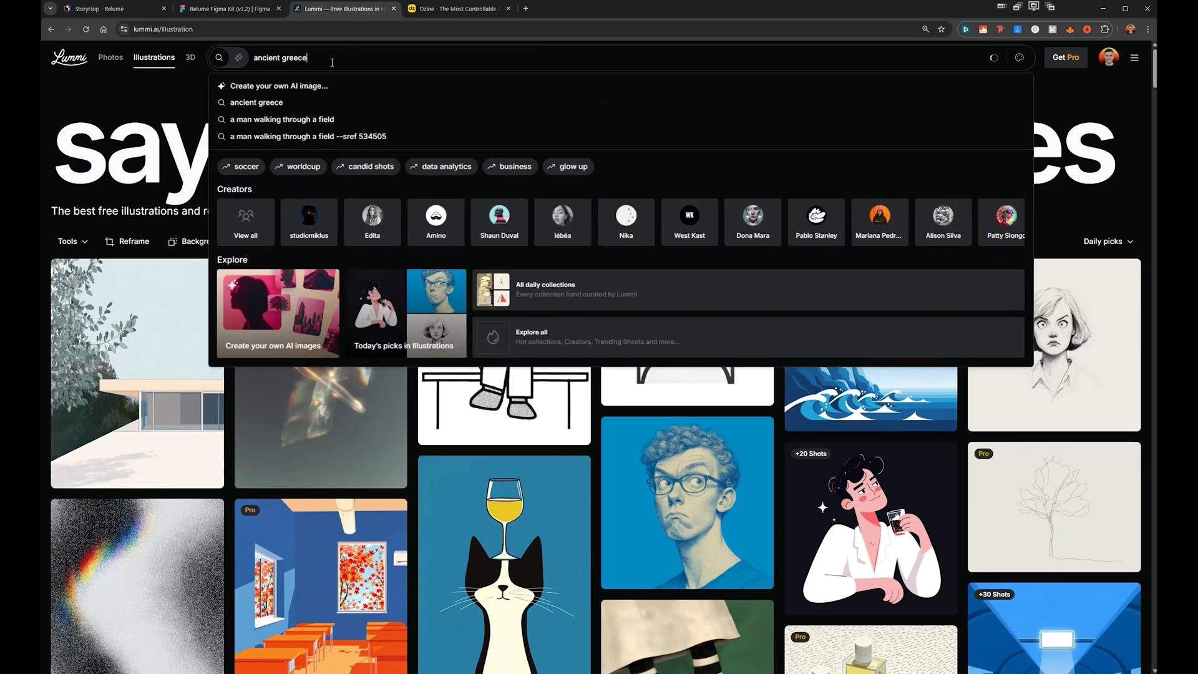
type("ruins")
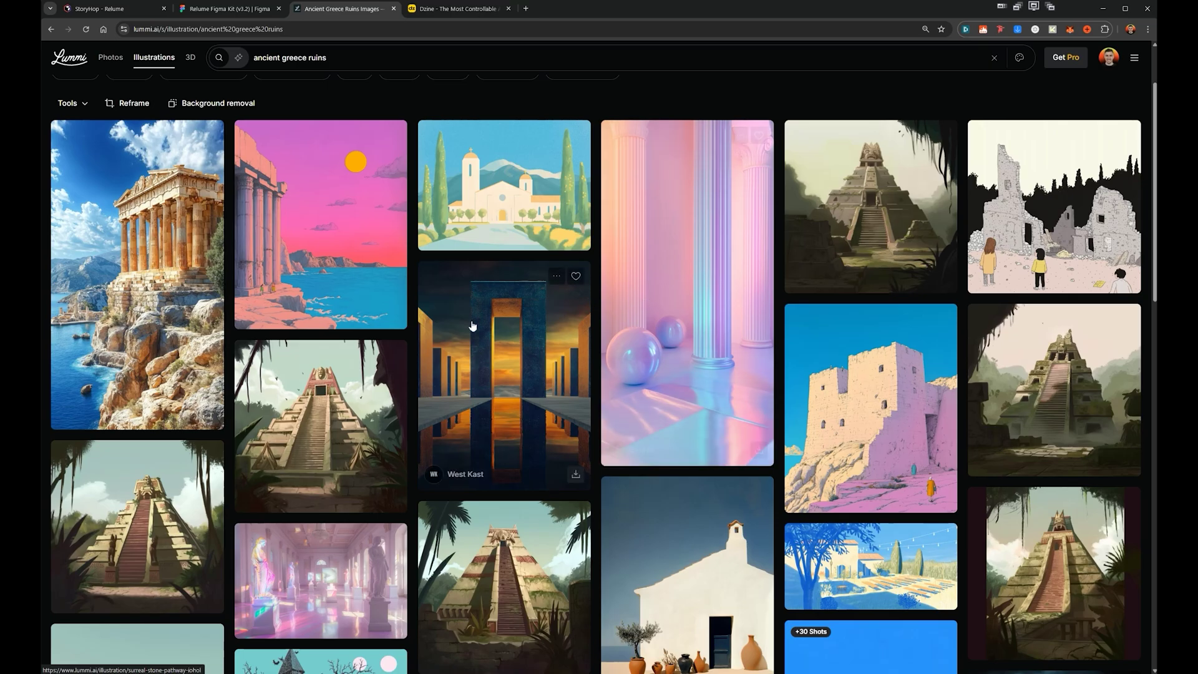
scroll(452, 283, "down", 5)
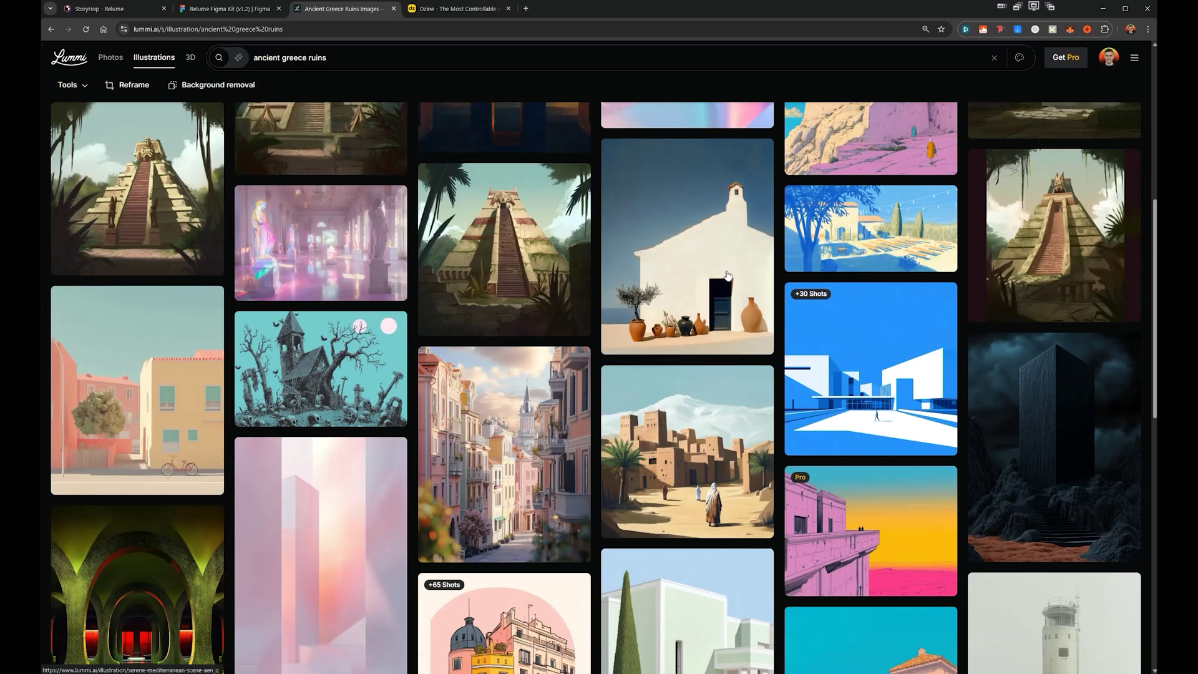
scroll(452, 283, "down", 13)
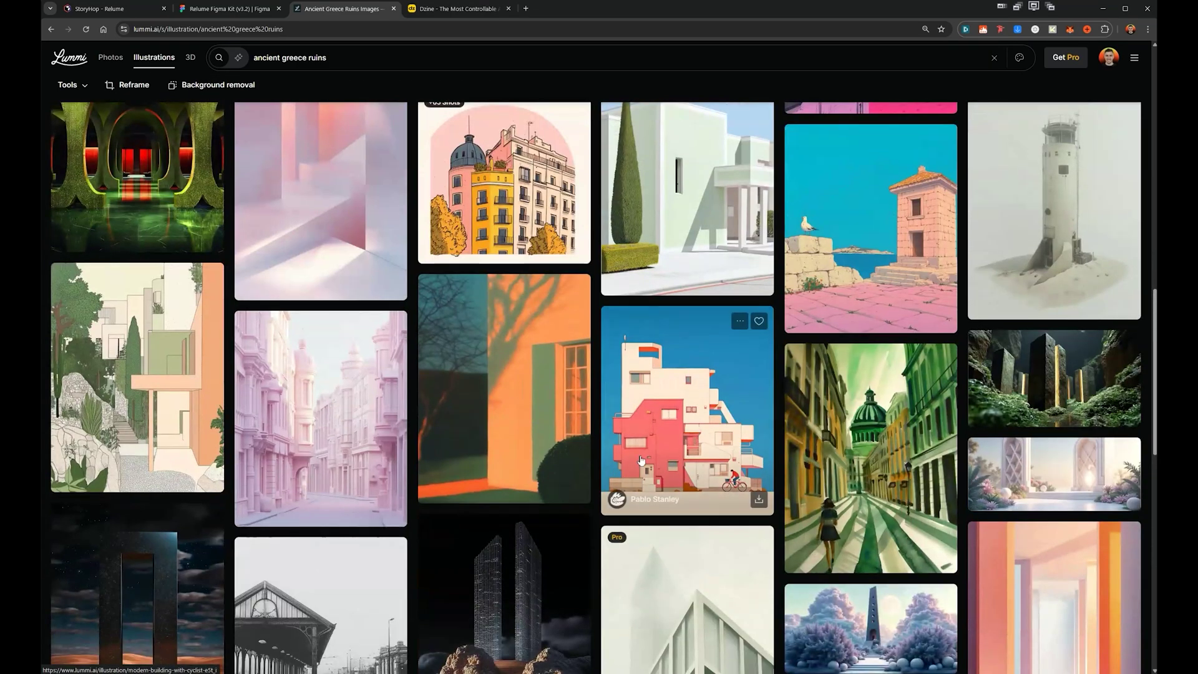
scroll(538, 408, "up", 2)
scroll(160, 349, "down", 4)
scroll(160, 355, "down", 6)
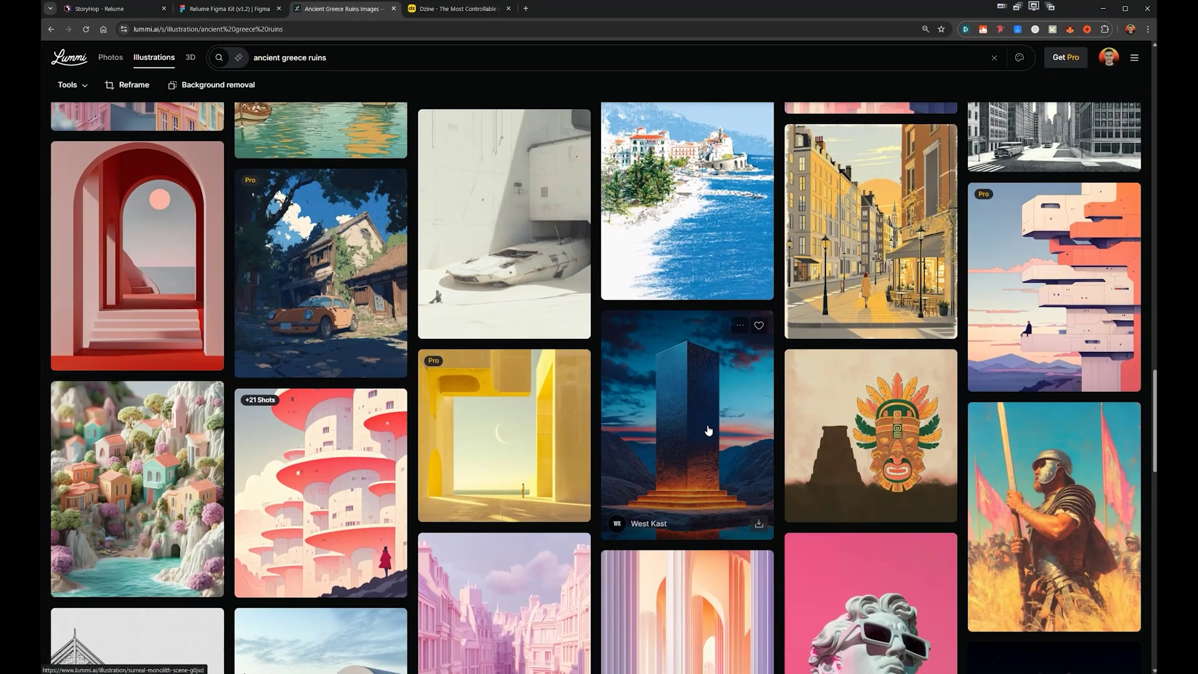
- Look further through the ancient Greece ruins illustrations for suitable imagery
scroll(707, 428, "down", 3)
right_click(716, 189)
left_click(743, 82)
scroll(733, 122, "down", 7)
- Switch to Dzine and compare the generated portal and temple images at full size
left_click(451, 9)
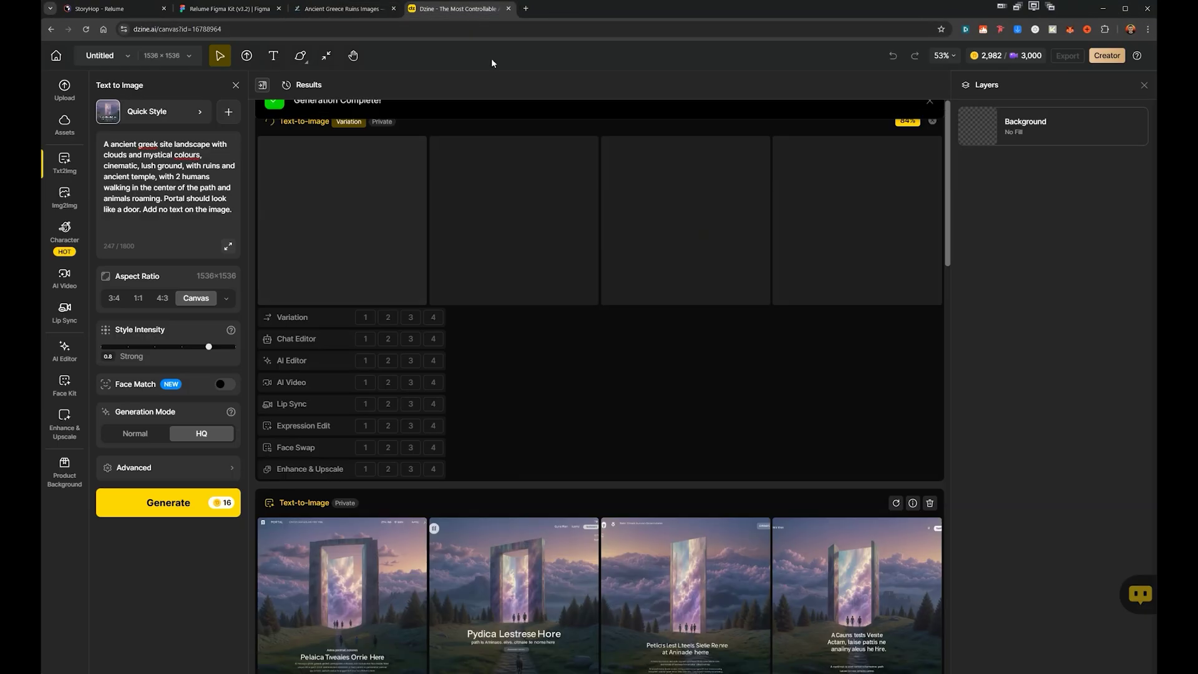
scroll(785, 400, "down", 3)
left_click(785, 400)
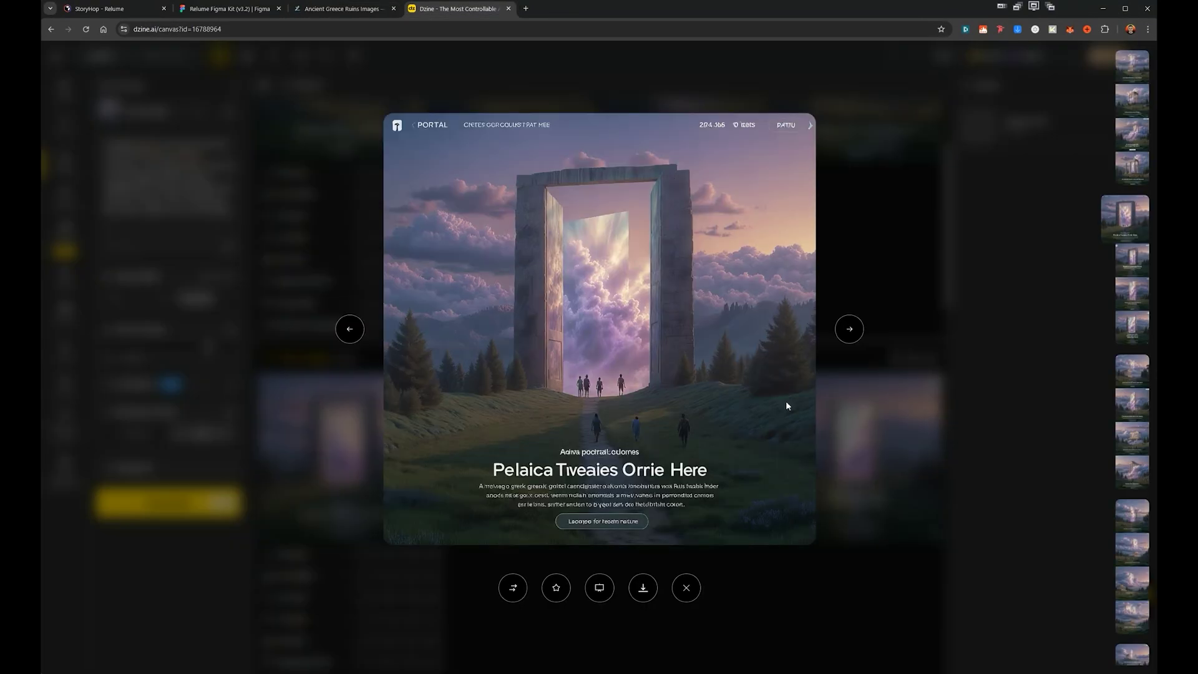
key("Right")
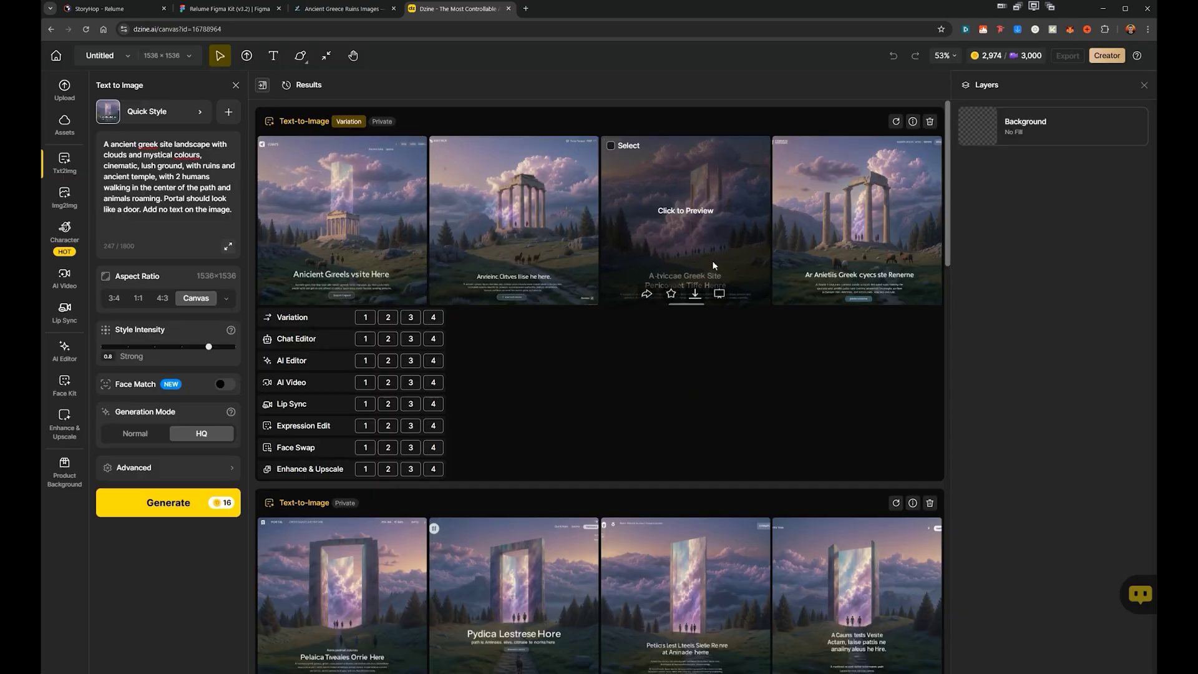
left_click(713, 265)
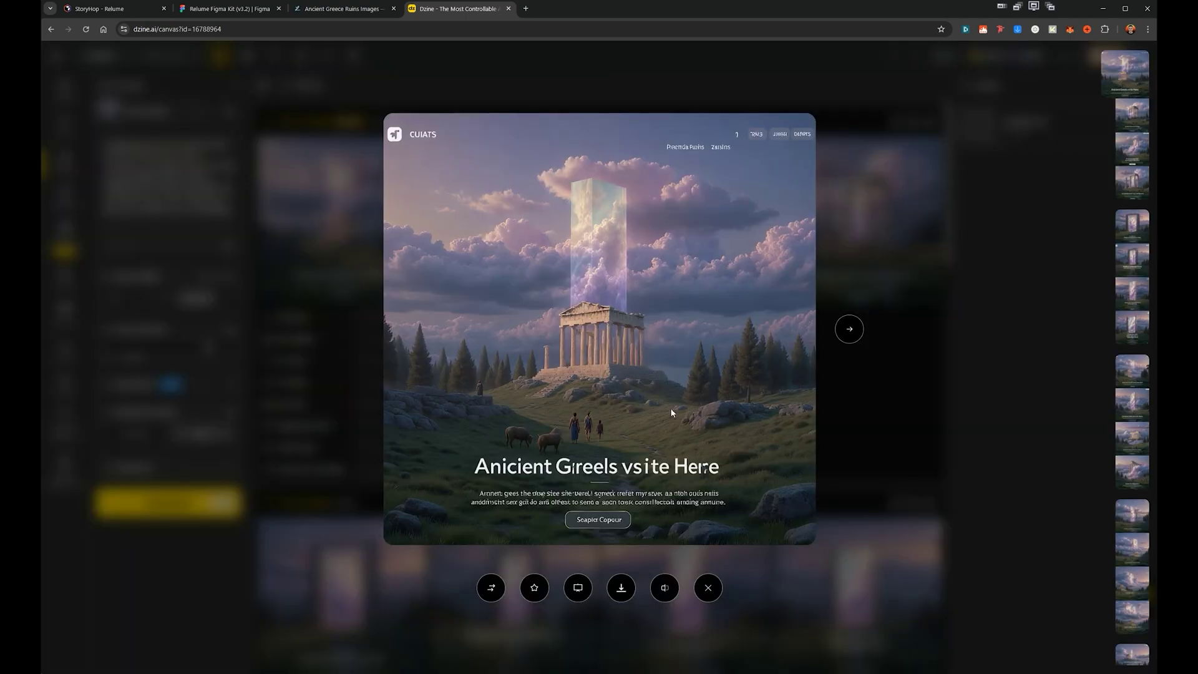
- Download the first temple image of the newest batch as a JPG with 4x upscaling
left_click(621, 587)
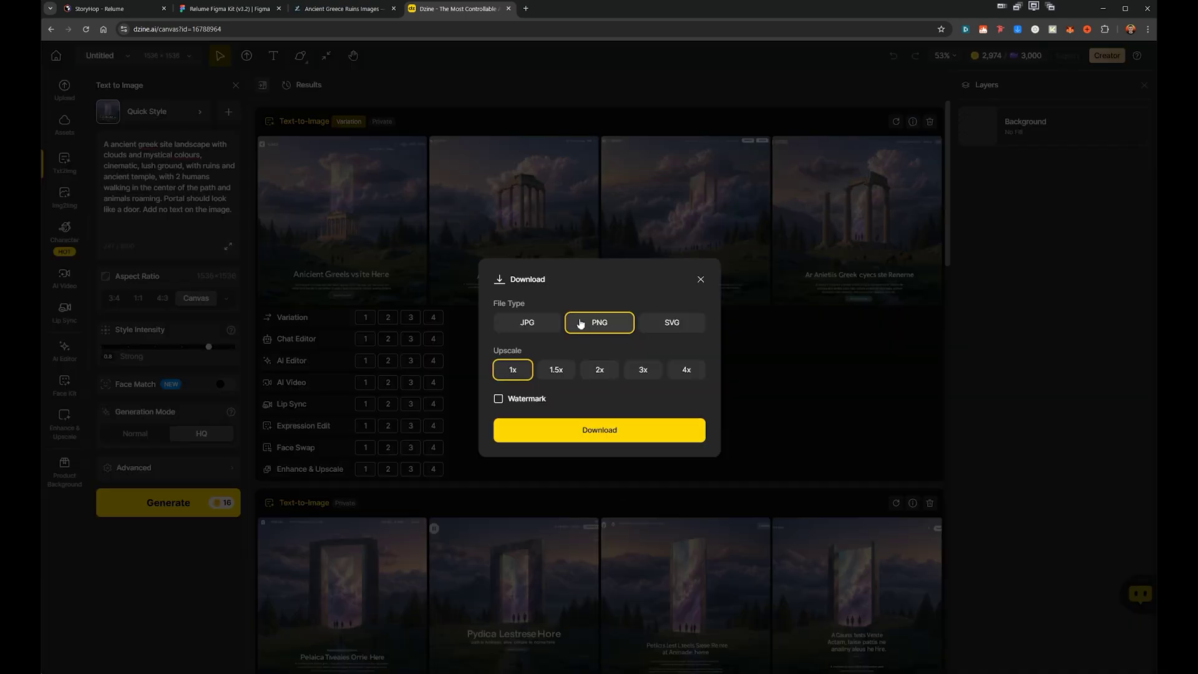
left_click(680, 374)
left_click(599, 433)
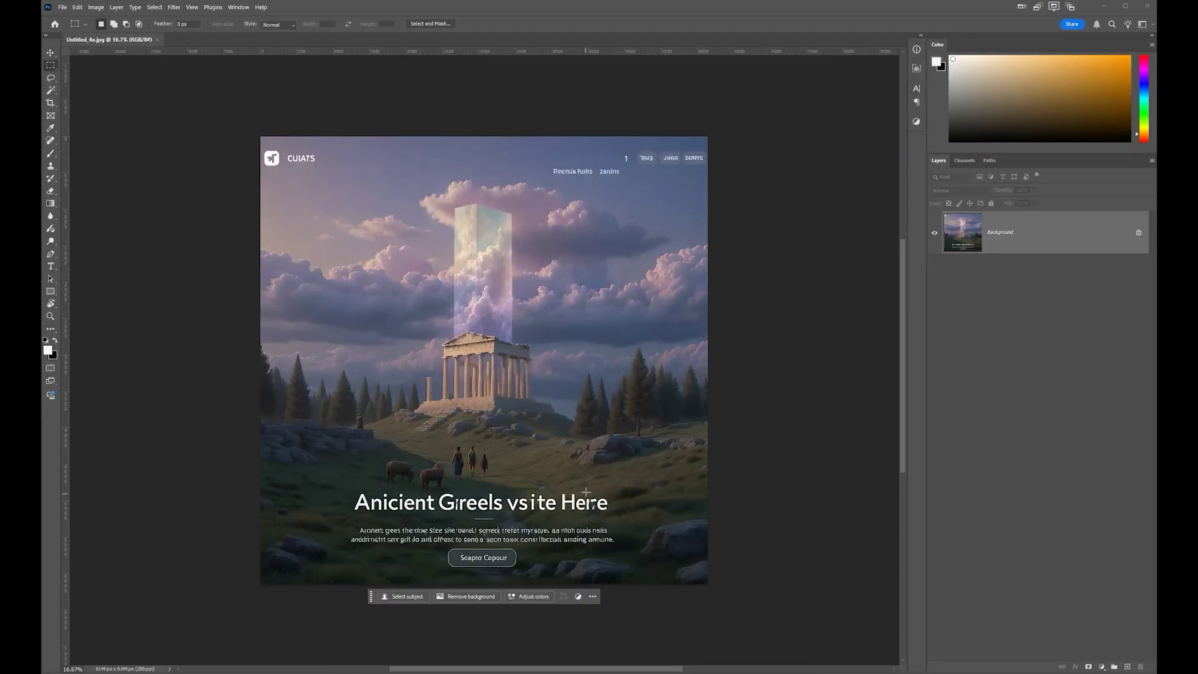
- In Photoshop, remove the headline, paragraph and button text from the lower part of the temple image with an unprompted Generative Fill
left_click_drag(345, 572, 612, 491)
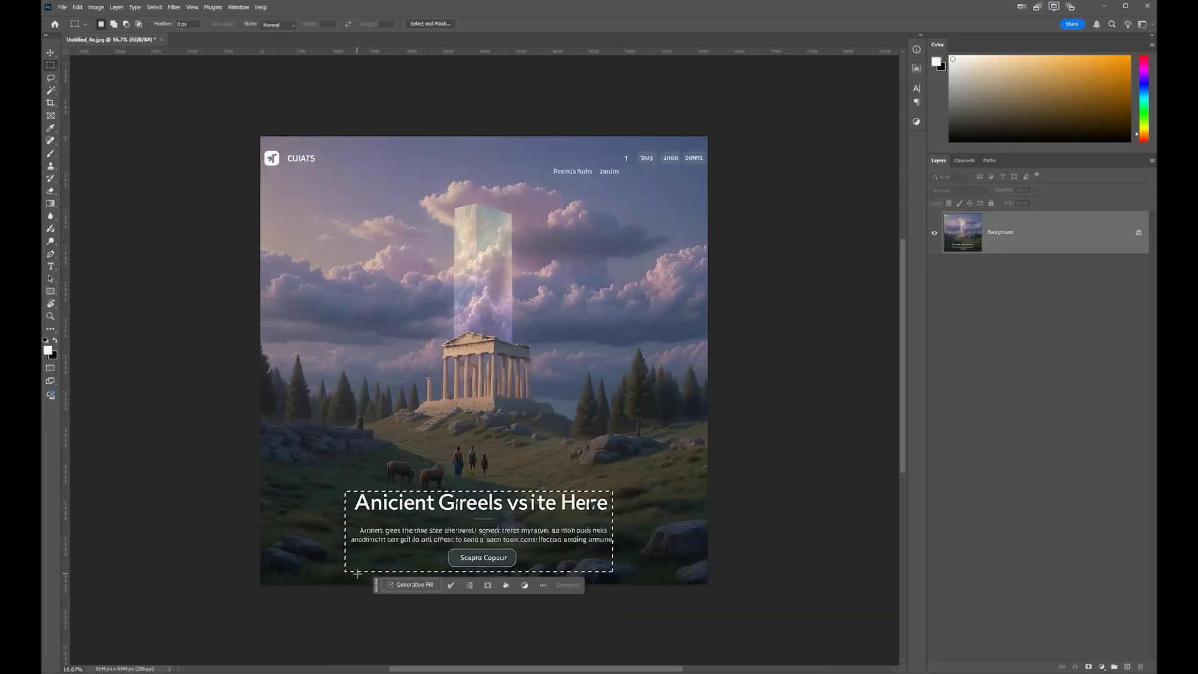
left_click(400, 585)
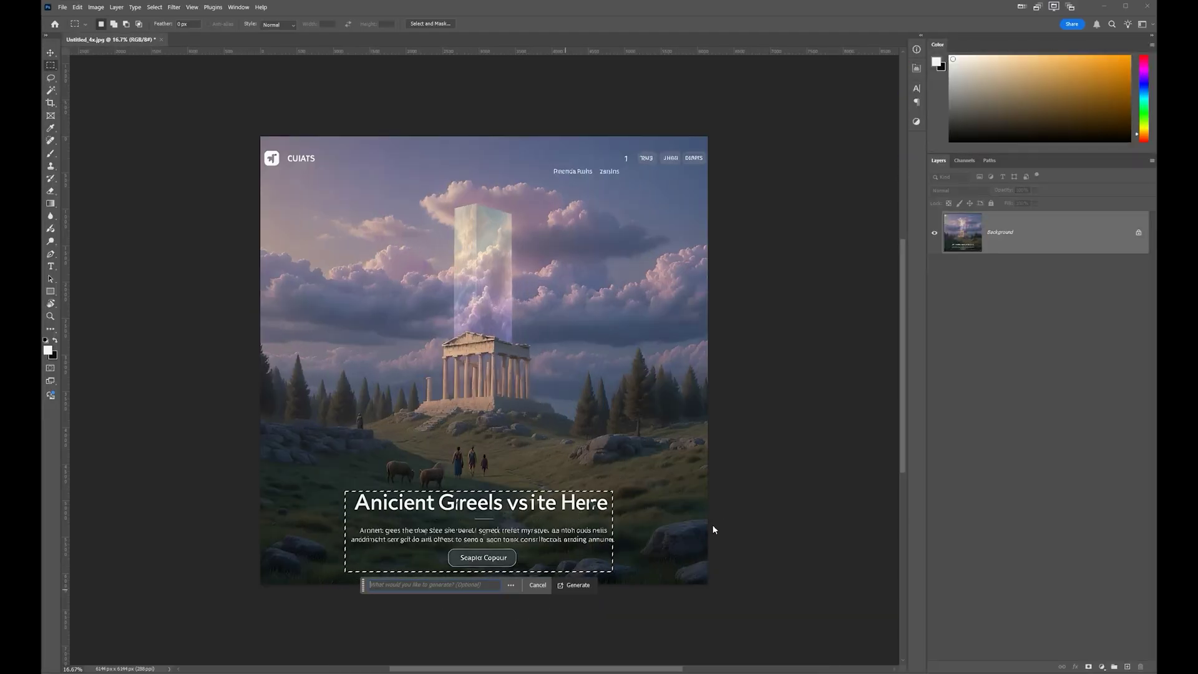
left_click(575, 585)
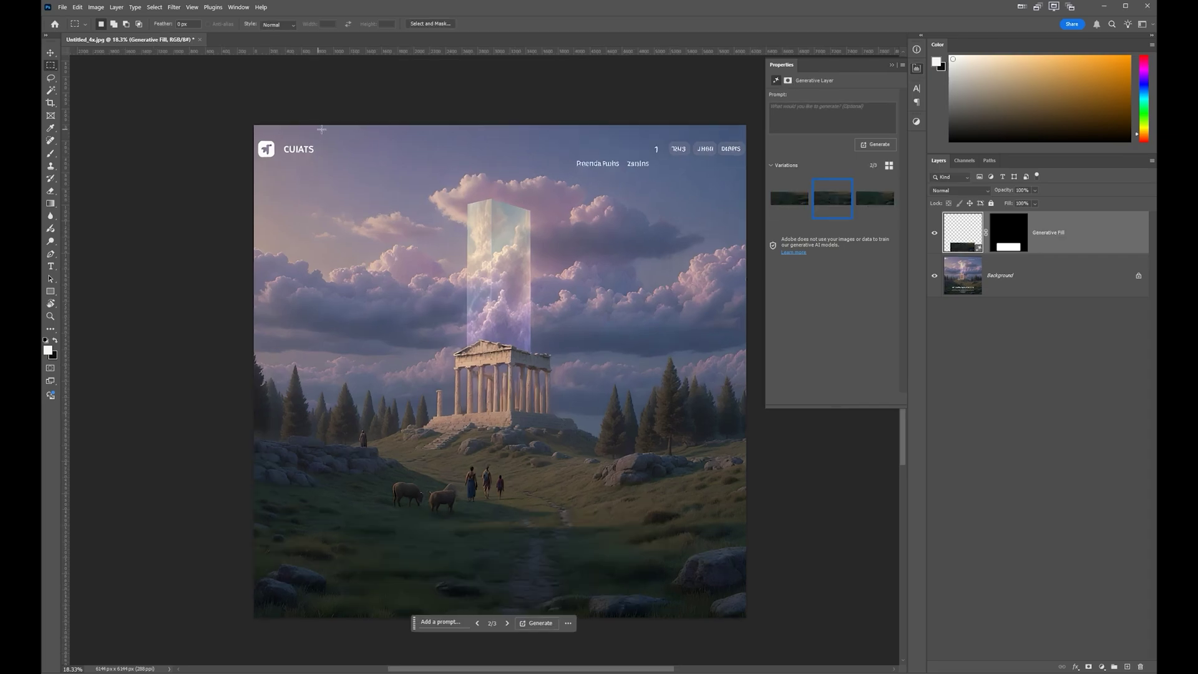
- Remove the logo and navigation text from the sky along the image's upper edge with Generative Fill
left_click_drag(321, 129, 253, 167)
left_click_drag(564, 125, 751, 177)
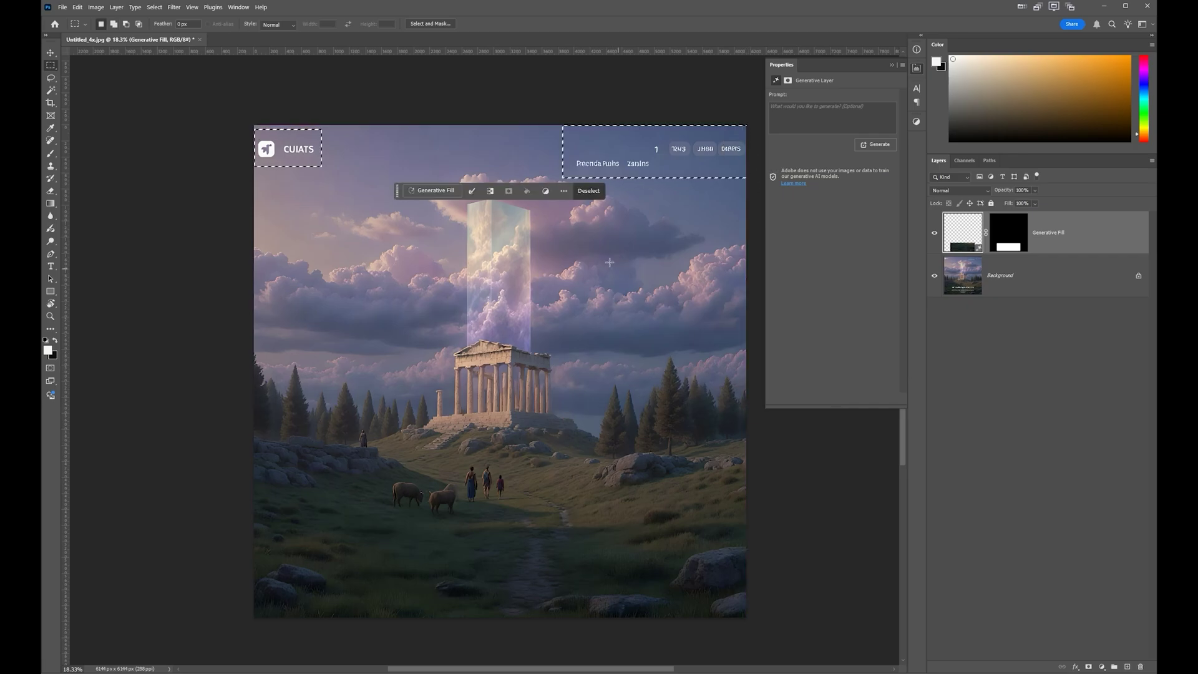
left_click(430, 190)
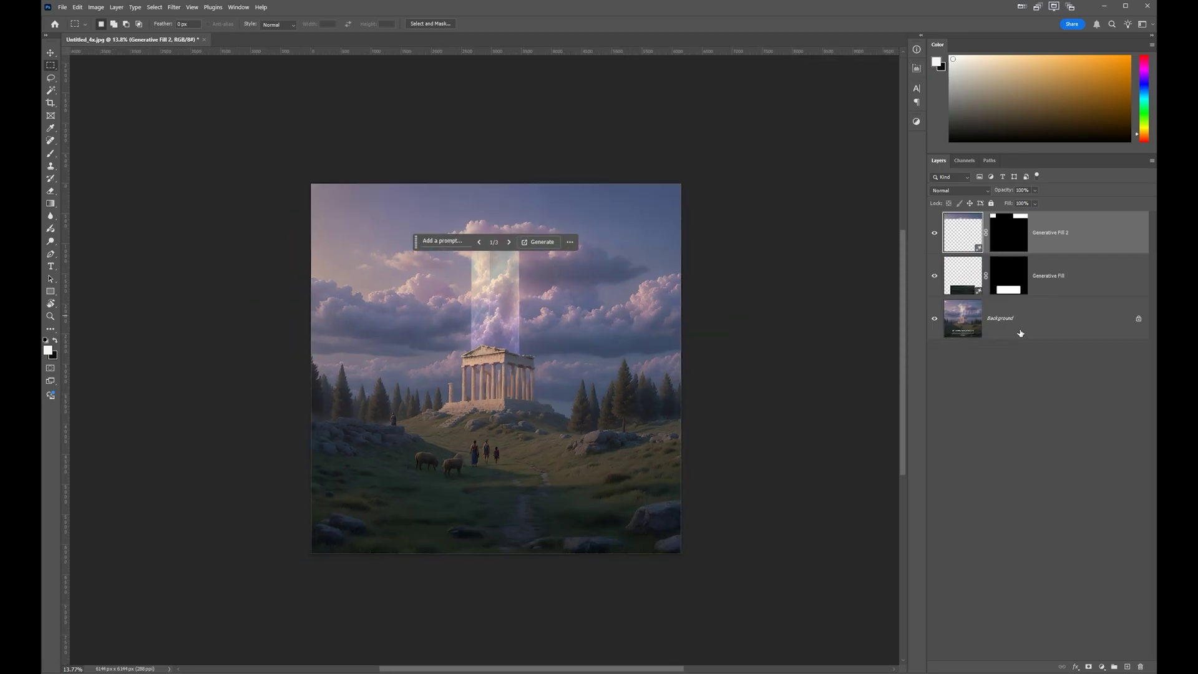
- Stamp all visible layers into a new layer and set the canvas size to 2560 by 1440 pixels
key("ctrl+shift+alt+e")
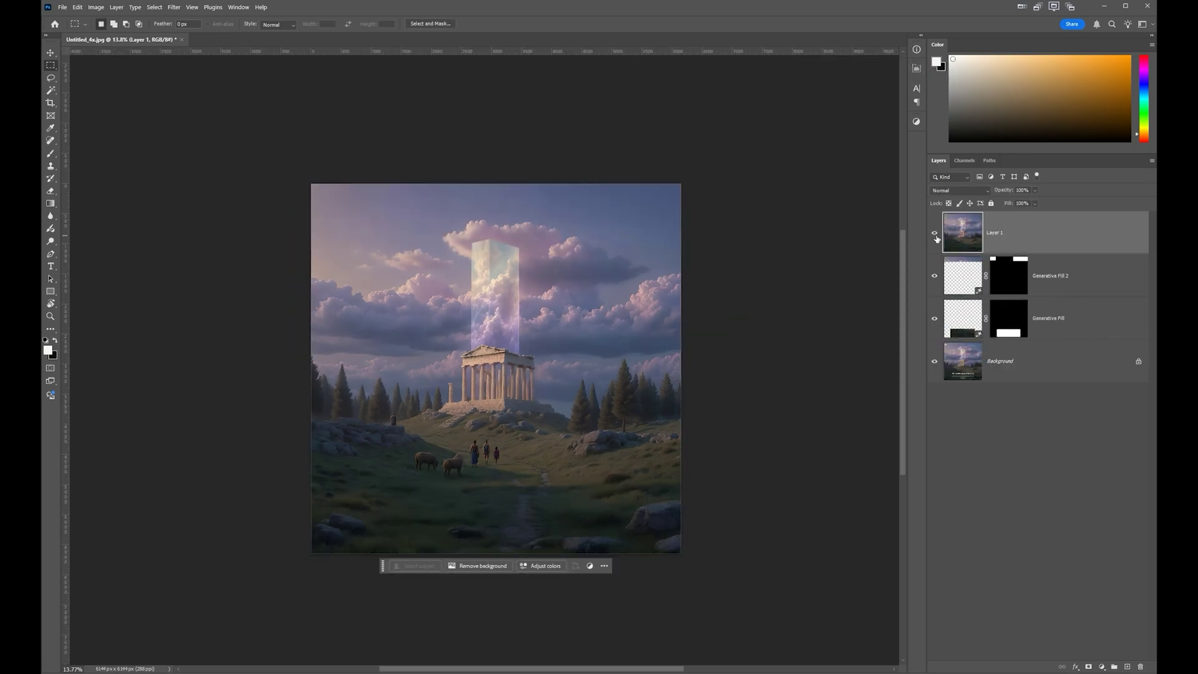
key("ctrl+alt+c")
key("Escape")
key("c")
key("ctrl+alt+c")
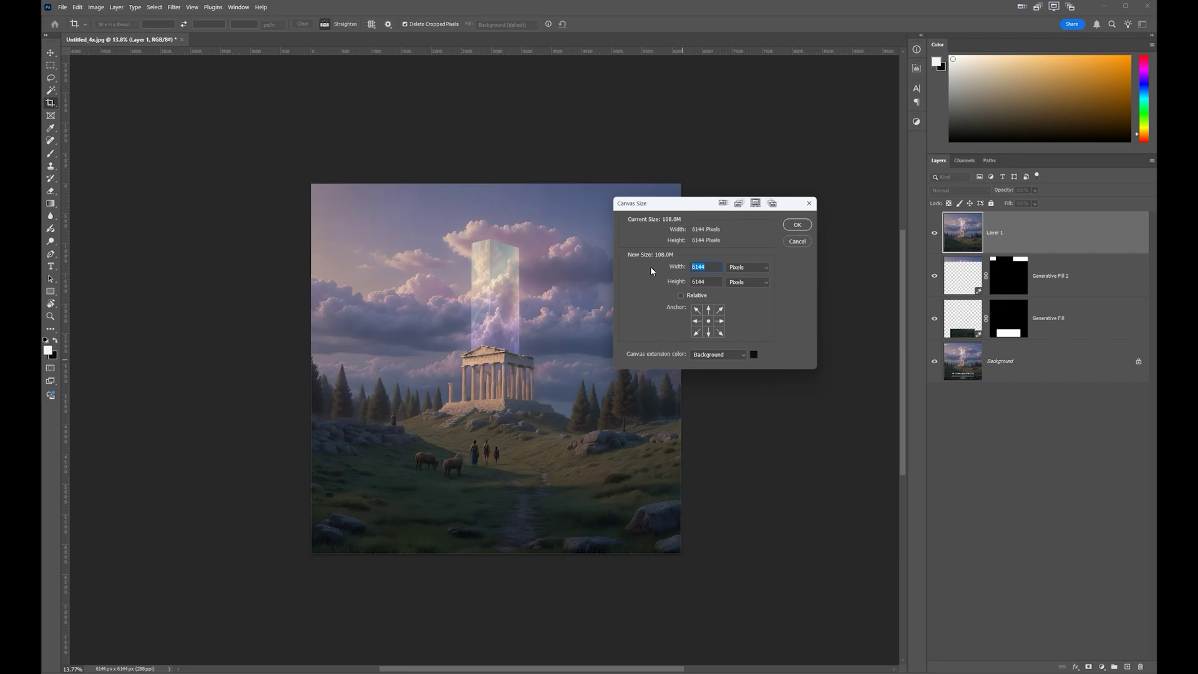
type("2560")
key("Return")
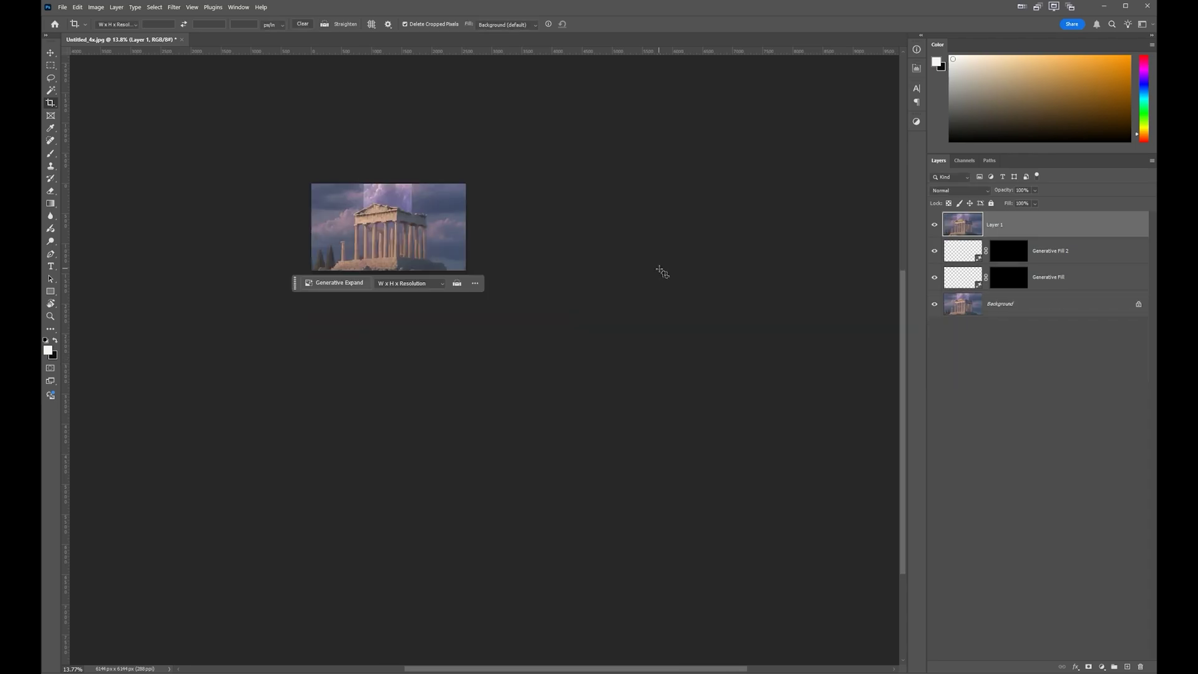
- Scale the merged temple layer down to the canvas width, with the temple, people and sheep in frame
key("ctrl+t")
left_click_drag(573, 412, 446, 227)
key("Return")
key("c")
key("ctrl+0")
- Open the merged layer in the Camera Raw Filter and set Vibrance to +30 and Saturation to +9
left_click(169, 11)
left_click(236, 85)
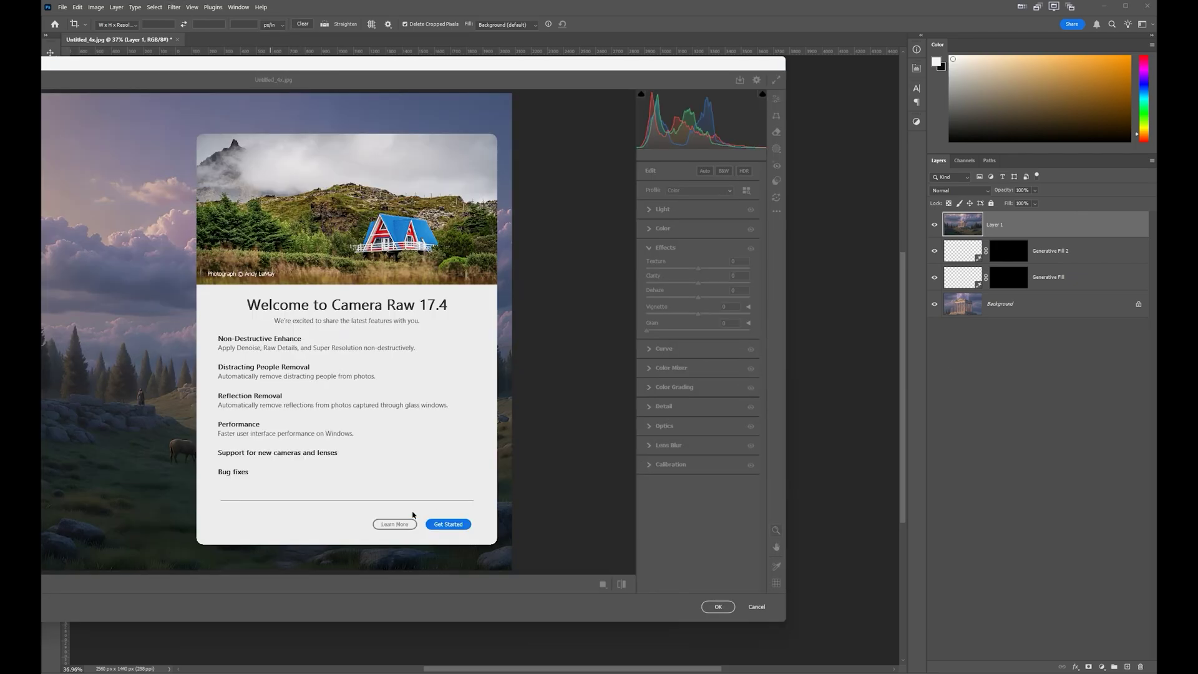
left_click(434, 523)
left_click_drag(864, 213, 882, 261)
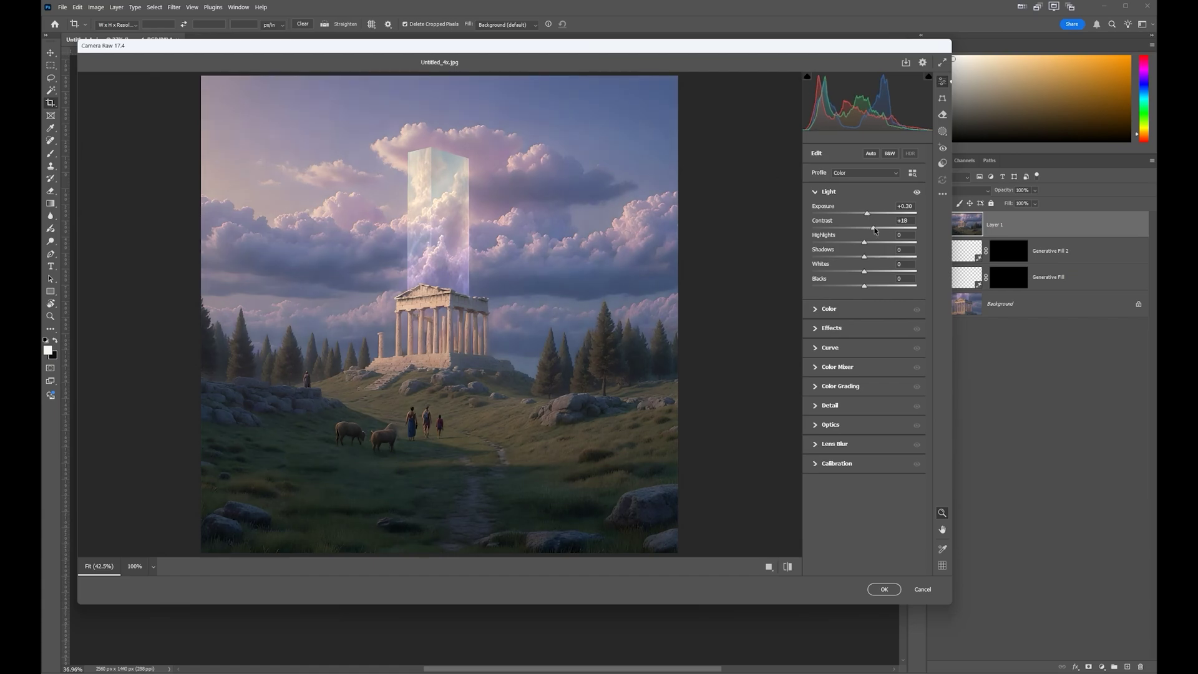
left_click(818, 309)
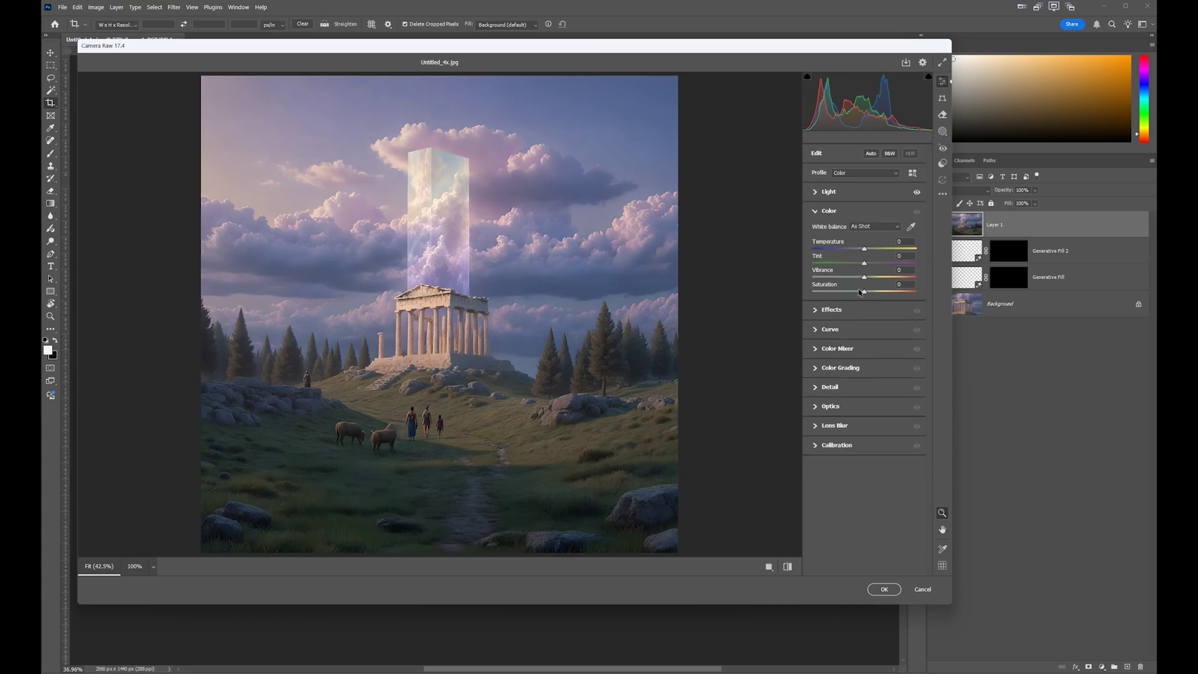
mouse_move(890, 290)
left_mouse_down()
mouse_move(911, 292)
mouse_move(864, 291)
mouse_move(872, 277)
mouse_move(869, 293)
left_mouse_up()
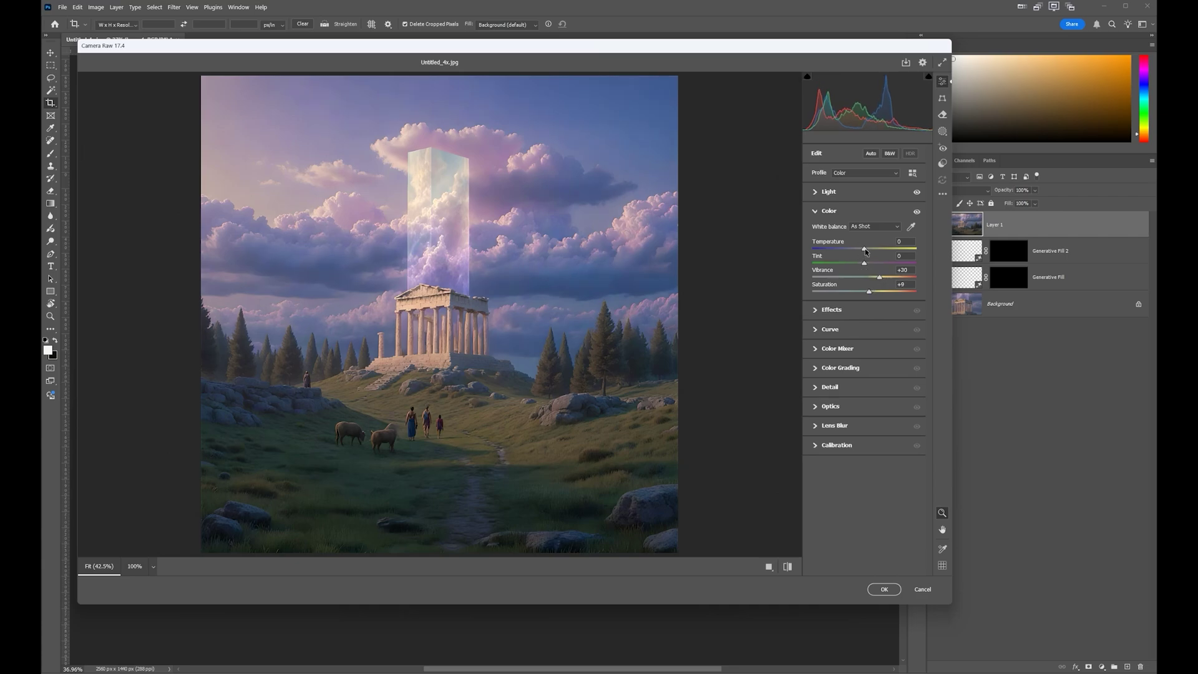
left_click_drag(865, 252, 867, 253)
- Adjust the Grain and raise the Texture slightly in the Camera Raw effects
left_click(864, 309)
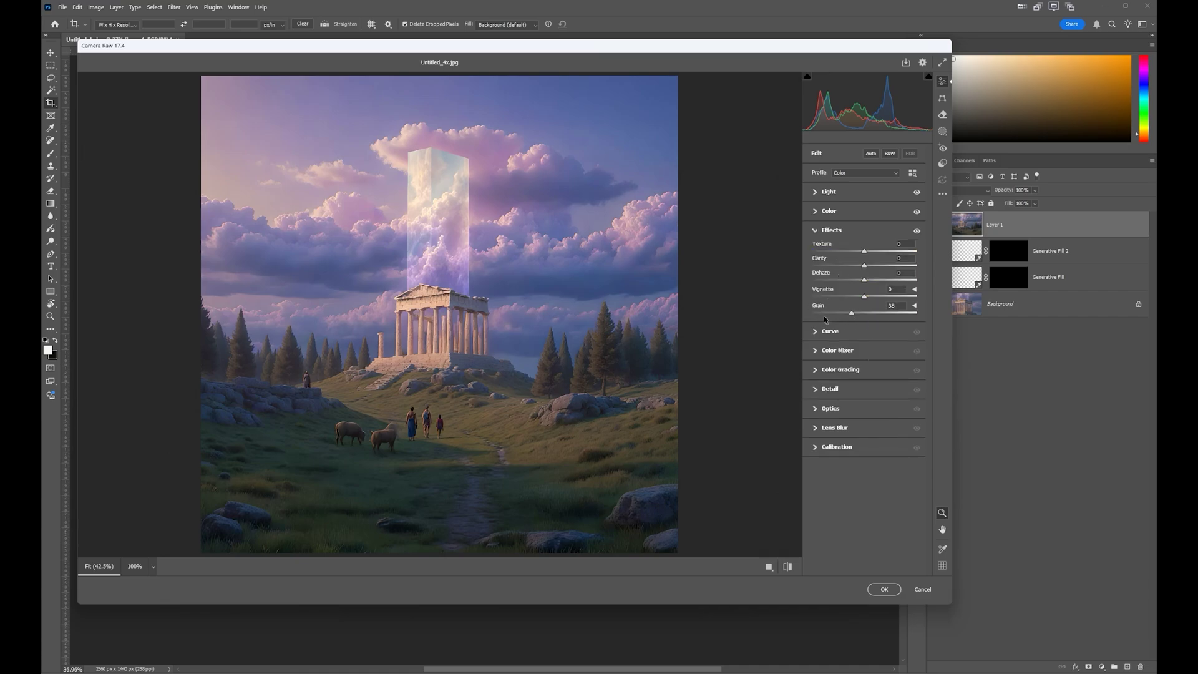
left_click_drag(851, 313, 899, 317)
left_click_drag(864, 251, 876, 253)
- Set Exposure +0.30, Contrast +17, Shadows +33 and Whites +50, apply the filter and compare the layer before and after
left_click(822, 192)
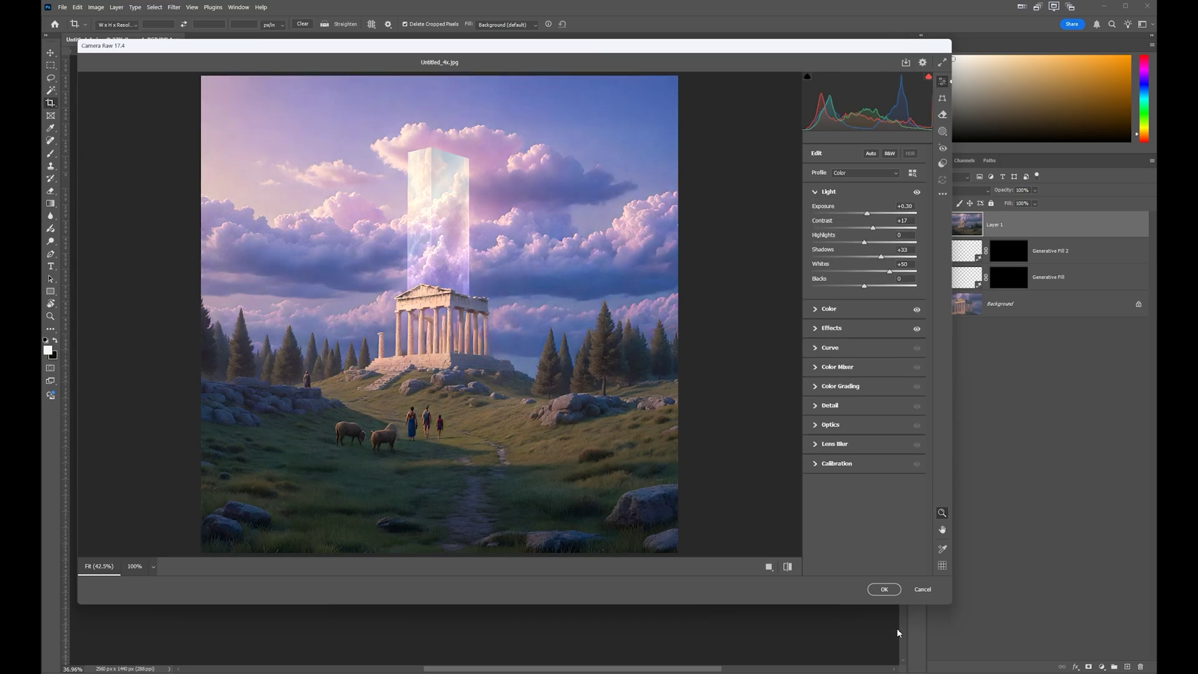
left_click(883, 589)
scroll(517, 217, "up", 2)
left_click(934, 225)
left_click(934, 225)
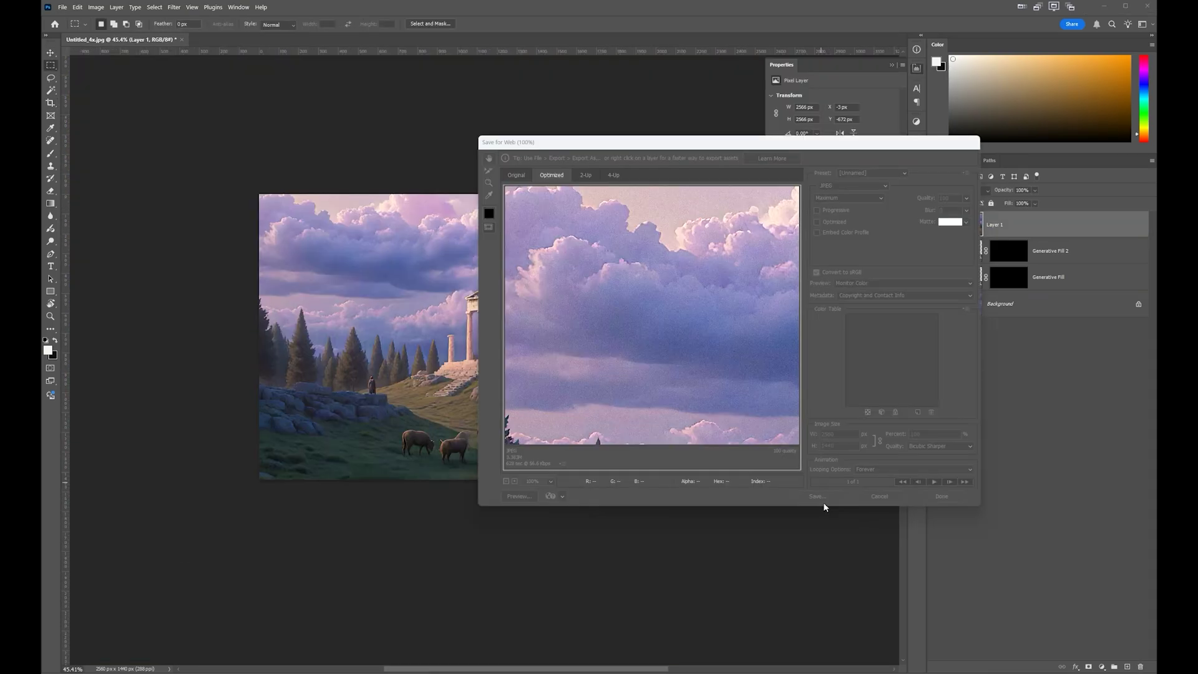
- Export the edited temple image for web as Gero_8x.jpg in the StoryHop folder
left_click(817, 496)
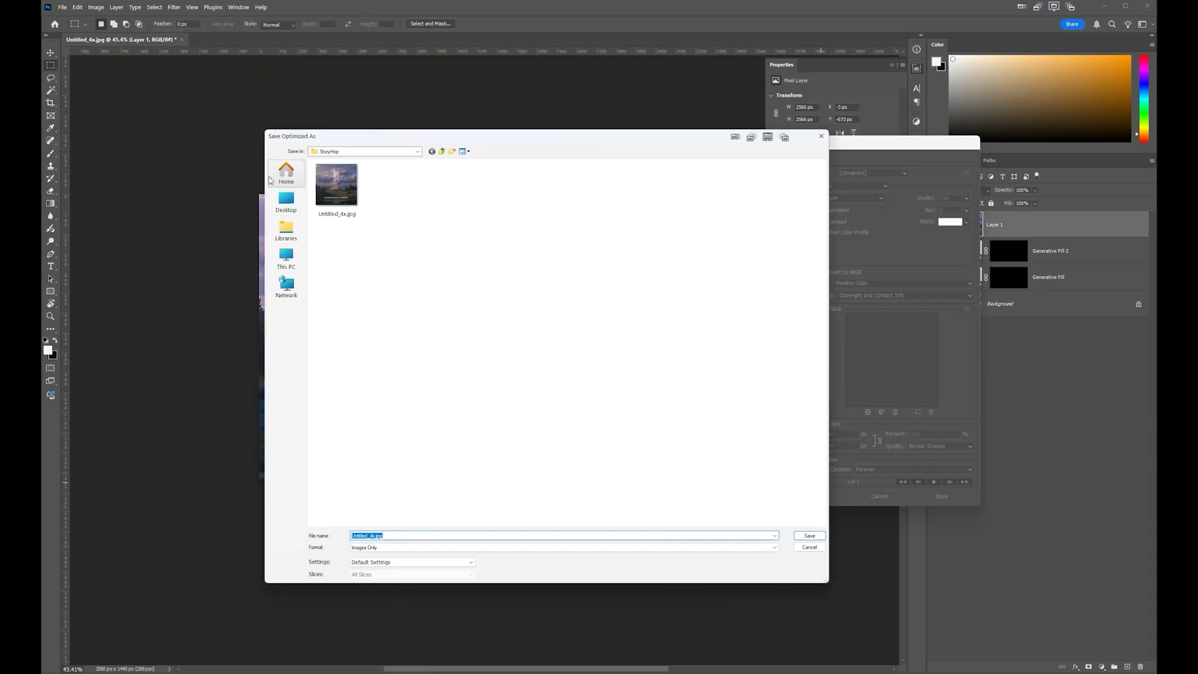
type("Gero_8x.jpg")
key("Return")
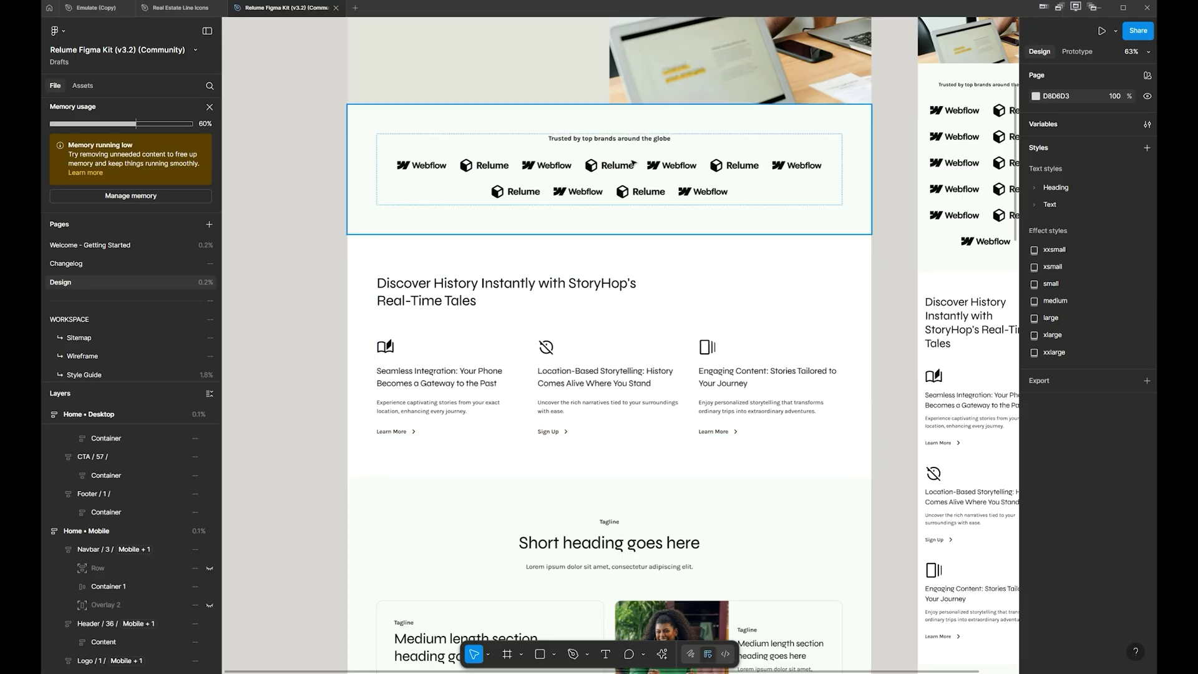
- Switch to Figma and replace the homepage hero's image with the exported temple picture
left_click_drag(607, 134, 546, 483)
double_click(641, 246)
left_click(1035, 356)
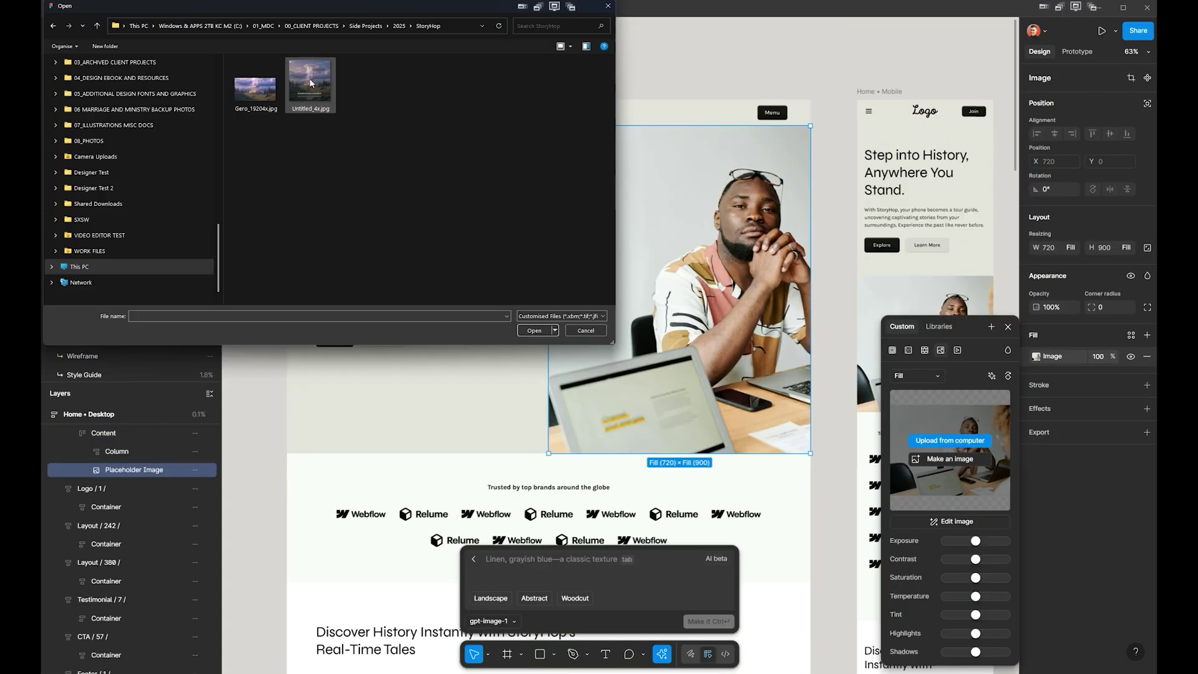
double_click(256, 85)
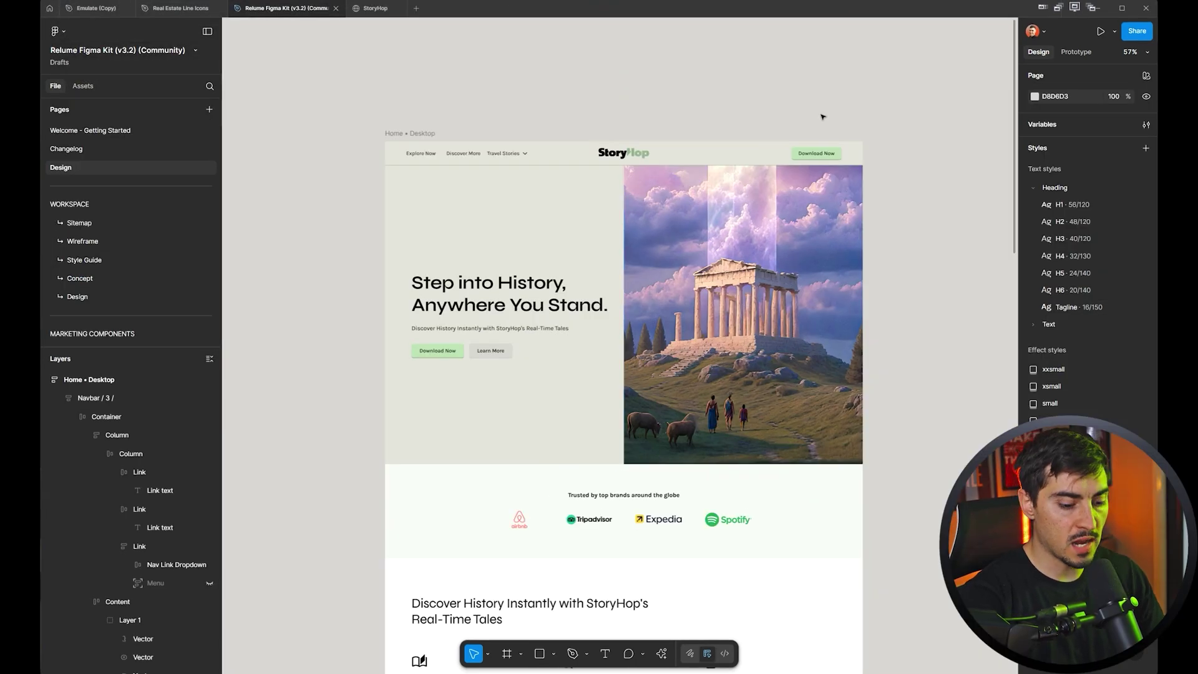
- Hide the interface and review the StoryHop homepage design from the hero section down to the footer
key("ctrl+backslash")
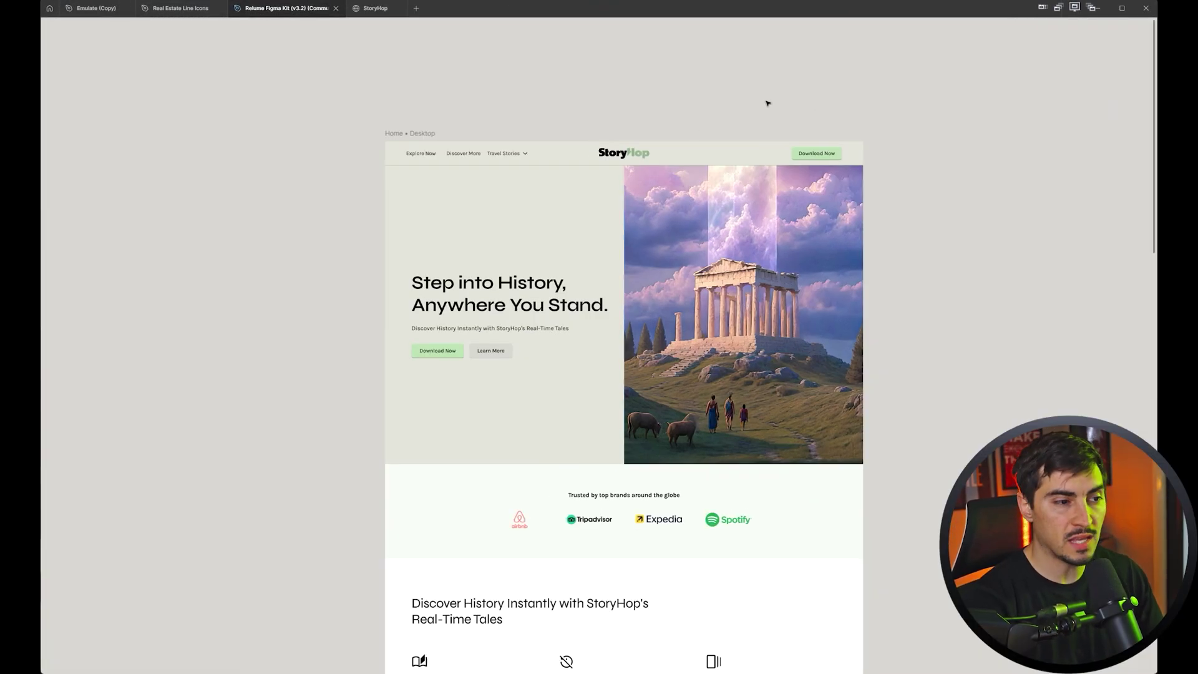
scroll(588, 244, "up", 3)
scroll(925, 277, "up", 2)
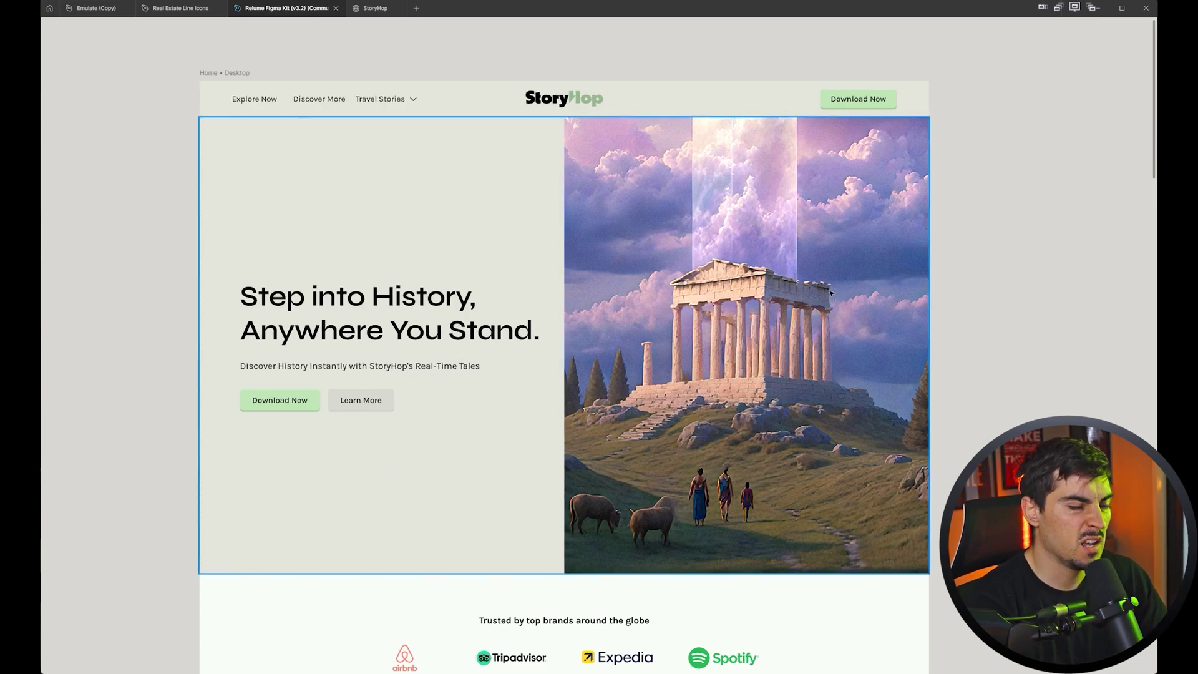
scroll(608, 269, "down", 2)
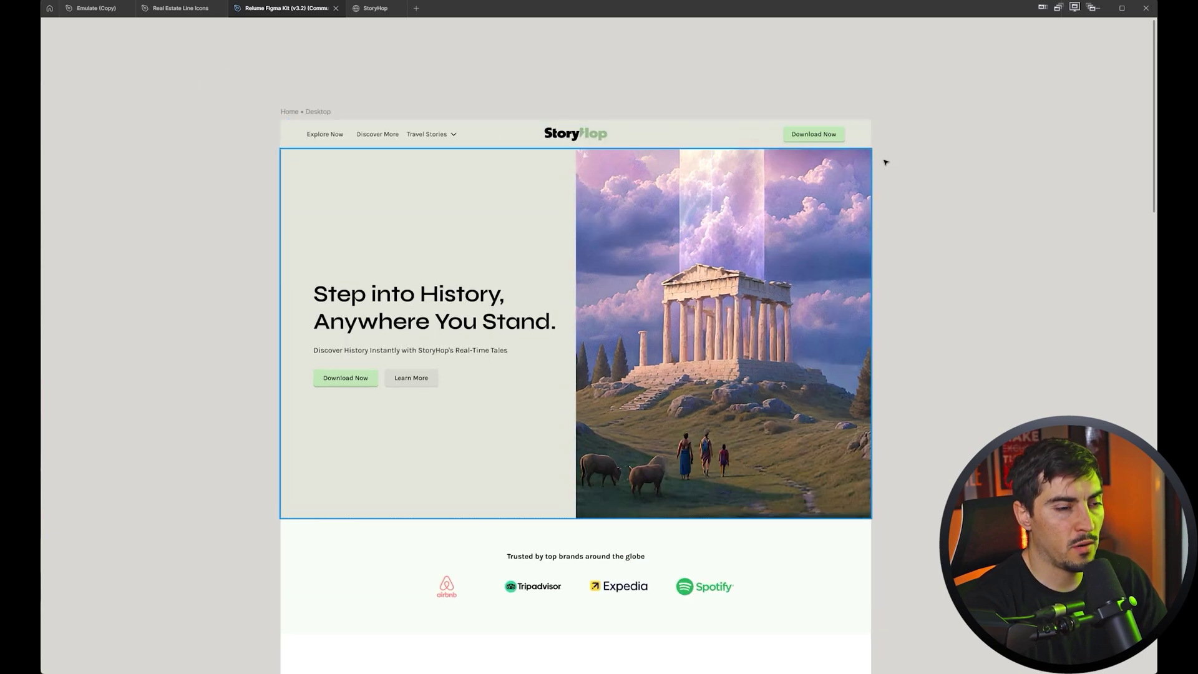
scroll(889, 168, "down", 1)
scroll(892, 178, "down", 7)
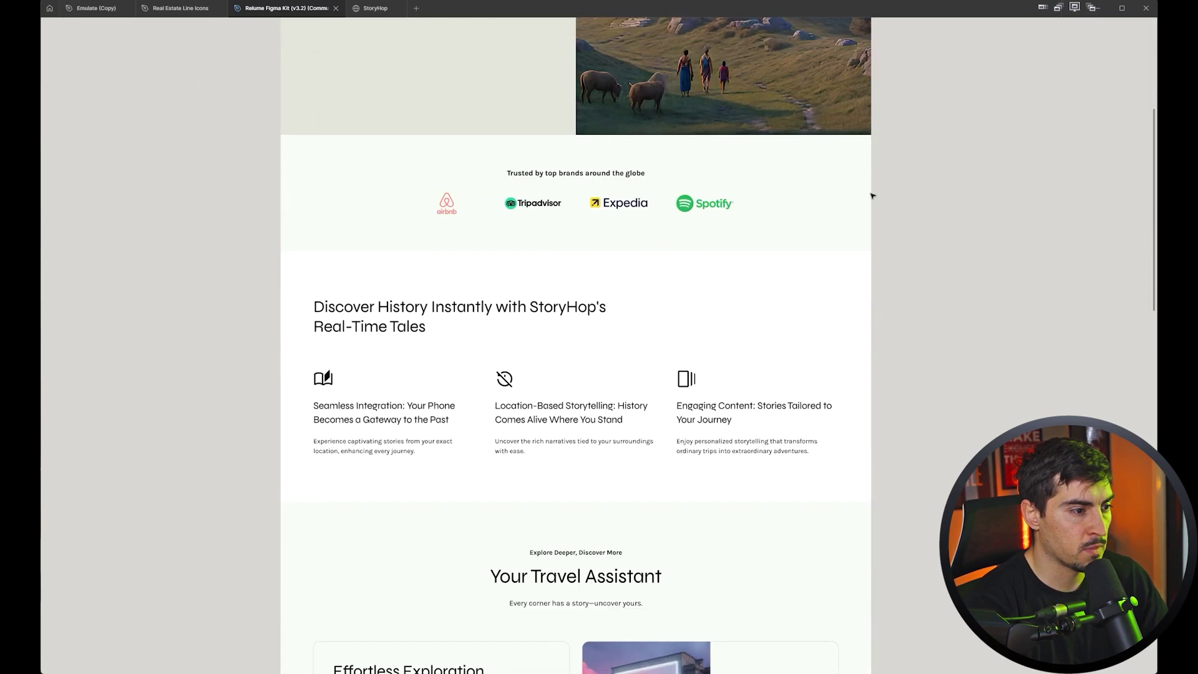
scroll(870, 195, "down", 2)
scroll(468, 467, "up", 3)
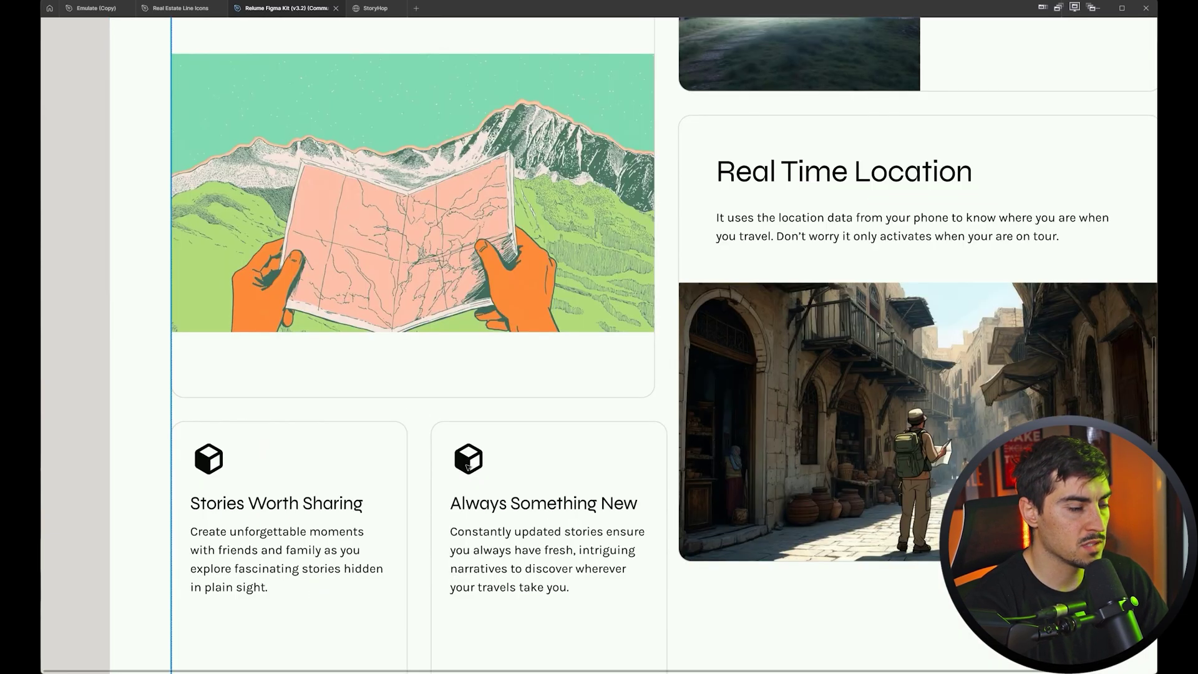
scroll(467, 467, "down", 2)
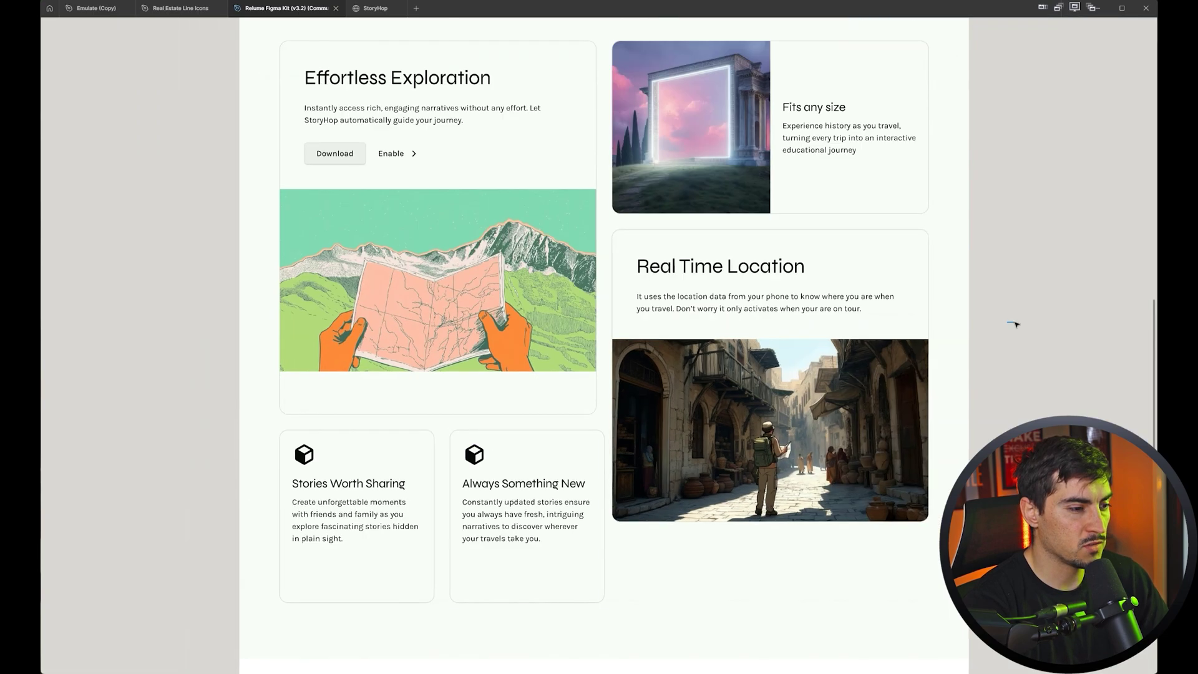
scroll(1019, 337, "down", 3)
left_click_drag(1029, 356, 775, 305)
scroll(621, 328, "up", 1)
scroll(649, 368, "down", 5)
scroll(726, 372, "down", 2)
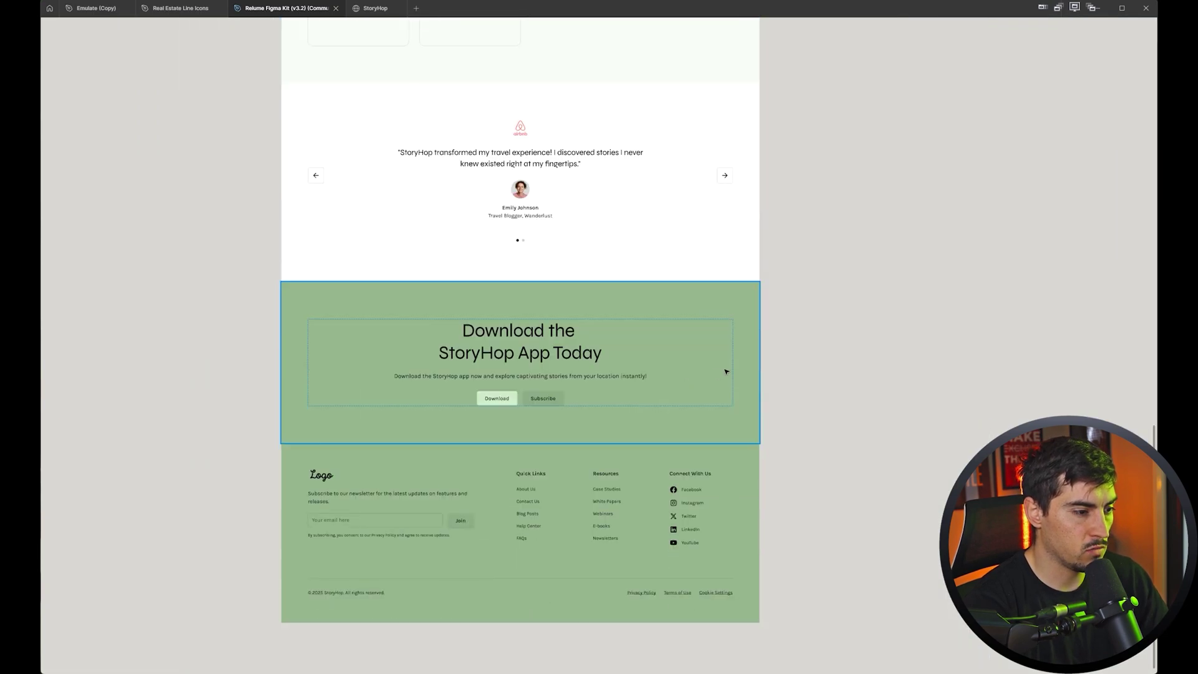
scroll(726, 372, "down", 2)
scroll(726, 372, "up", 20)
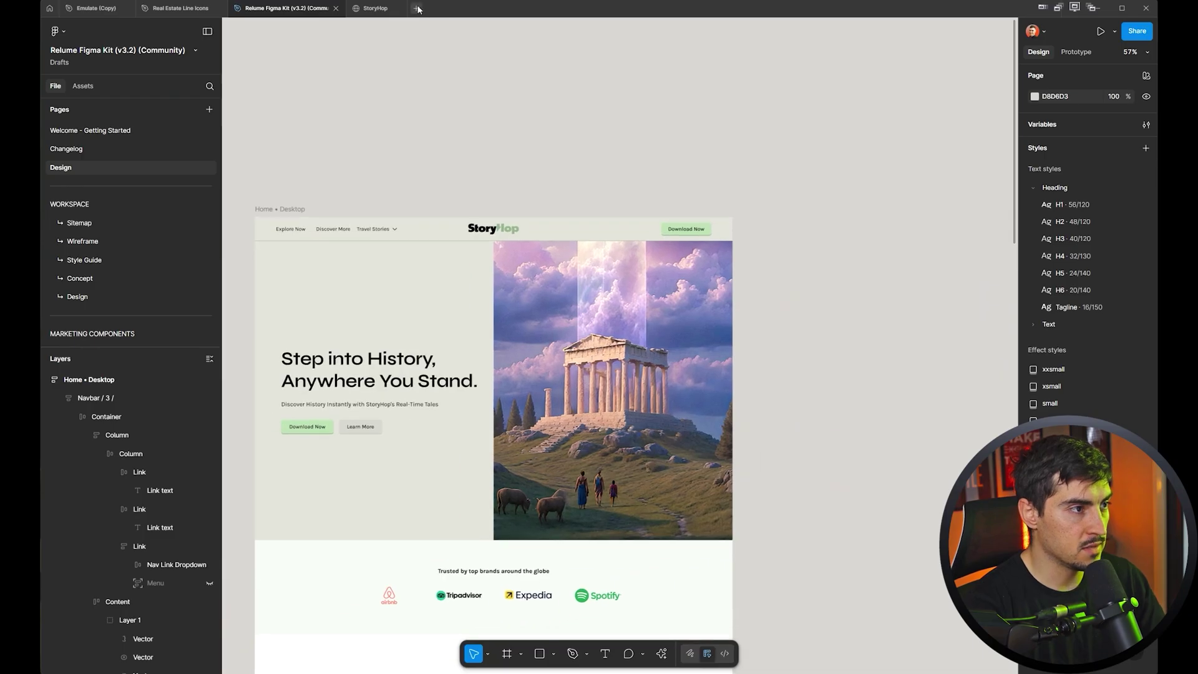
- Look at the available new-file types, including Site, and open the existing StoryHop site file
left_click(416, 8)
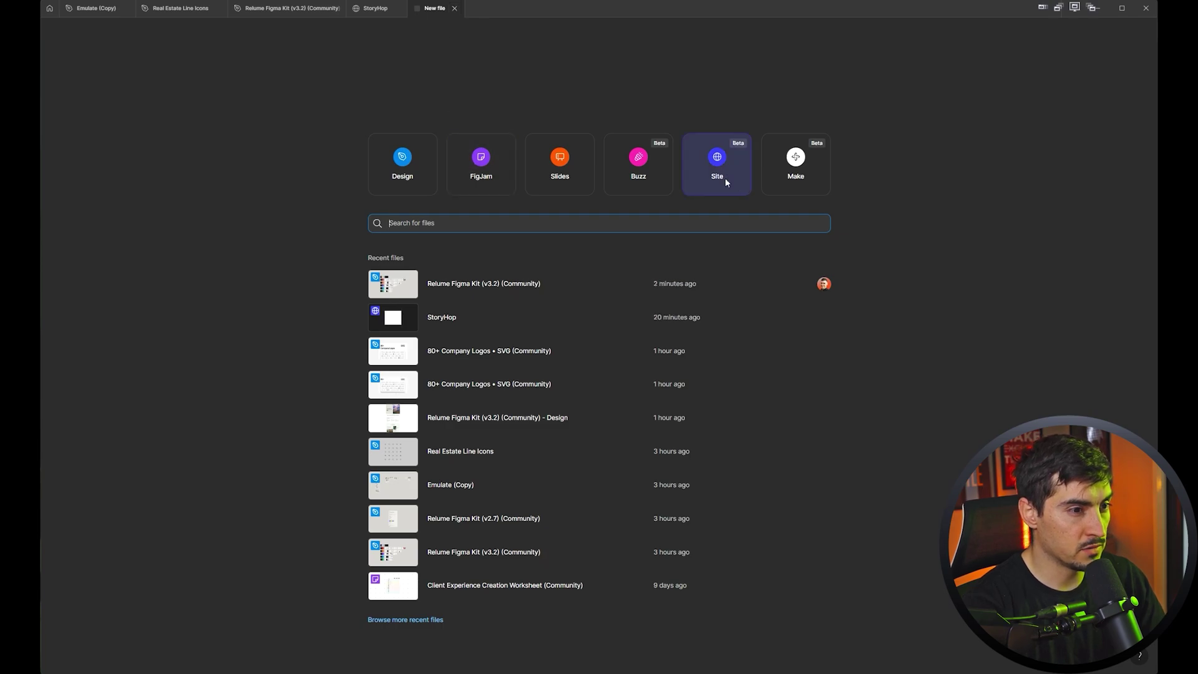
left_click(455, 8)
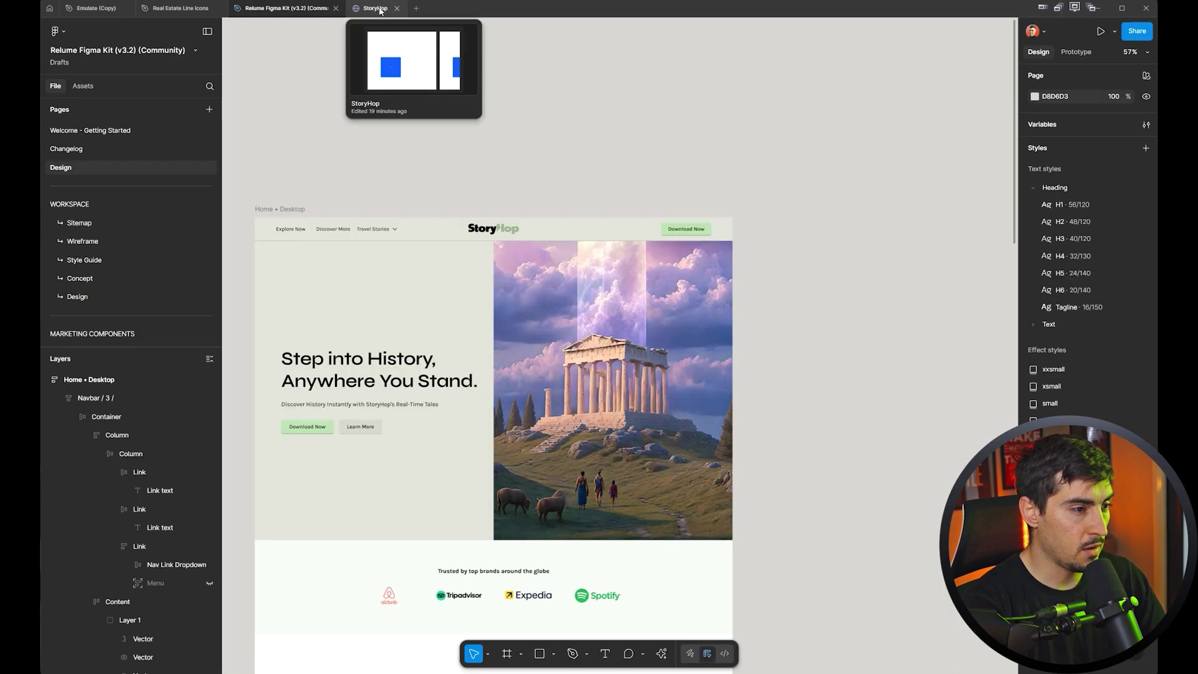
left_click(375, 8)
left_click_drag(735, 166, 439, 147)
left_click(601, 179)
- Copy the Home • Desktop frame from the Relume Figma Kit file and paste it into the StoryHop site
left_click(287, 8)
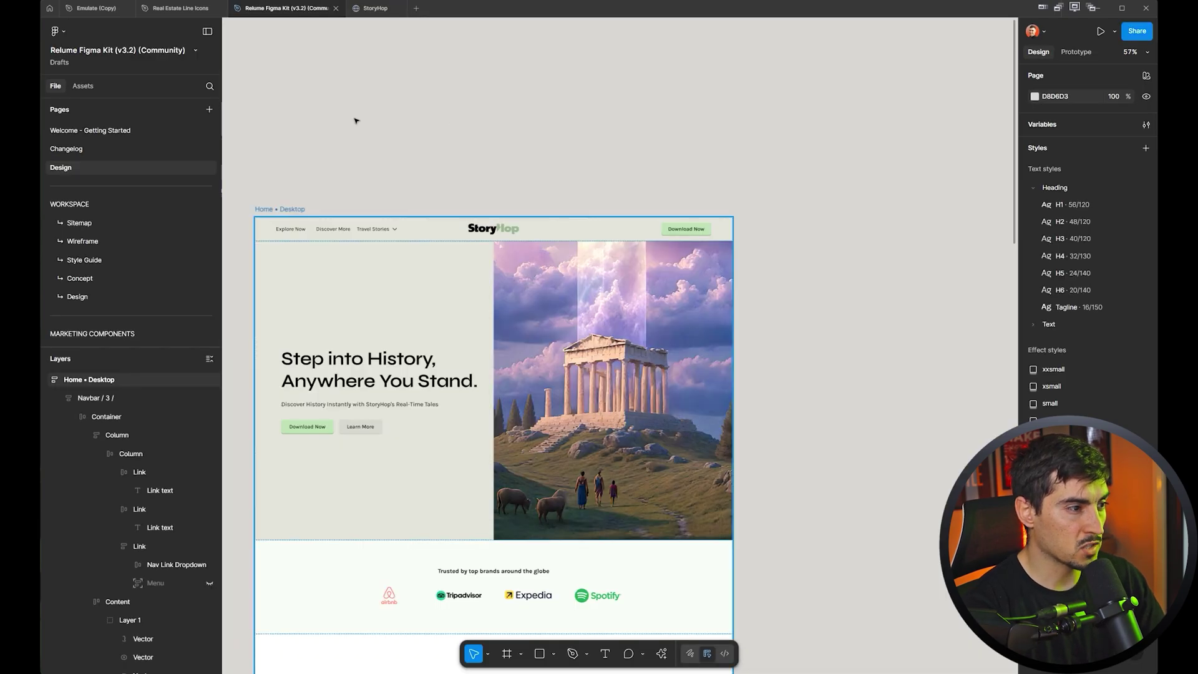
left_click(376, 8)
left_click_drag(580, 254, 678, 256)
left_click(353, 208)
left_click(116, 189)
left_click_drag(249, 209, 207, 209)
key("ctrl+v")
- Place the pasted Home • Desktop frame inside the Home webpage as a breakpoint beside the primary Desktop frame
scroll(527, 235, "down", 2)
left_click_drag(528, 235, 484, 432)
left_click_drag(474, 249, 646, 232)
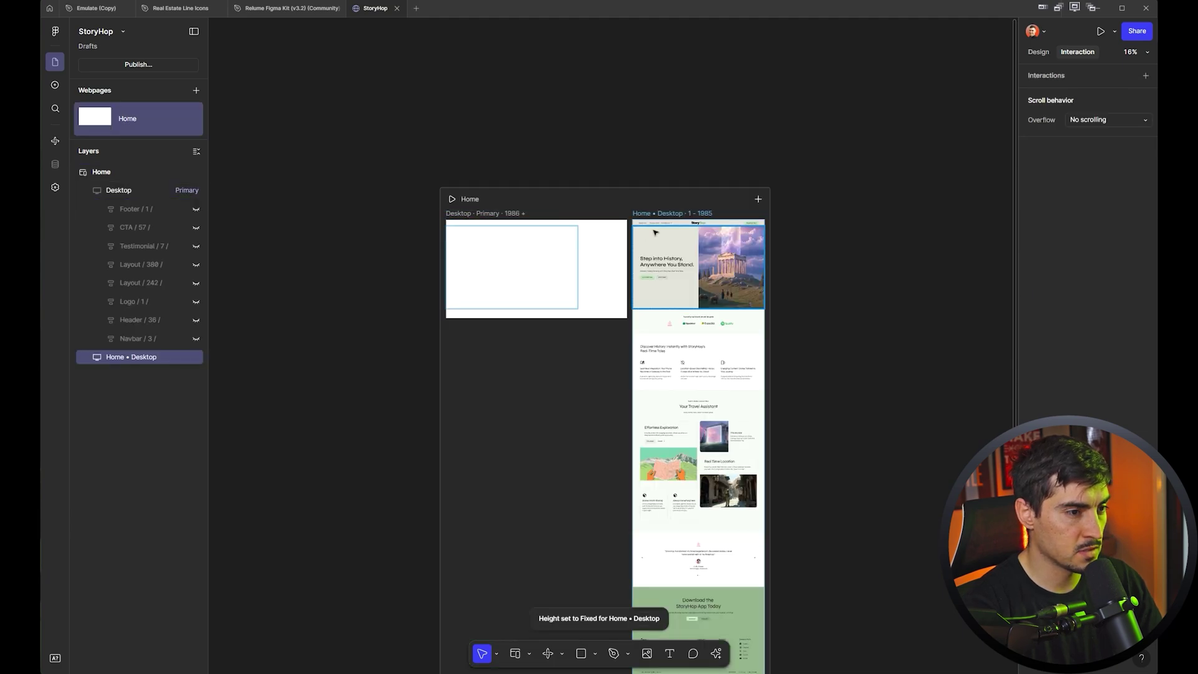
- Delete the blank primary Desktop breakpoint from the Home webpage, keeping only the Home • Desktop frame
left_click(491, 223)
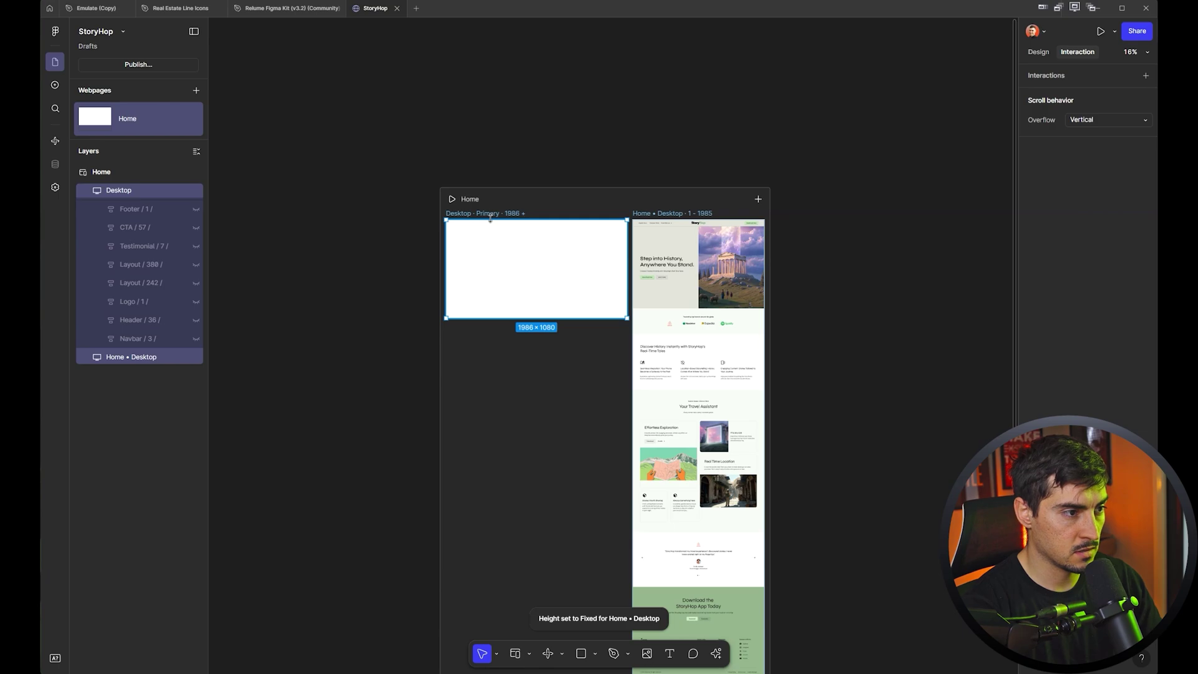
key("Delete")
scroll(488, 215, "up", 5)
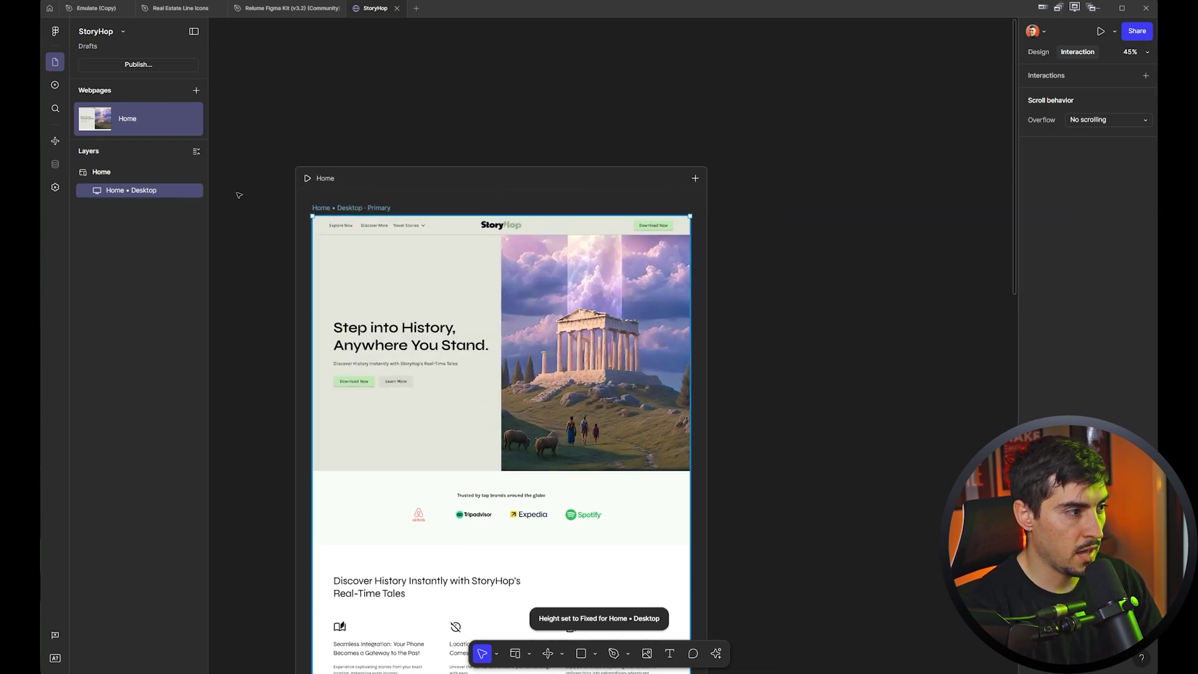
scroll(355, 232, "up", 2)
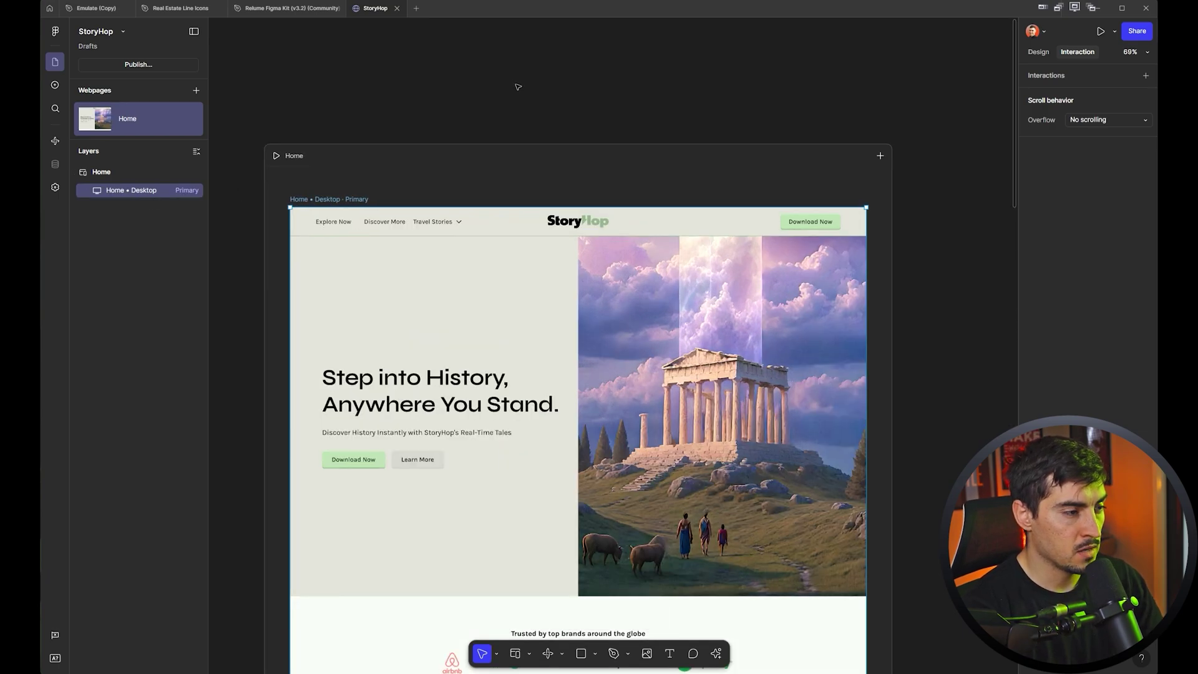
- Examine the pasted Home • Desktop page and its sections from the hero down to the testimonial
left_click(617, 101)
left_click(501, 208)
scroll(647, 270, "down", 2)
scroll(735, 329, "down", 10)
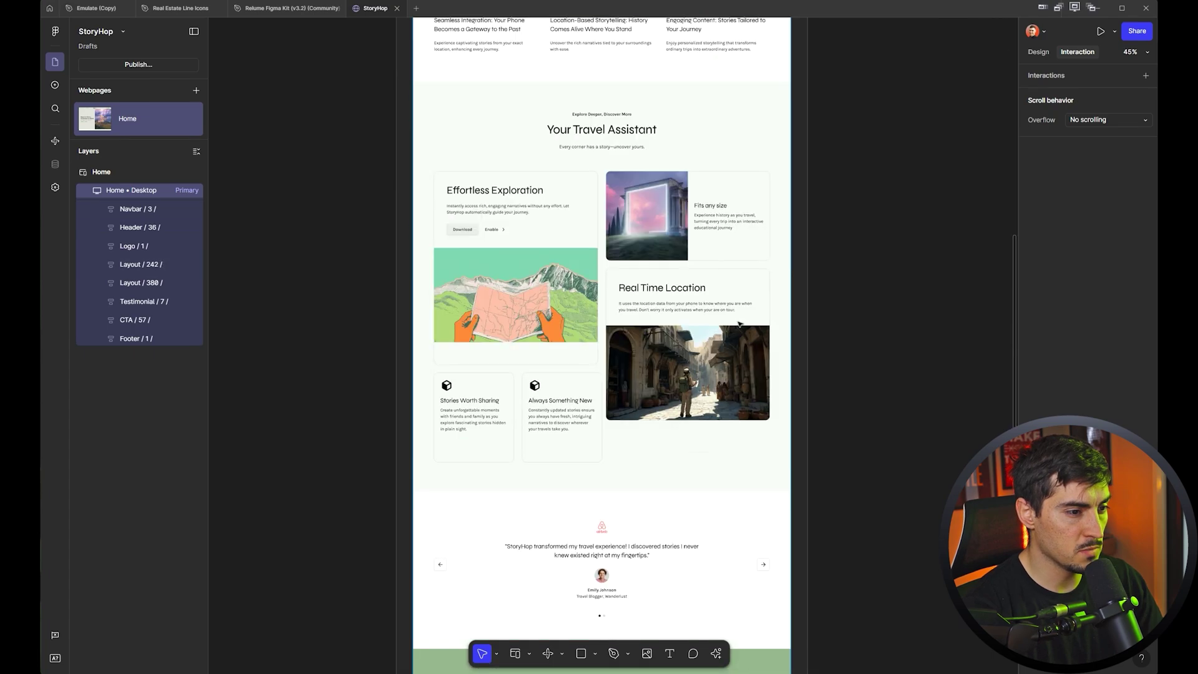
scroll(735, 328, "up", 7)
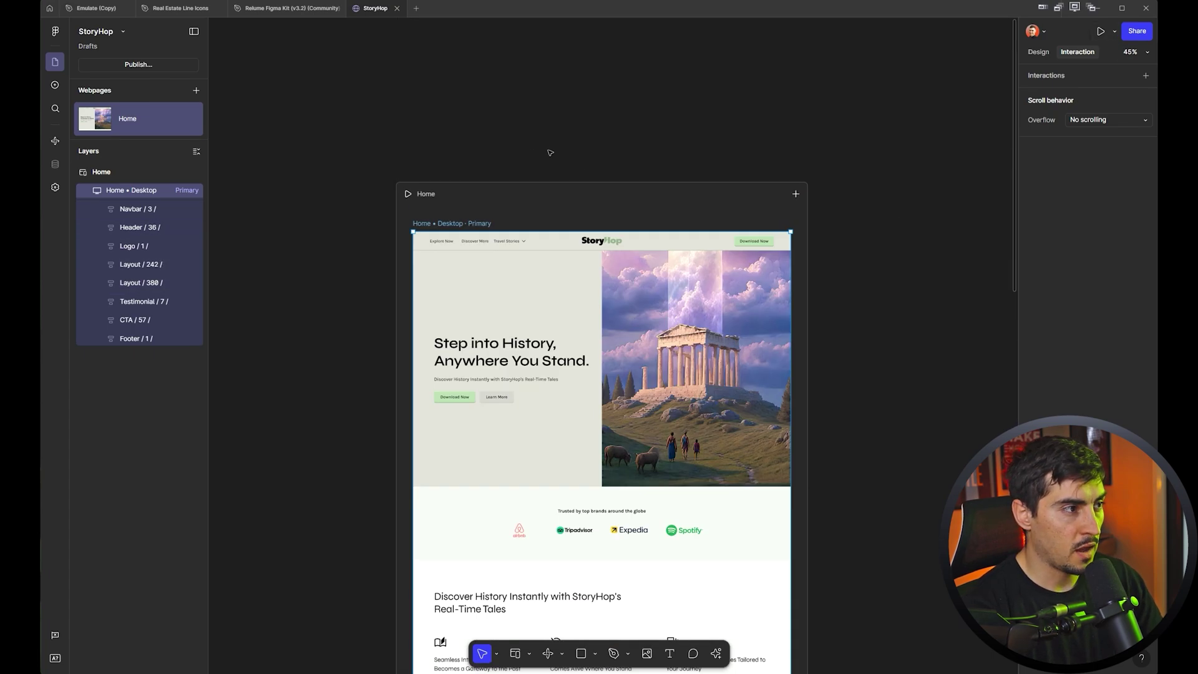
scroll(602, 283, "up", 5)
scroll(603, 283, "down", 2)
scroll(624, 290, "right", 1)
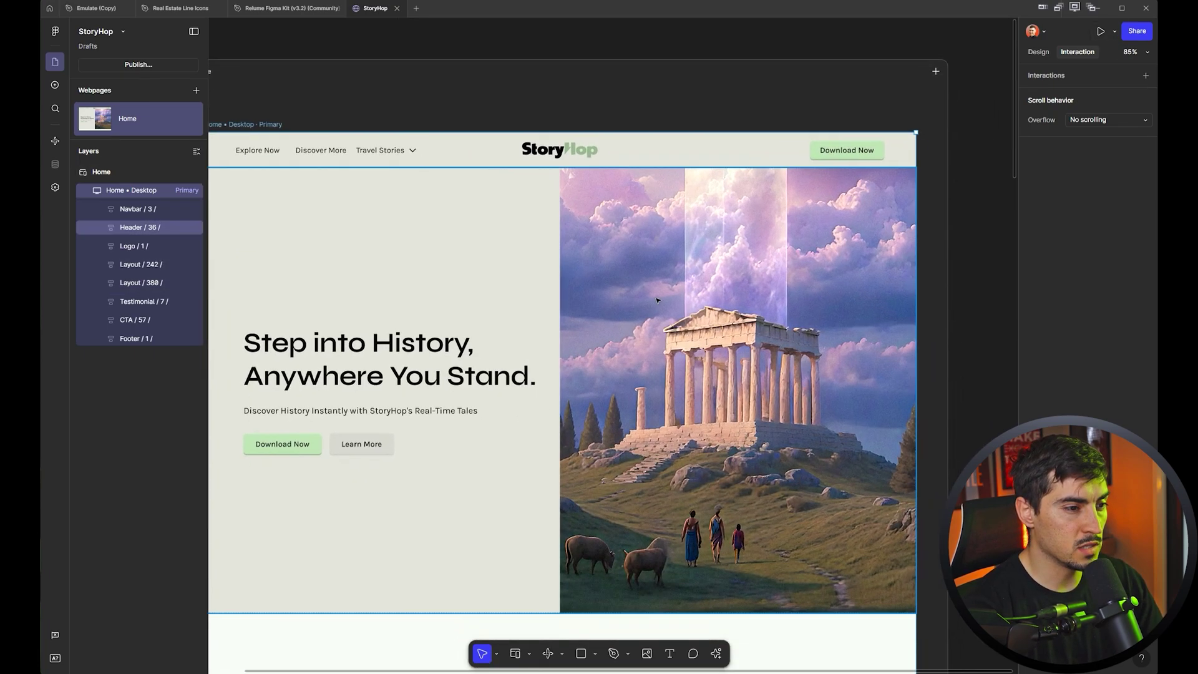
- Make the hero temple image interactive with code using the prompt "Do a smooth zoom in hover effect" and preview the site
left_click(690, 317)
left_click(1086, 81)
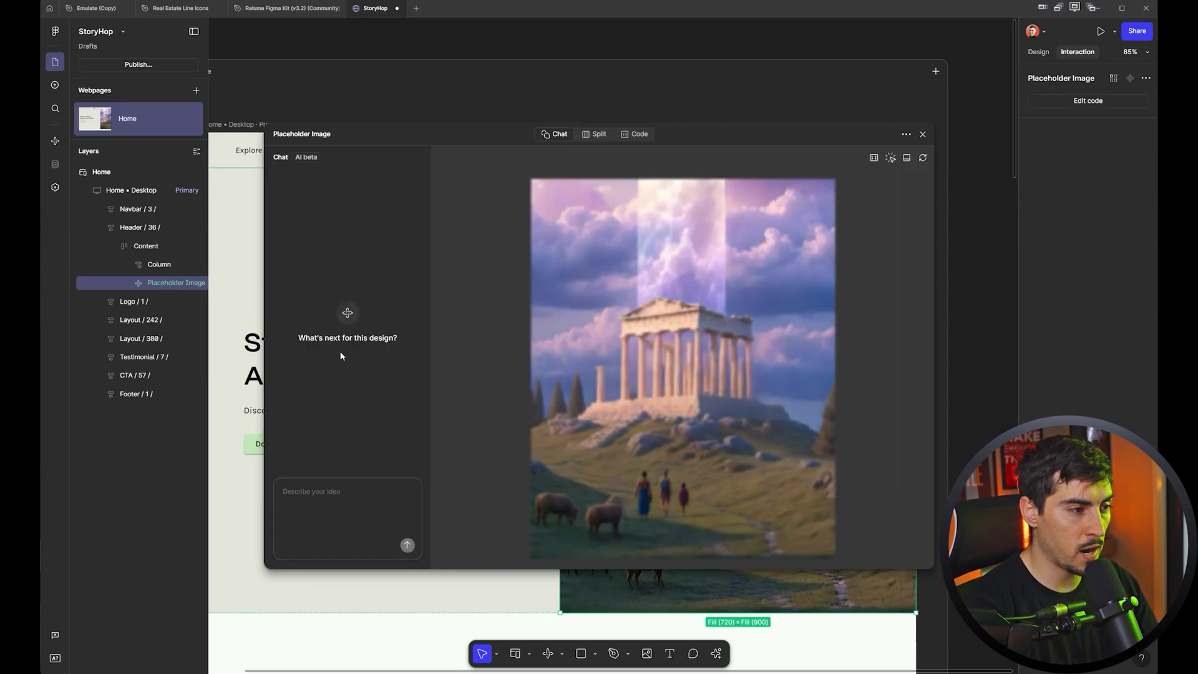
left_click(342, 507)
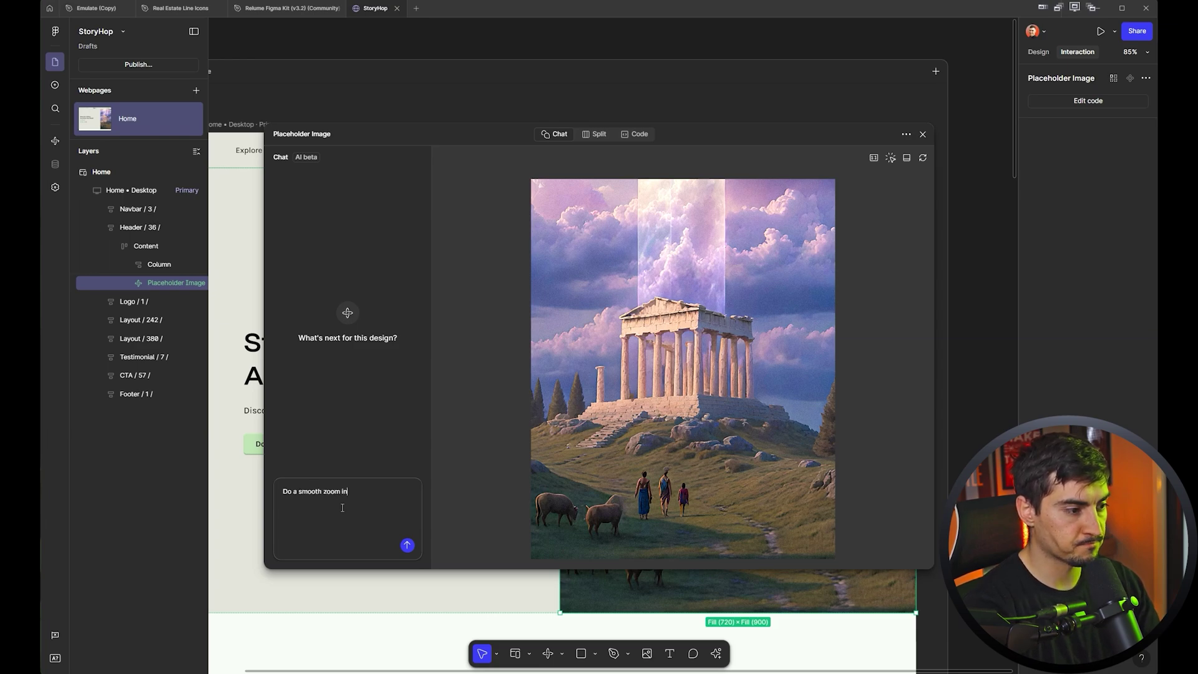
type("Do a smooth zoom in hover effect")
key("Return")
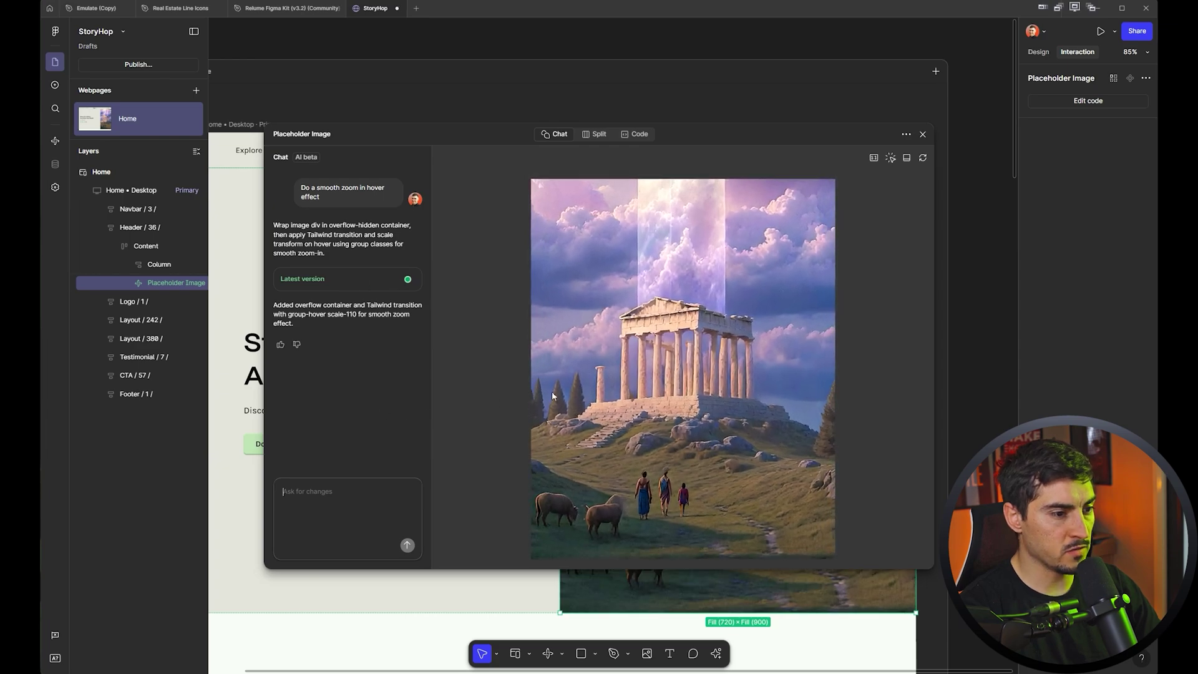
left_click(923, 135)
left_click(1101, 31)
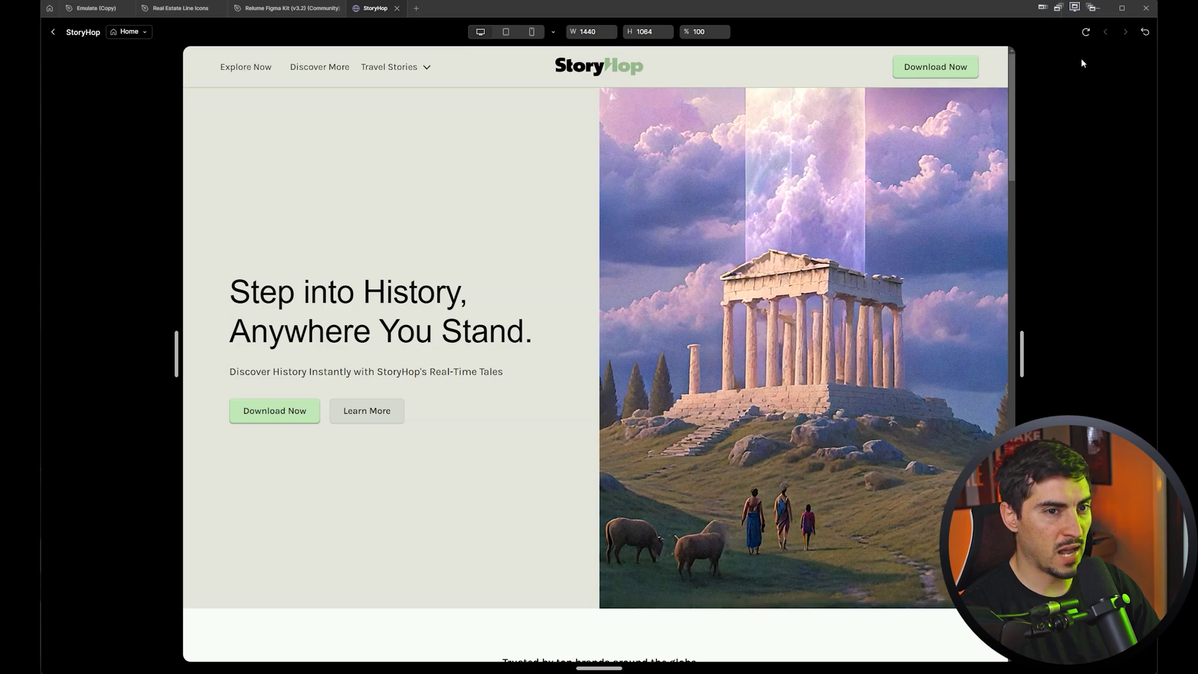
left_click(53, 31)
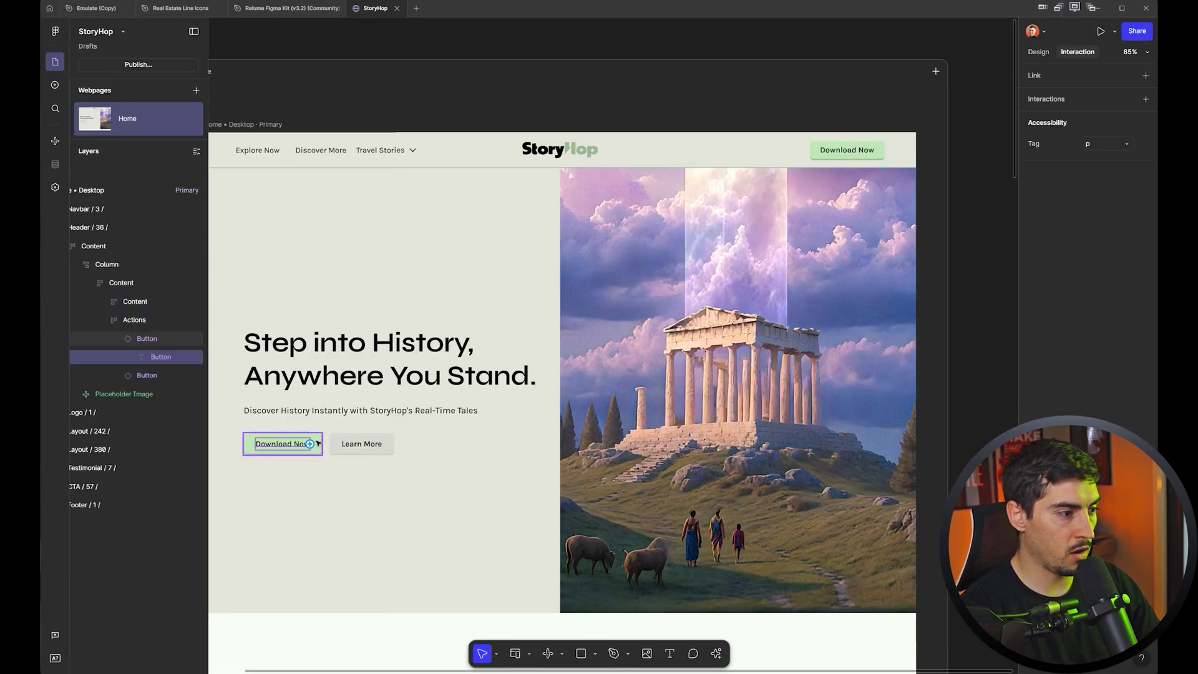
- Give the hero's Download Now button a hover effect with Ease in and out, 200ms duration and 1.1x scale, and preview it
left_click(320, 443)
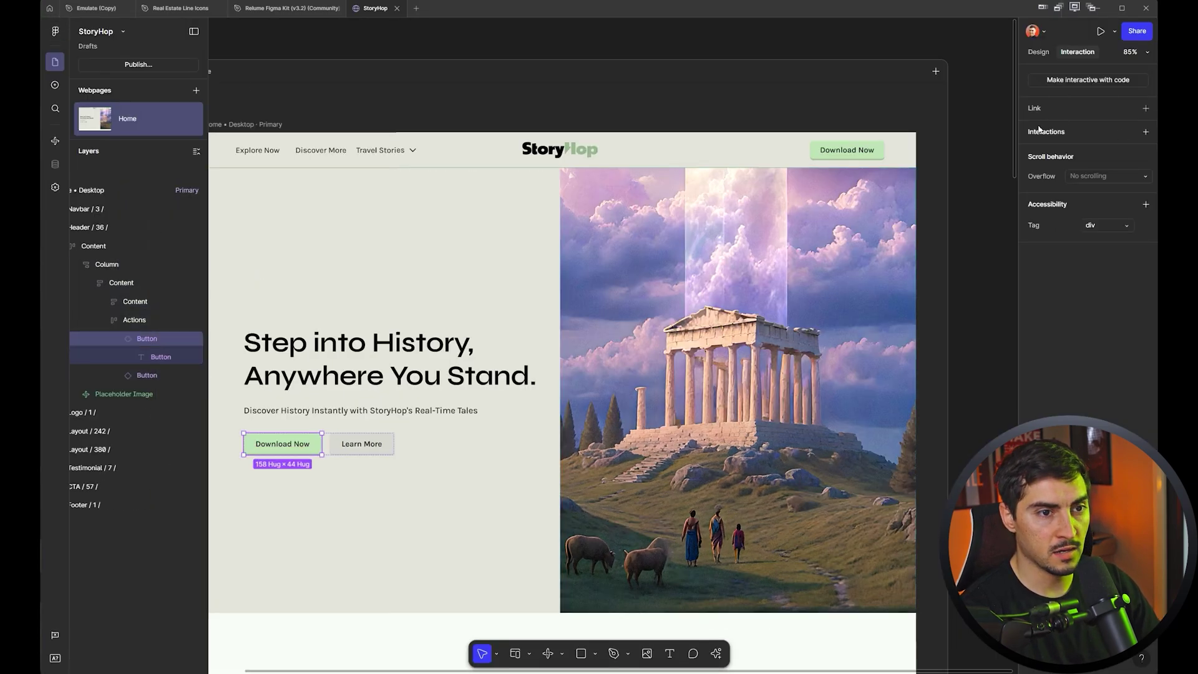
left_click(1144, 132)
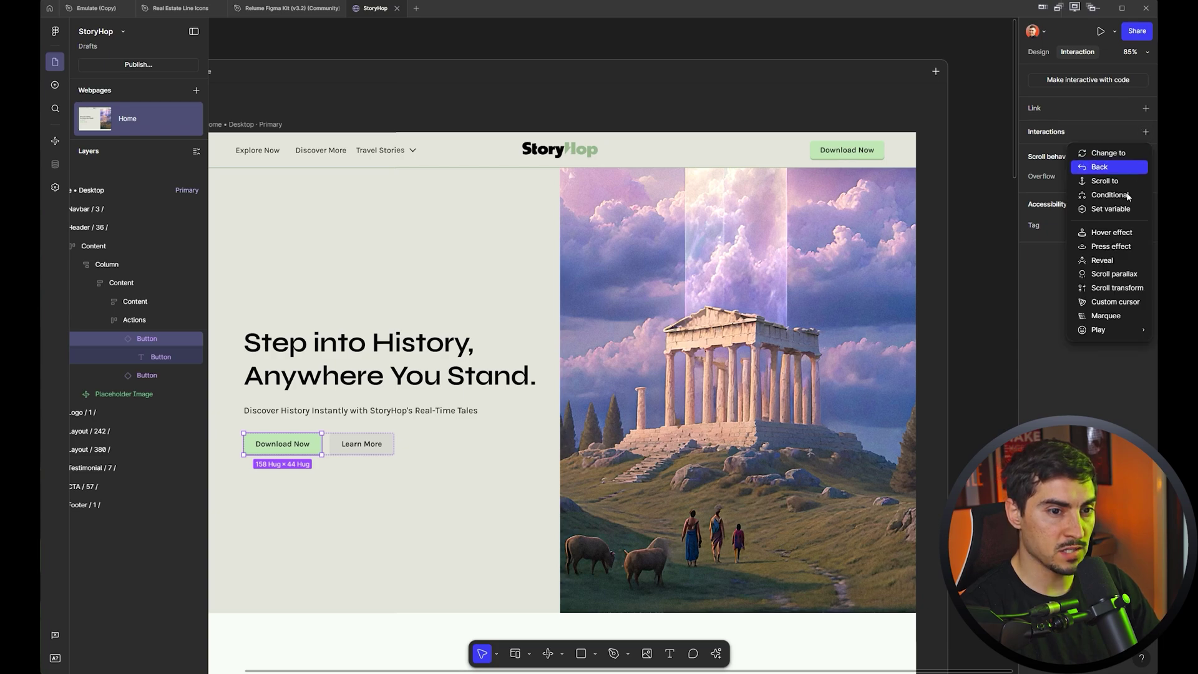
left_click(1111, 232)
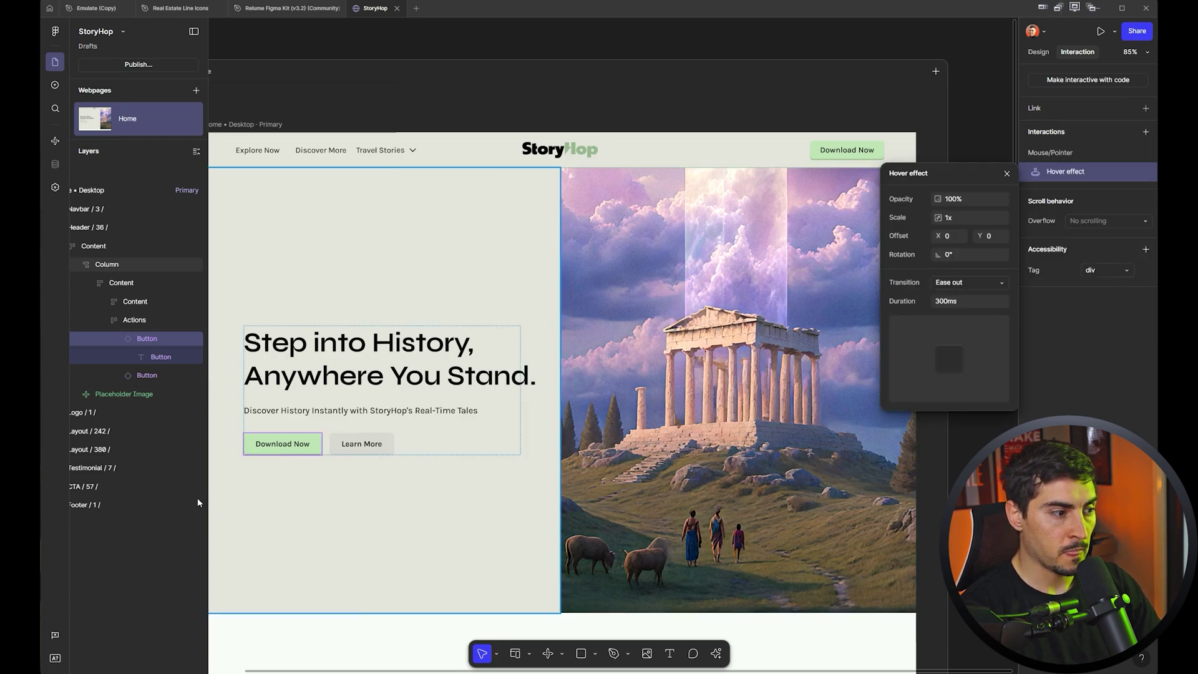
left_click(970, 283)
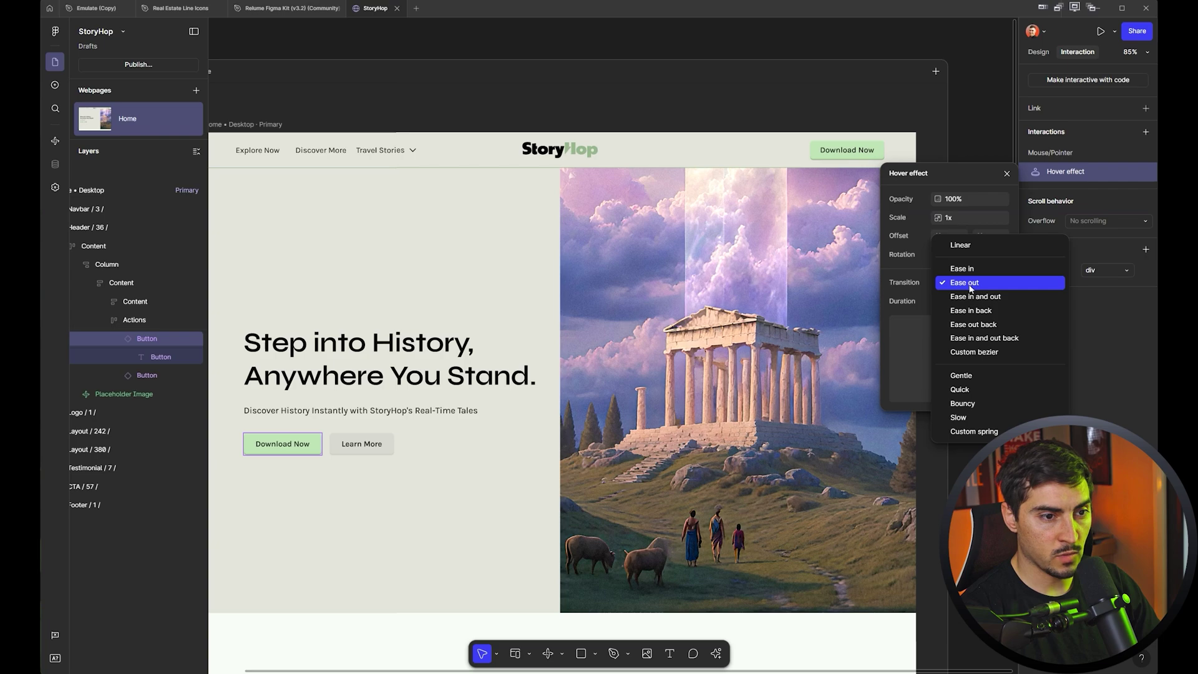
left_click(972, 295)
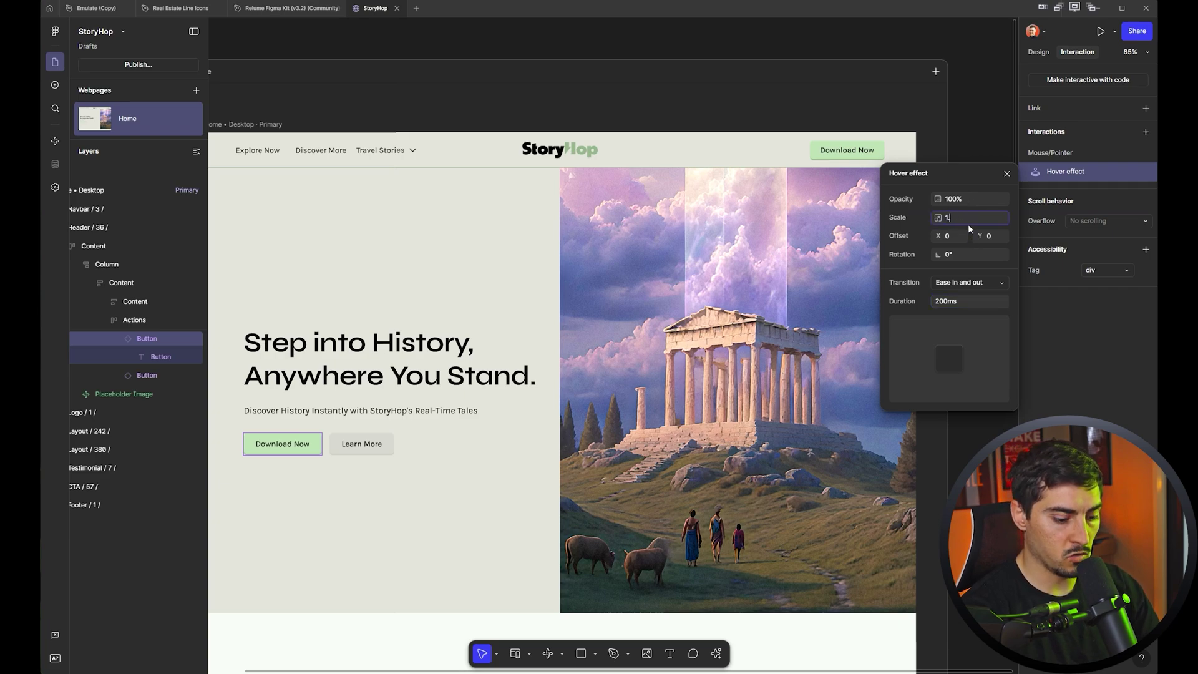
type(".1")
key("Return")
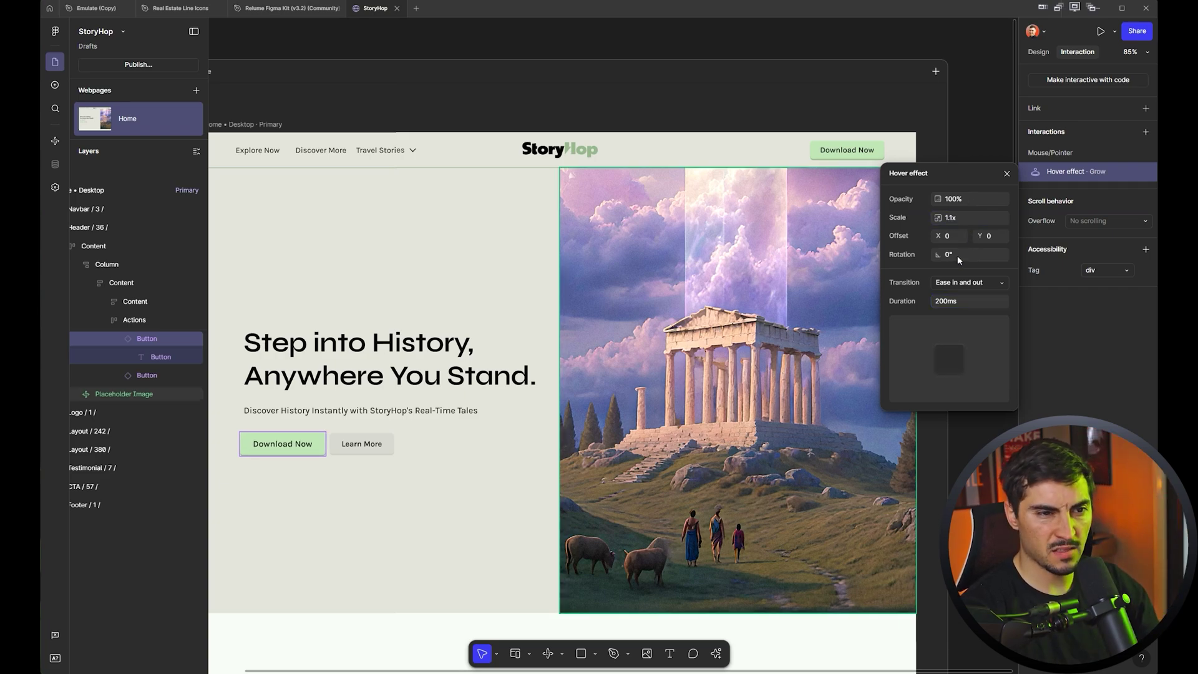
key("shift+space")
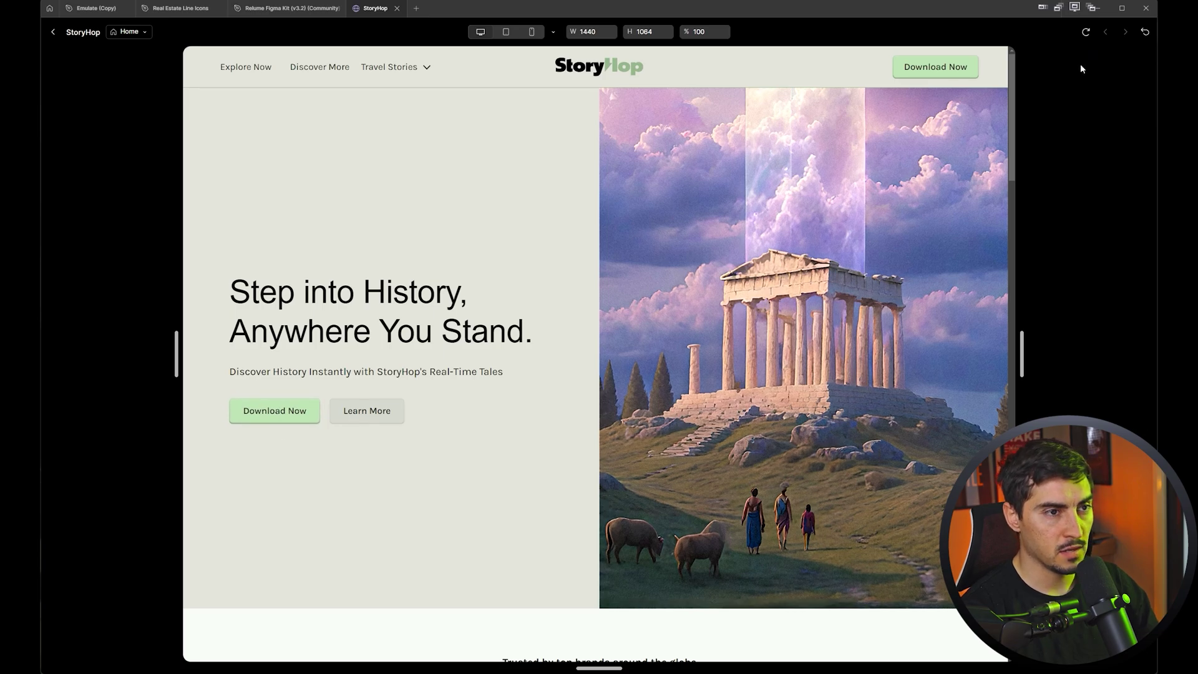
key("shift+space")
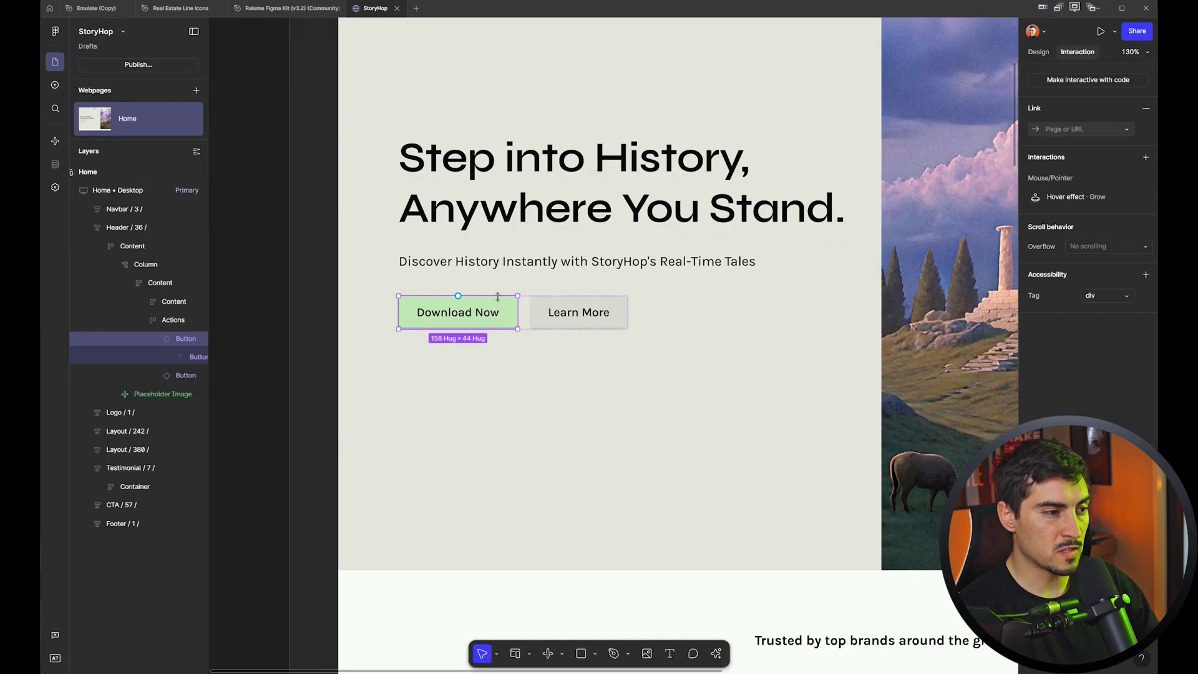
- Add a Scroll to interaction on the hero's Download Now button with Testimonial / 7 / as destination and preview it
left_click(1144, 158)
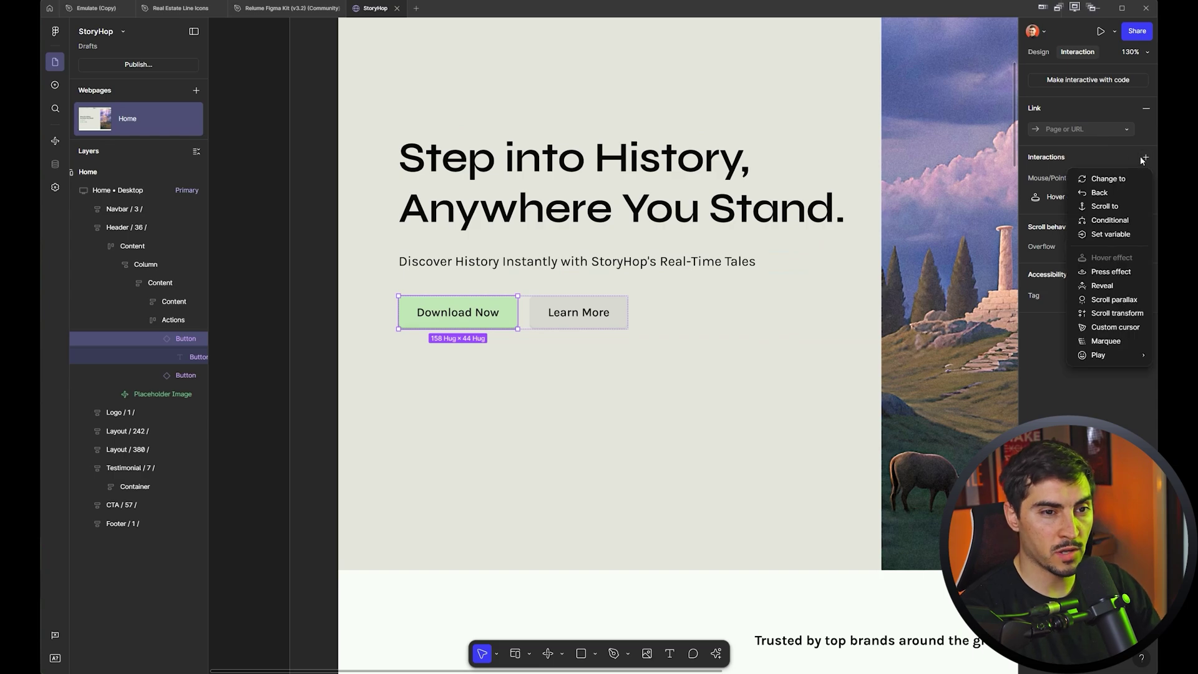
left_click(1093, 207)
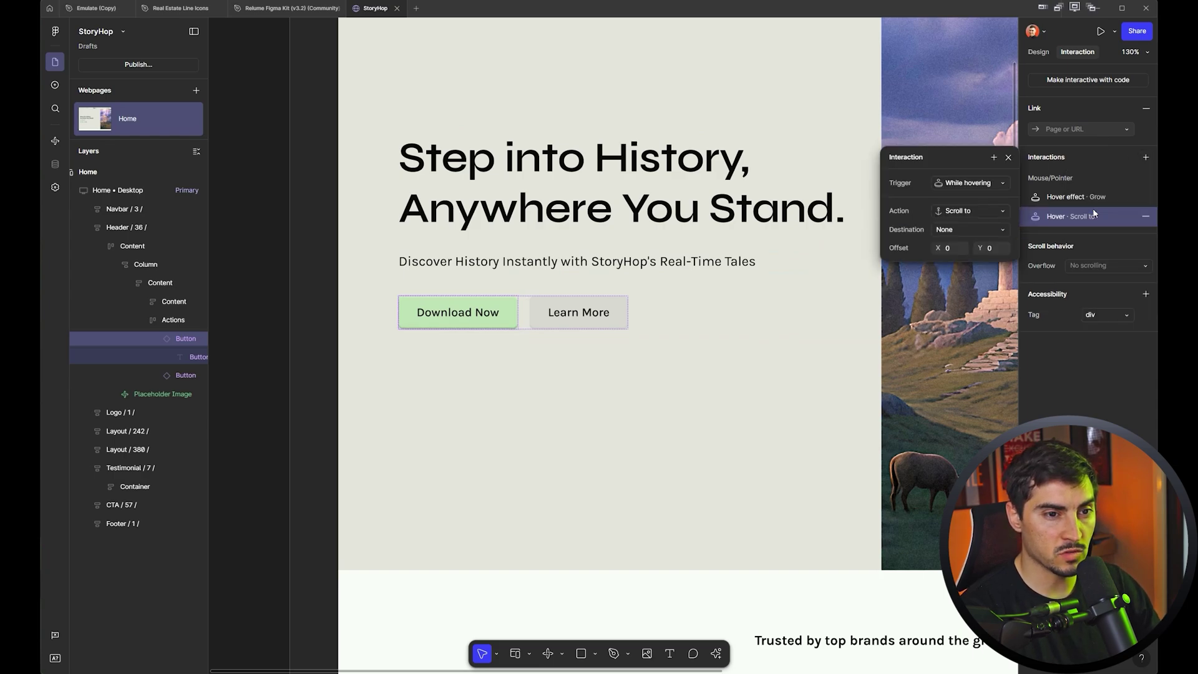
left_click(937, 229)
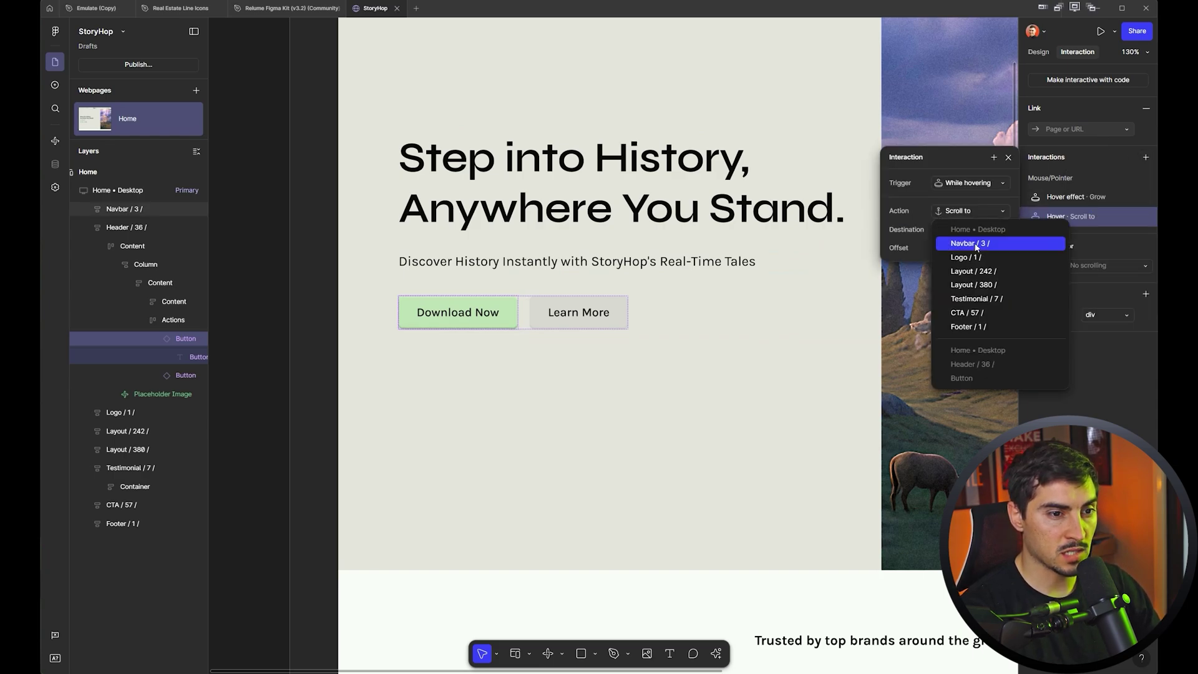
left_click(989, 299)
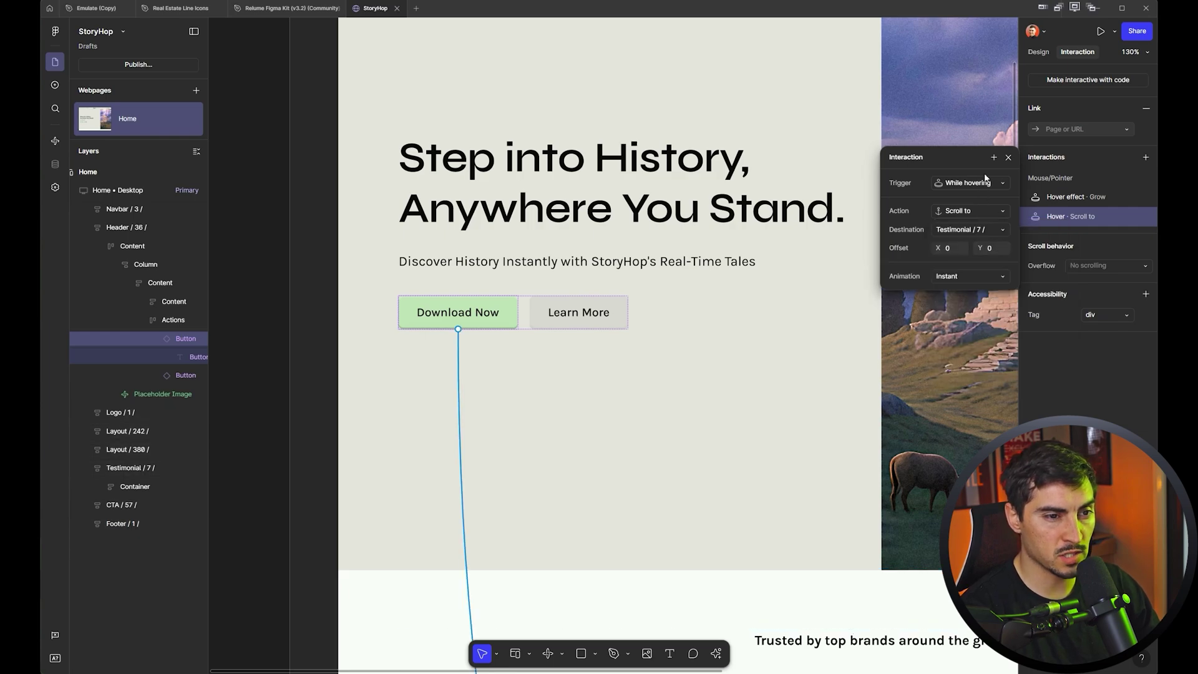
left_click(1105, 33)
mouse_move(264, 420)
scroll(380, 366, "up", 5)
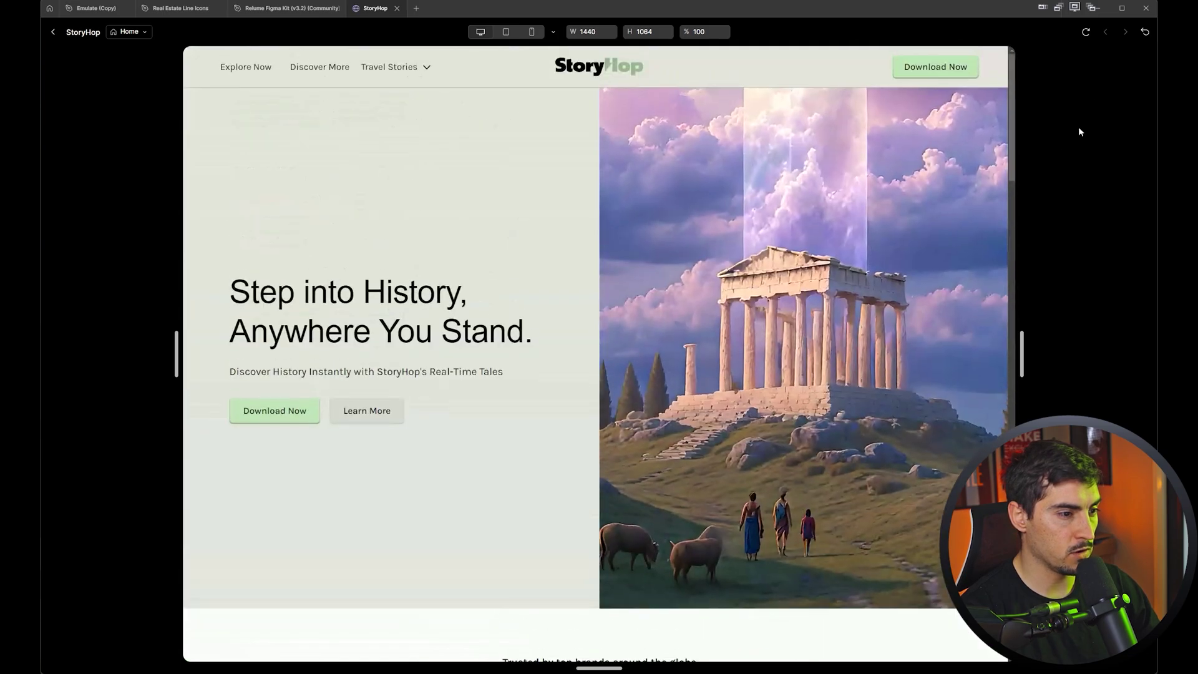
key("Escape")
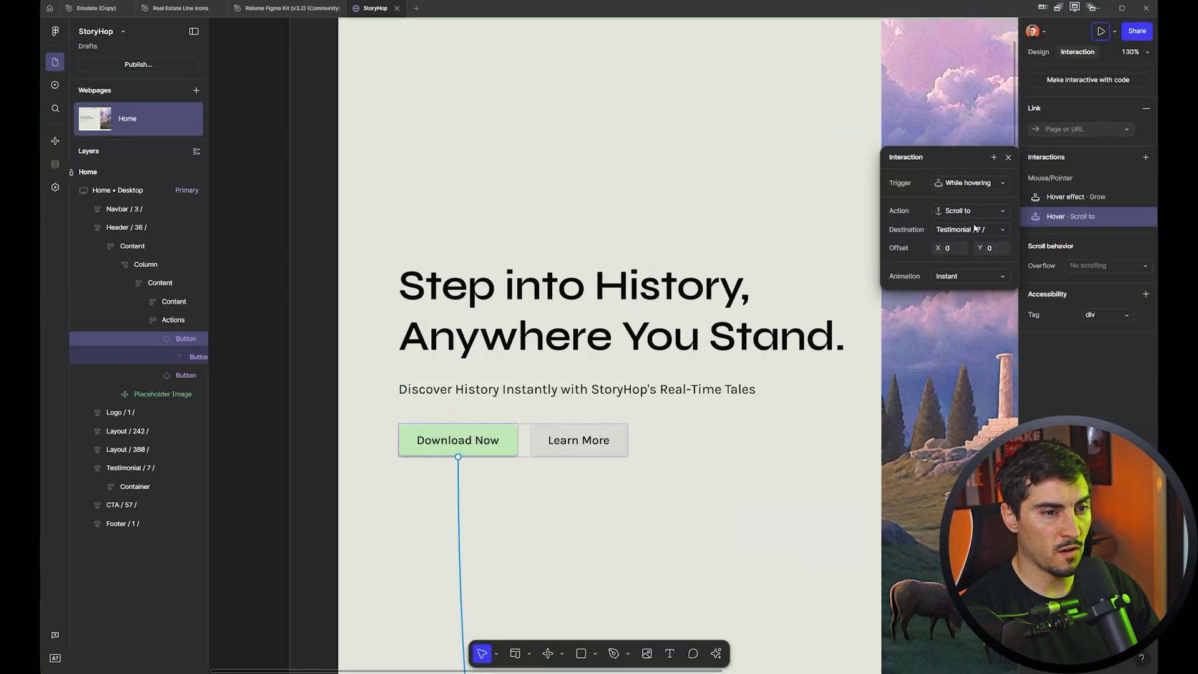
- Change the scroll interaction's trigger to While pressing and test the Download Now button in the preview
left_click(977, 189)
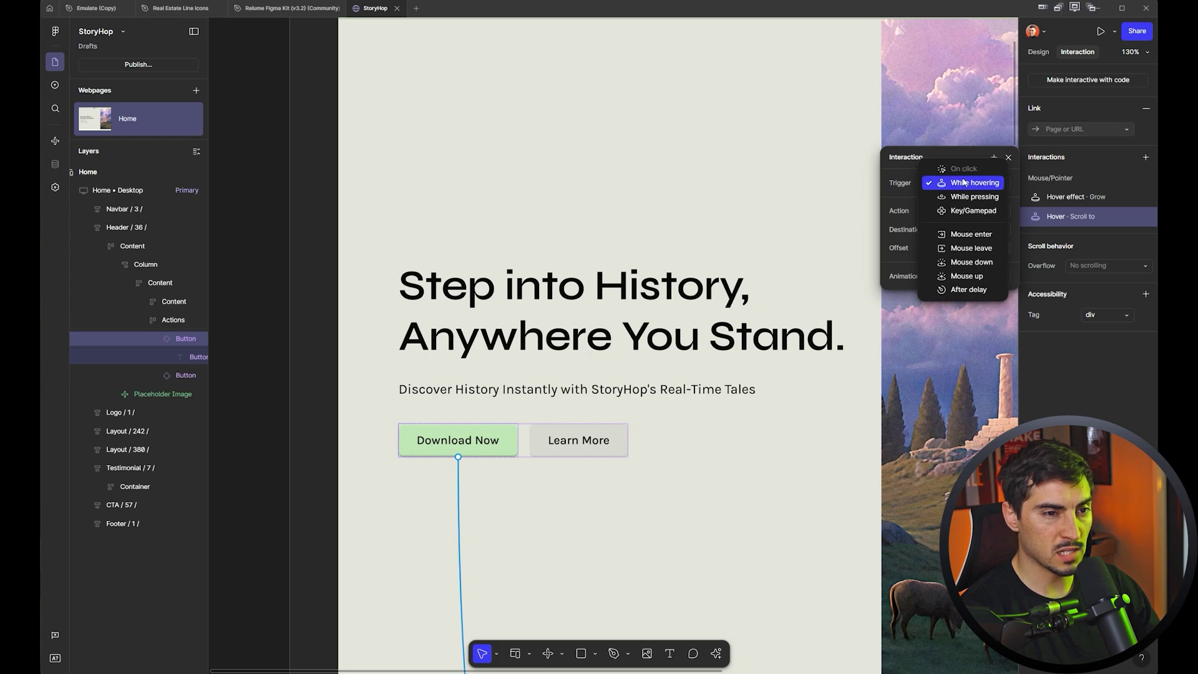
left_click(972, 198)
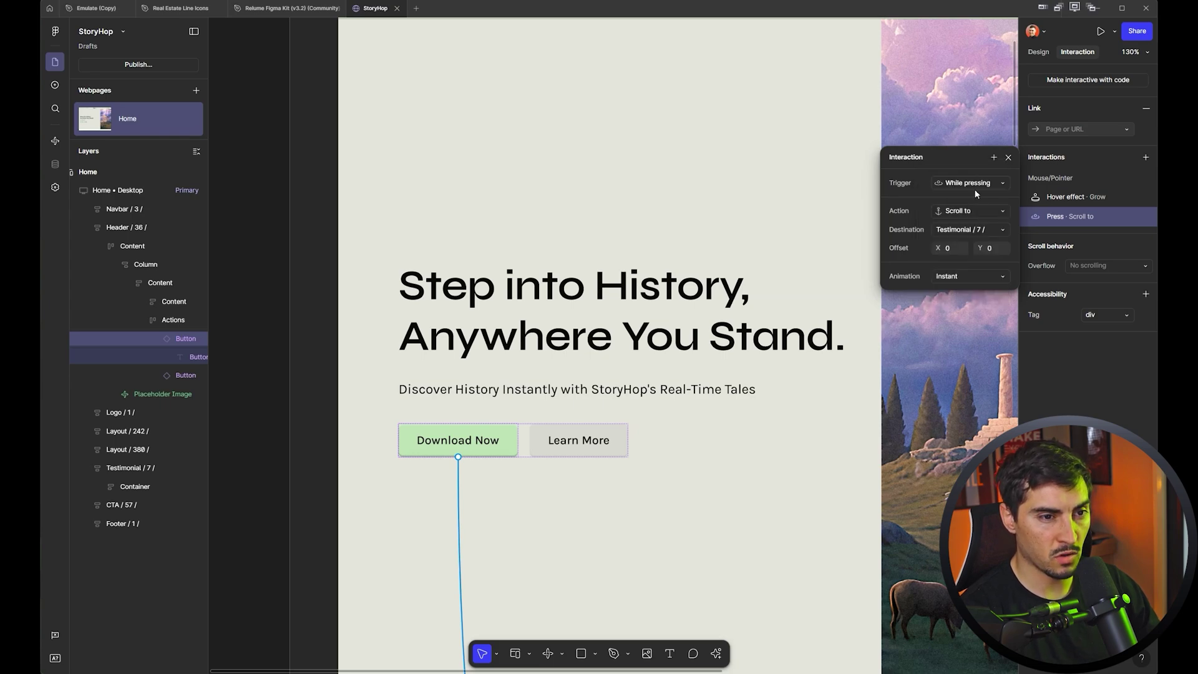
left_click(1100, 32)
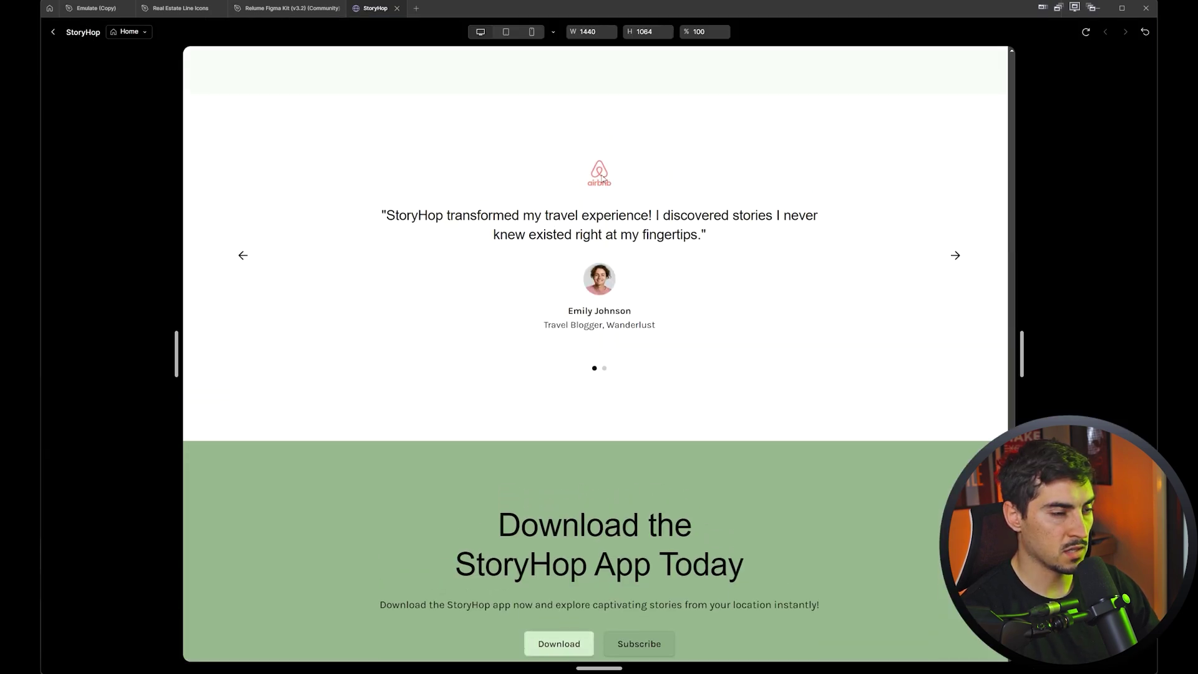
scroll(574, 222, "up", 15)
scroll(422, 126, "down", 1)
left_click(55, 34)
- Add a Marquee interaction to the row of brand logos beneath the "Trusted by top brands around the globe" heading
scroll(709, 207, "down", 4)
scroll(711, 209, "down", 2)
left_click(586, 345)
left_click_drag(645, 342, 382, 318)
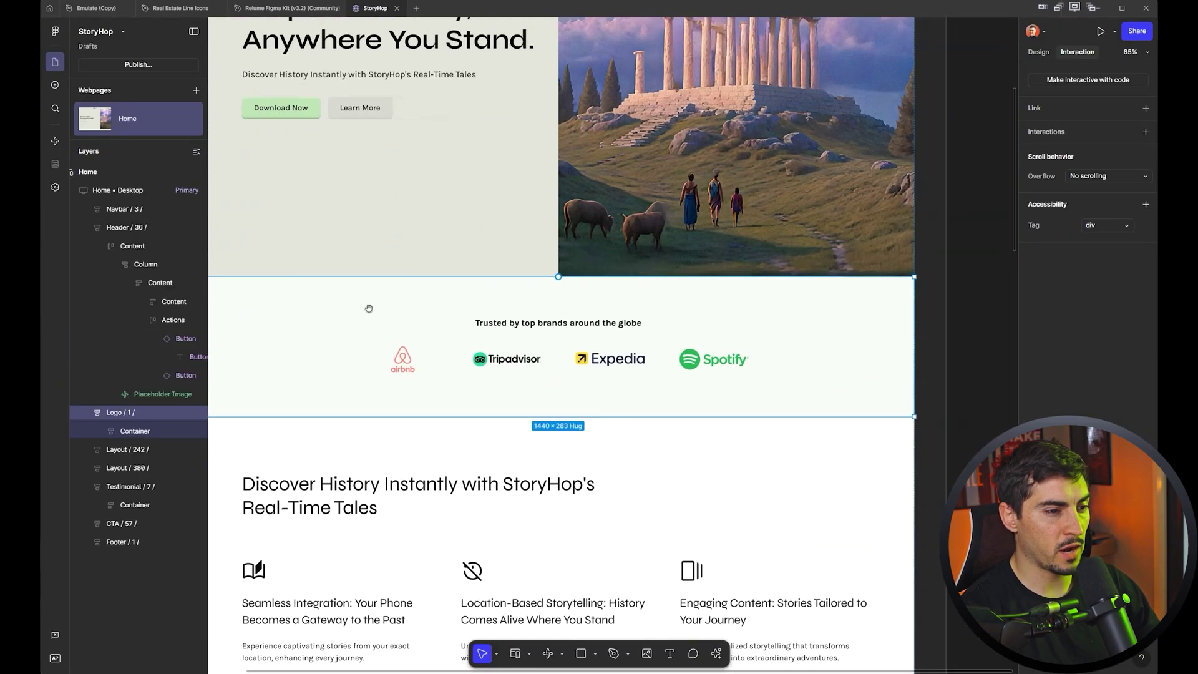
left_click(541, 365, "ctrl")
left_click(558, 371)
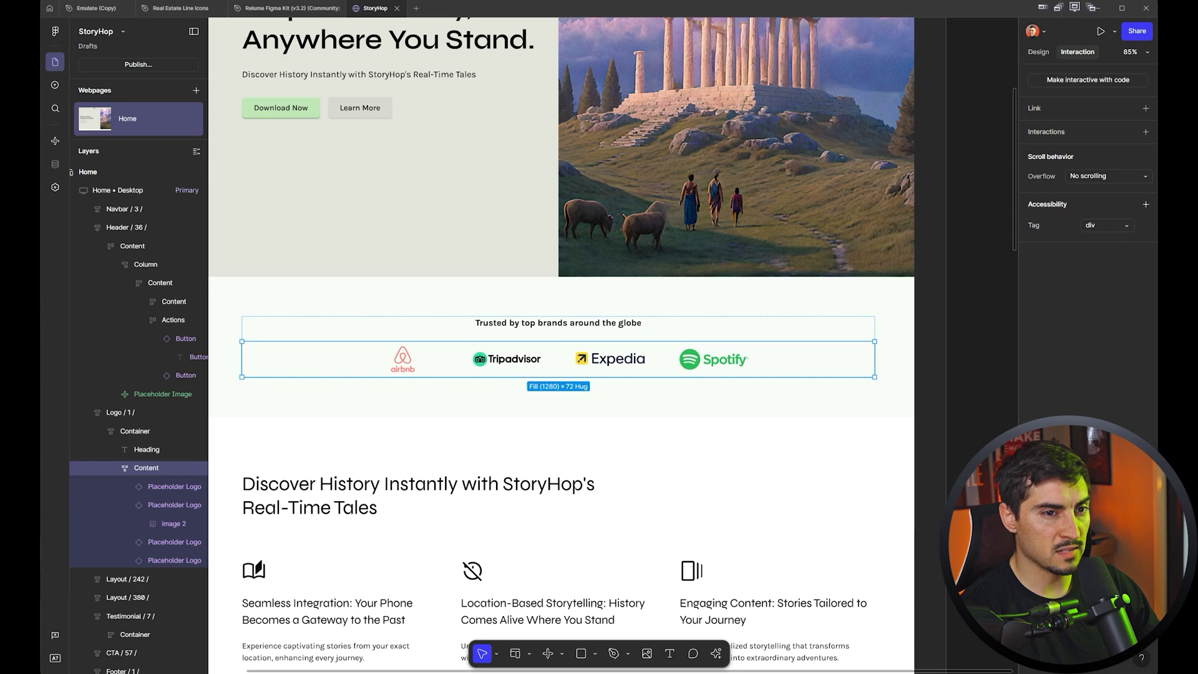
left_click(1144, 134)
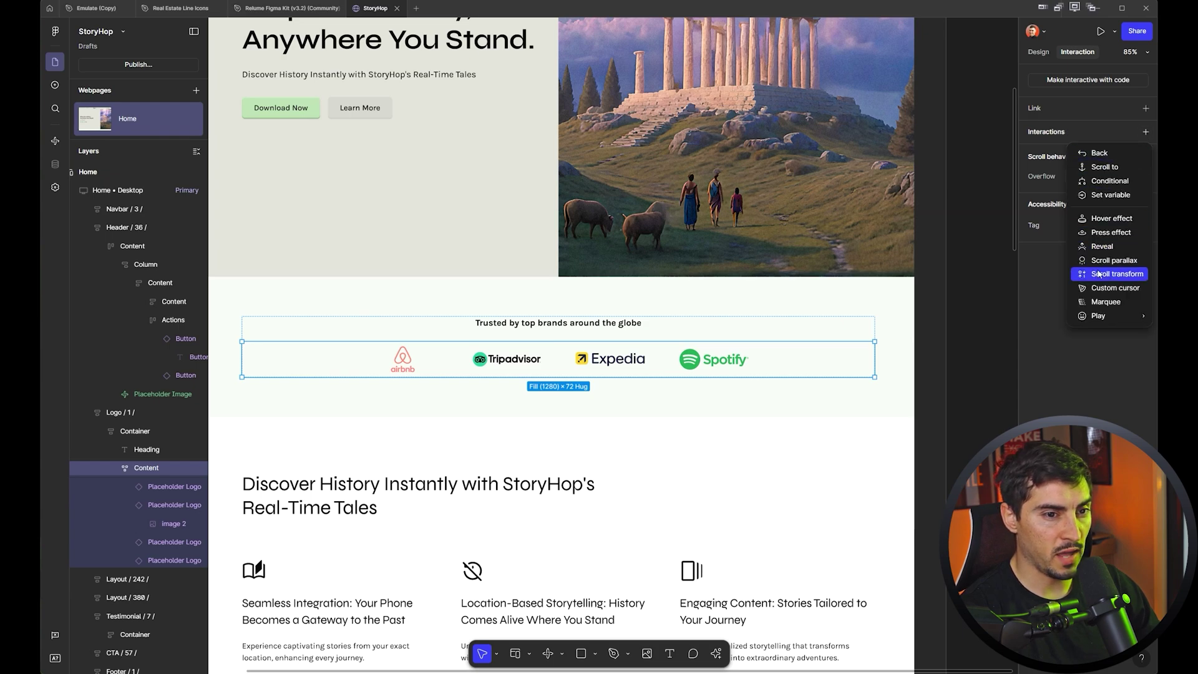
left_click(1100, 301)
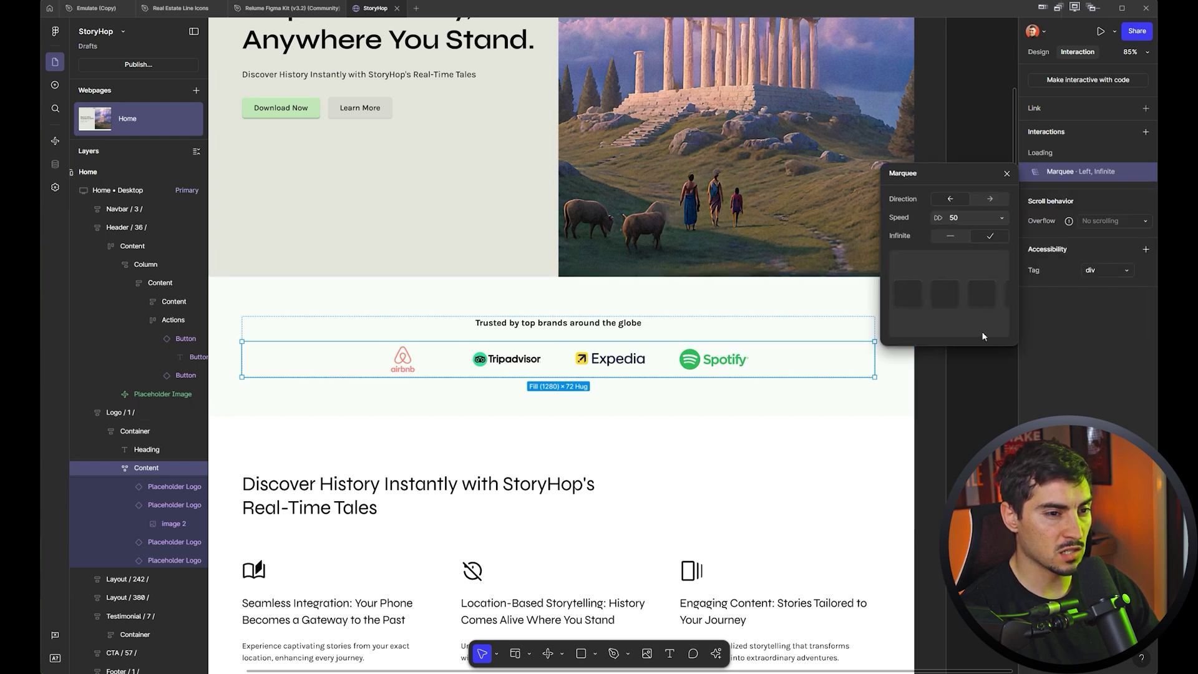
- Set the logo marquee's speed to 100 and its direction to right, and preview the logo section
left_click(996, 218)
left_click(944, 245)
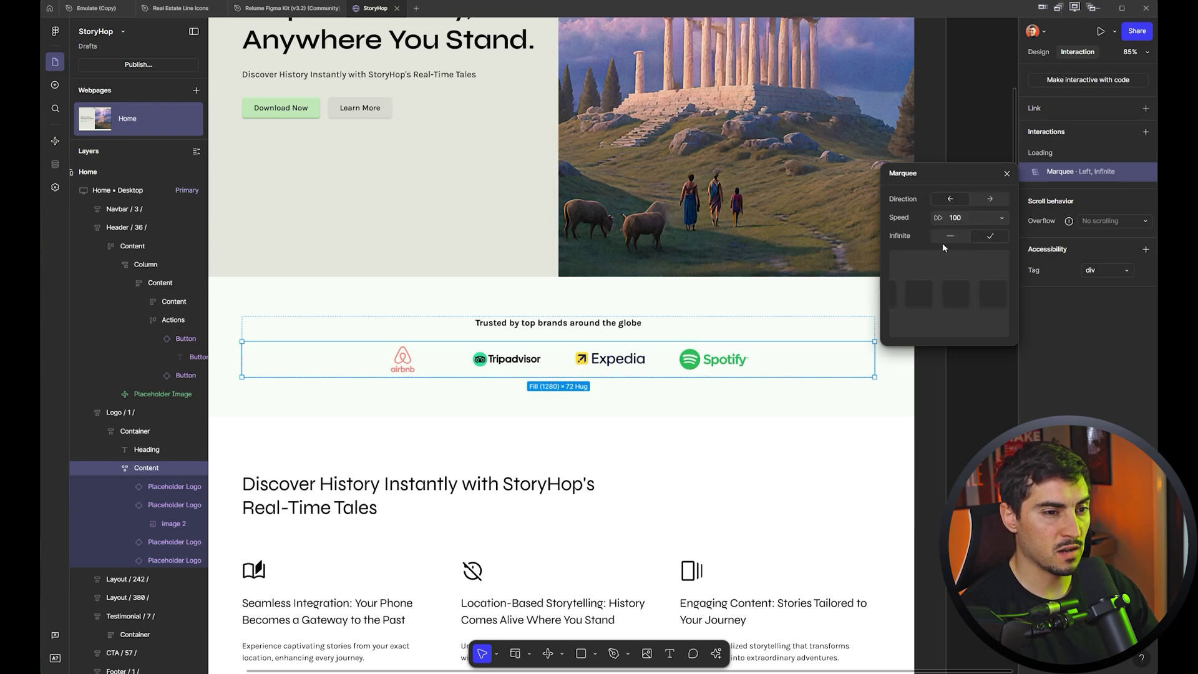
left_click(989, 198)
left_click(990, 92)
left_click(1100, 31)
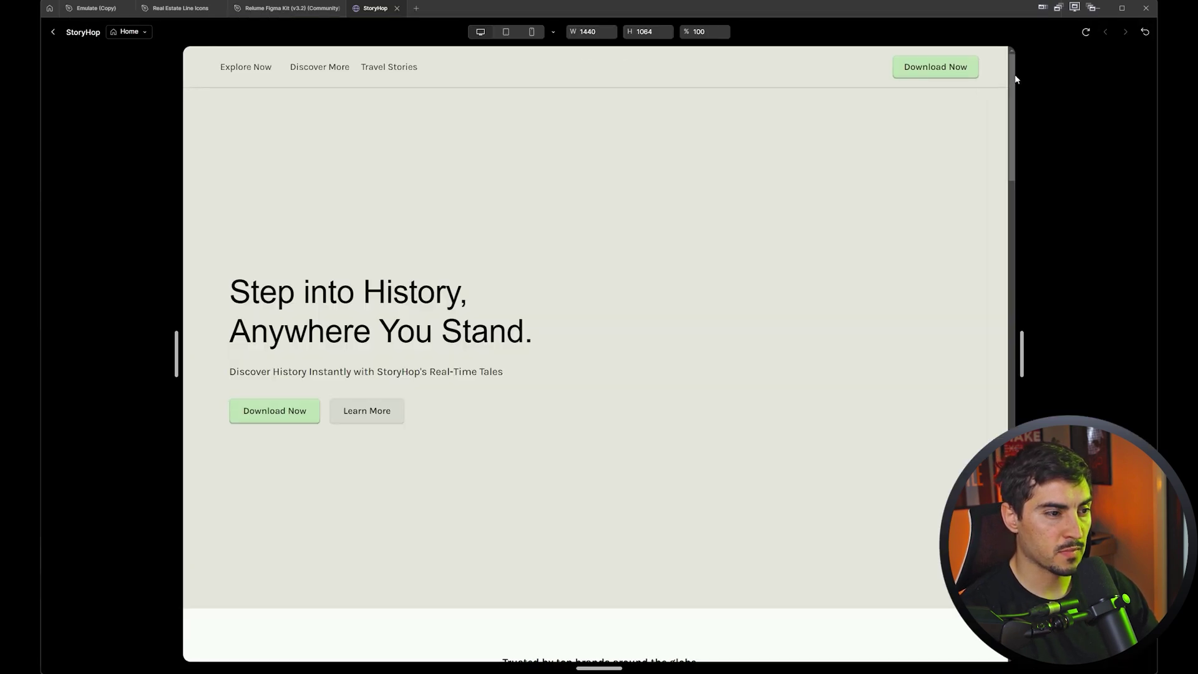
scroll(907, 166, "down", 3)
scroll(908, 165, "down", 1)
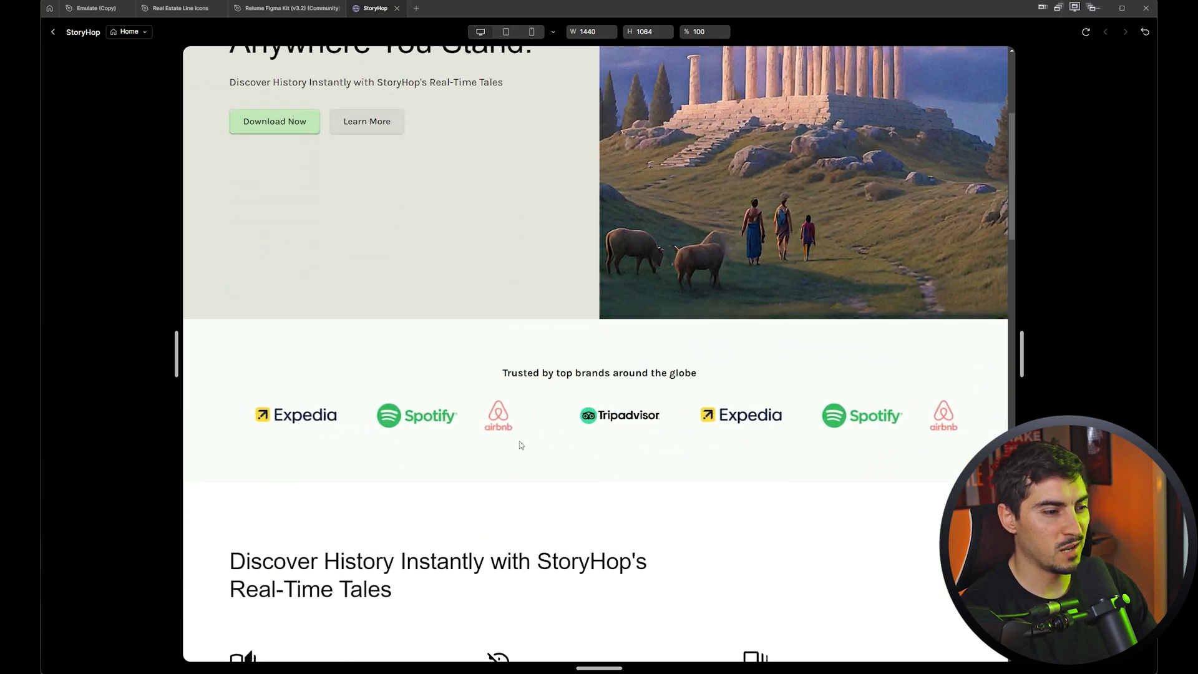
- Exit the preview and browse the interaction types available for the "Discover History Instantly" features section
left_click(53, 32)
scroll(417, 243, "down", 5)
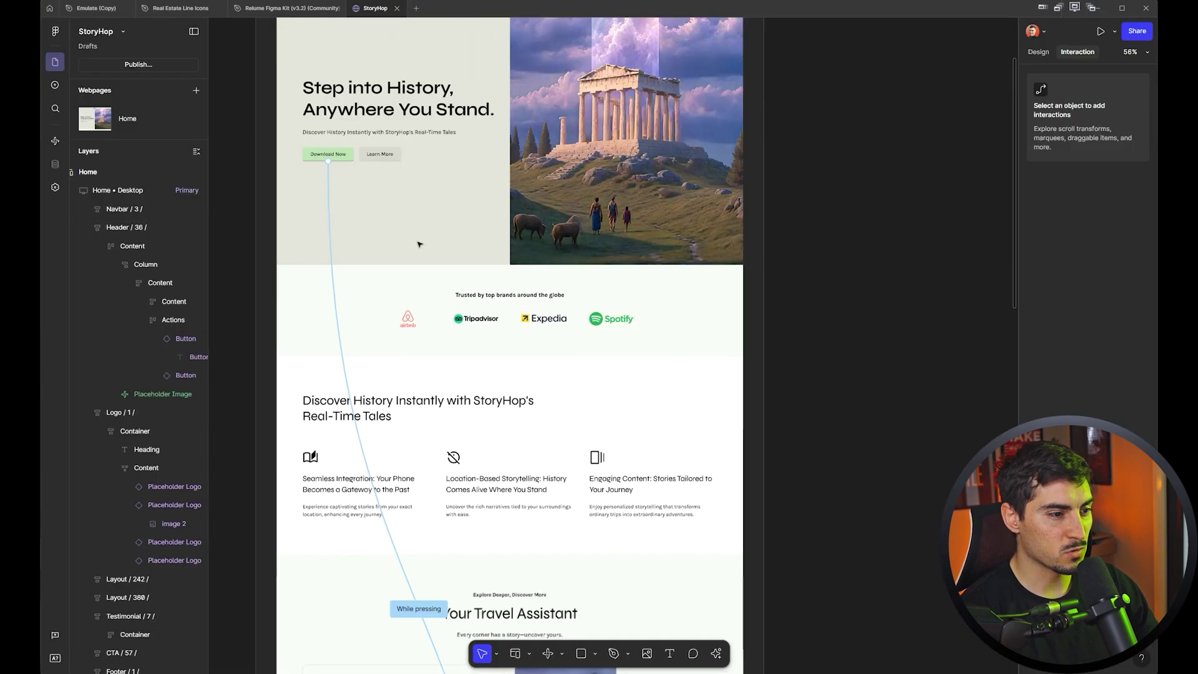
scroll(435, 298, "up", 3)
left_click_drag(695, 218, 775, 342)
left_click(671, 239)
scroll(653, 249, "up", 2)
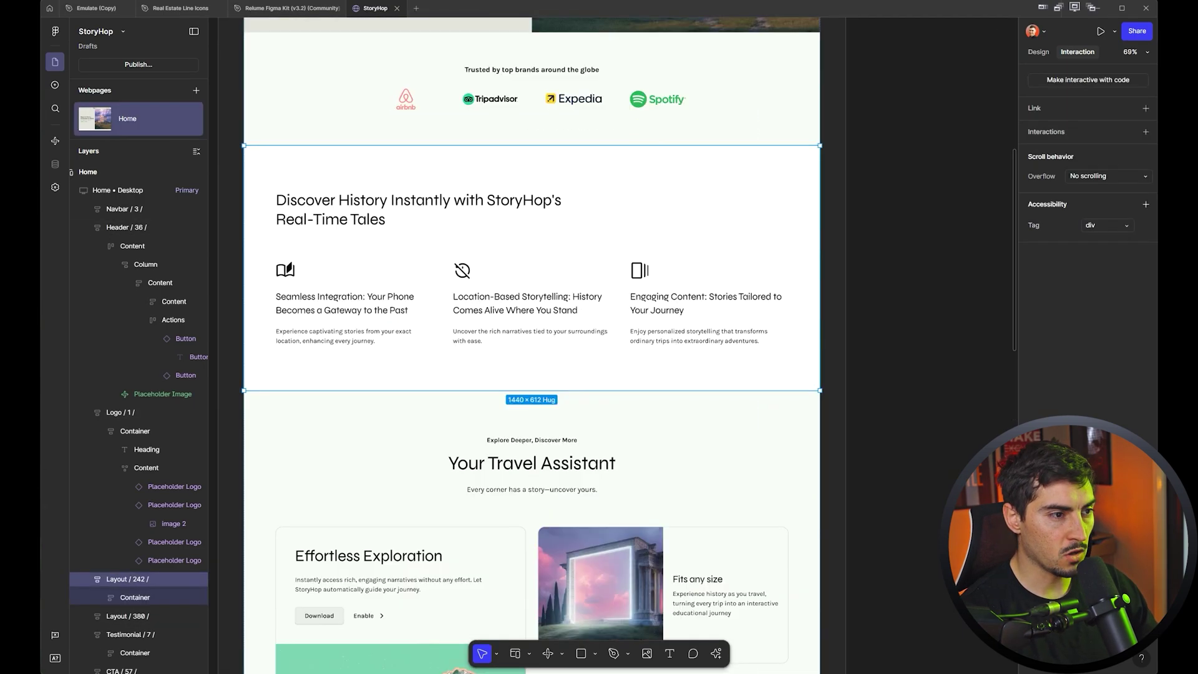
left_click(1146, 132)
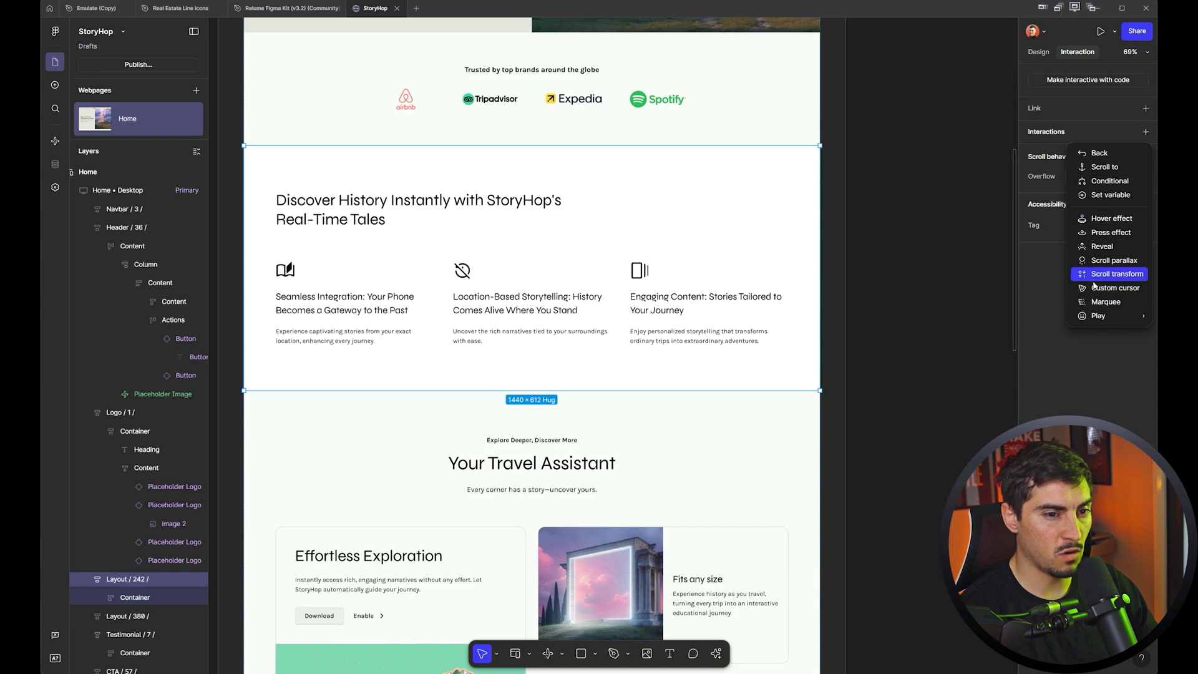
mouse_move(1111, 320)
left_click(787, 187)
scroll(775, 246, "down", 5)
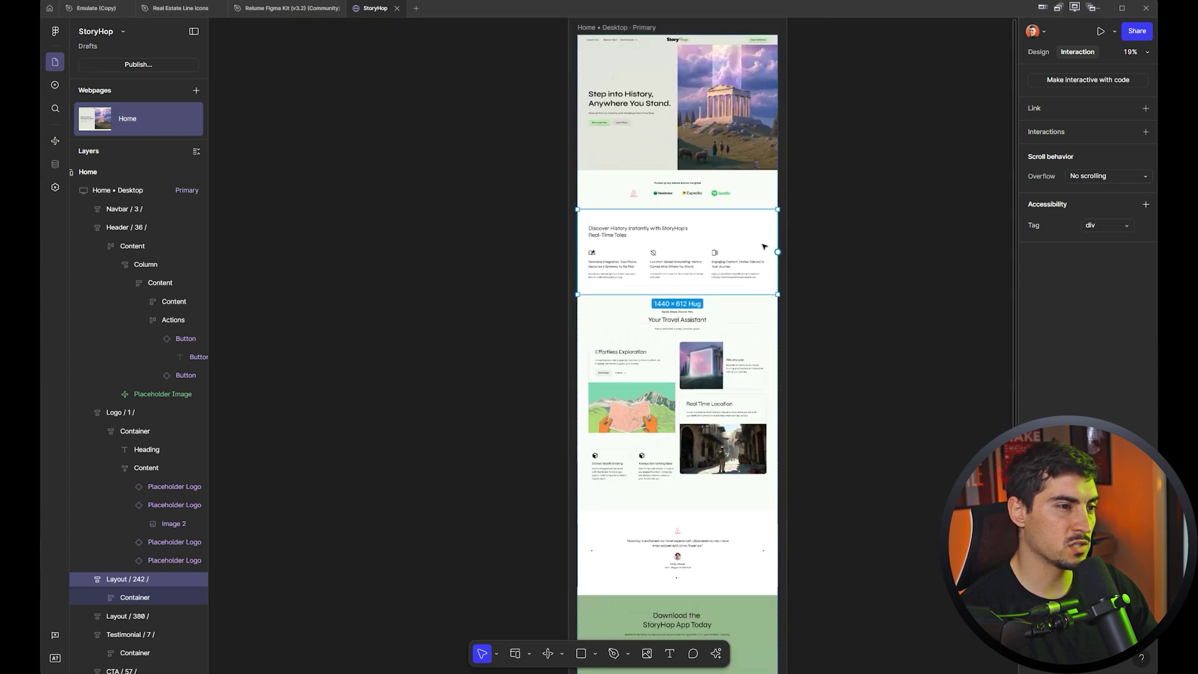
- Select the Explore Now link in the navbar and open its link settings
scroll(754, 346, "down", 3)
scroll(756, 340, "up", 12)
scroll(757, 340, "down", 7)
left_click(817, 301)
scroll(818, 295, "up", 3)
left_click_drag(819, 293, 852, 313)
scroll(542, 121, "up", 2)
left_click(392, 200)
scroll(390, 201, "up", 5)
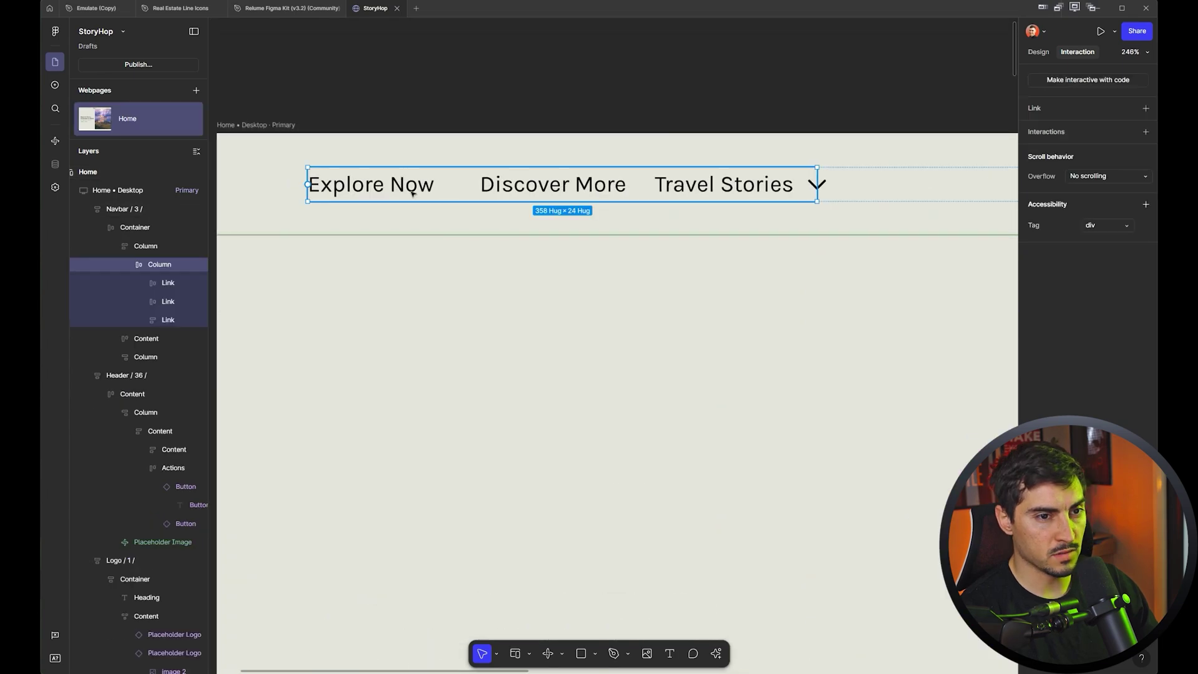
left_click(1145, 108)
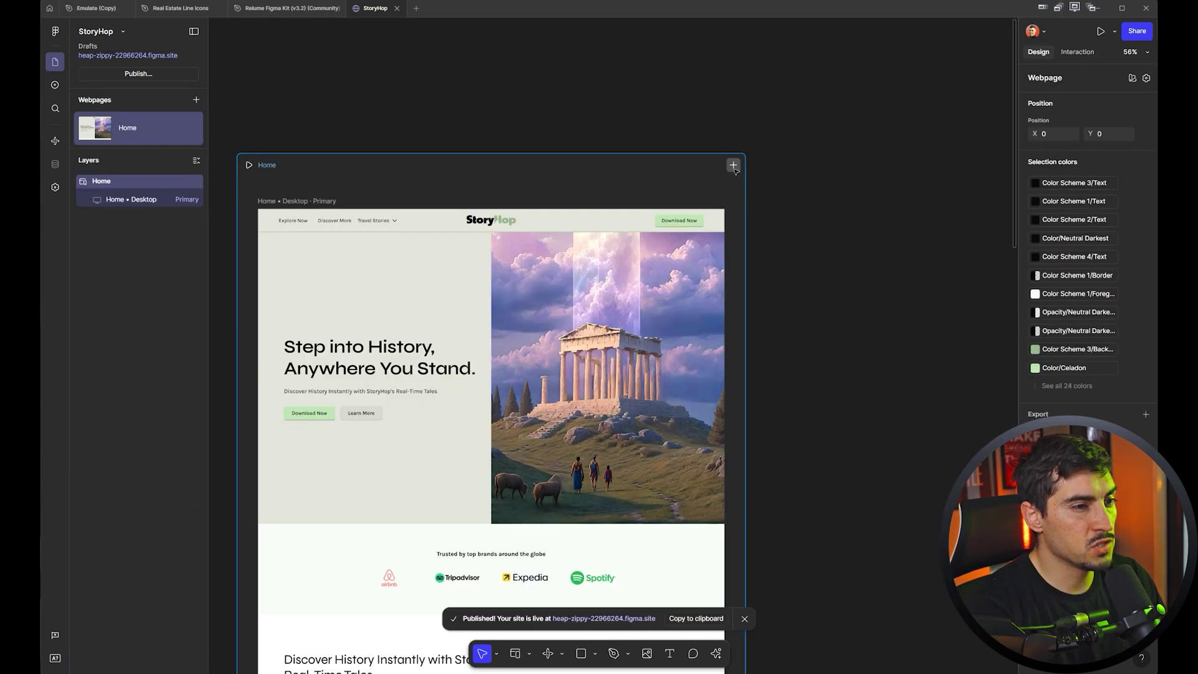
- Add a 375-wide Mobile breakpoint to the Home webpage
left_click(734, 166)
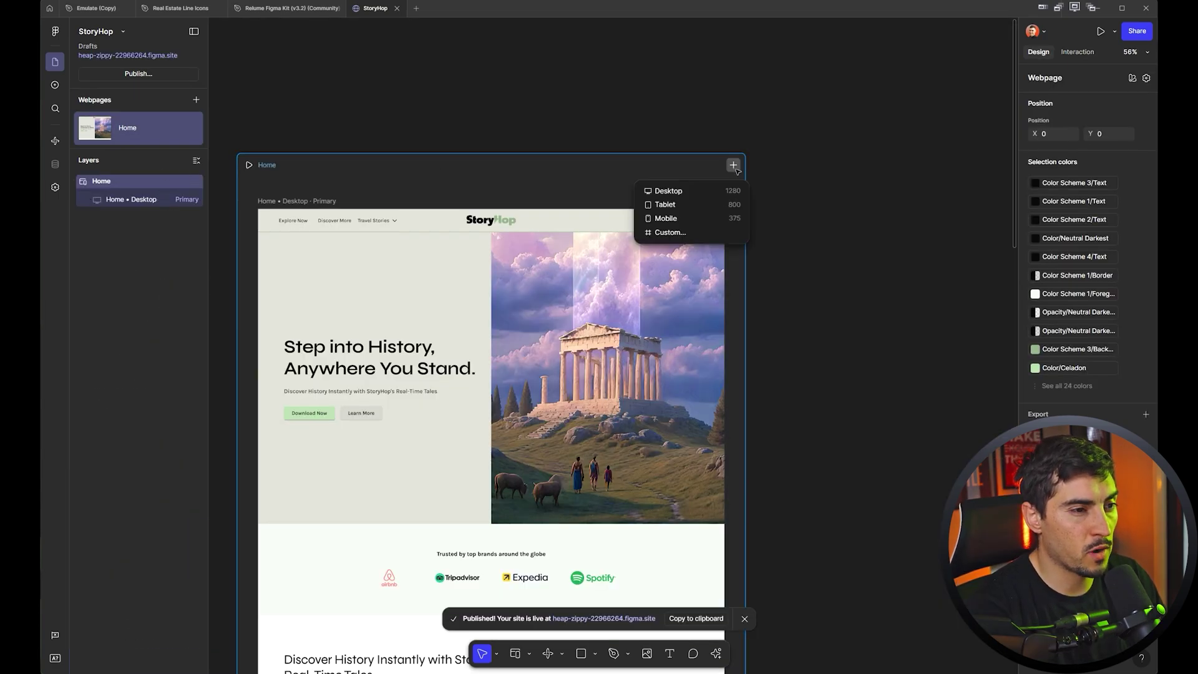
left_click(665, 219)
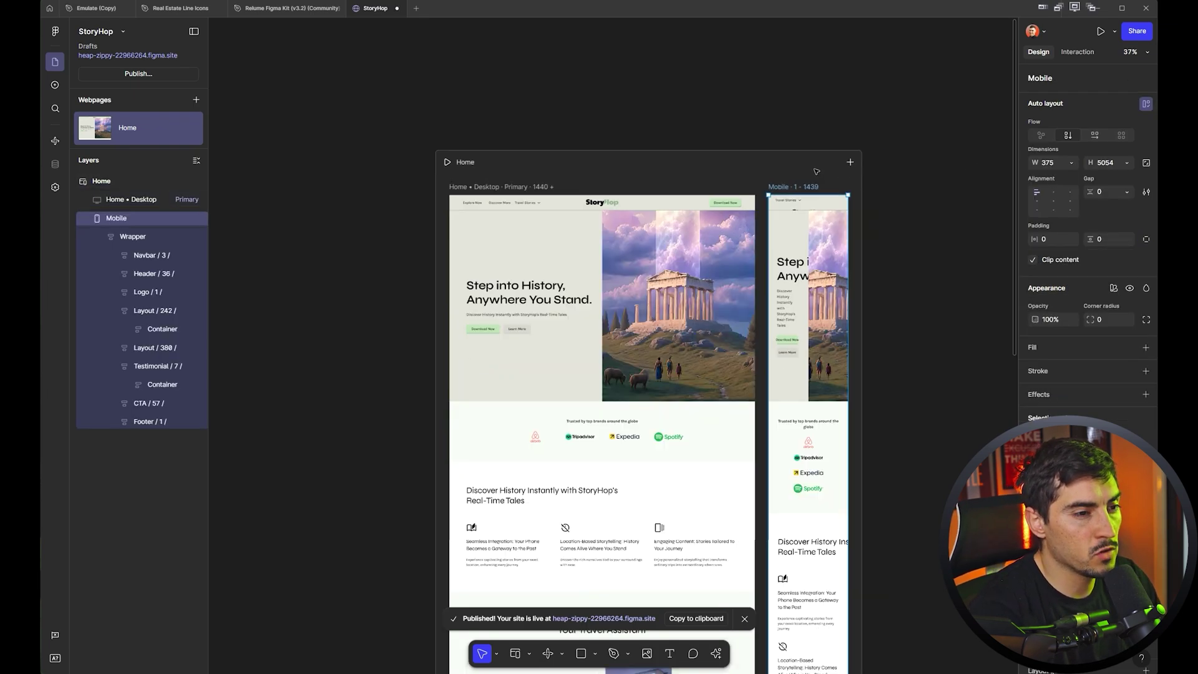
left_click_drag(887, 225, 670, 151)
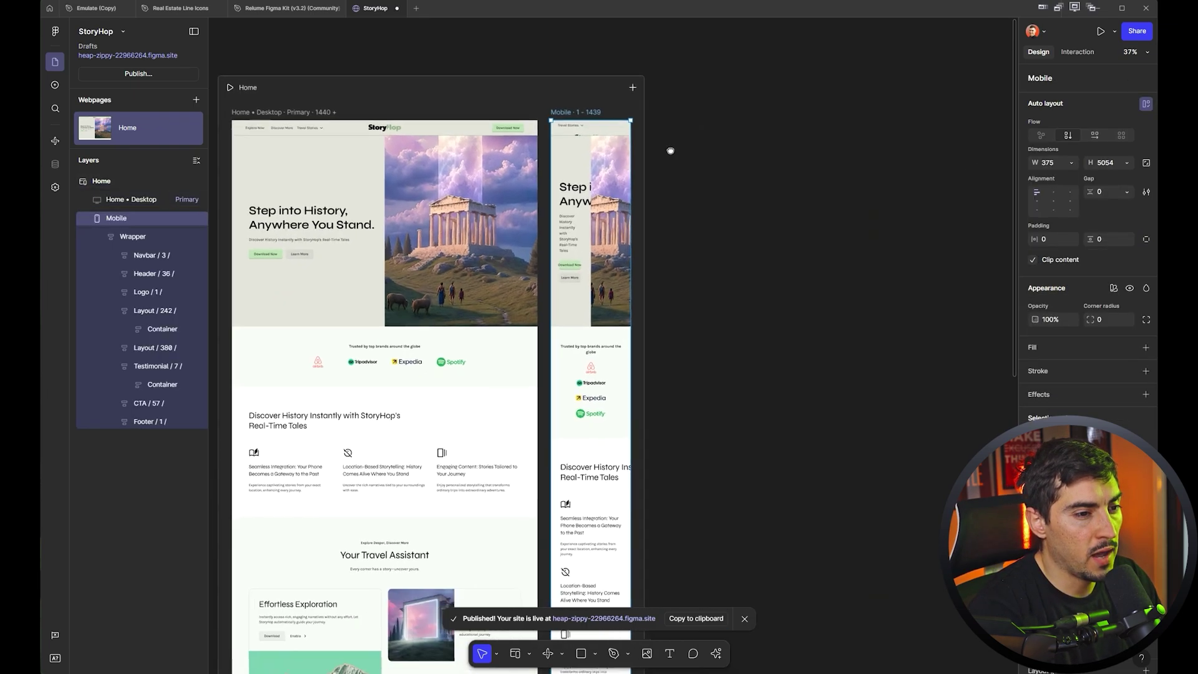
scroll(610, 152, "up", 5)
- Extend the mobile navbar's height to 332
left_click(572, 115)
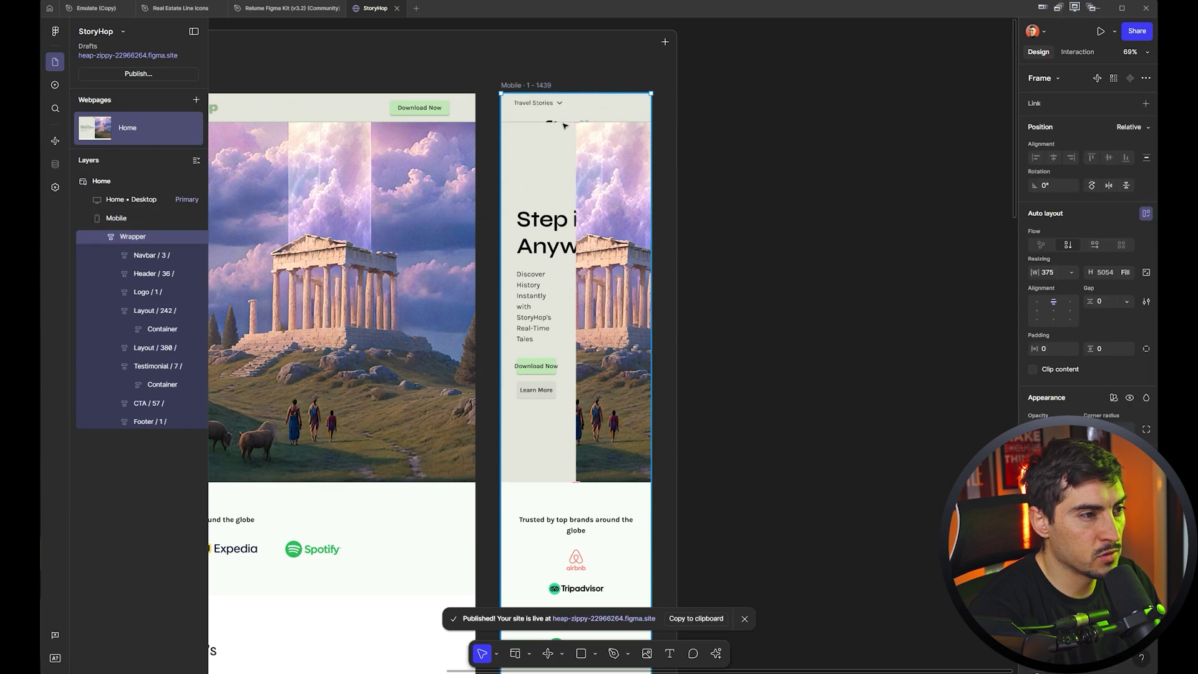
double_click(557, 154)
left_click(566, 117)
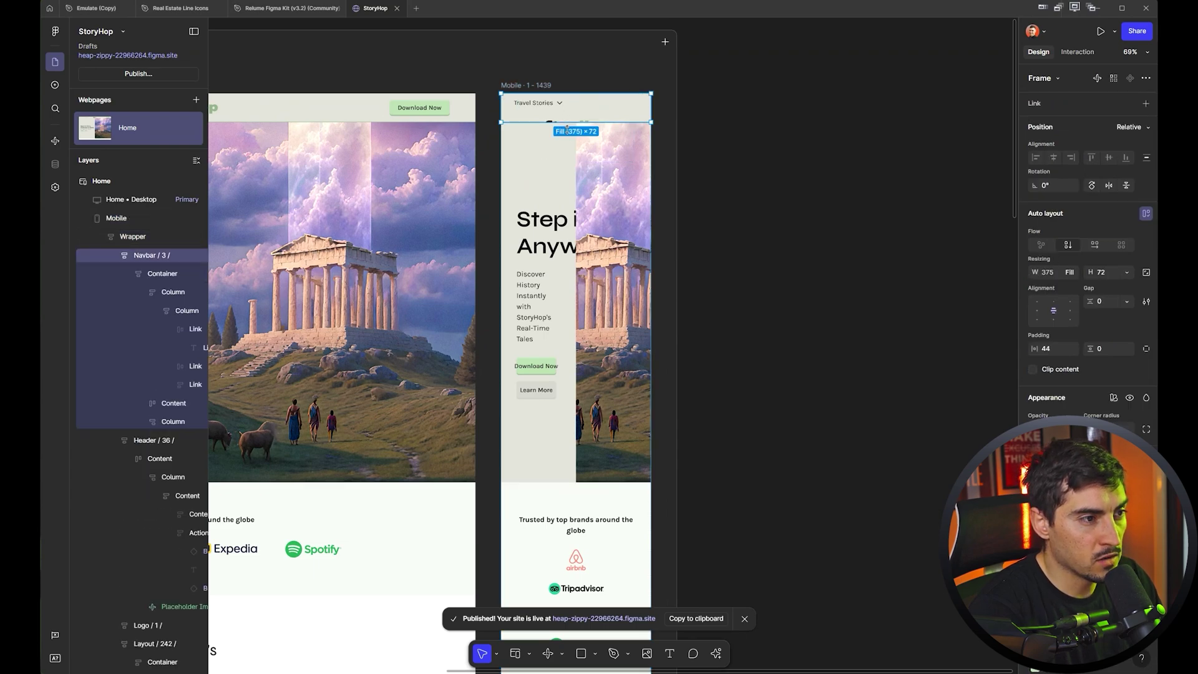
left_click_drag(565, 122, 588, 228)
- Left-align the Download Now button under the StoryHop logo in the mobile navbar
left_click(585, 136)
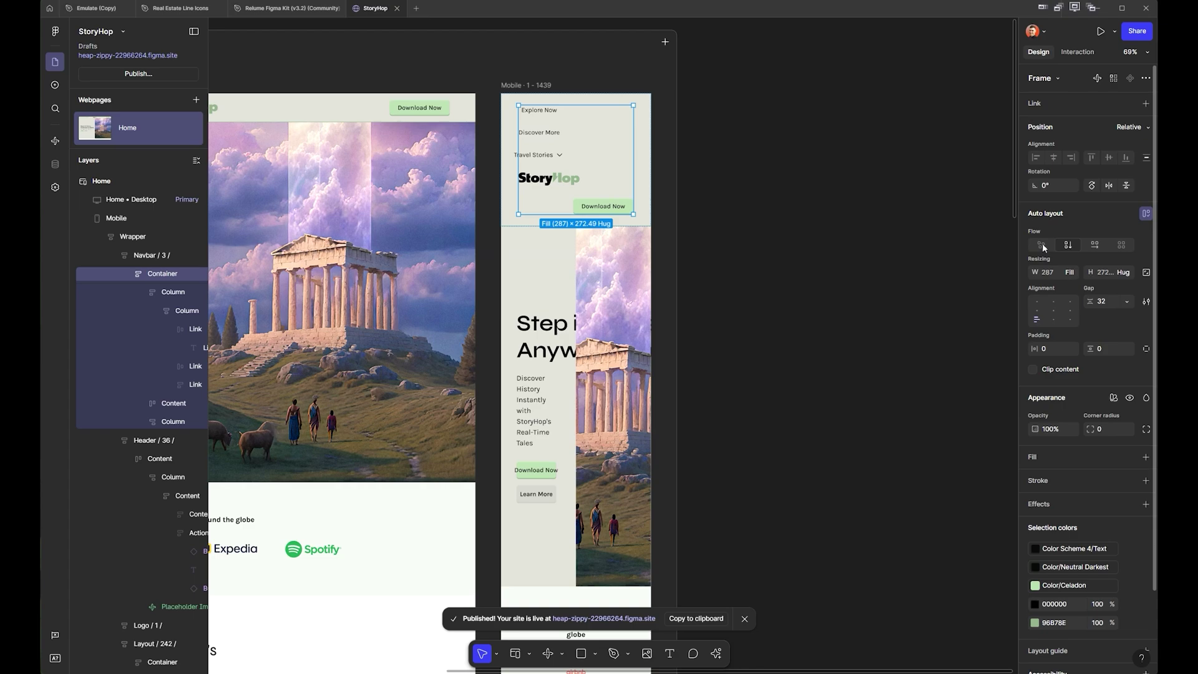
left_click(562, 186)
left_click(568, 203)
double_click(569, 248)
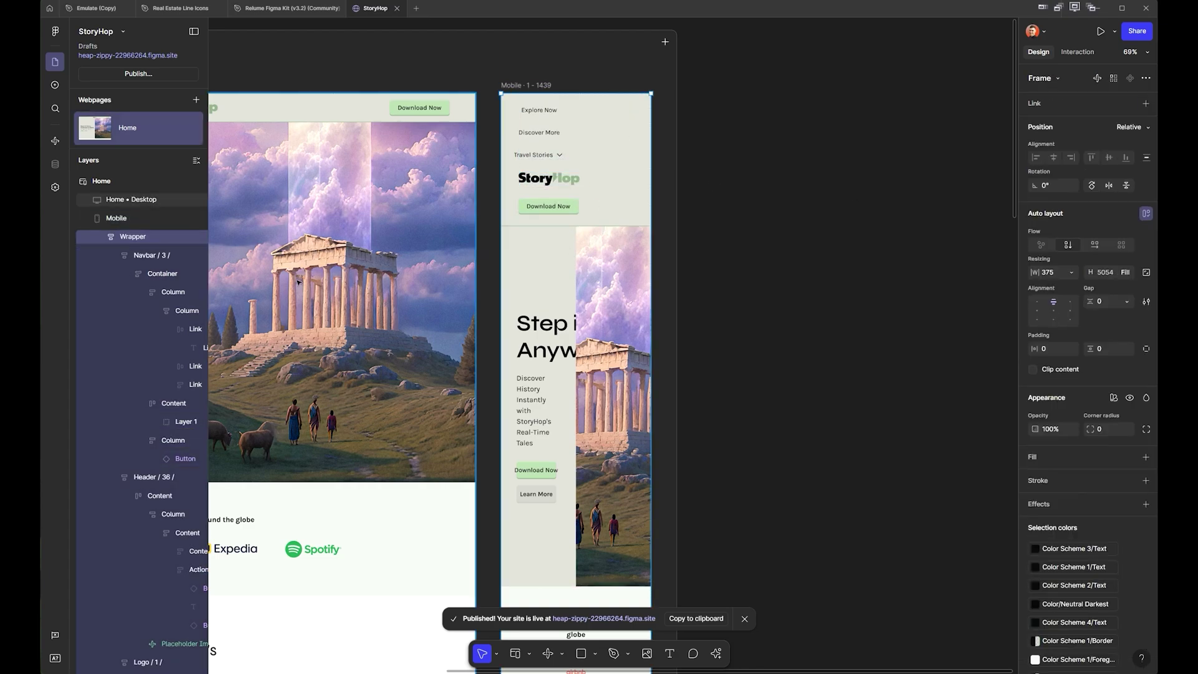
double_click(629, 175)
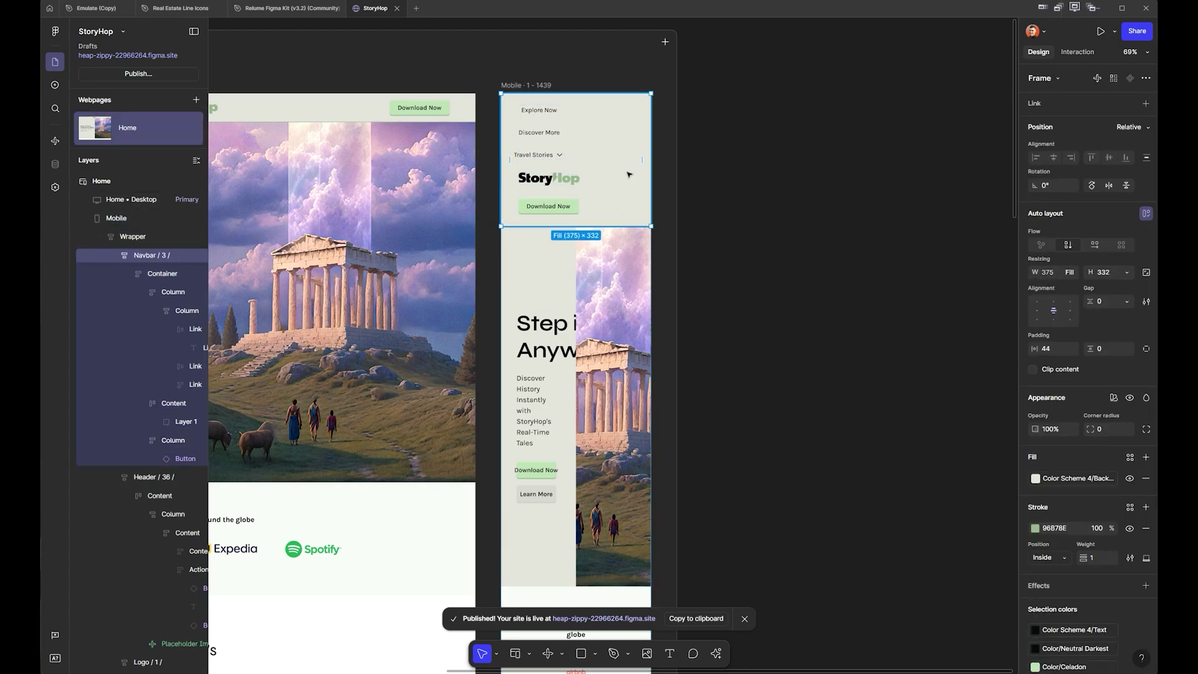
- Change the mobile hero's content to a vertical flow, stacking the text above the temple image
left_click(580, 336)
double_click(558, 340)
scroll(558, 339, "down", 2)
double_click(559, 339)
scroll(436, 387, "up", 1)
left_click(164, 495)
left_click(1067, 244)
- Narrow the mobile hero headline to a width of 319 and reduce its font size to 31
double_click(615, 224)
left_click(624, 223, "ctrl")
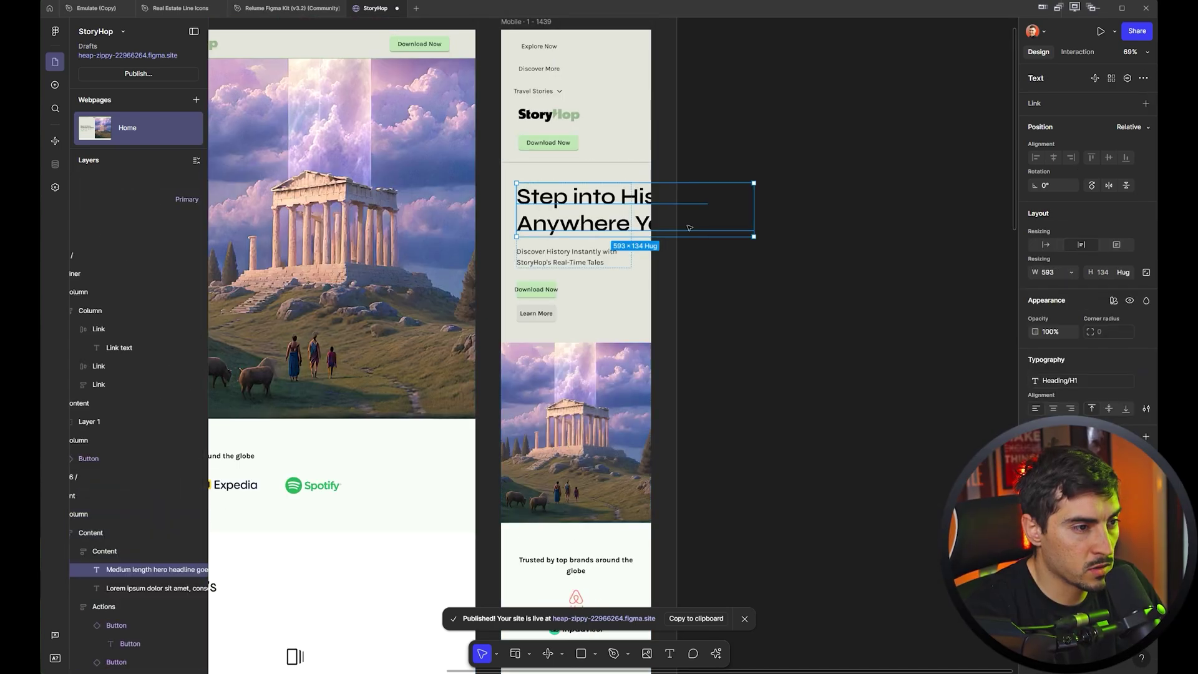
left_click_drag(754, 220, 644, 218)
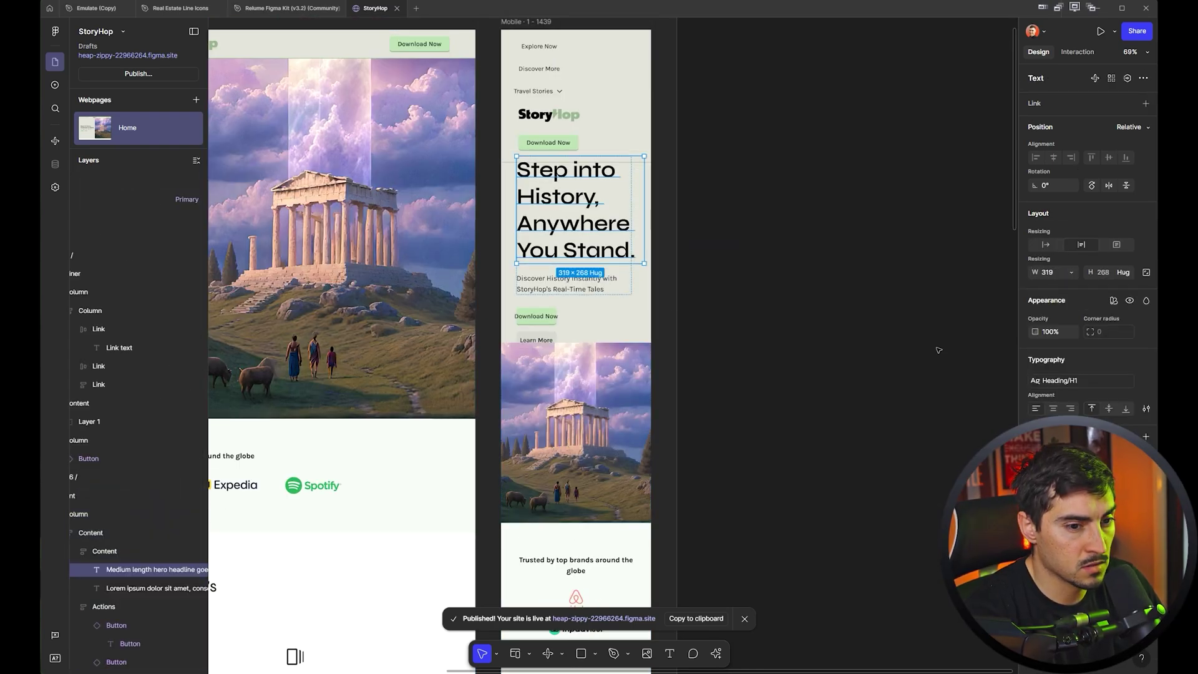
key("ctrl+shift+comma")
key("ctrl+shift+comma")
key("ctrl+shift+comma")
key("ctrl+shift+comma")
key("ctrl+shift+comma")
key("ctrl+shift+comma")
key("ctrl+shift+comma")
key("ctrl+shift+comma")
key("ctrl+shift+comma")
key("ctrl+shift+comma")
key("ctrl+shift+comma")
key("ctrl+shift+comma")
key("ctrl+shift+comma")
key("ctrl+shift+comma")
key("ctrl+shift+comma")
key("ctrl+shift+comma")
key("ctrl+shift+comma")
key("ctrl+shift+comma")
key("ctrl+shift+comma")
key("ctrl+shift+comma")
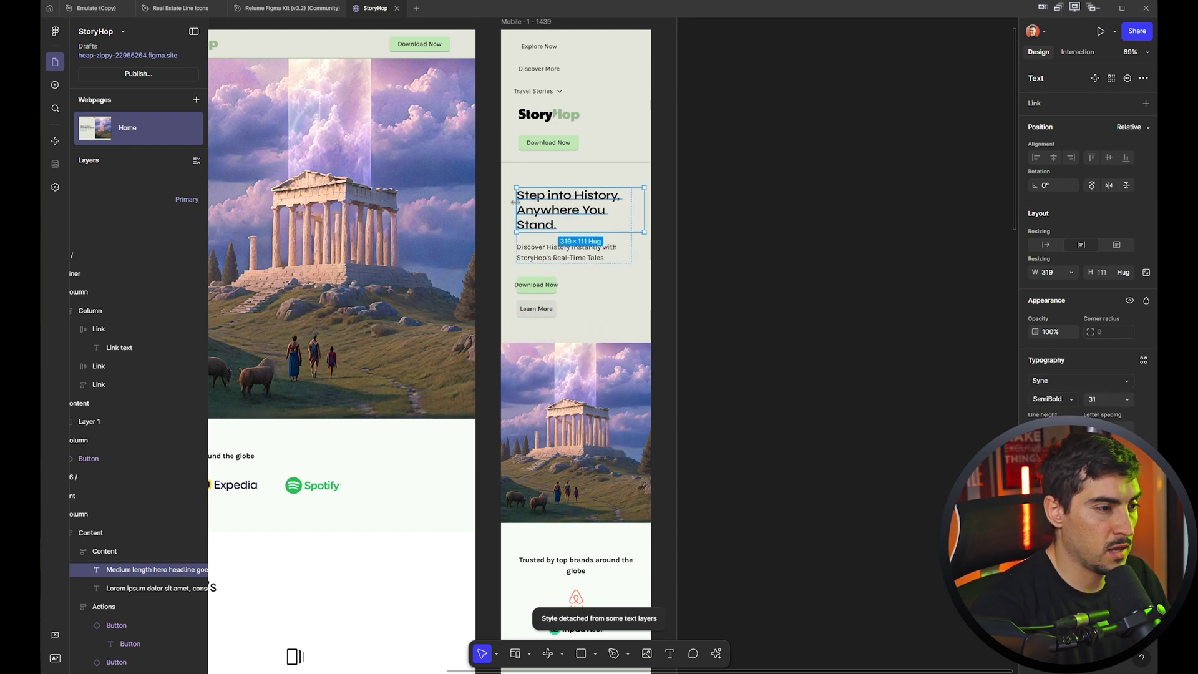
scroll(537, 280, "up", 5)
left_click(569, 293)
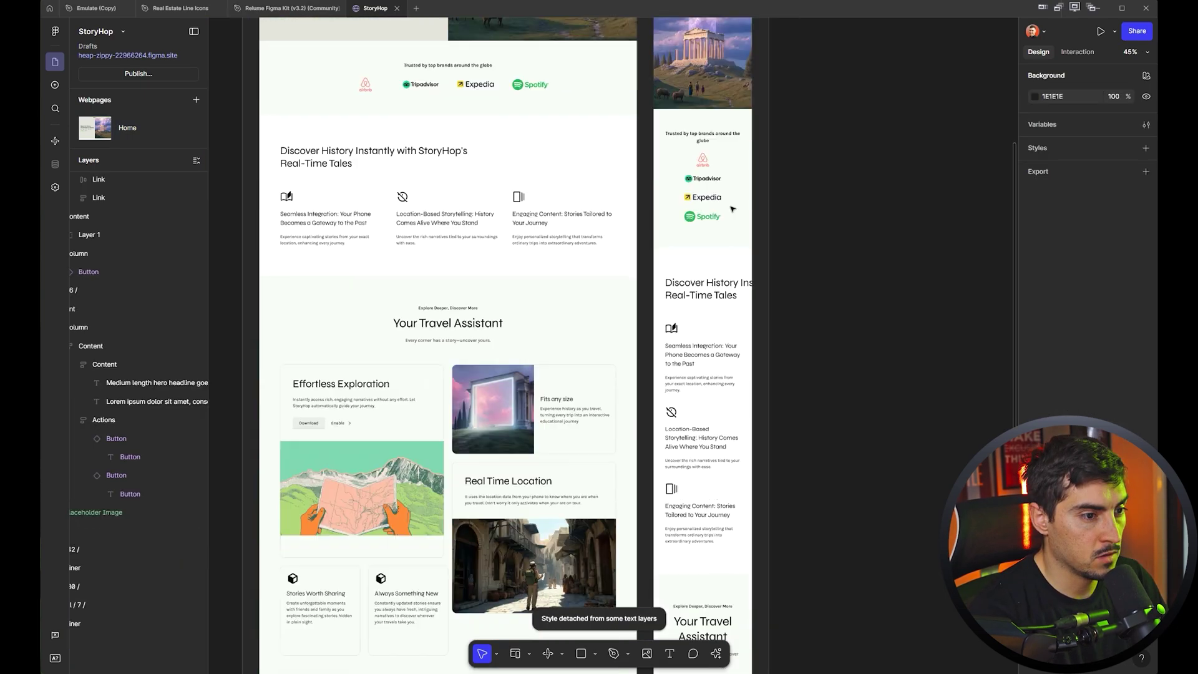
- Extend the Mobile breakpoint frame's height to 7843 so it holds the testimonial, call-to-action and footer sections
scroll(731, 209, "down", 6)
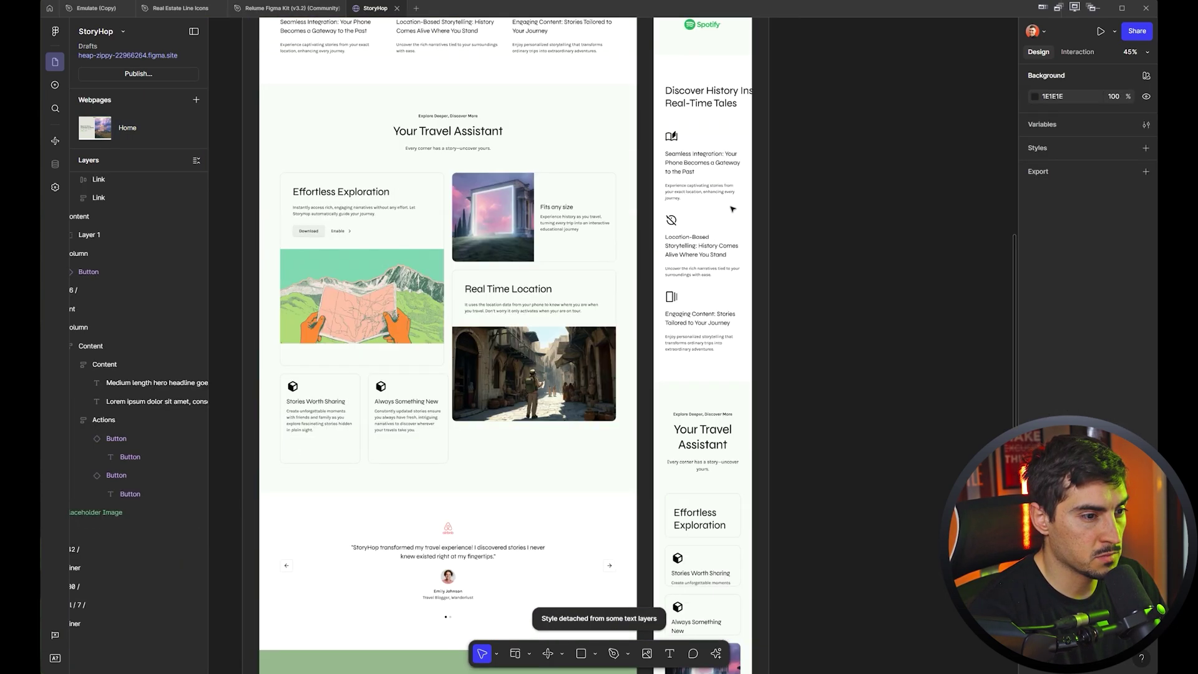
scroll(716, 310, "down", 6)
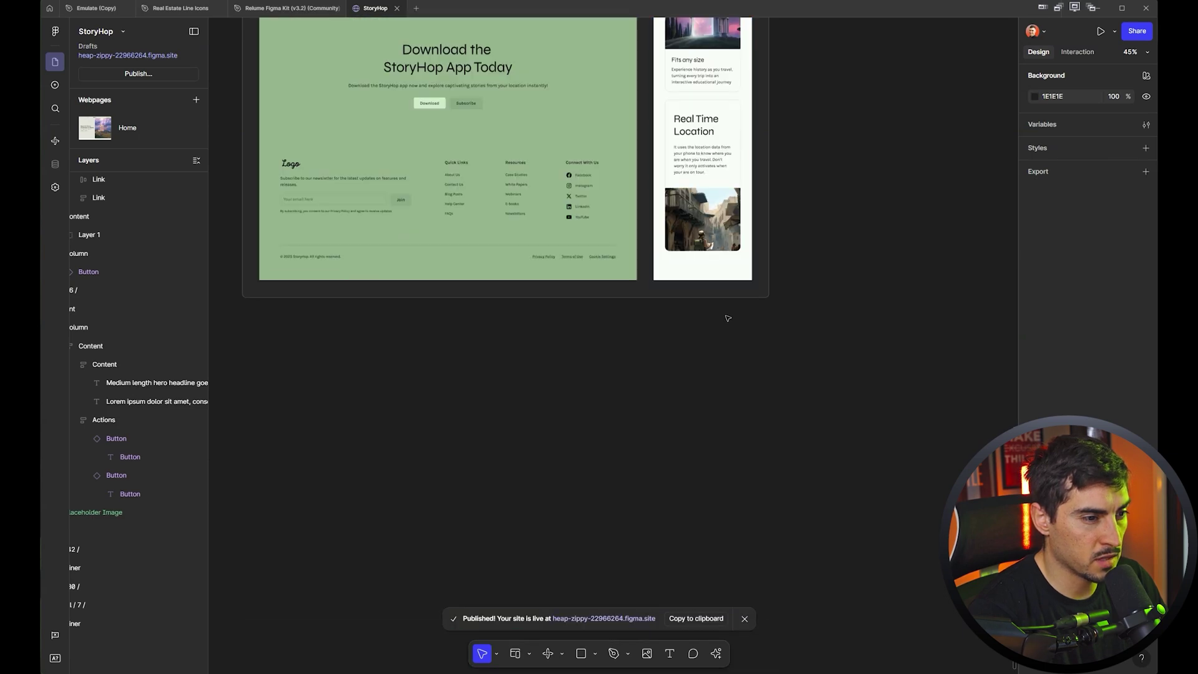
scroll(724, 328, "up", 4)
scroll(724, 451, "down", 4)
left_click(724, 451)
scroll(724, 313, "down", 4)
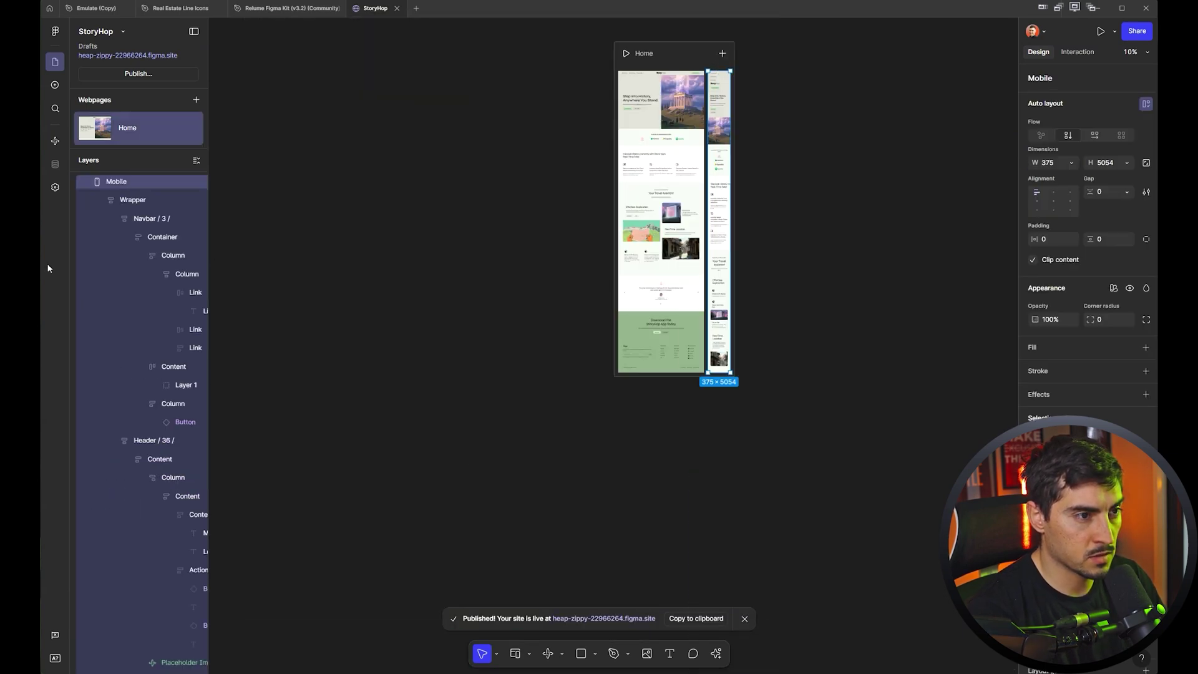
left_click_drag(720, 373, 721, 591)
scroll(736, 512, "down", 2)
left_click_drag(721, 462, 722, 415)
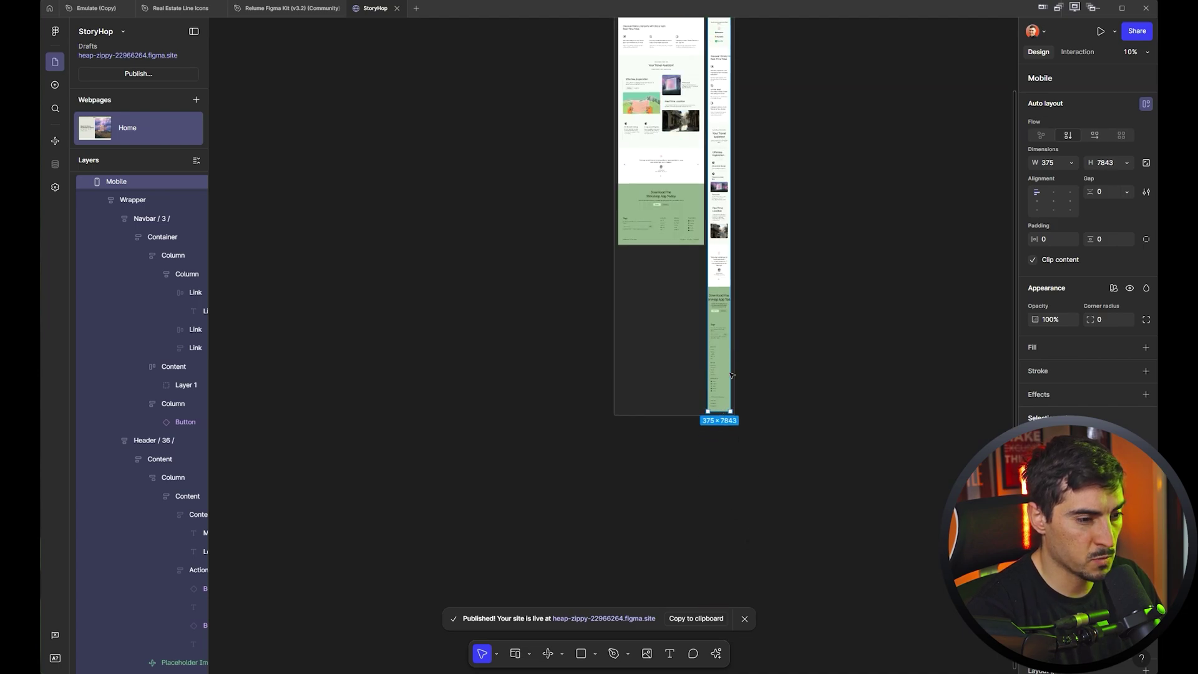
- Check the mobile call-to-action heading, preview the site at a narrower browser width, and return to the editor
scroll(730, 299, "up", 5)
scroll(732, 337, "up", 8)
scroll(723, 368, "down", 7)
left_click(702, 368, "ctrl")
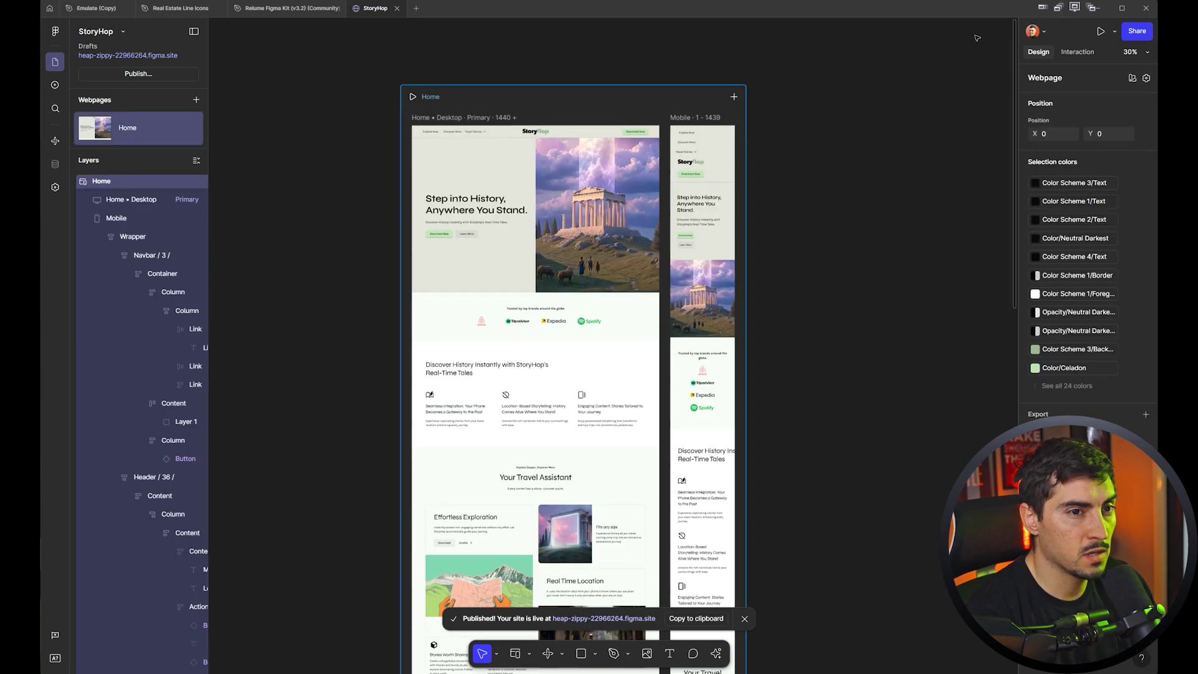
left_click(1101, 31)
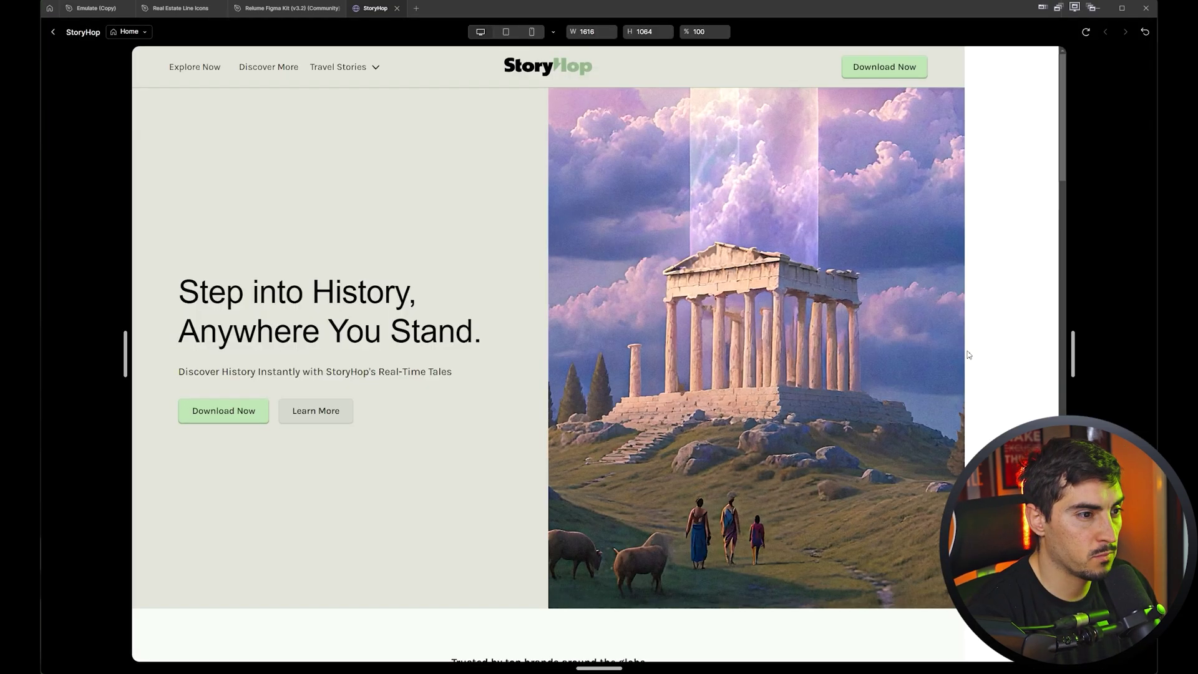
left_click_drag(1072, 351, 995, 351)
left_click(53, 32)
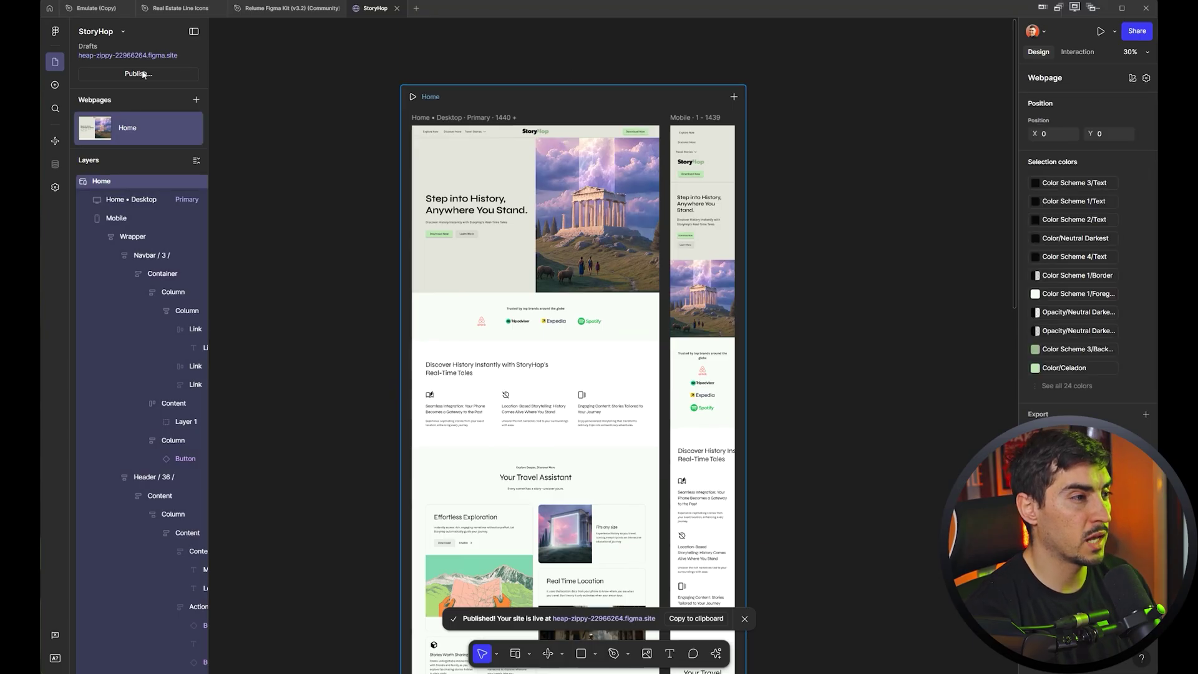
- Publish the updated site and open its live URL in the browser
left_click(138, 74)
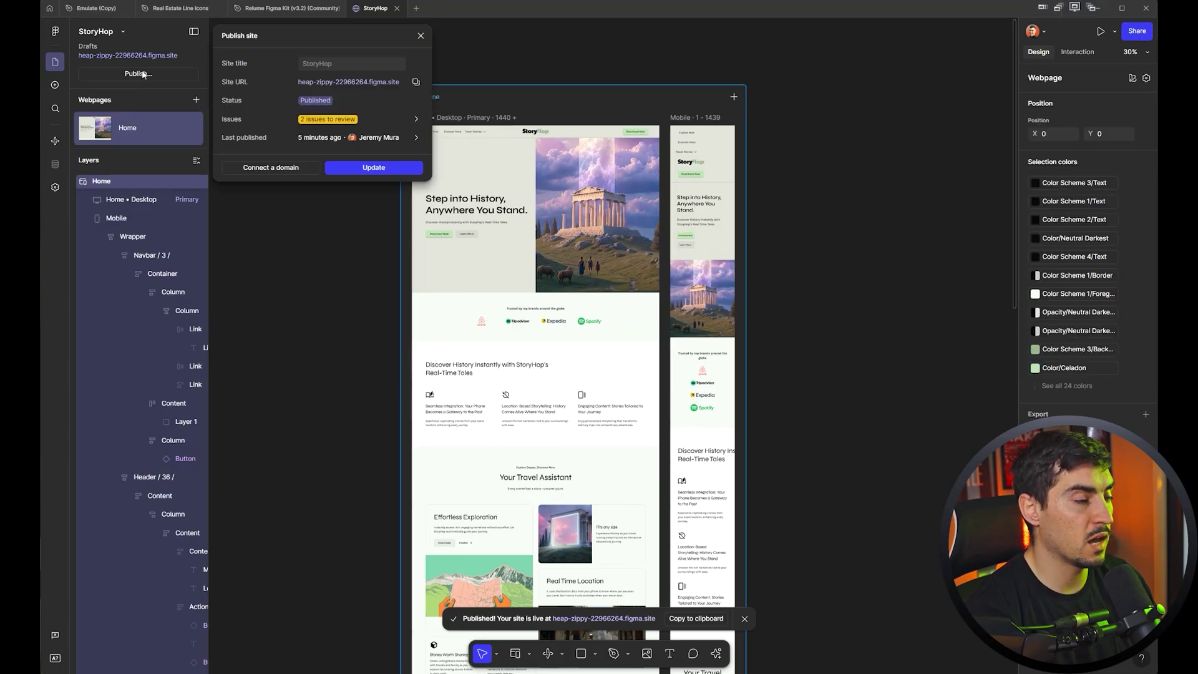
left_click(356, 168)
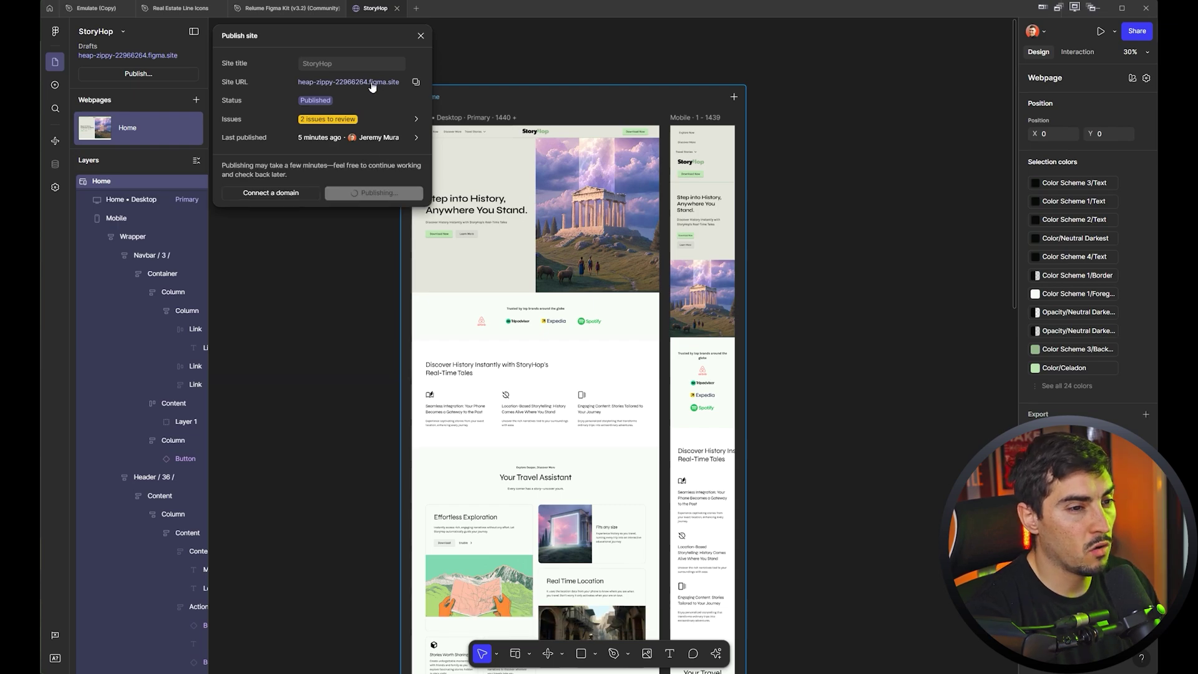
left_click(372, 82)
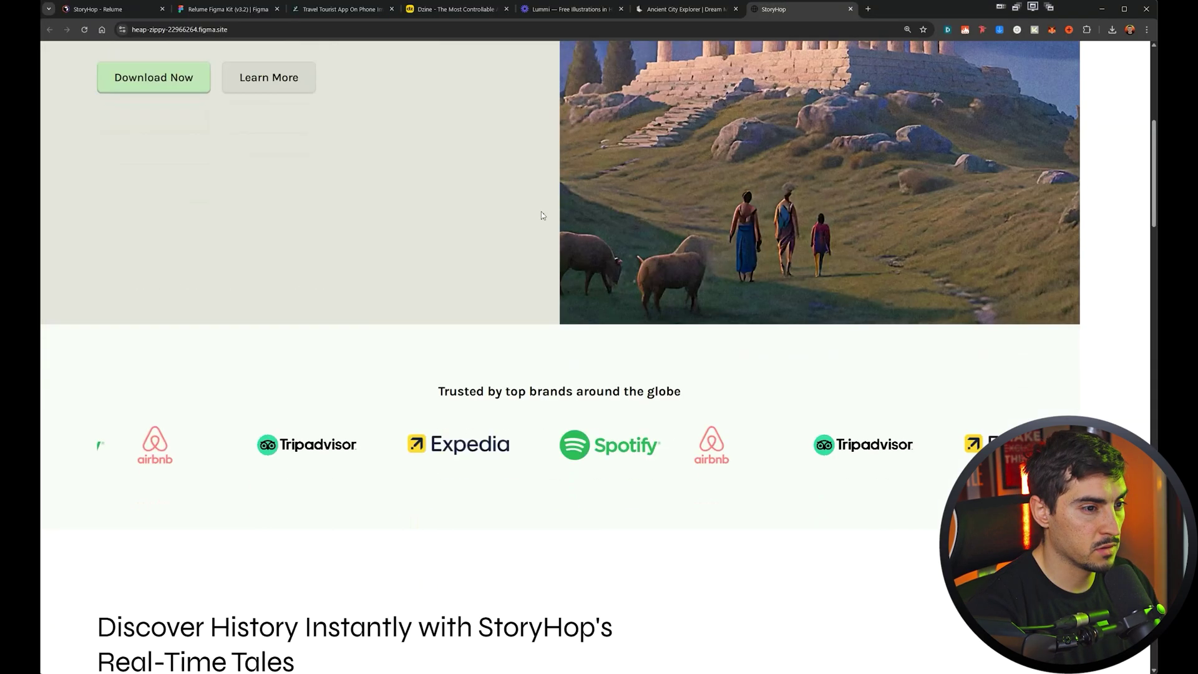
- Examine the live StoryHop homepage from the hero down to the footer and return to its beginning
scroll(311, 326, "up", 4)
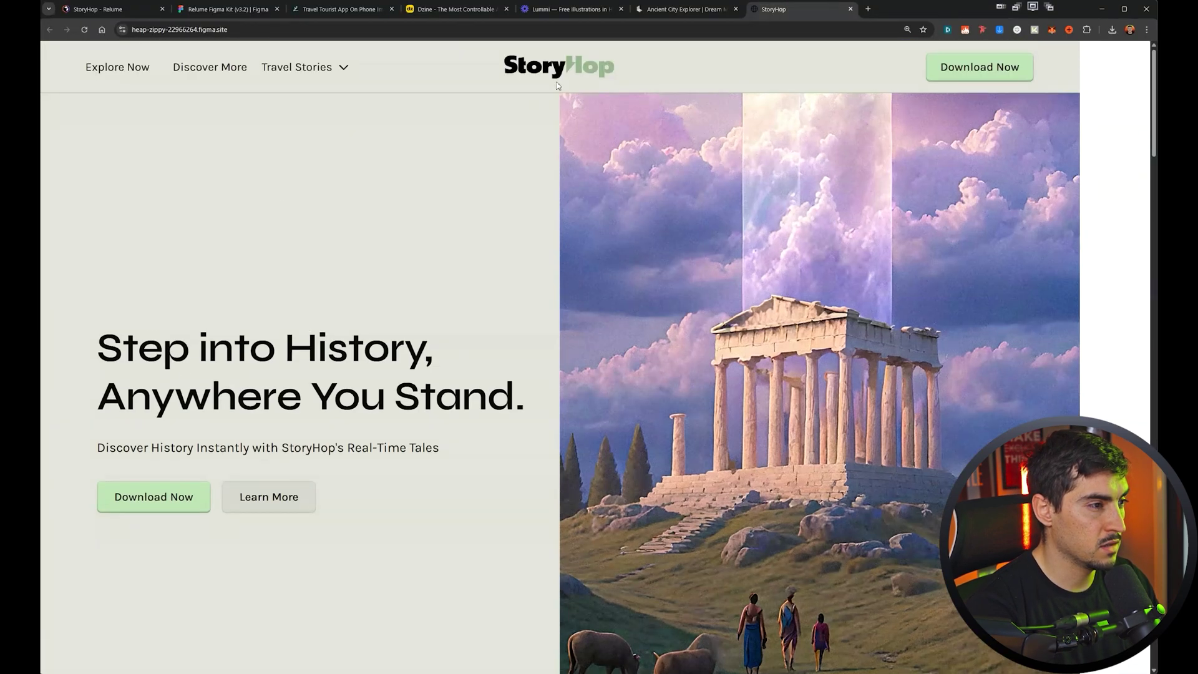
scroll(428, 112, "down", 20)
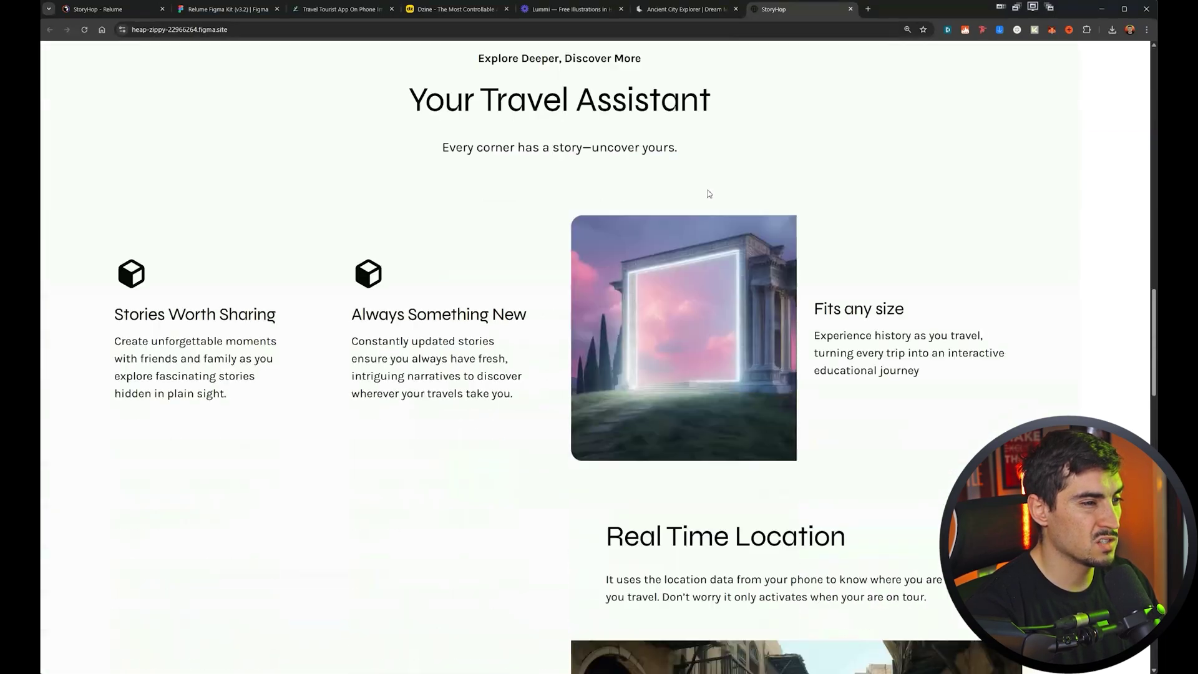
scroll(728, 195, "up", 5)
scroll(728, 194, "down", 20)
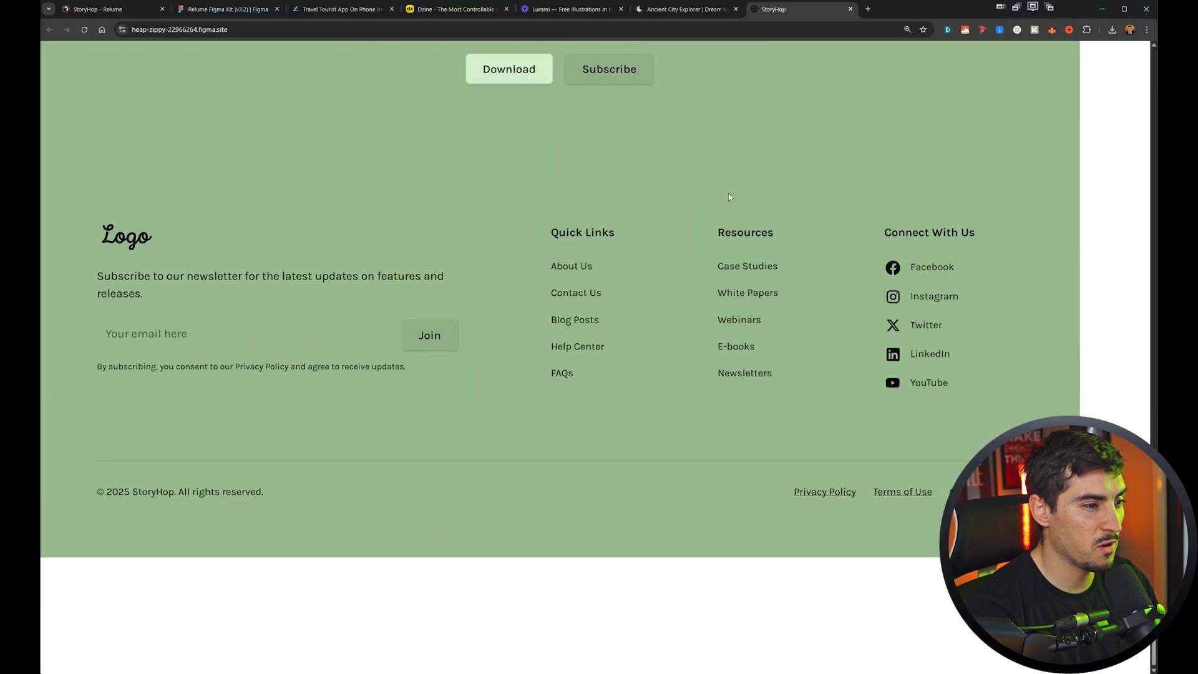
scroll(730, 197, "up", 7)
scroll(727, 198, "down", 1)
scroll(727, 197, "up", 20)
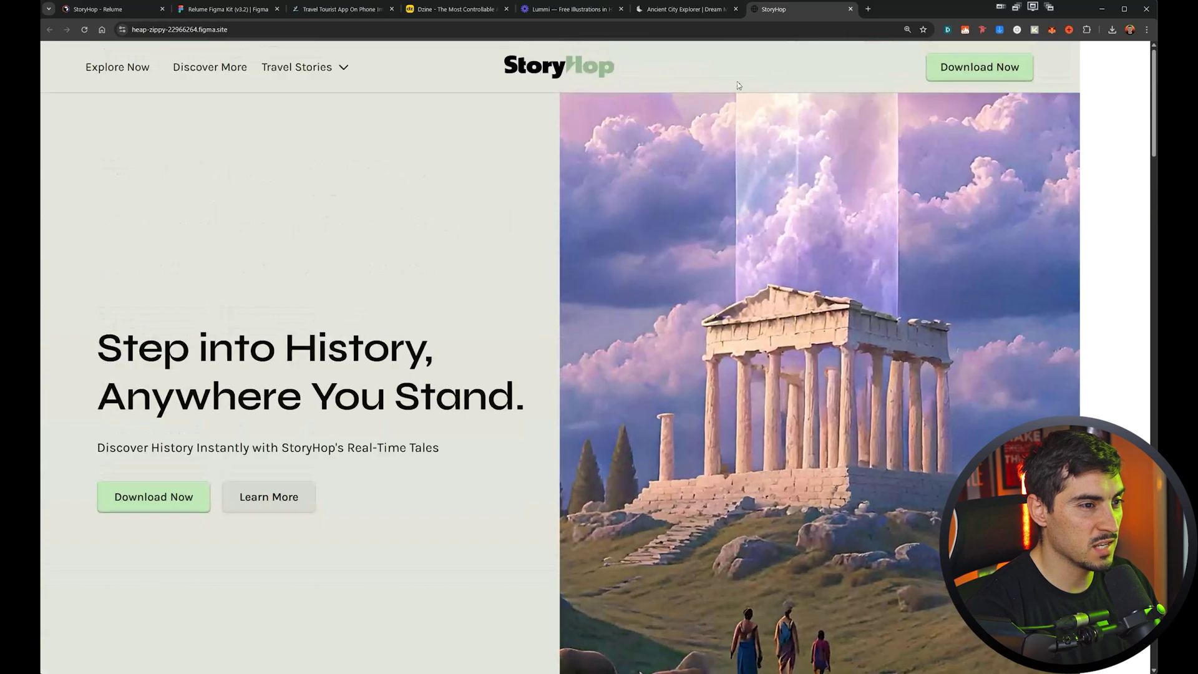